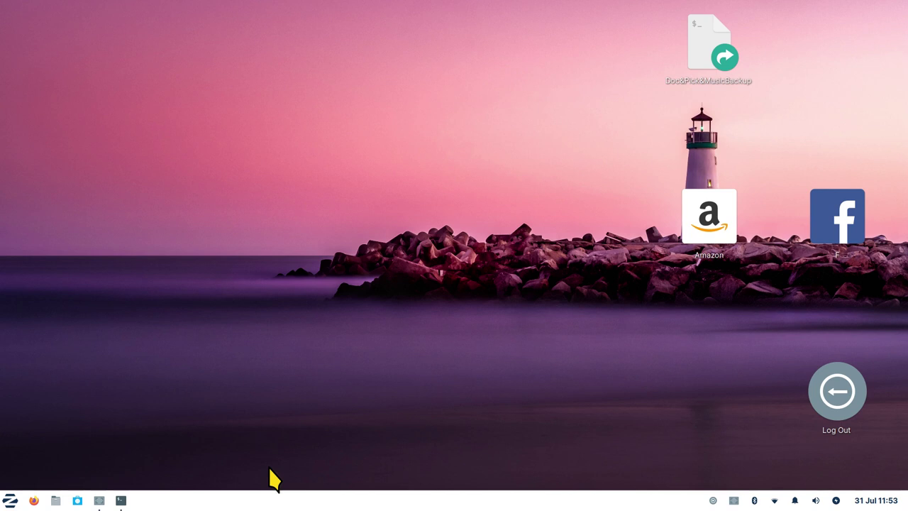
Review the neofetch output in the terminal, highlighting the desktop environment, resolution, CPU, GPU and memory entries, and close the terminal.
left_click(121, 500)
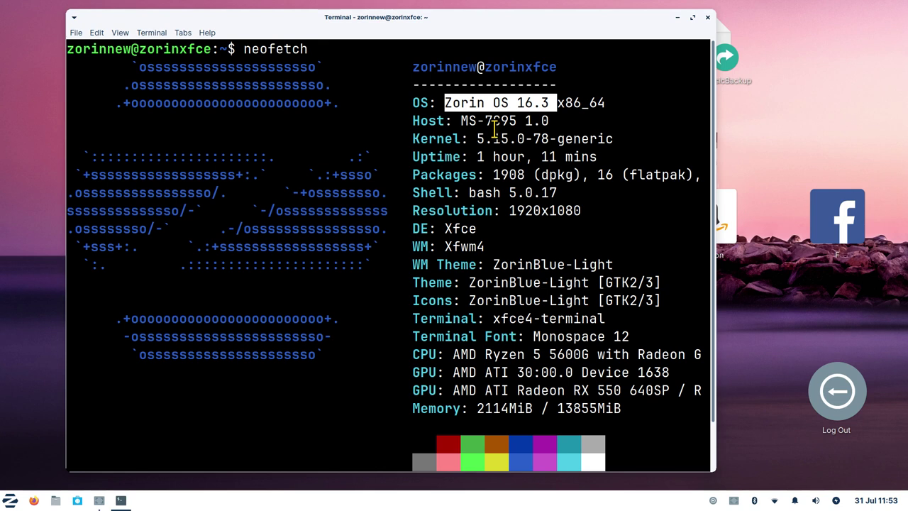
left_click_drag(444, 228, 517, 234)
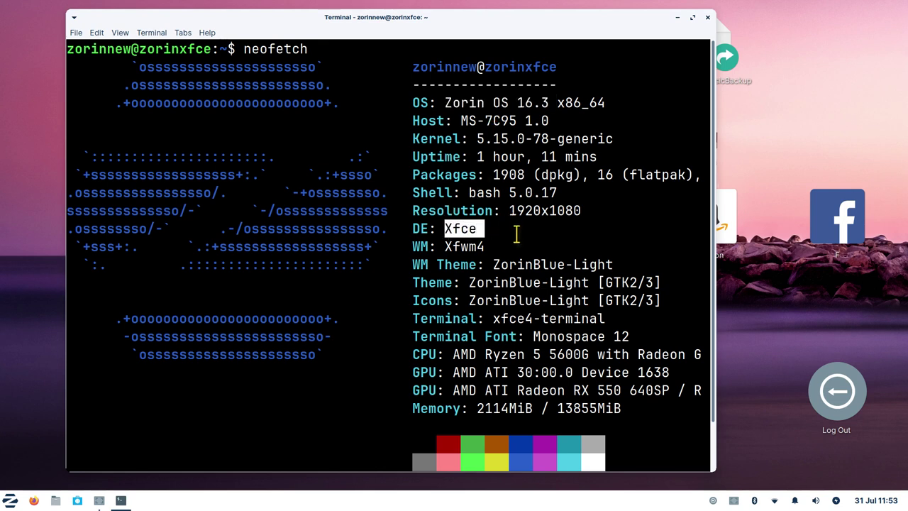
left_click_drag(508, 211, 595, 226)
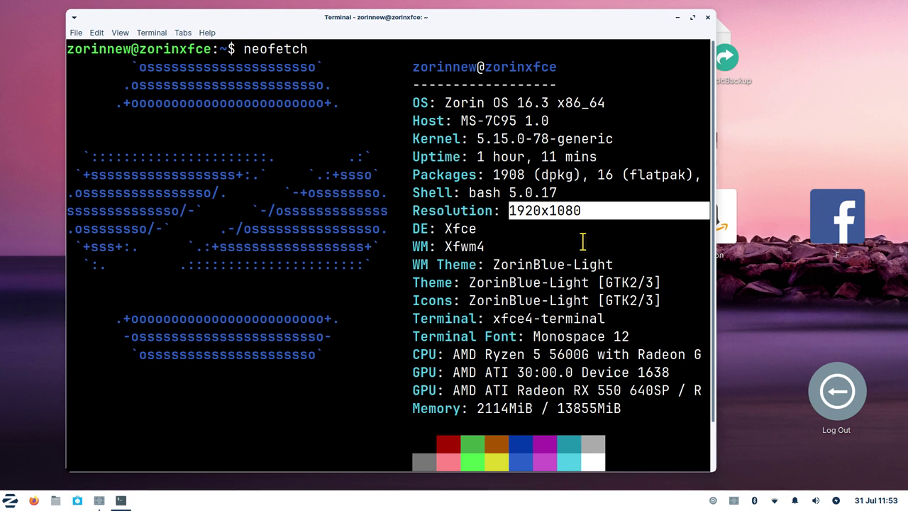
double_click(444, 230)
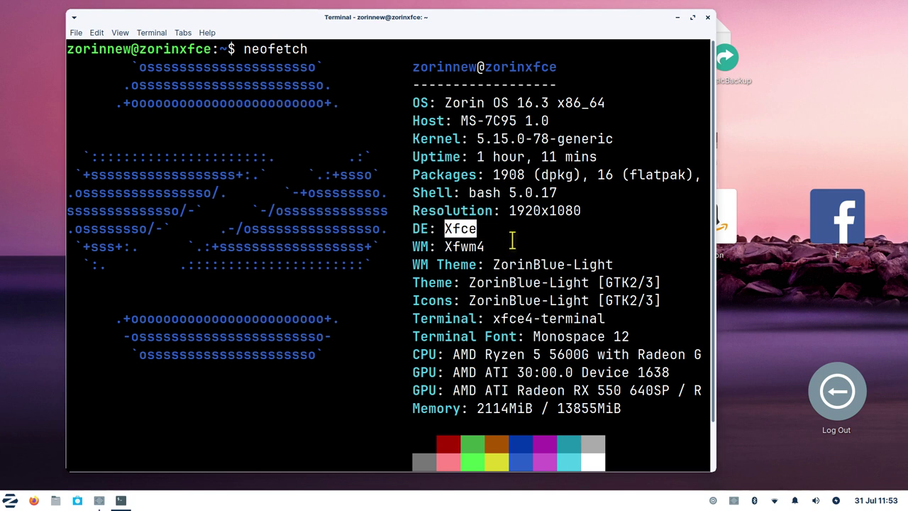
left_click_drag(453, 354, 651, 405)
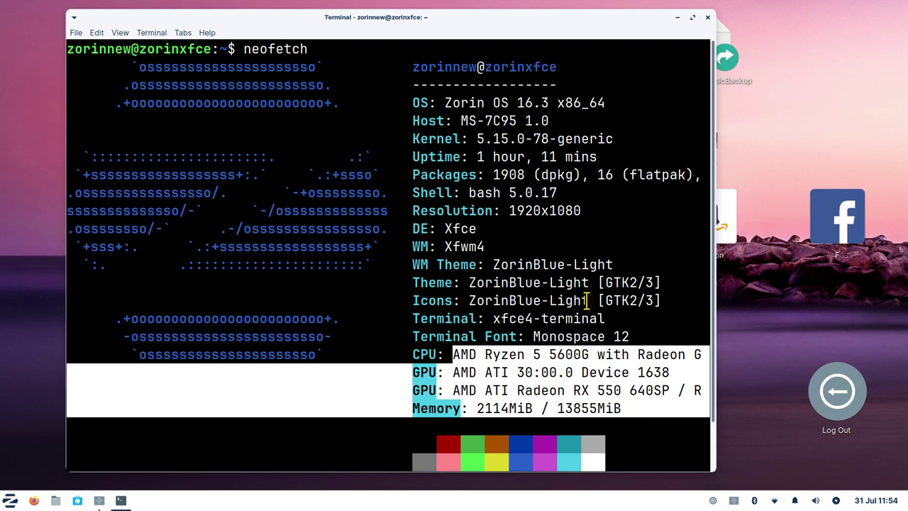
key("alt+F4")
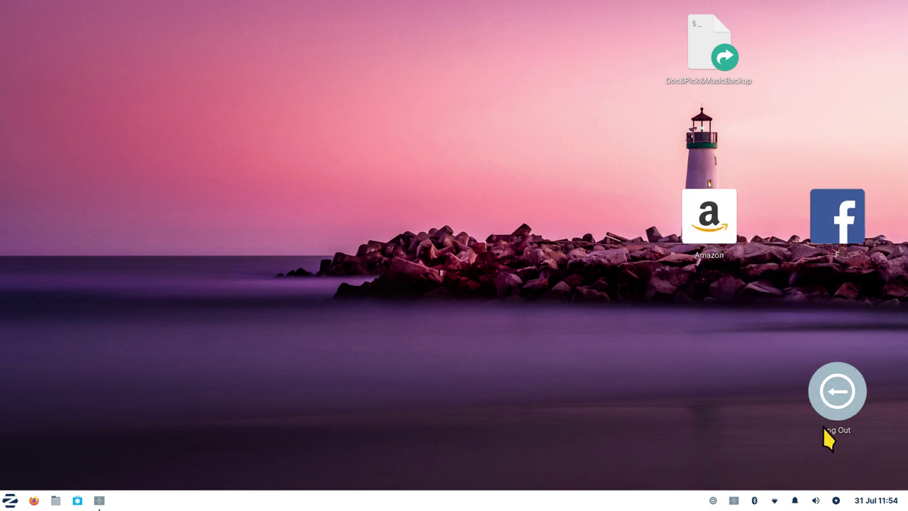
Bring up the log-out options from the desktop shortcut and dismiss them without ending the session.
double_click(835, 398)
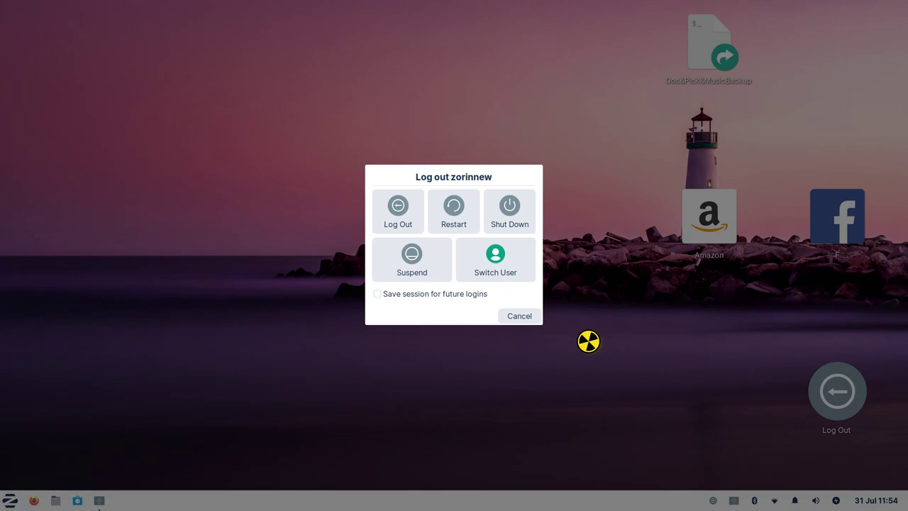
left_click(528, 318)
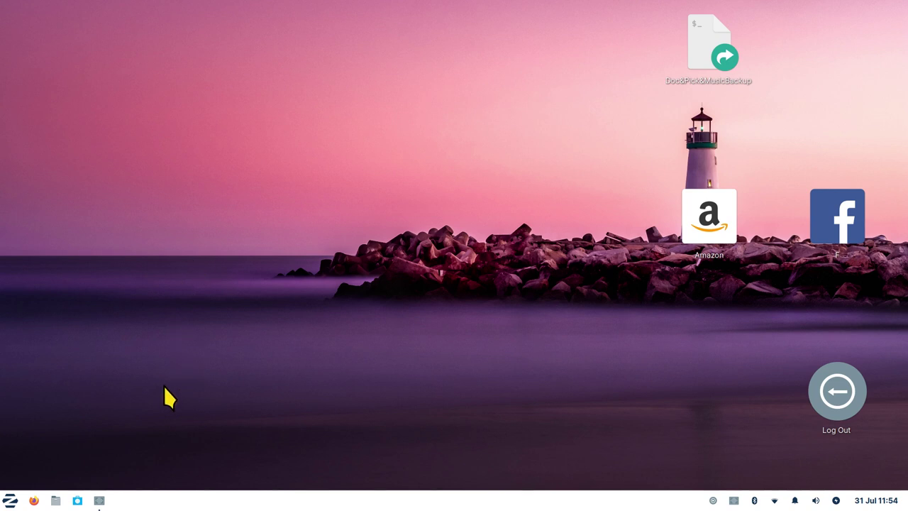
Open the bookmarked DistroWatch page for Zorin in Firefox and maximize the browser window.
left_click(34, 500)
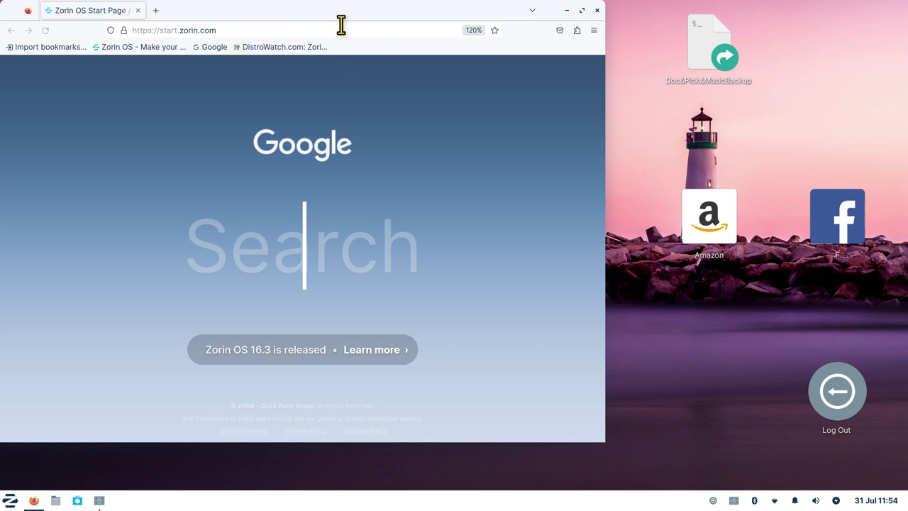
left_click_drag(341, 21, 447, 24)
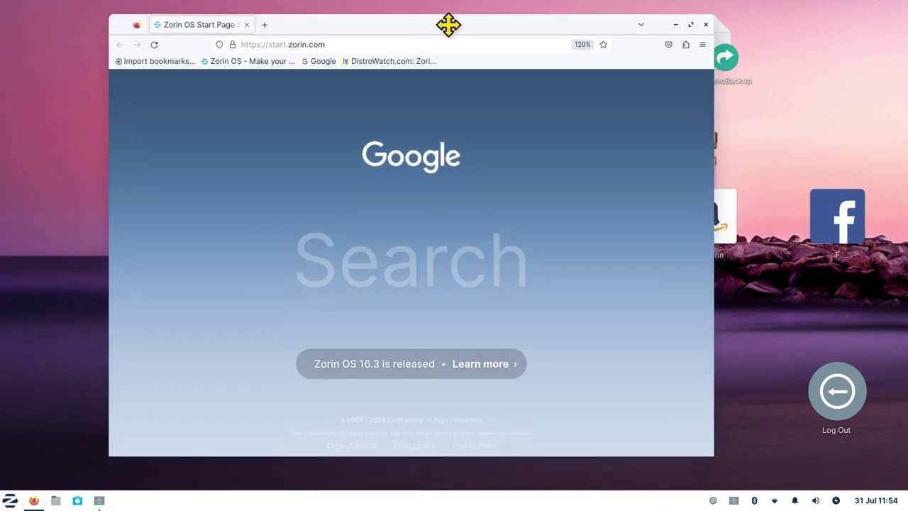
left_click(375, 65)
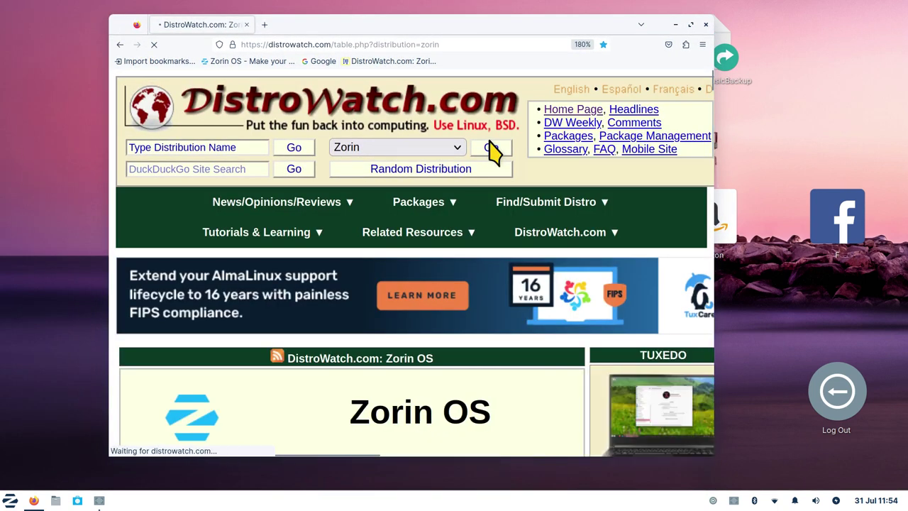
double_click(532, 29)
Examine the DistroWatch page's Zorin OS heading, update date, system details, popularity figures and summary table.
scroll(410, 199, "down", 5)
scroll(409, 199, "up", 2)
left_click_drag(362, 175, 525, 188)
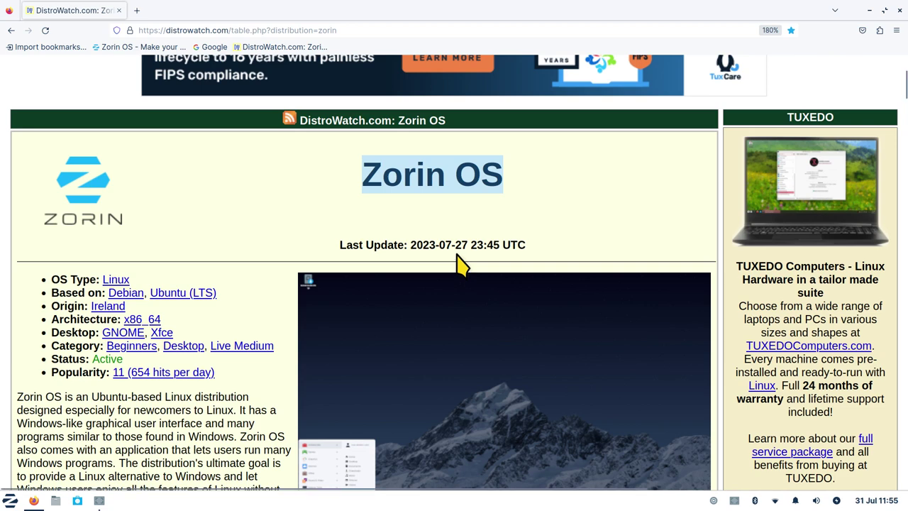
scroll(266, 287, "down", 2)
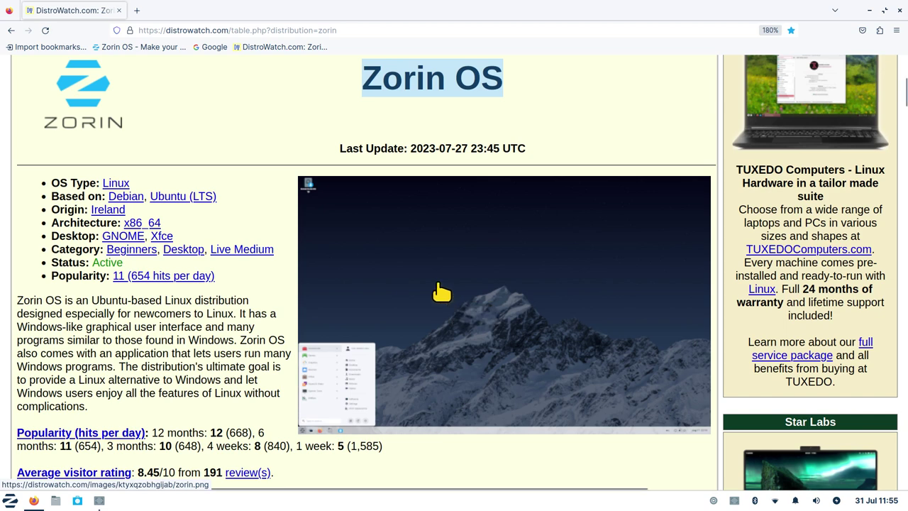
scroll(440, 284, "down", 5)
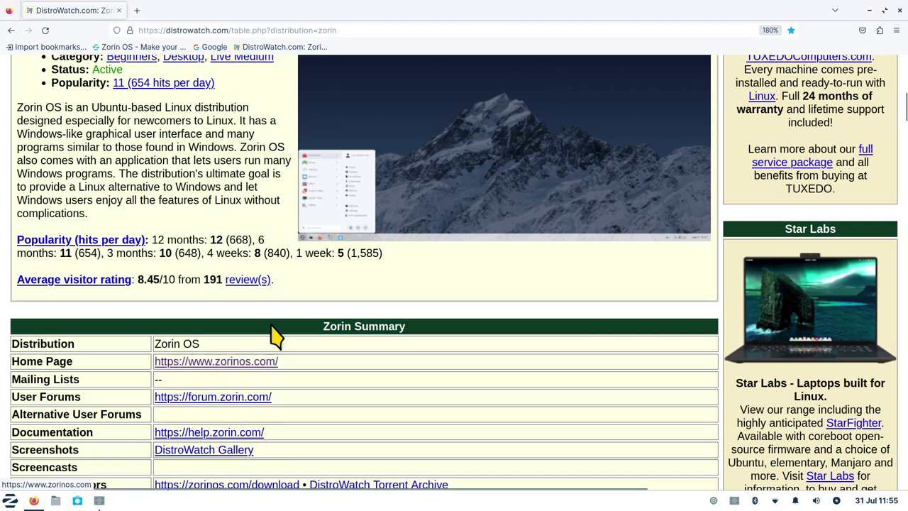
scroll(243, 361, "up", 6)
Open the bookmarked Zorin OS website, reduce the page zoom to 110%, and view its overview section.
left_click(146, 47)
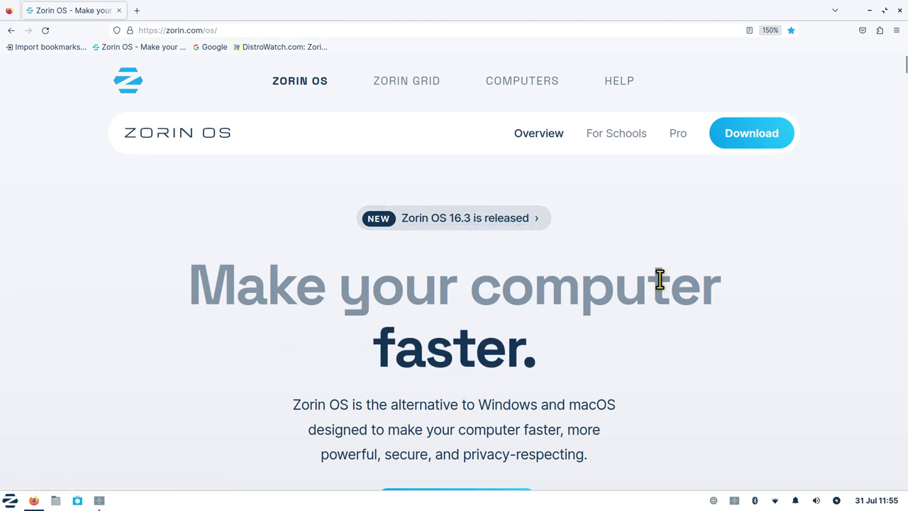
scroll(678, 312, "down", 3)
scroll(677, 313, "down", 1)
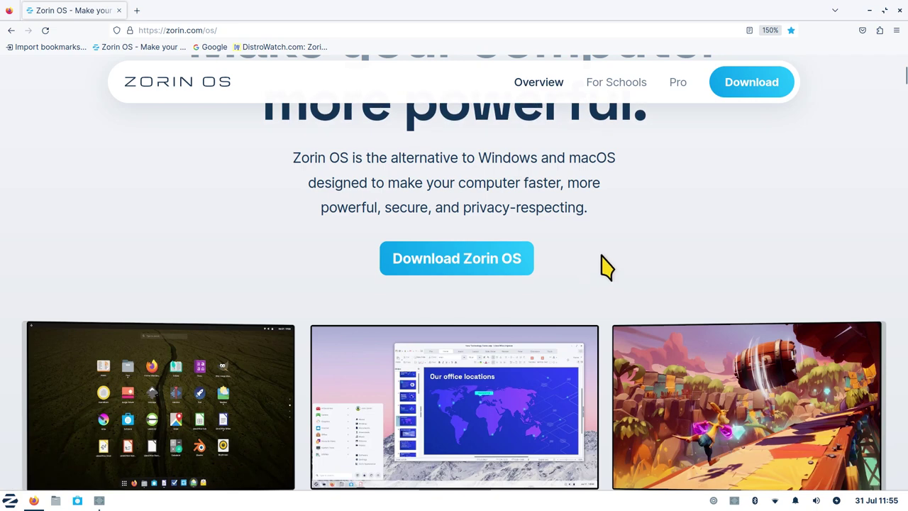
key("ctrl+minus")
key("ctrl+minus")
key("ctrl+minus")
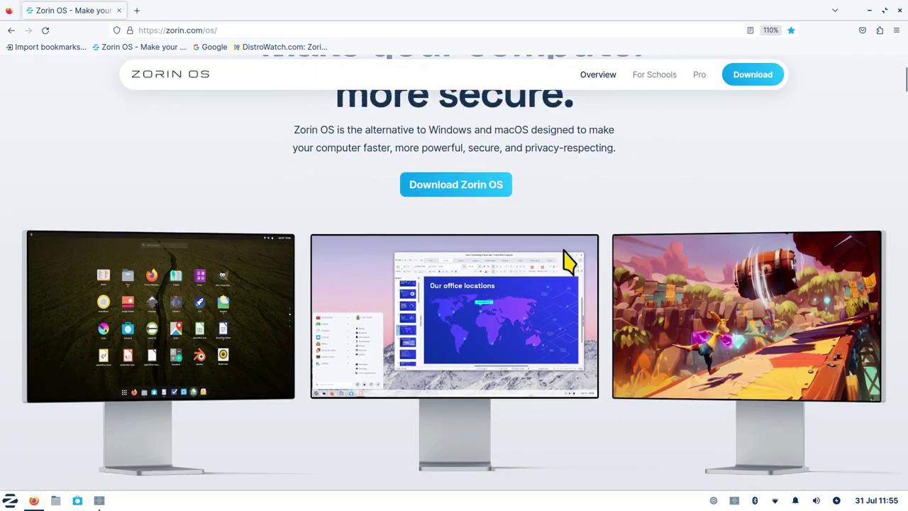
scroll(554, 371, "down", 2)
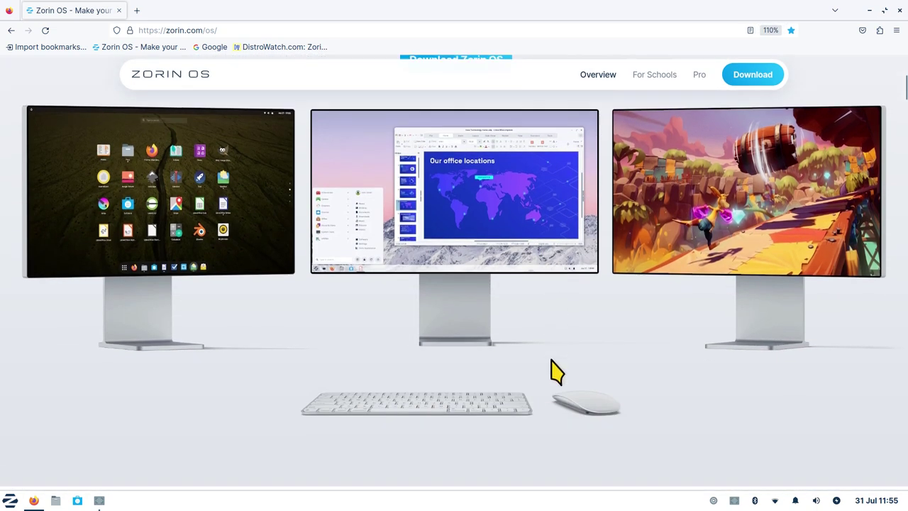
scroll(557, 369, "up", 3)
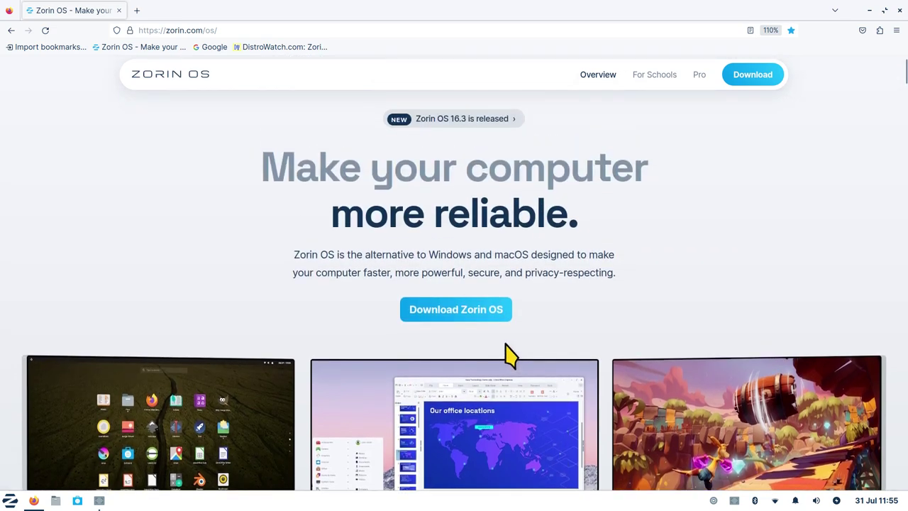
Go to the Zorin OS download page and examine the Pro, Core and Lite editions, highlighting the Lite edition's description.
left_click(418, 310)
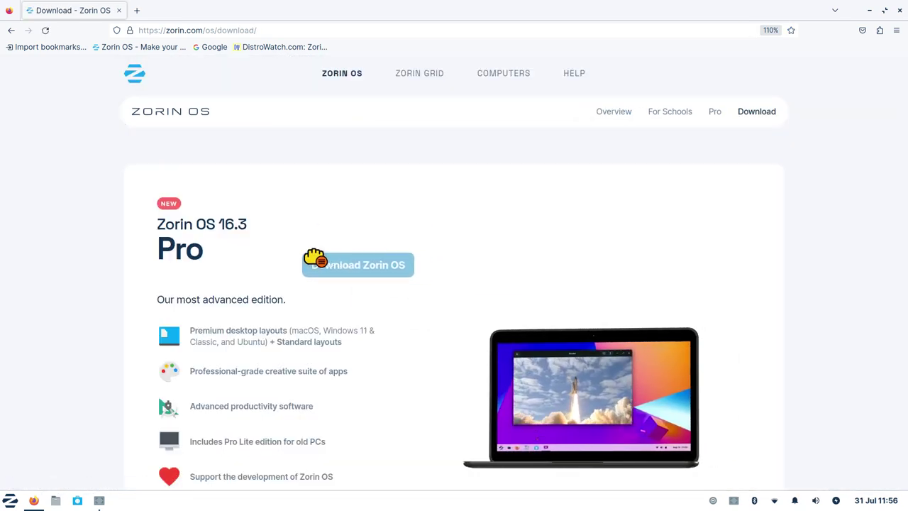
scroll(323, 276, "down", 2)
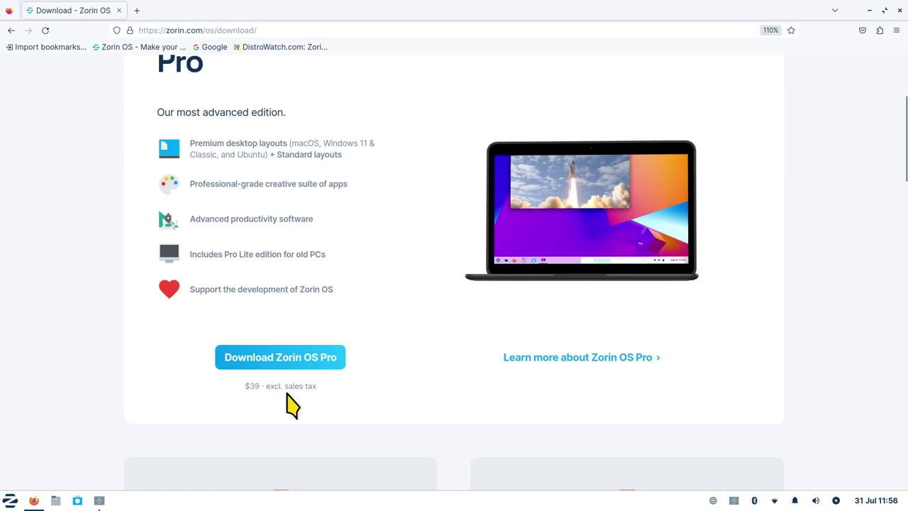
scroll(433, 386, "down", 1)
scroll(436, 379, "down", 2)
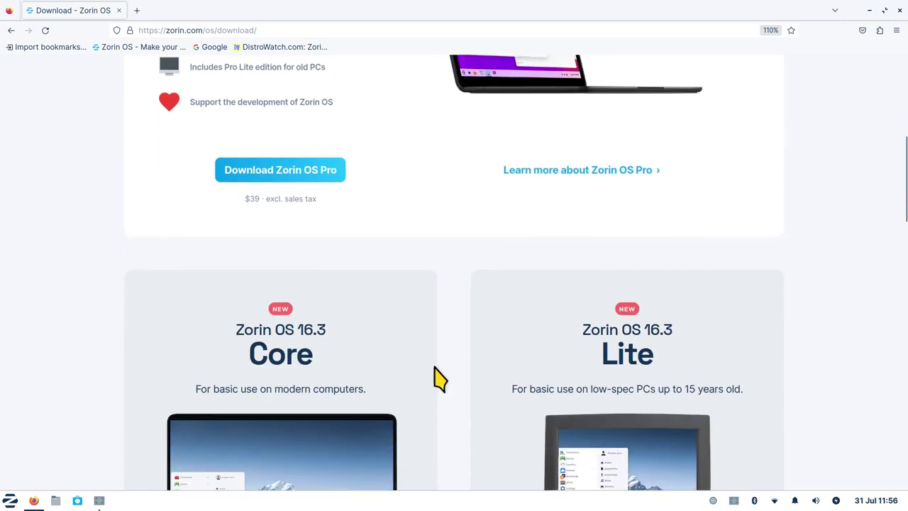
scroll(437, 374, "down", 2)
scroll(438, 372, "down", 1)
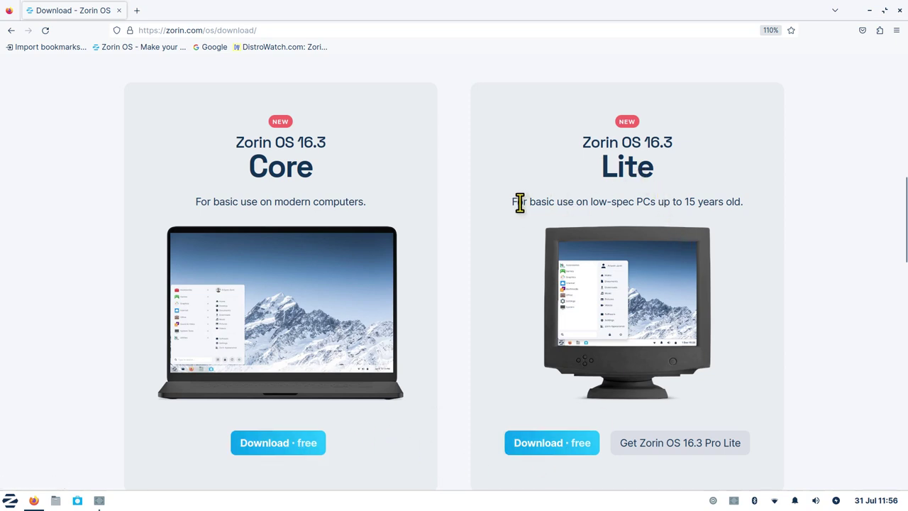
left_click_drag(512, 201, 743, 202)
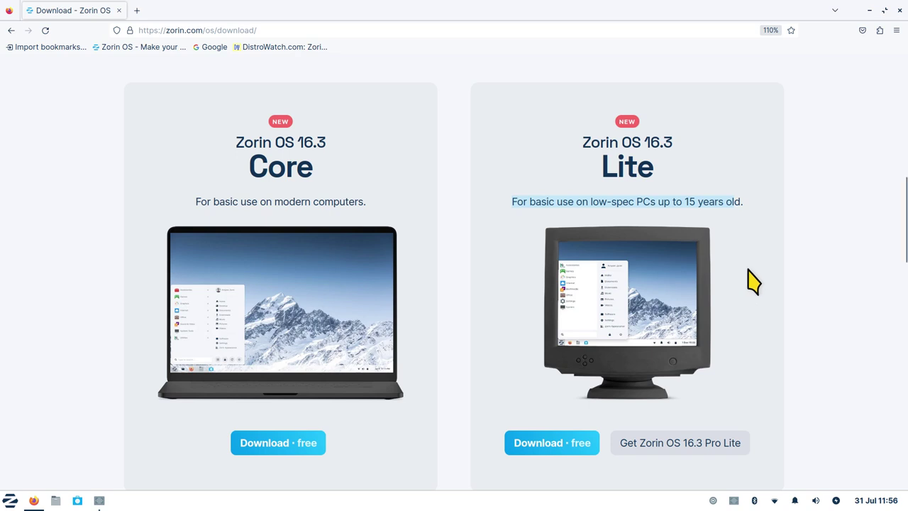
Return to the Zorin OS overview page from the download page and close the browser.
scroll(709, 284, "up", 10)
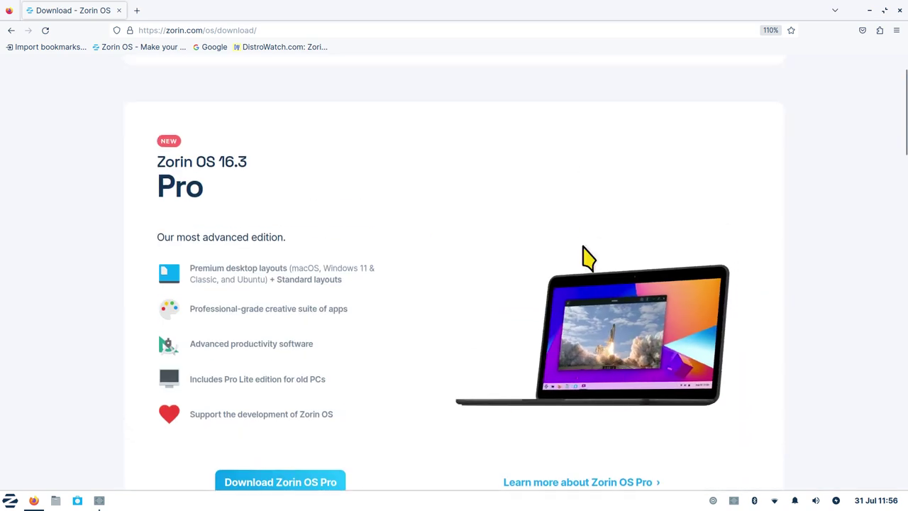
scroll(145, 170, "up", 2)
left_click(163, 114)
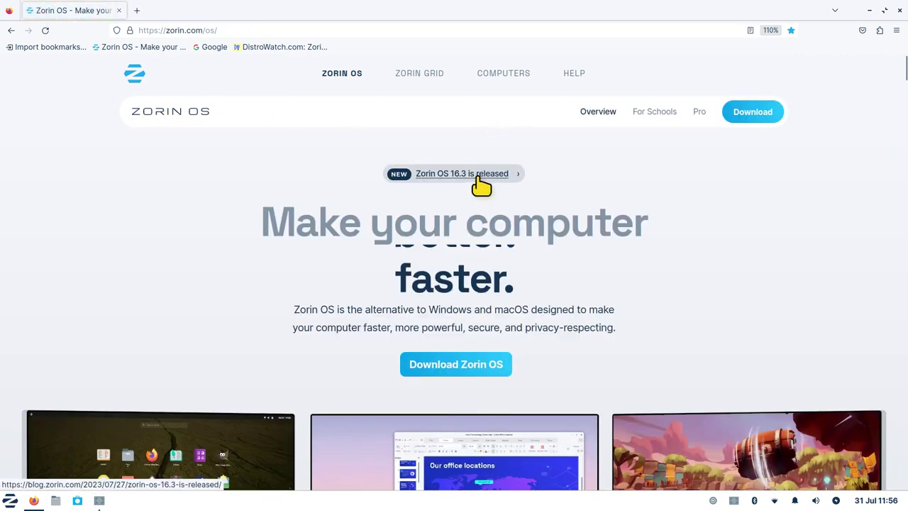
left_click(900, 11)
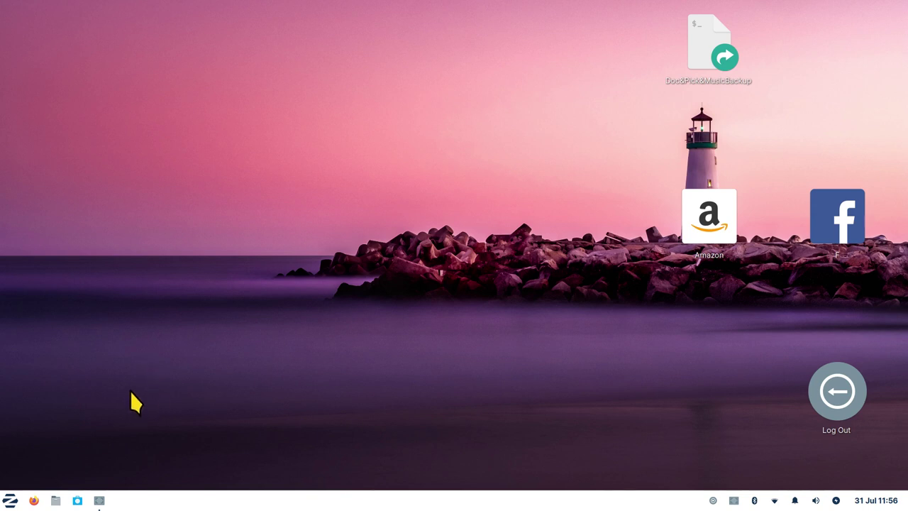
Search the installed applications for "up" and launch Upgrade Zorin OS.
left_click(10, 500)
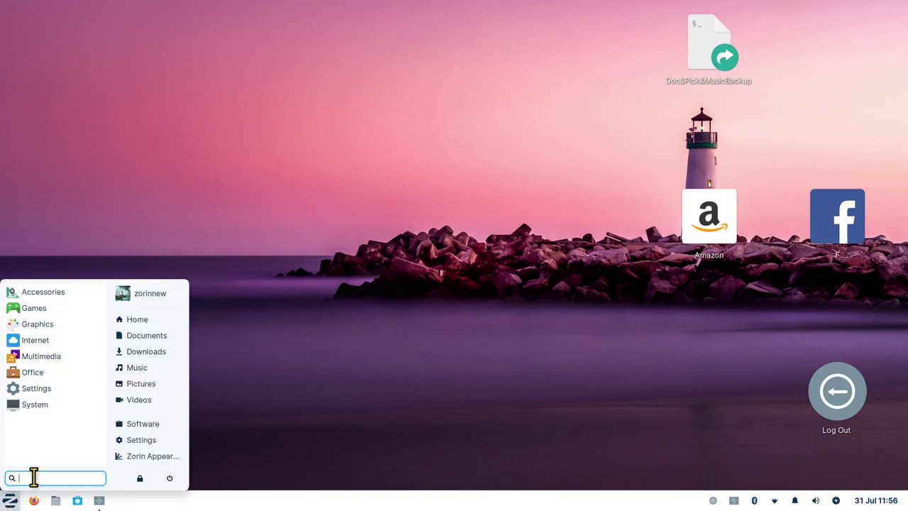
type("up")
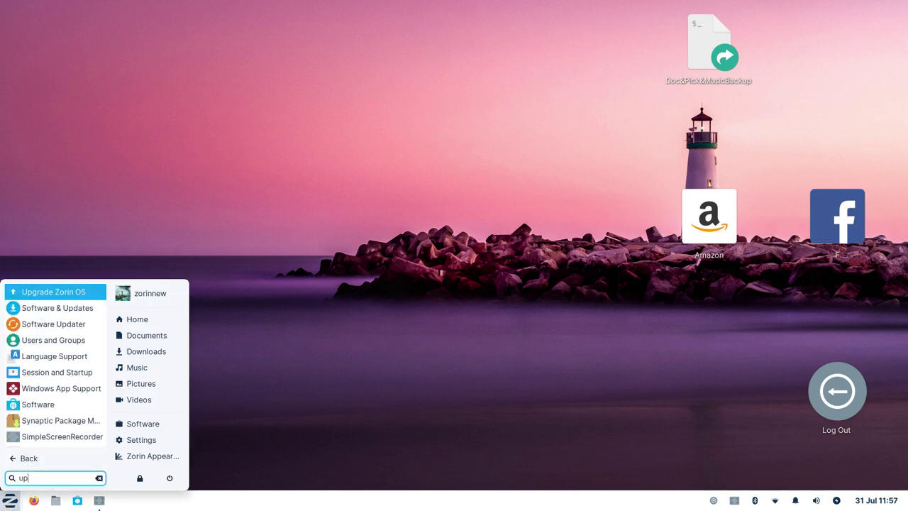
left_click(61, 293)
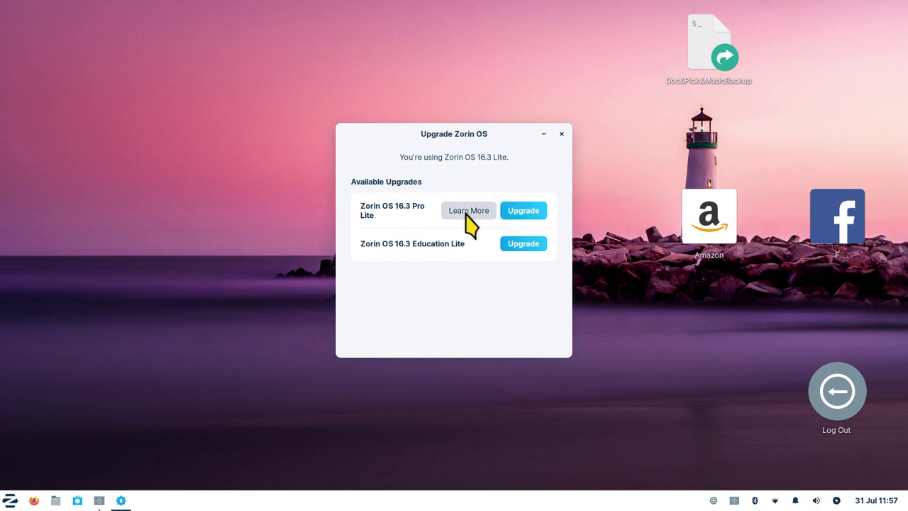
View the online information about the Zorin OS 16.3 Pro Lite upgrade, and close both the browser and the upgrade tool.
left_click(467, 215)
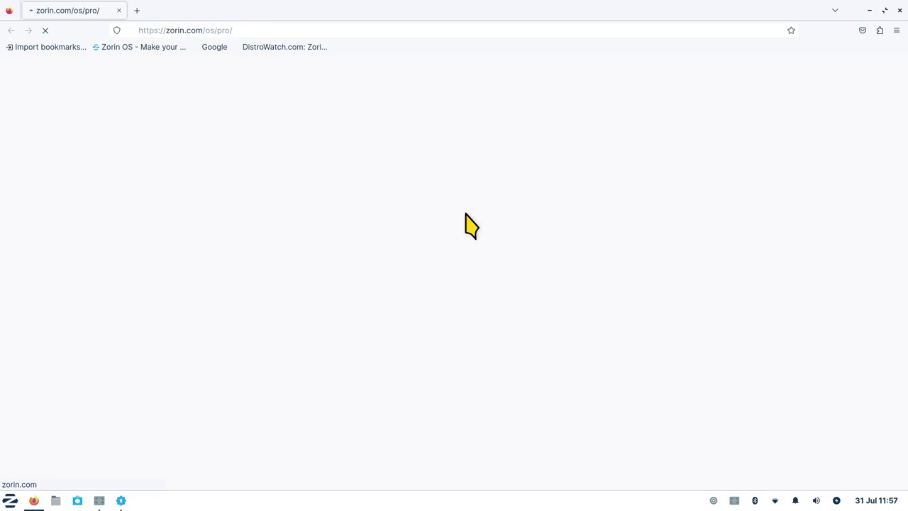
scroll(468, 234, "down", 8)
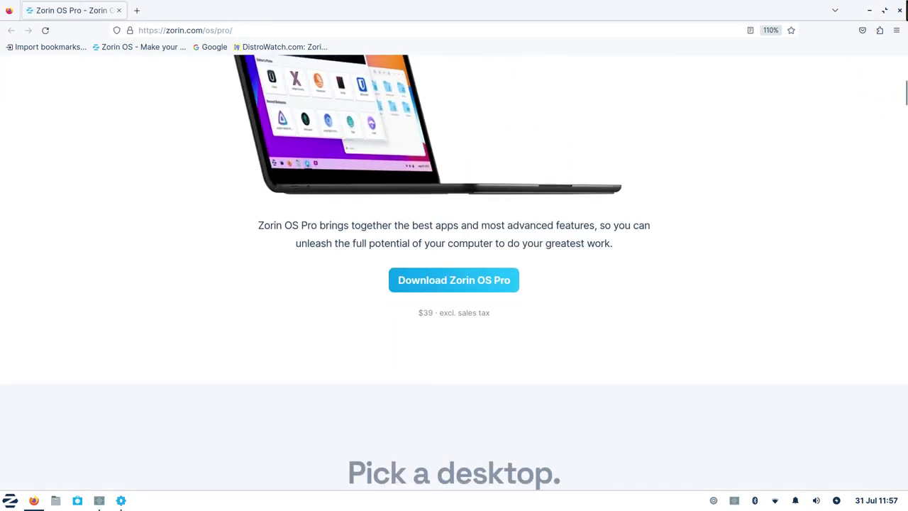
left_click(900, 10)
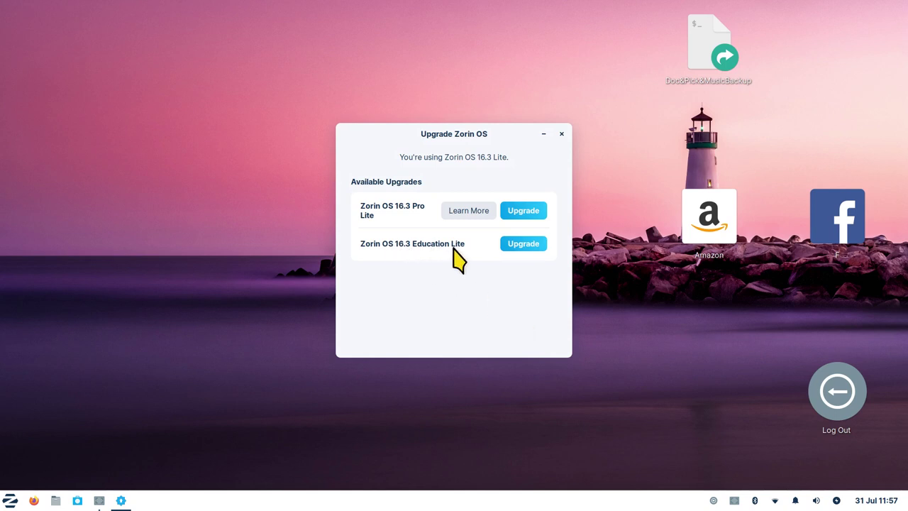
left_click(560, 133)
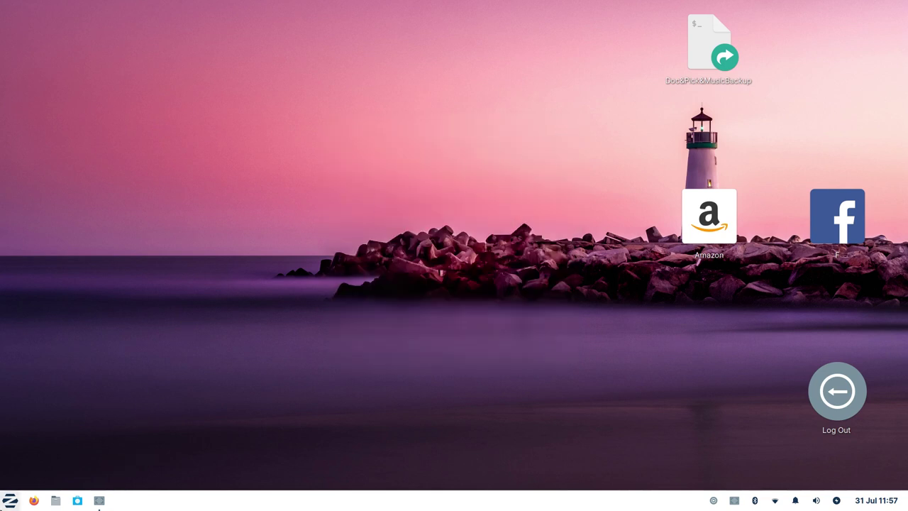
Search the installed applications for "sy", launch Synaptic Package Manager and open its software repository settings.
left_click(10, 501)
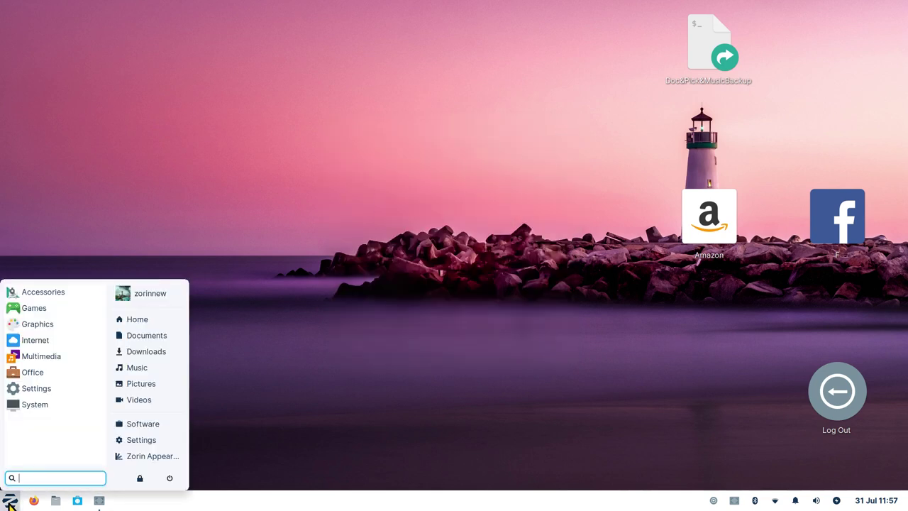
type("sy")
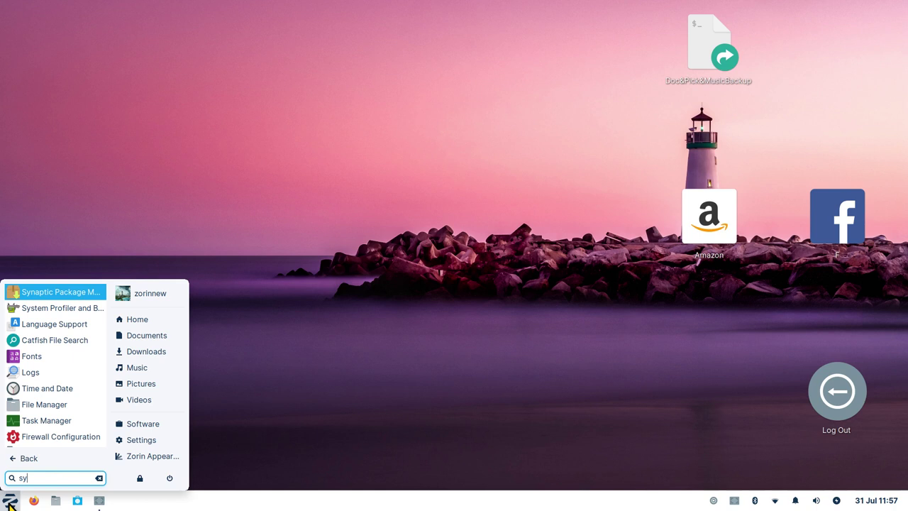
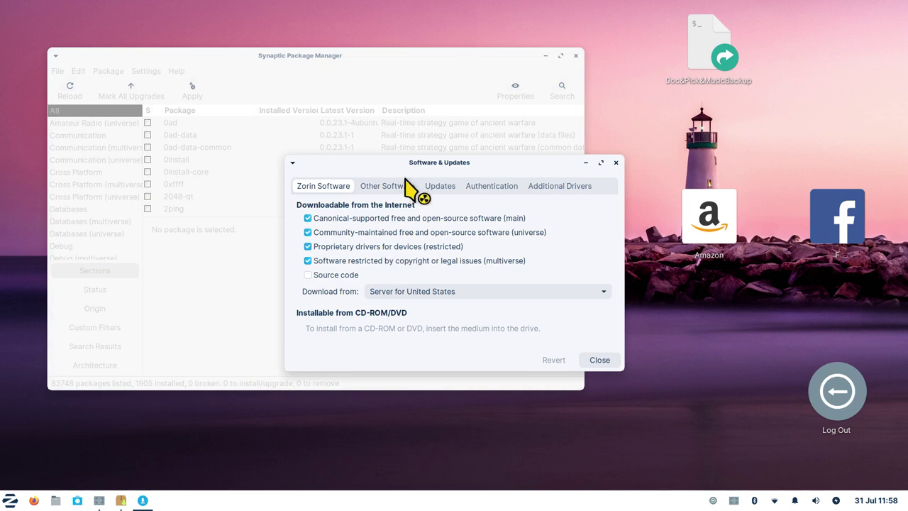
left_click_drag(373, 166, 277, 154)
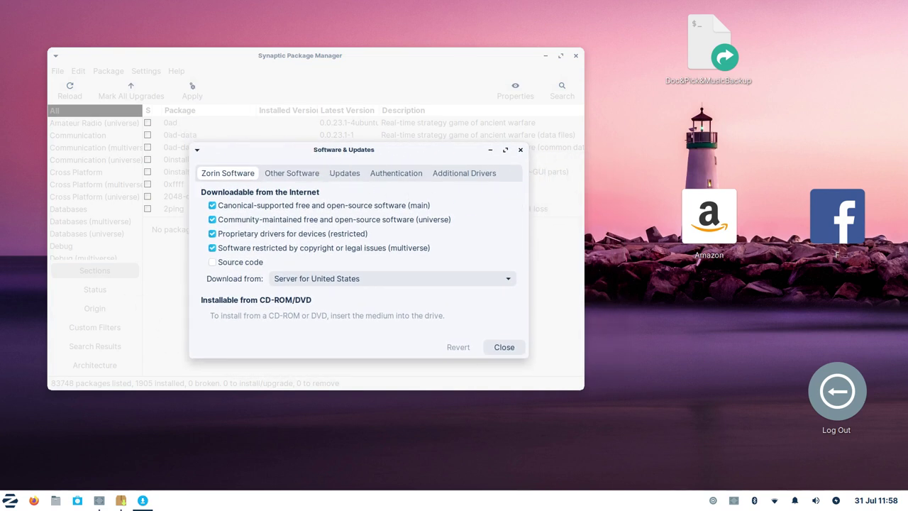
Review the Other Software sources and Additional Drivers, and close both the repository settings and Synaptic Package Manager.
left_click(299, 174)
scroll(516, 221, "down", 2)
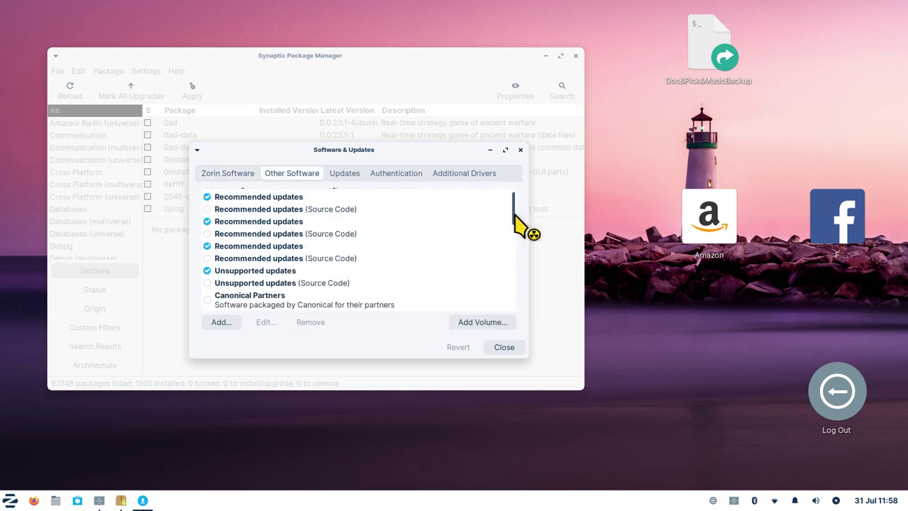
left_click_drag(516, 221, 513, 192)
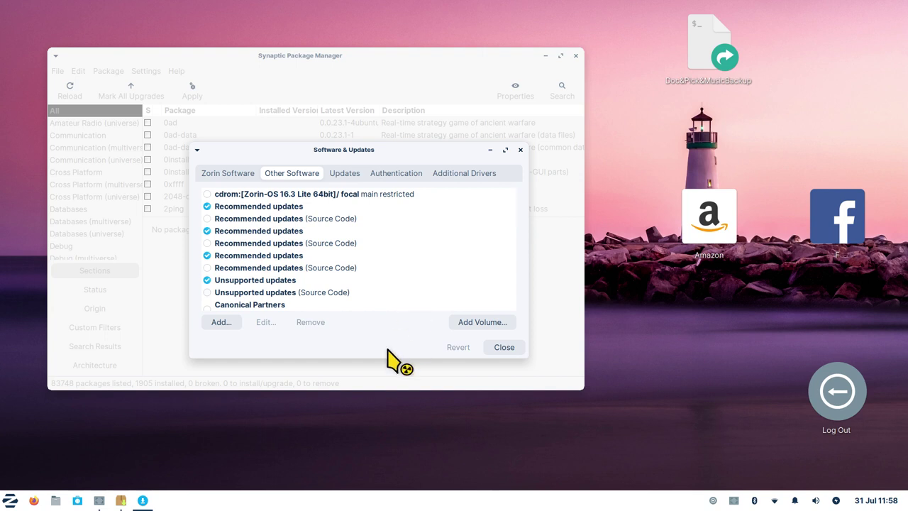
left_click(460, 177)
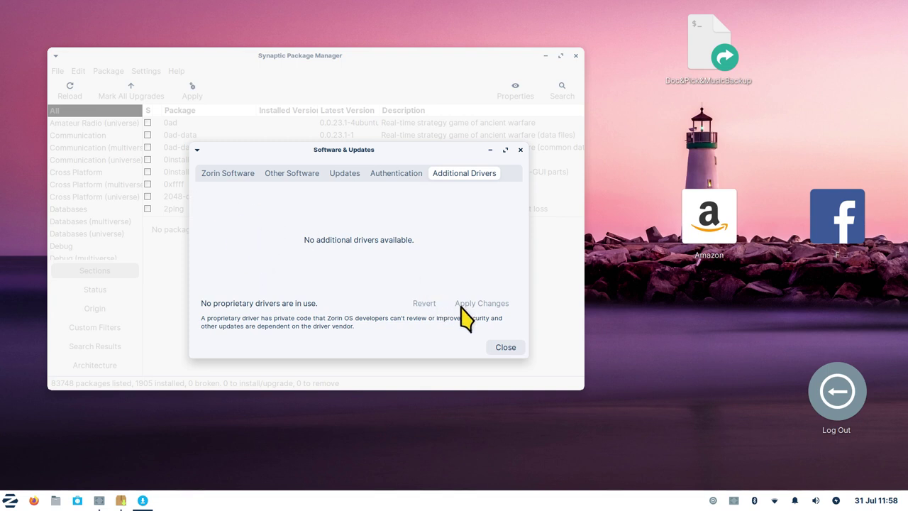
left_click(505, 350)
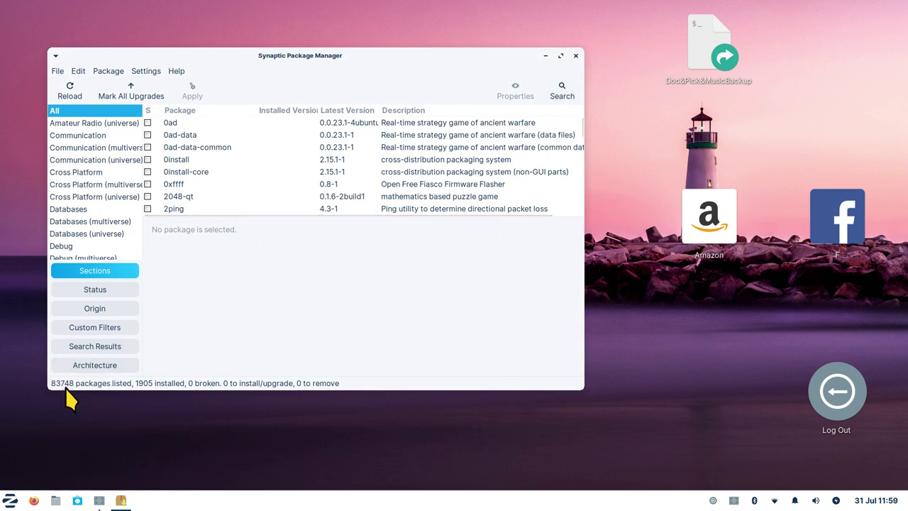
left_click(575, 55)
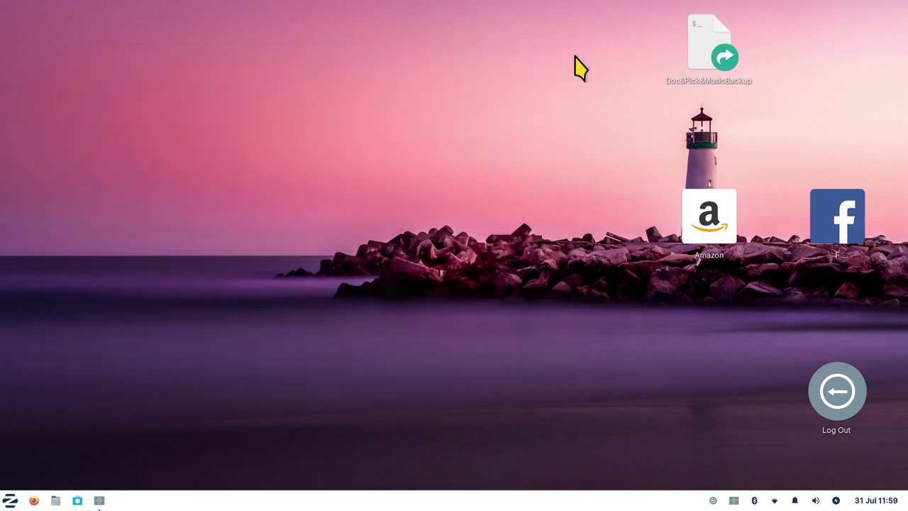
Open the Software store and view its version in the About information.
left_click(78, 500)
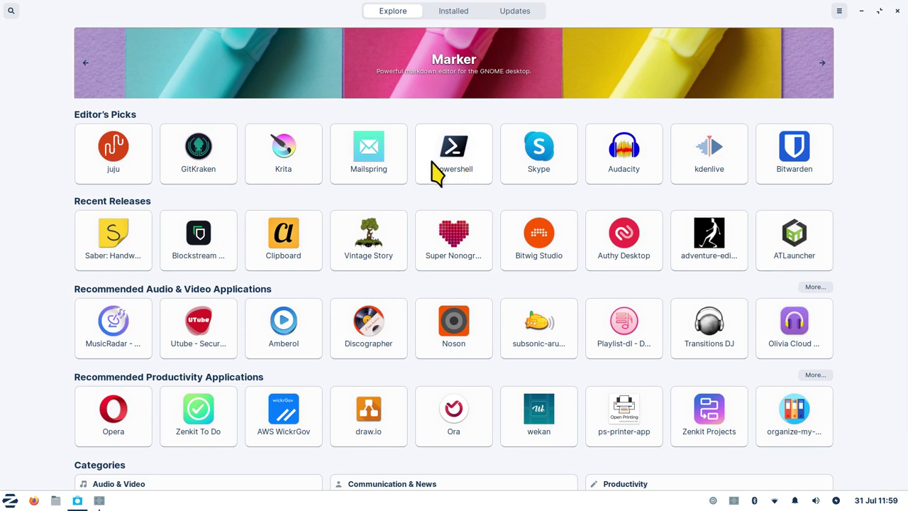
left_click(839, 11)
left_click(834, 65)
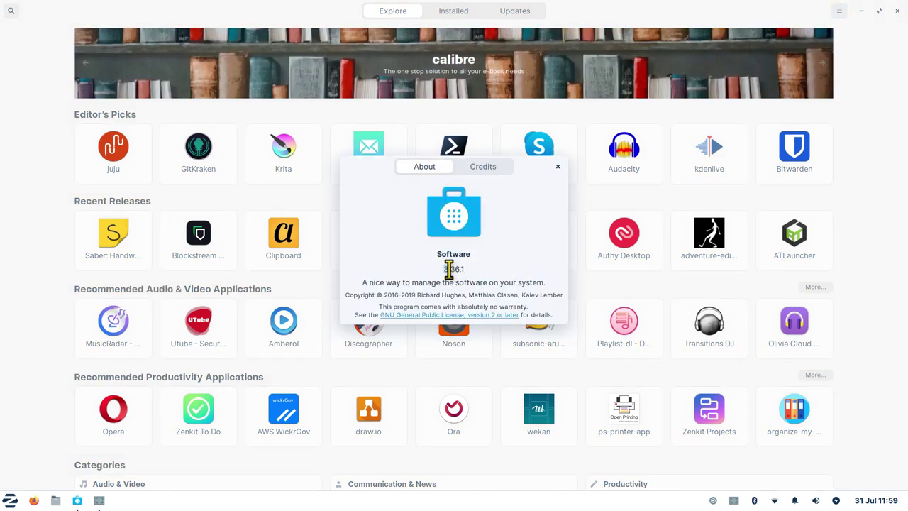
left_click(557, 166)
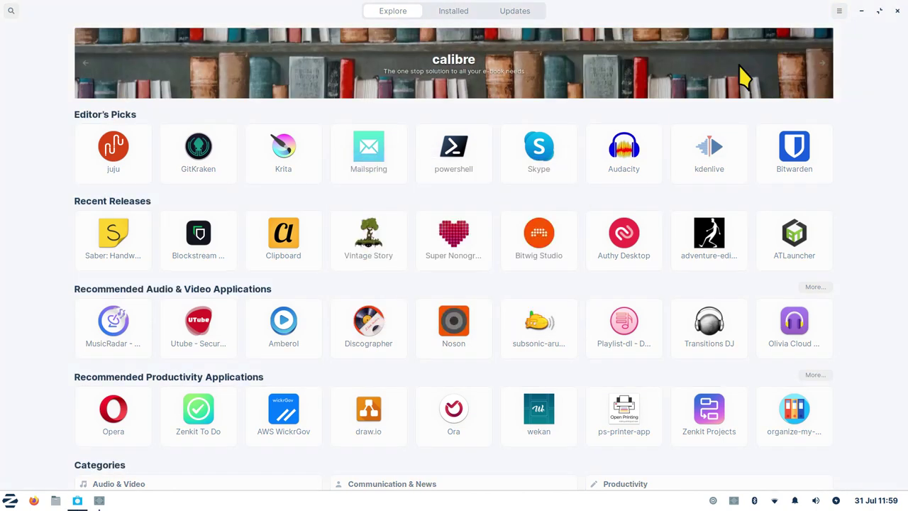
Open the software repository settings from the Software store, review the Zorin Software sources and close them.
left_click(839, 11)
left_click(815, 39)
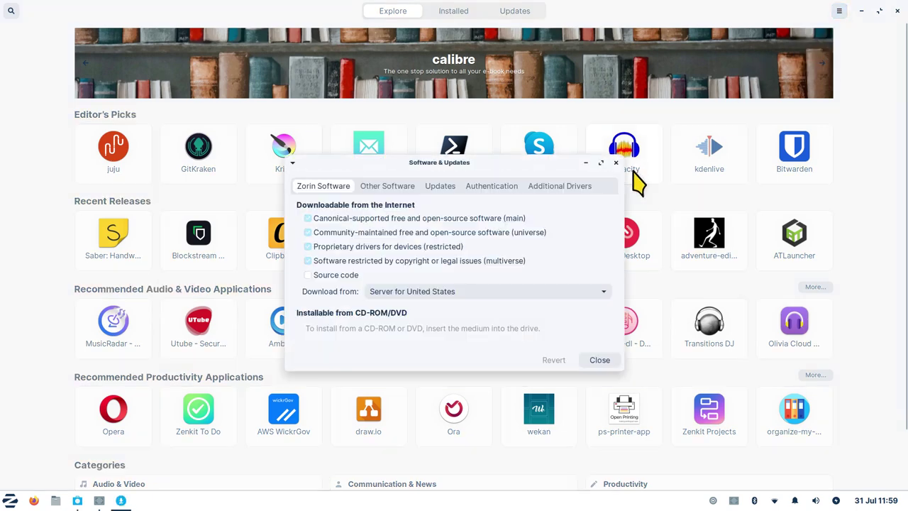
left_click_drag(517, 187, 516, 147)
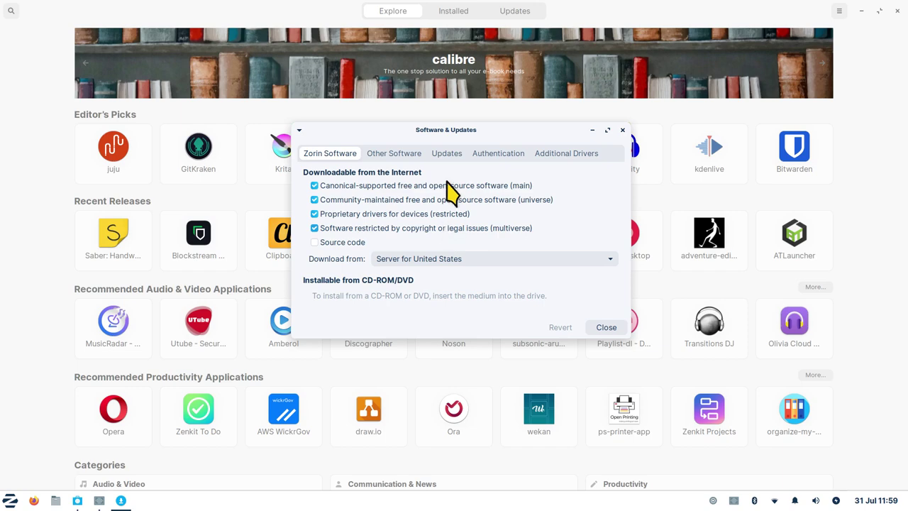
left_click(622, 130)
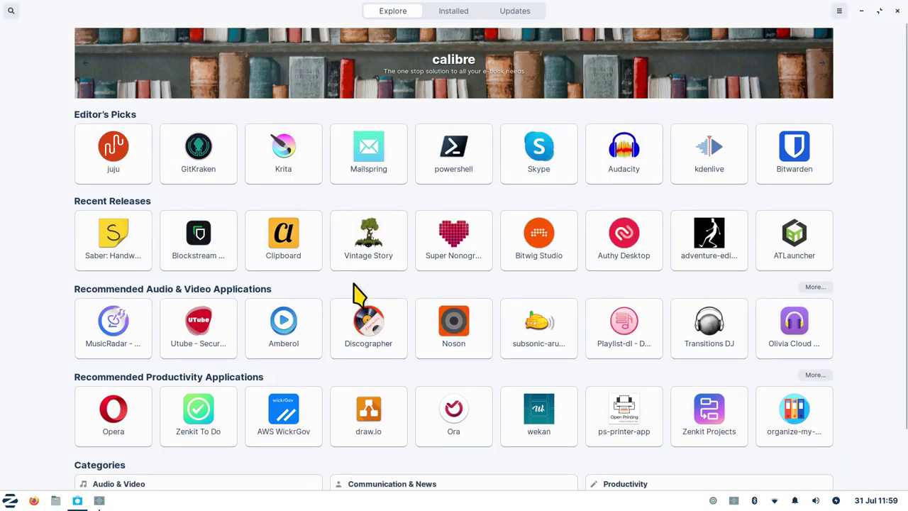
Browse the Explore catalogue and examine Krita's available sources, details and screenshots, returning to the catalogue when finished.
scroll(328, 257, "down", 2)
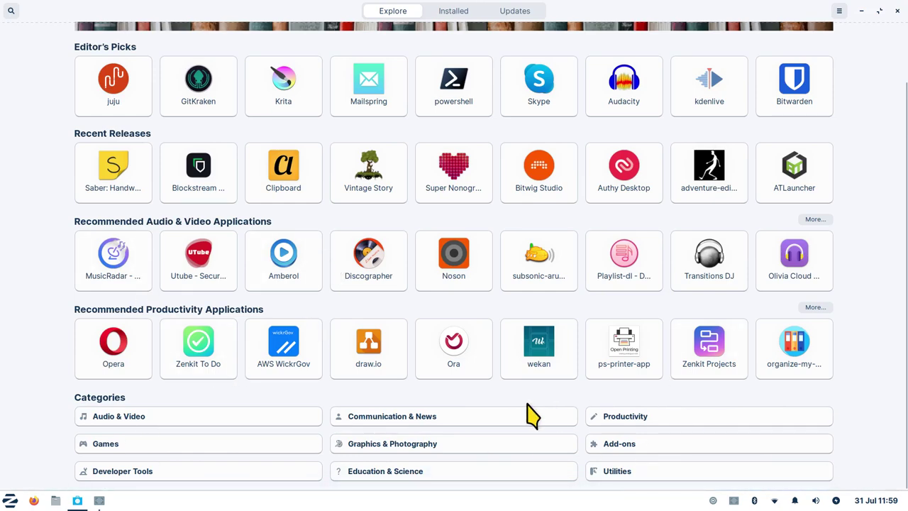
scroll(532, 415, "up", 2)
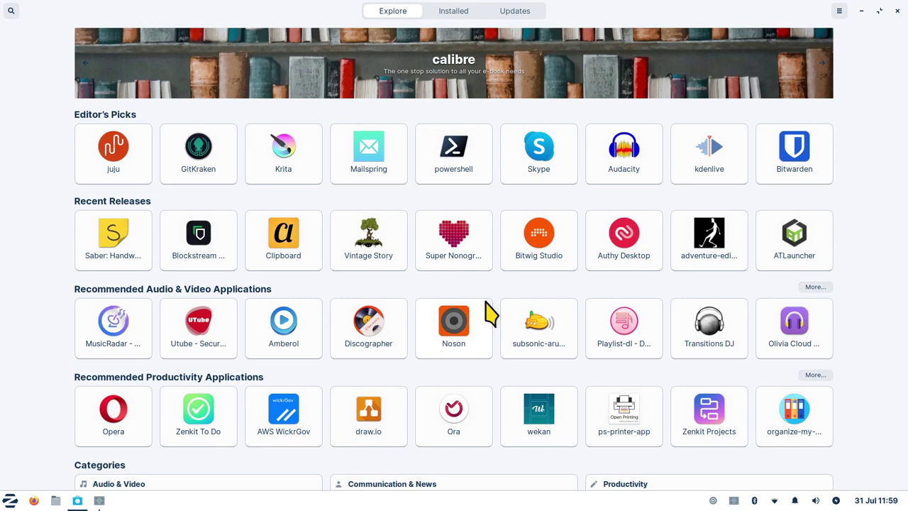
left_click(292, 160)
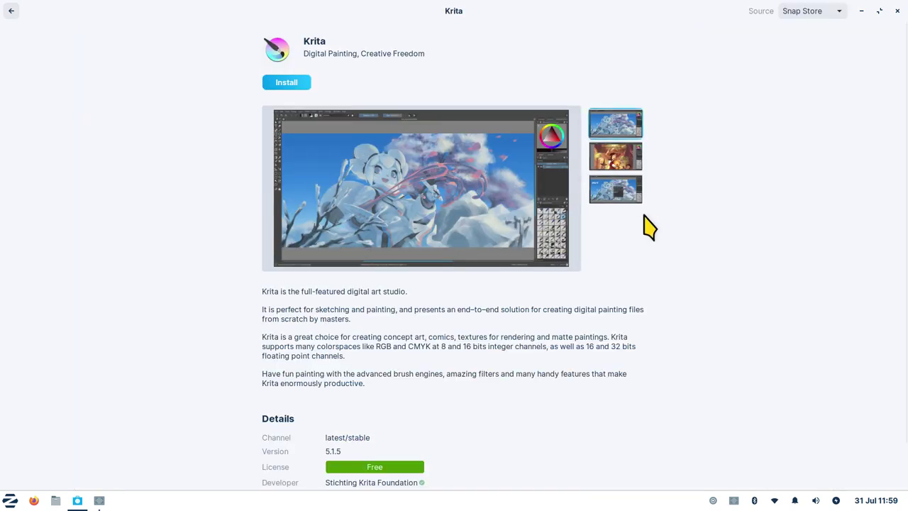
left_click(805, 18)
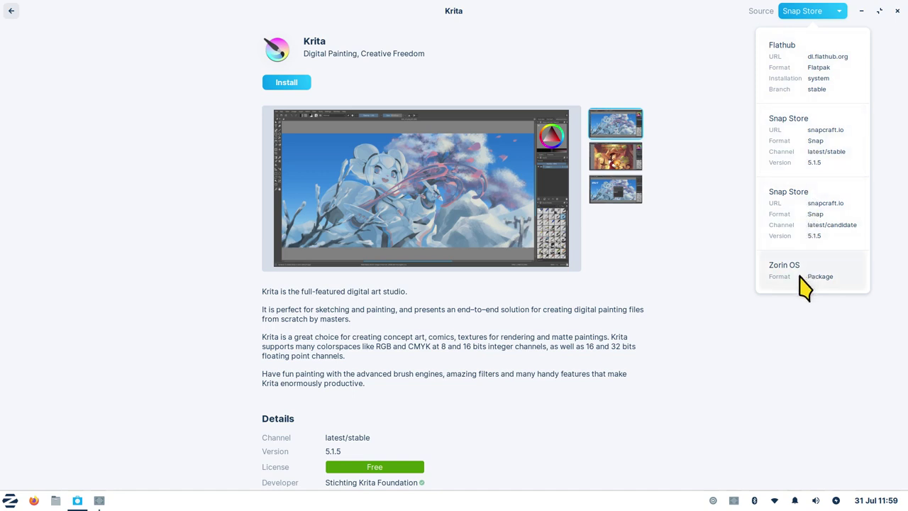
left_click(698, 277)
scroll(698, 283, "down", 1)
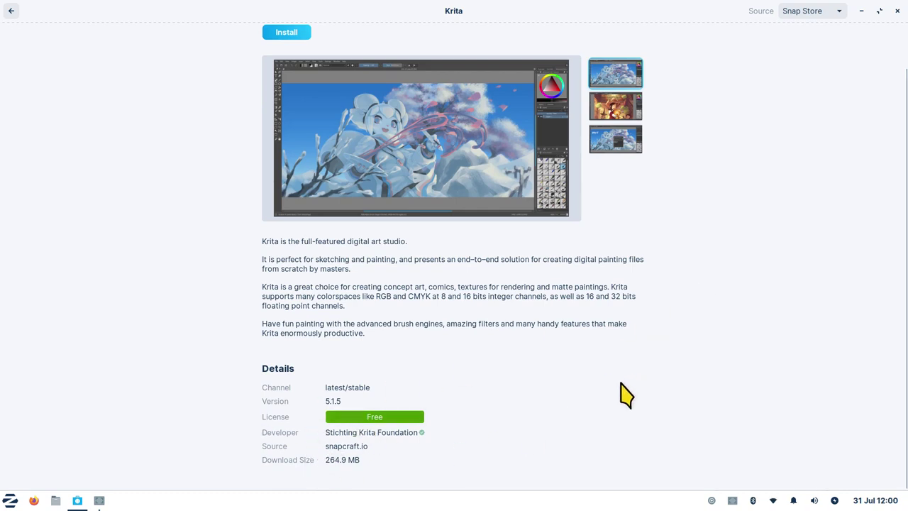
scroll(603, 408, "up", 1)
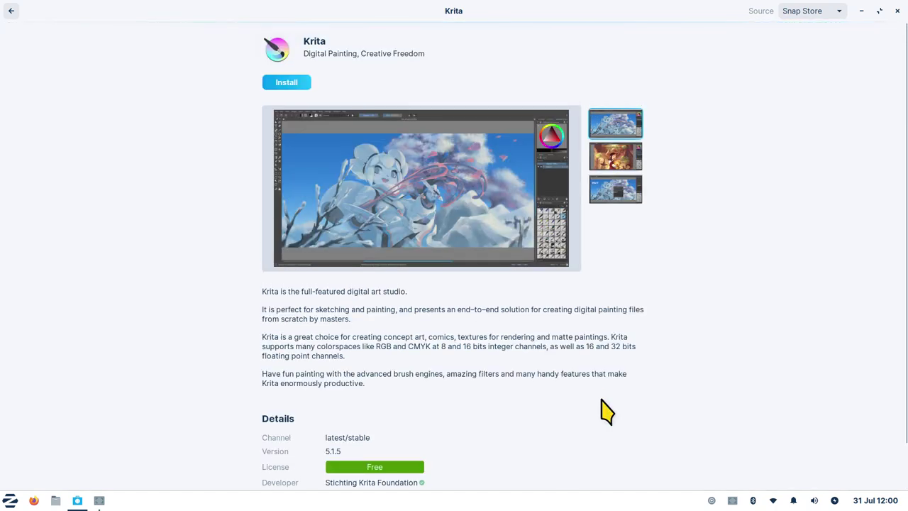
left_click(621, 160)
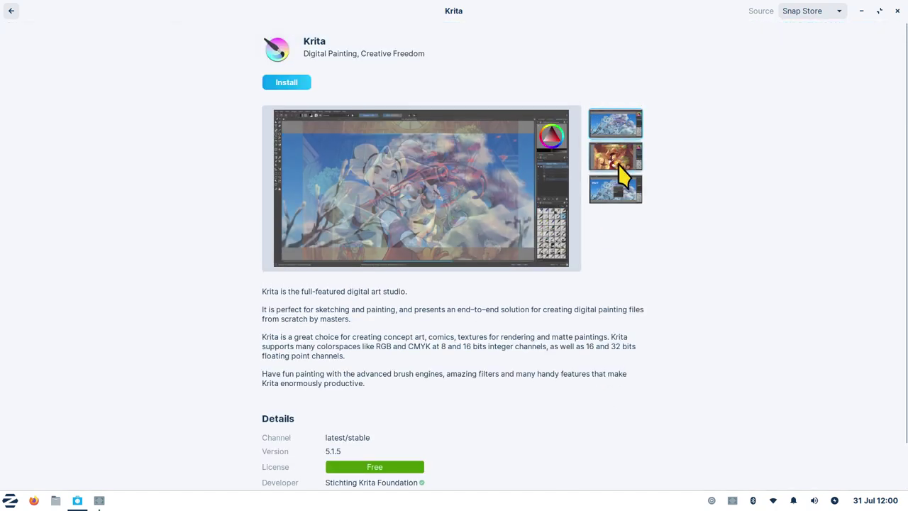
left_click(617, 126)
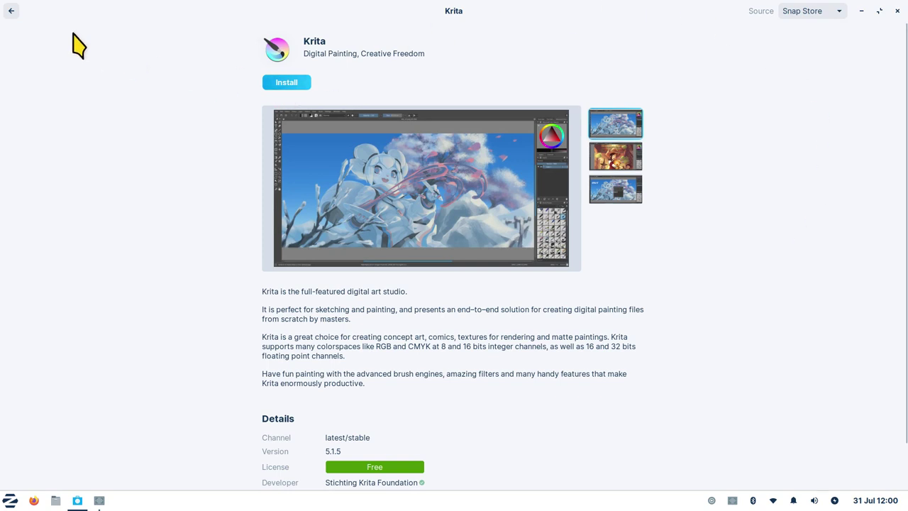
left_click(11, 11)
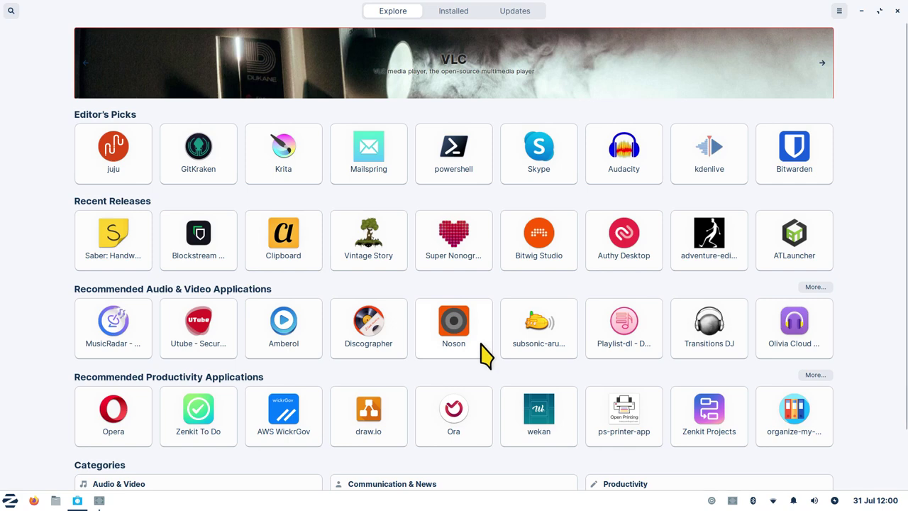
Check the store's categories, installed applications and available updates, and close the Software store.
scroll(482, 355, "down", 2)
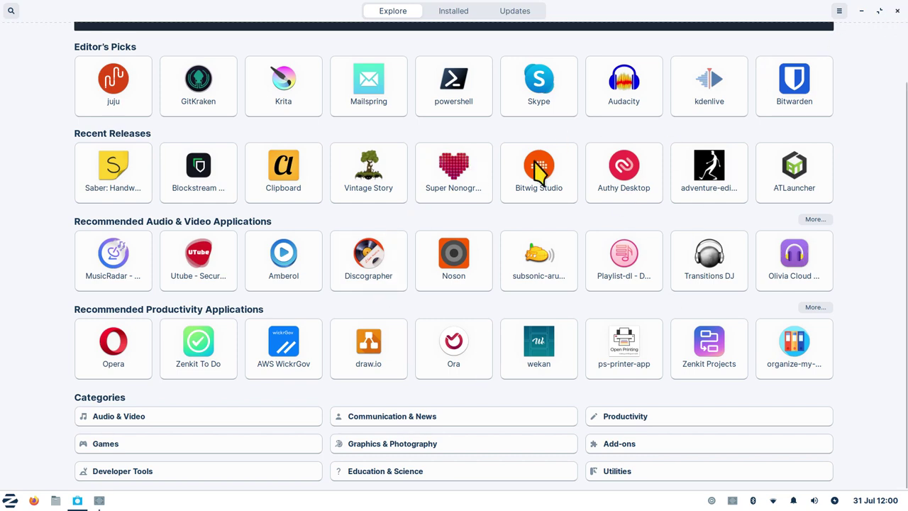
left_click(450, 14)
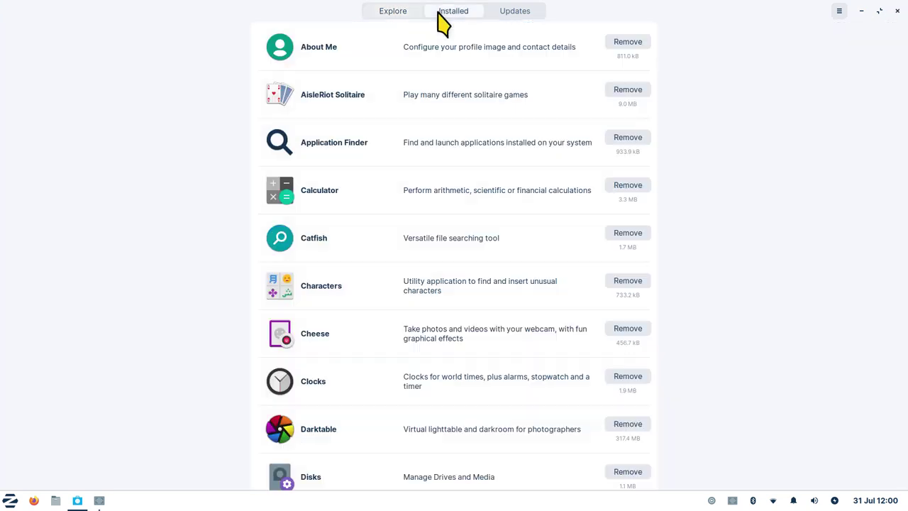
left_click(517, 16)
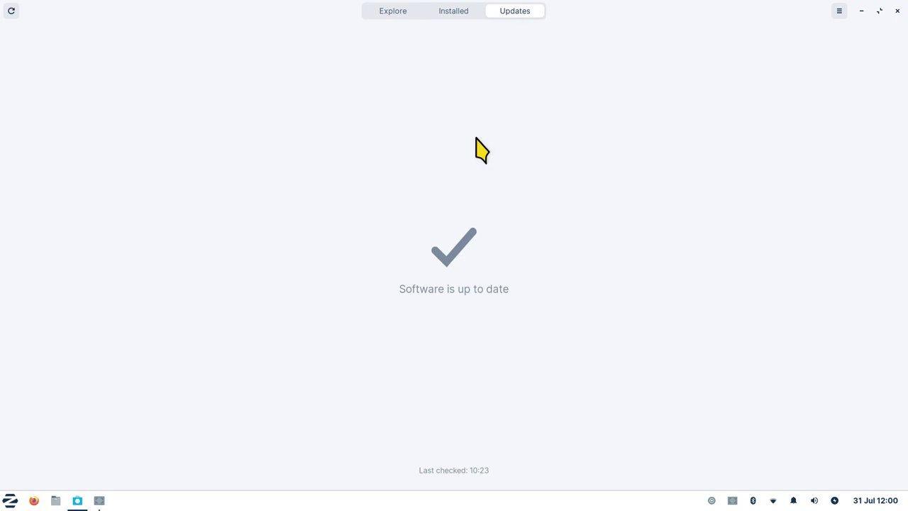
left_click(395, 12)
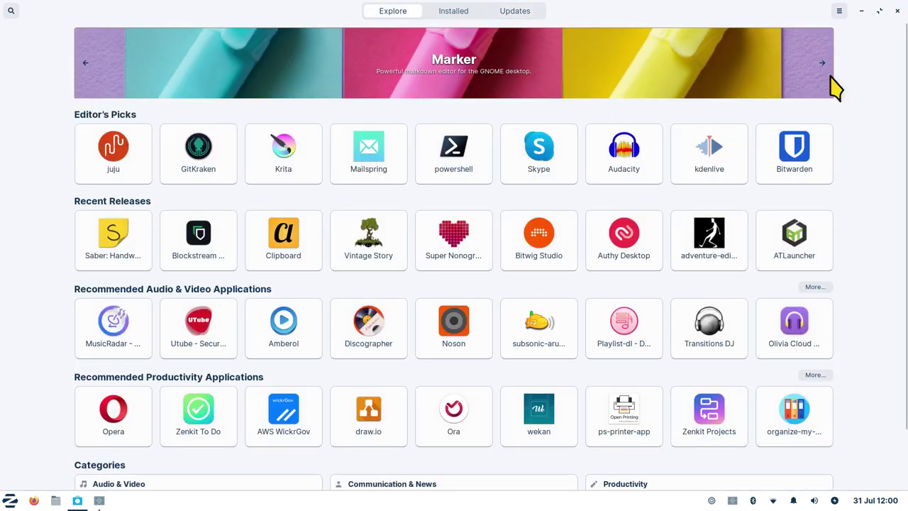
left_click(898, 11)
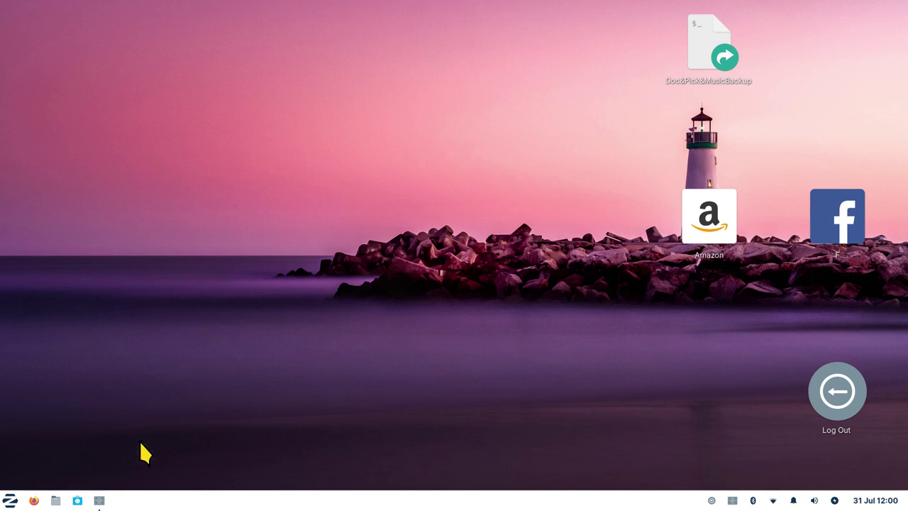
Browse the Accessories applications, launch Screenshot to view its capture options, and close it.
left_click(10, 500)
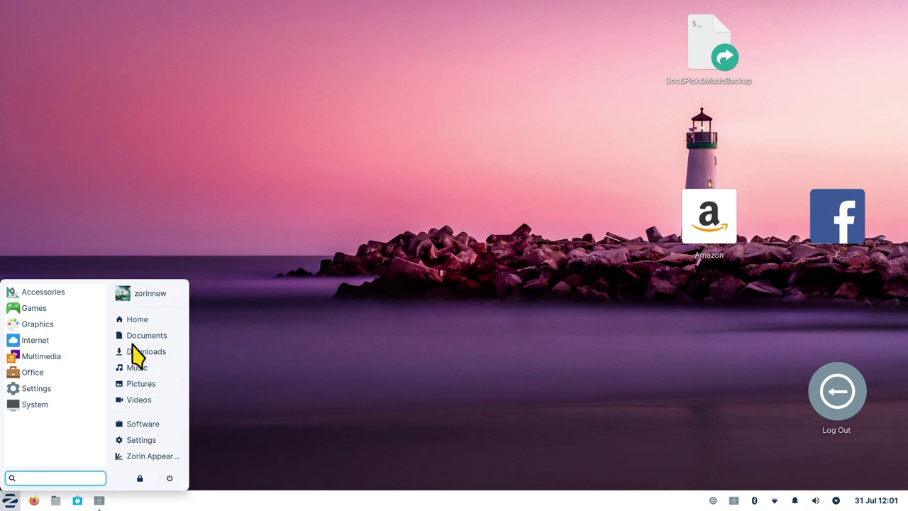
left_click(44, 295)
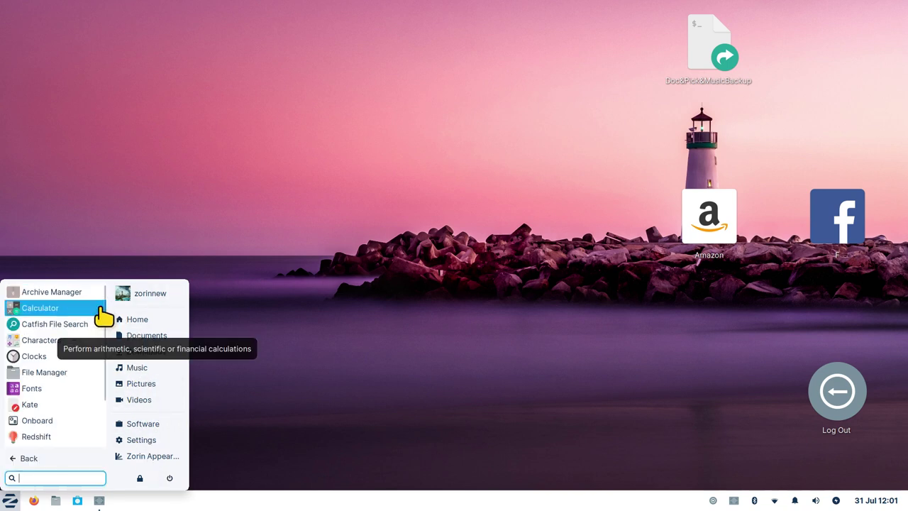
left_click_drag(103, 312, 105, 369)
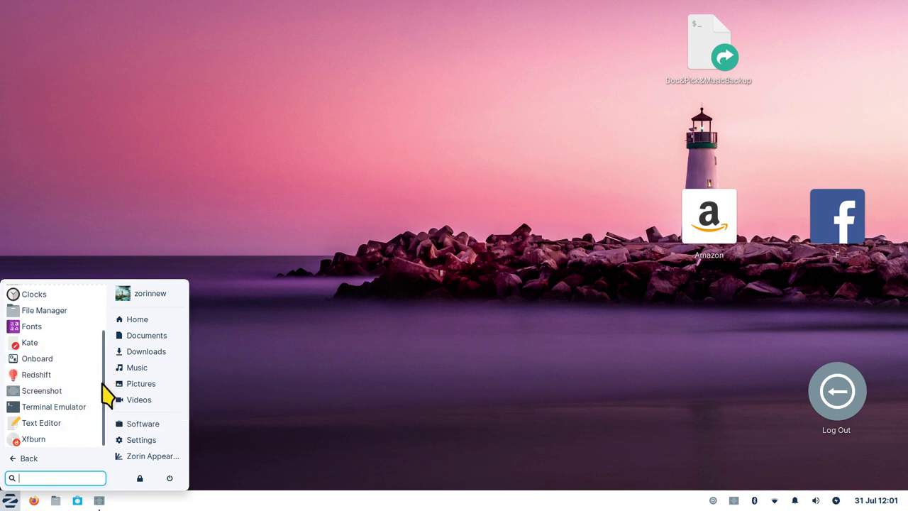
left_click(27, 396)
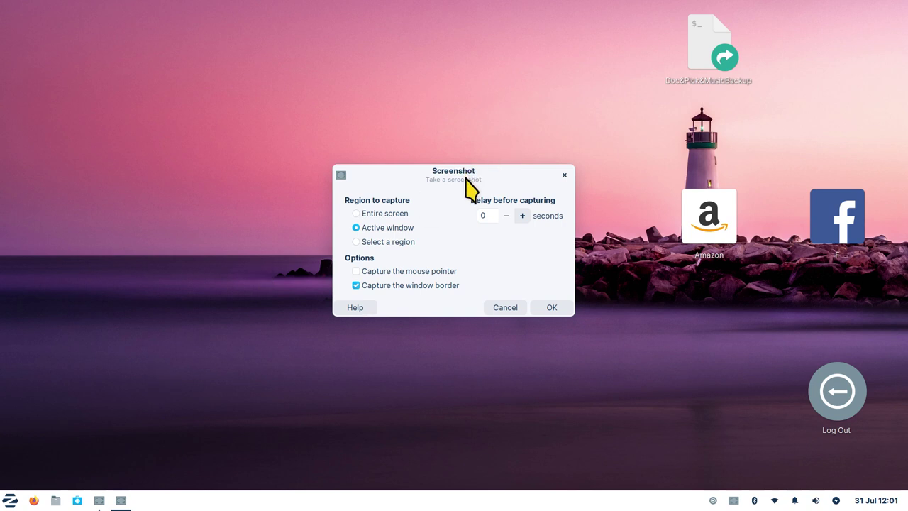
left_click(565, 176)
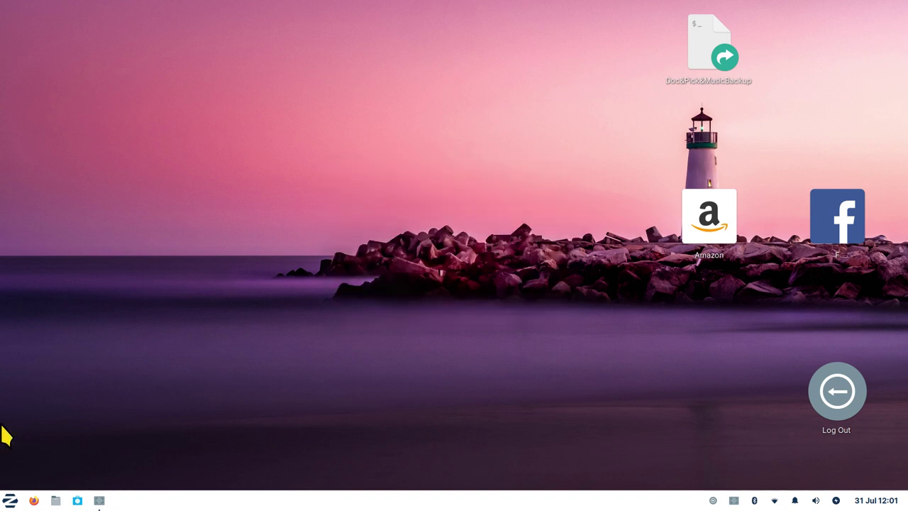
Browse the applications in the Accessories and Games categories, returning to the category list after each.
left_click(10, 501)
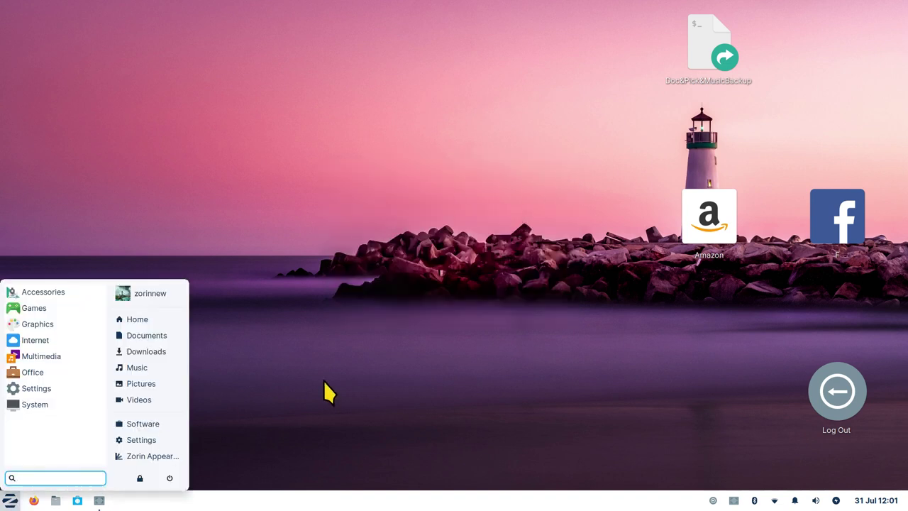
left_click(44, 293)
scroll(71, 359, "down", 2)
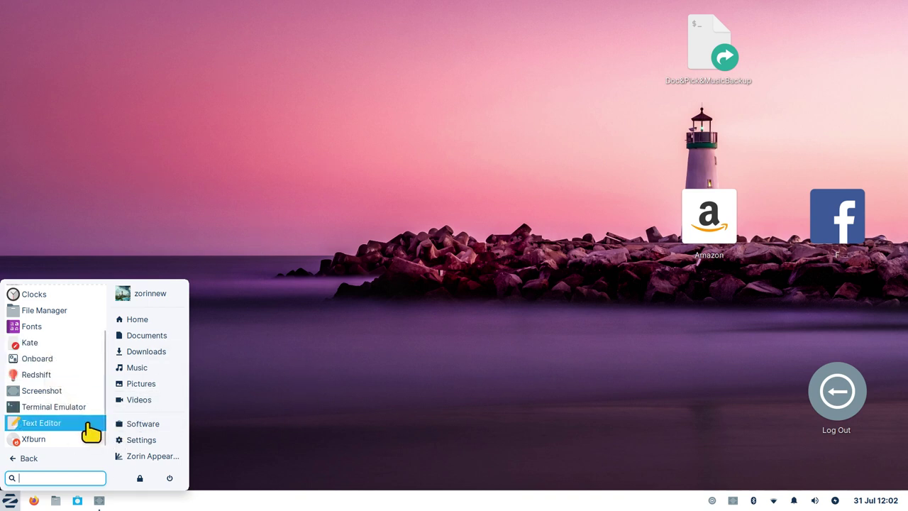
left_click(41, 460)
left_click(52, 310)
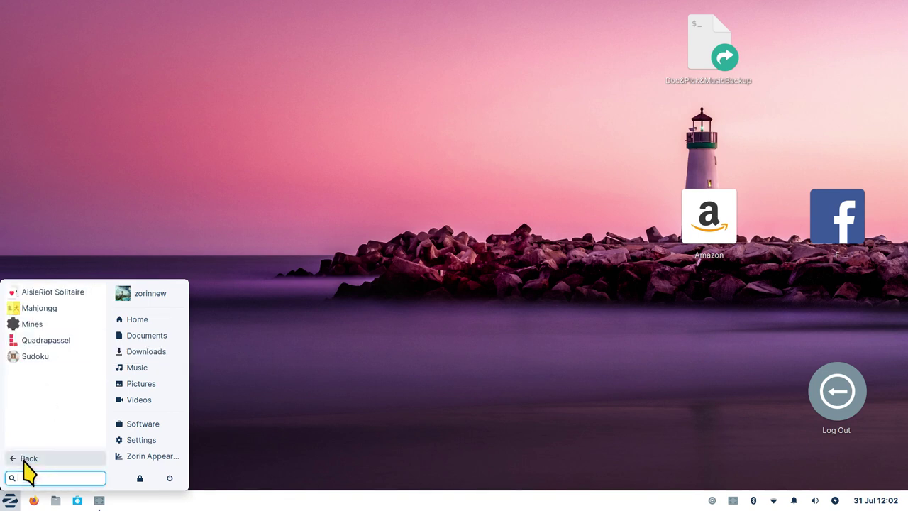
left_click(26, 460)
Launch GNU Image Manipulation Program from the Graphics applications and open the recent image 1.jpg.
left_click(55, 328)
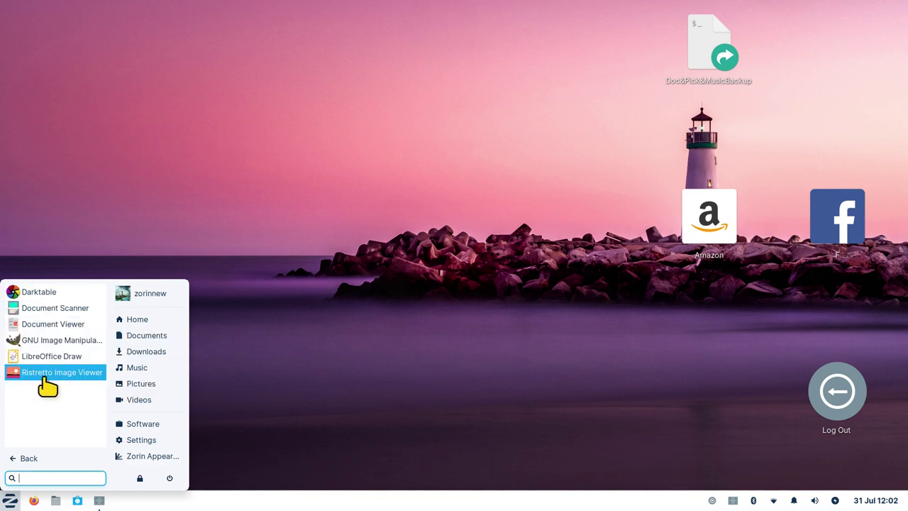
left_click(50, 340)
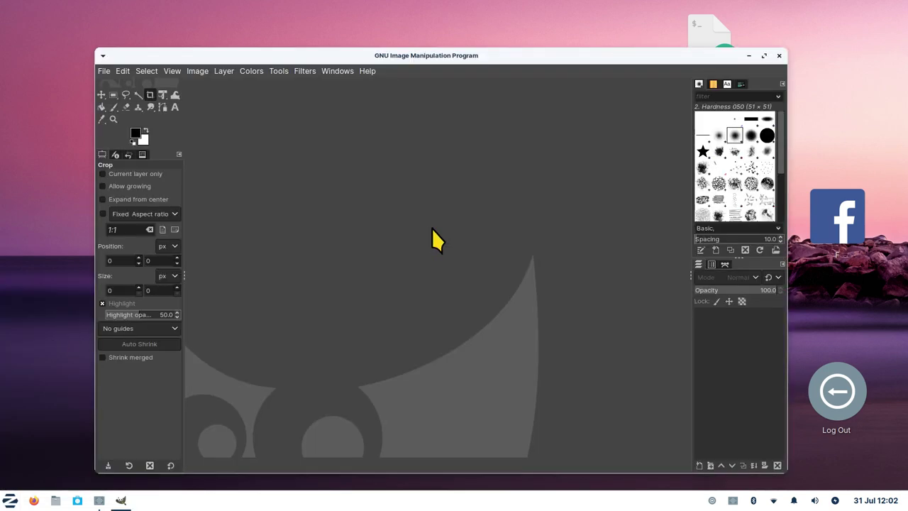
left_click(103, 71)
mouse_move(145, 150)
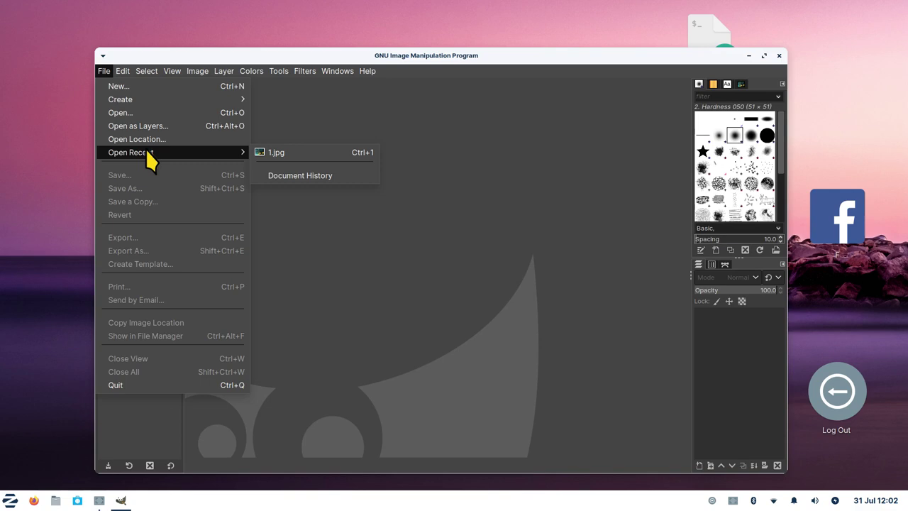
left_click(305, 151)
left_click(530, 321)
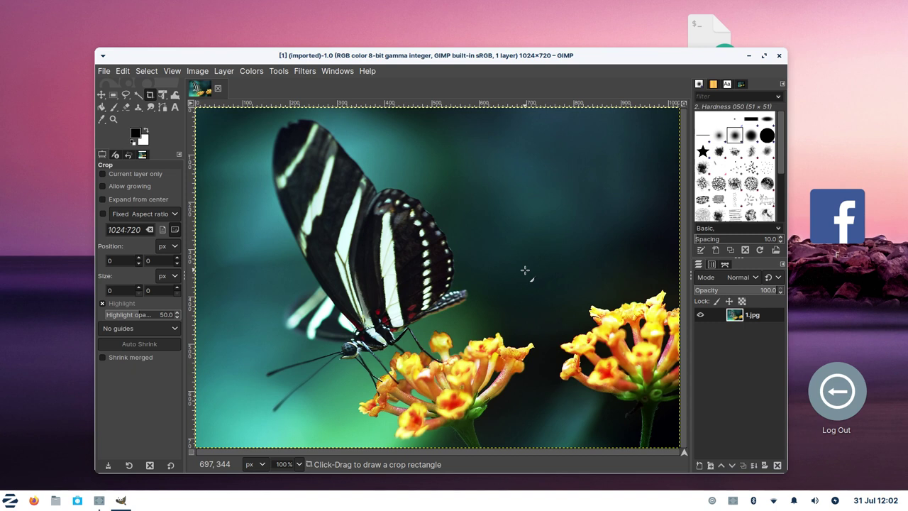
View GIMP's version information and its help options, and close GIMP.
left_click(367, 71)
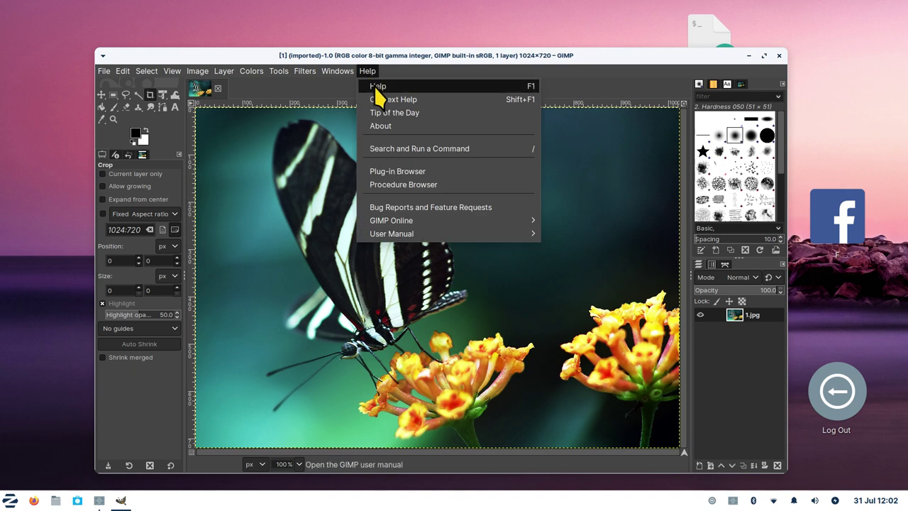
left_click(398, 126)
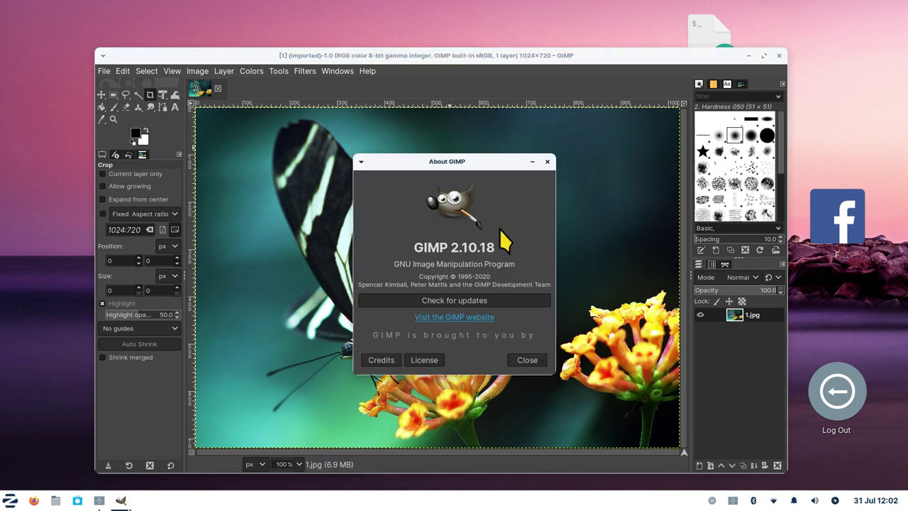
left_click(548, 163)
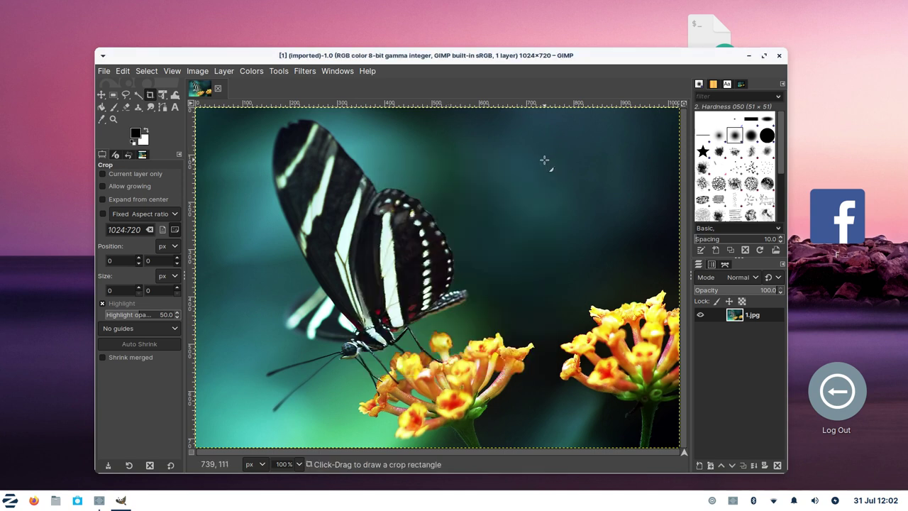
left_click(368, 71)
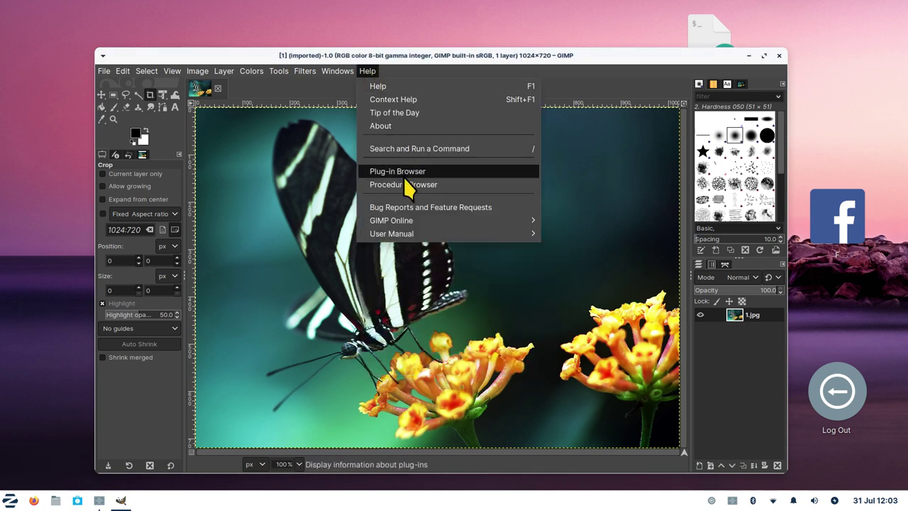
mouse_move(426, 220)
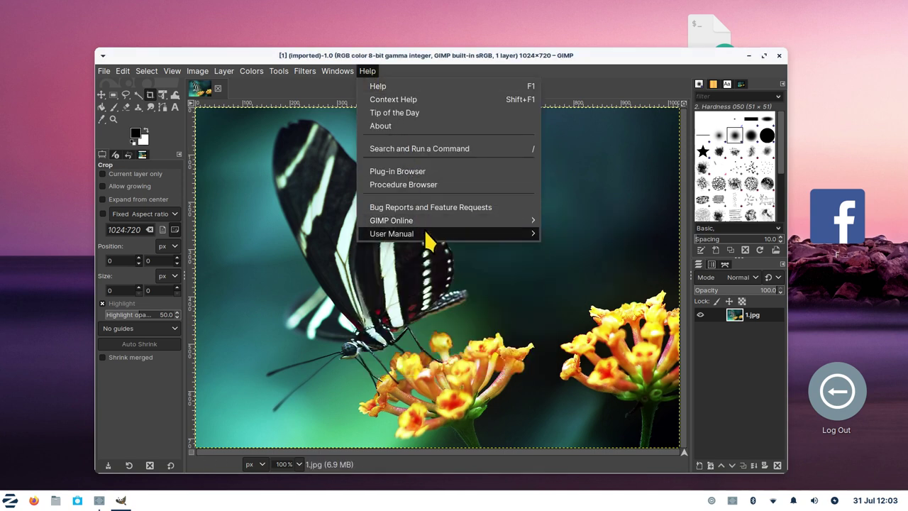
left_click(291, 145)
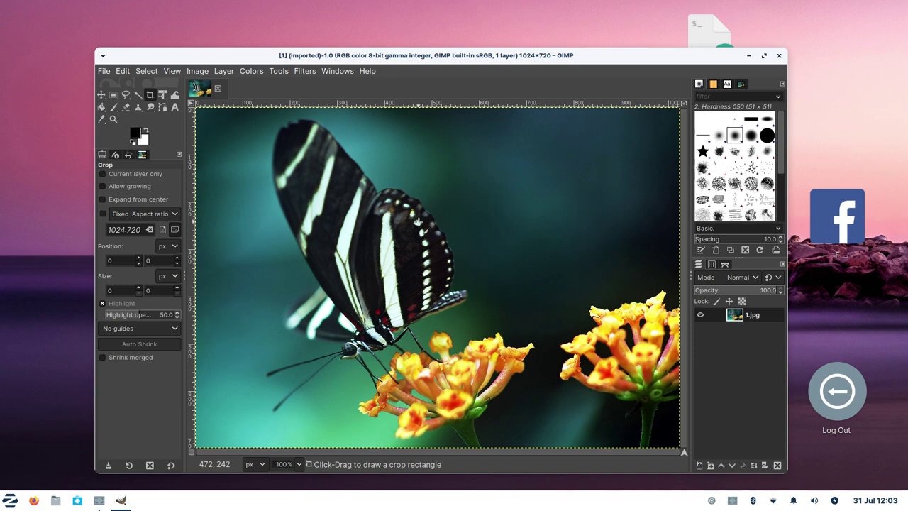
left_click(779, 55)
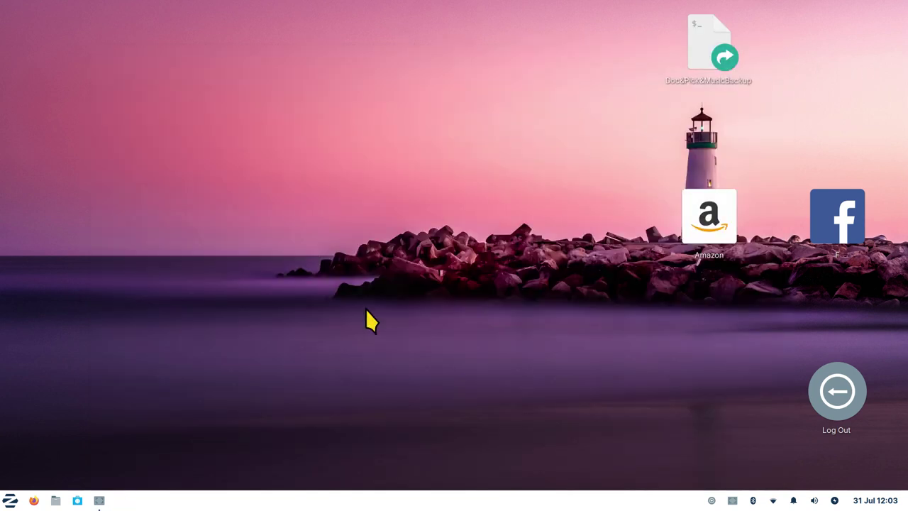
Launch Darktable from the Graphics applications, maximize its window to view the lighttable, and close it.
left_click(9, 501)
left_click(62, 325)
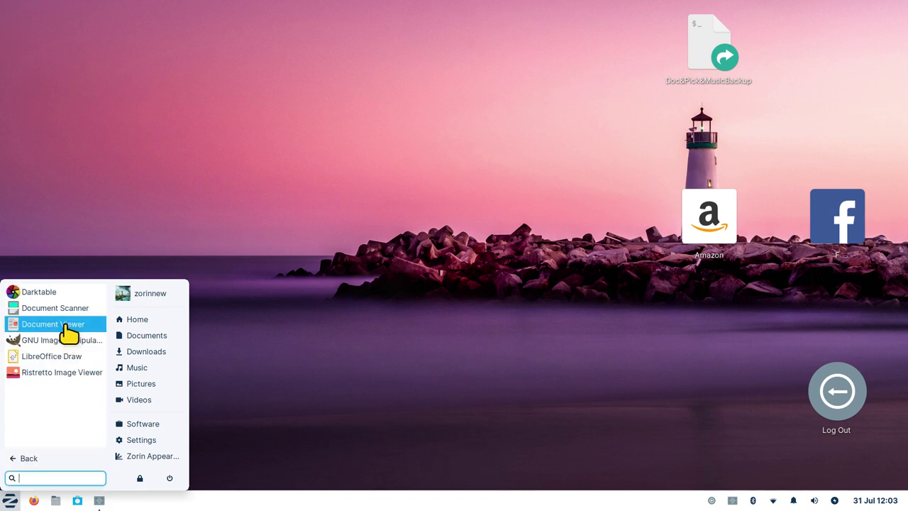
left_click(60, 292)
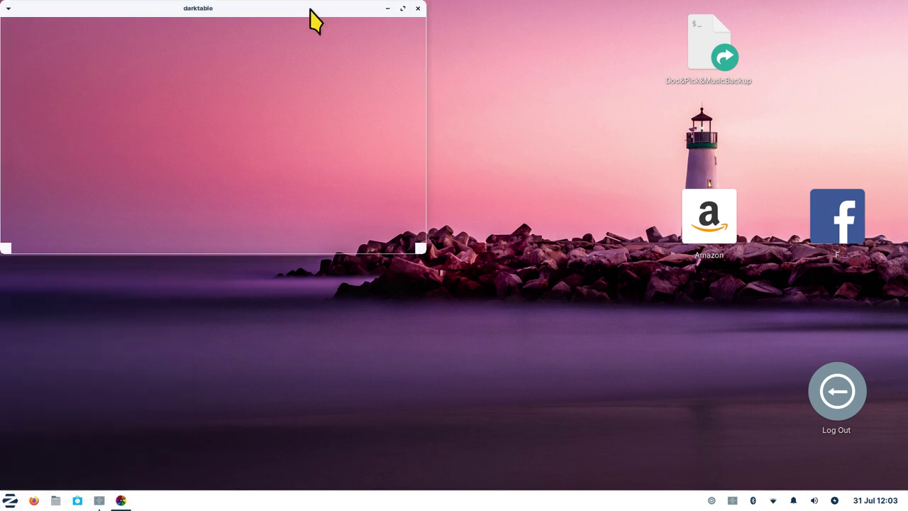
double_click(310, 10)
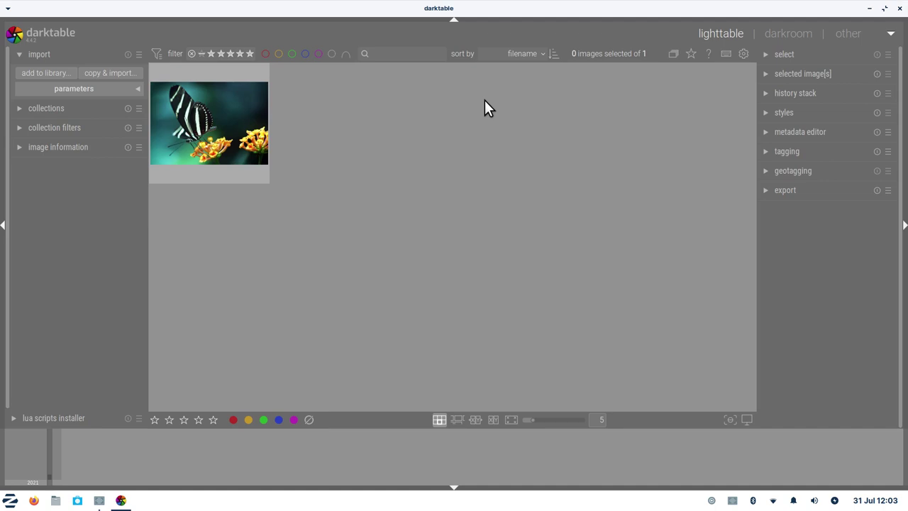
left_click(900, 8)
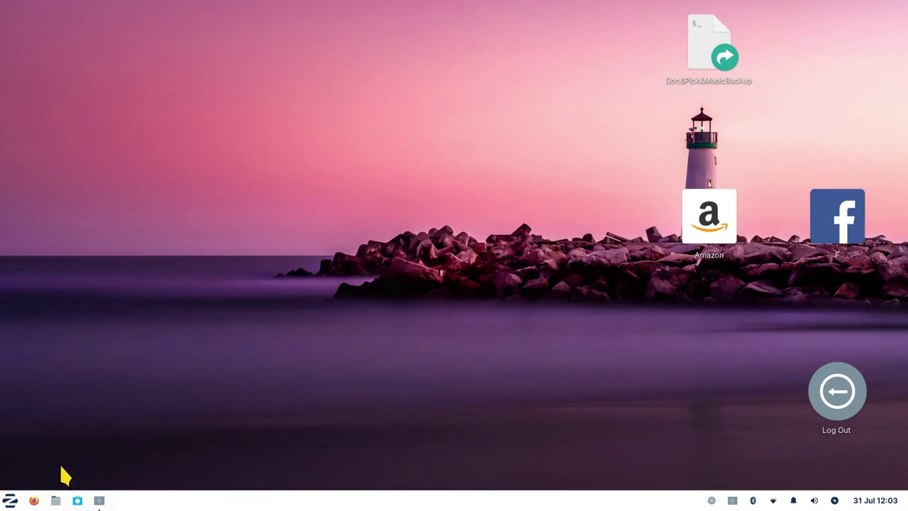
Browse the Graphics, Internet, Office and Settings application categories, returning to the category list after each.
left_click(9, 500)
left_click(58, 329)
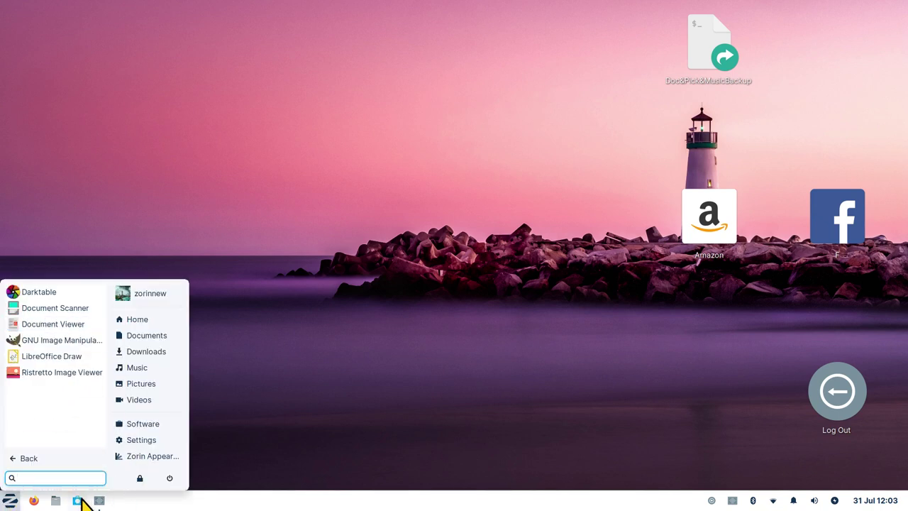
left_click(28, 458)
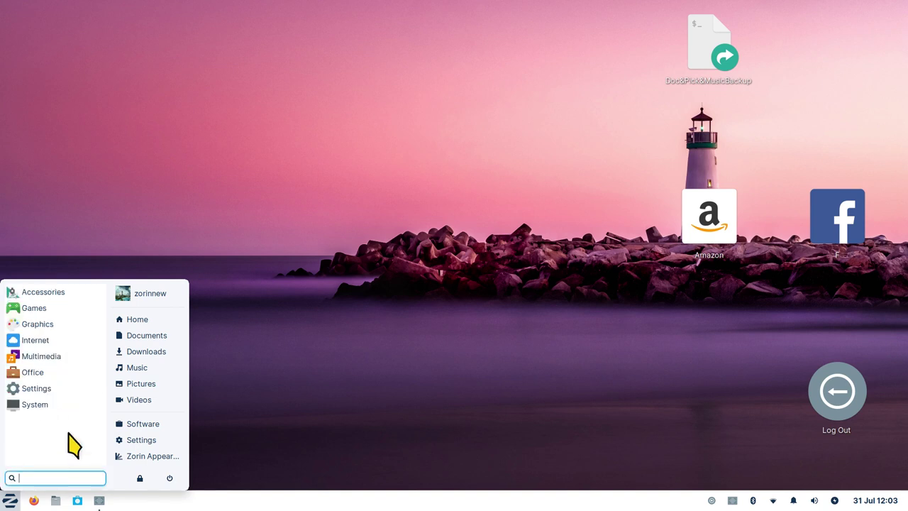
left_click(52, 339)
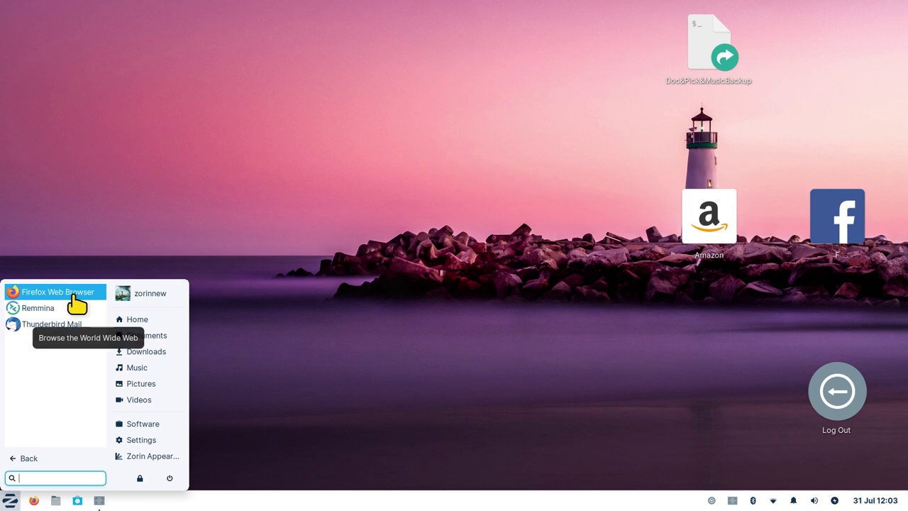
left_click(39, 459)
left_click(48, 373)
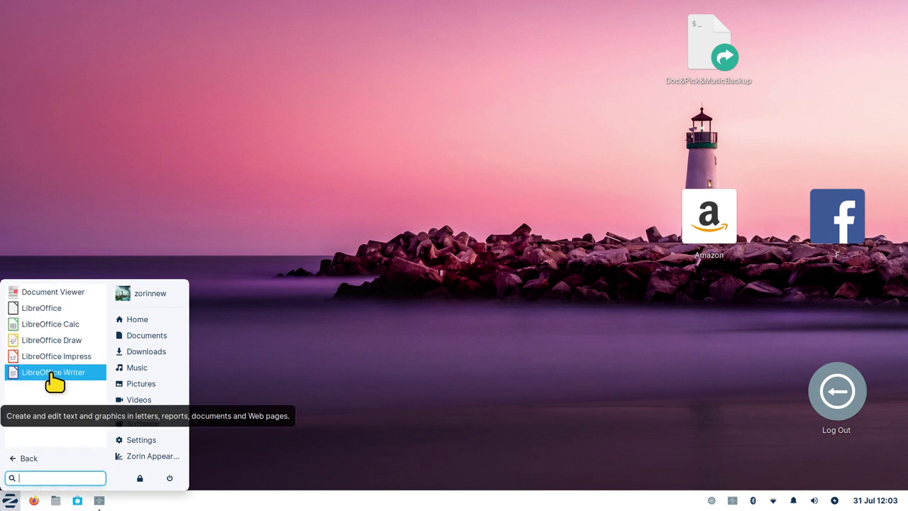
left_click(32, 460)
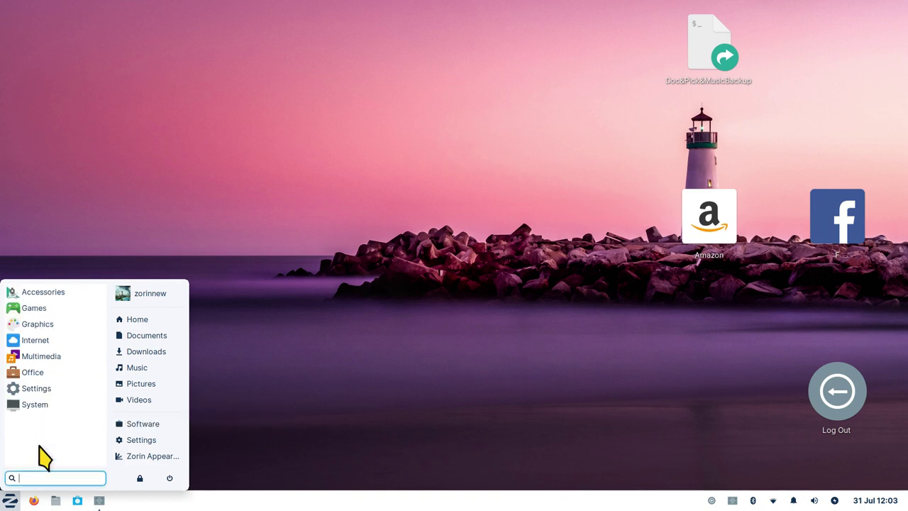
left_click(48, 395)
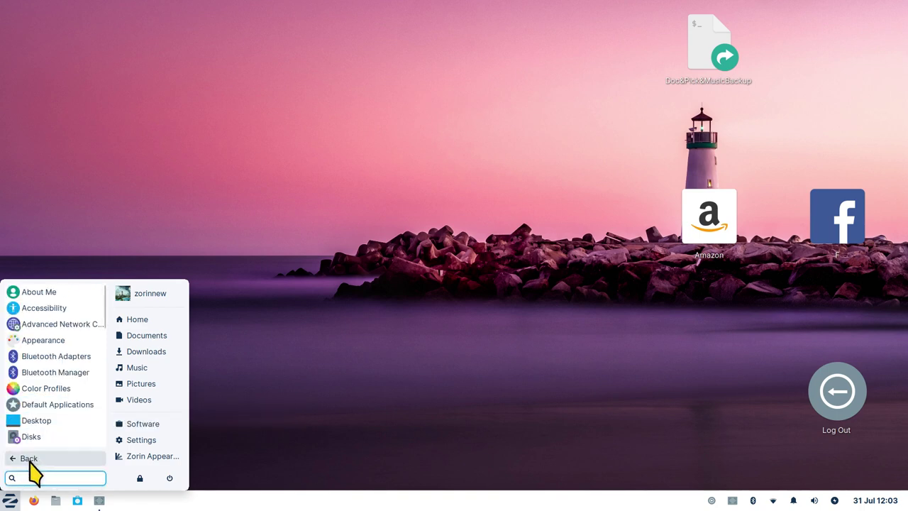
left_click(31, 459)
Launch System Profiler and Benchmark from the System applications, maximize it, and examine the computer summary and the available sections.
left_click(45, 406)
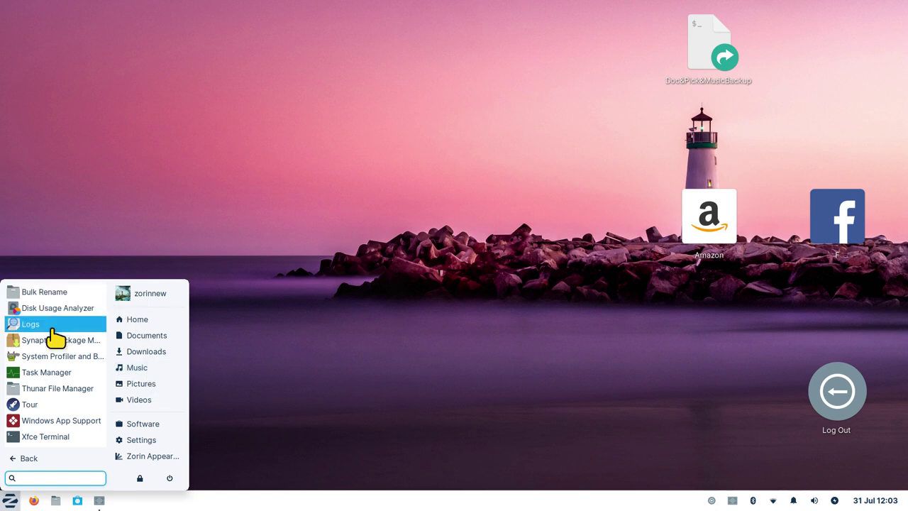
left_click(65, 365)
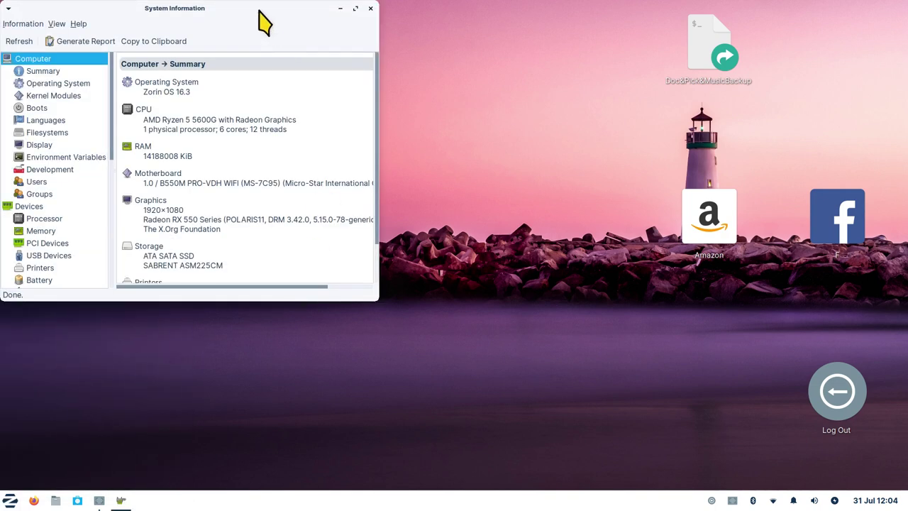
left_click_drag(266, 10, 465, 67)
double_click(464, 67)
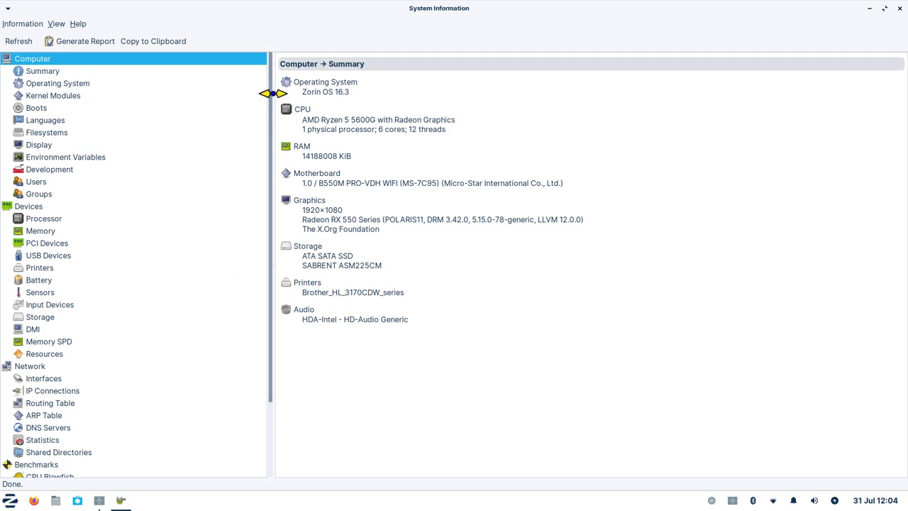
left_click_drag(271, 107, 271, 213)
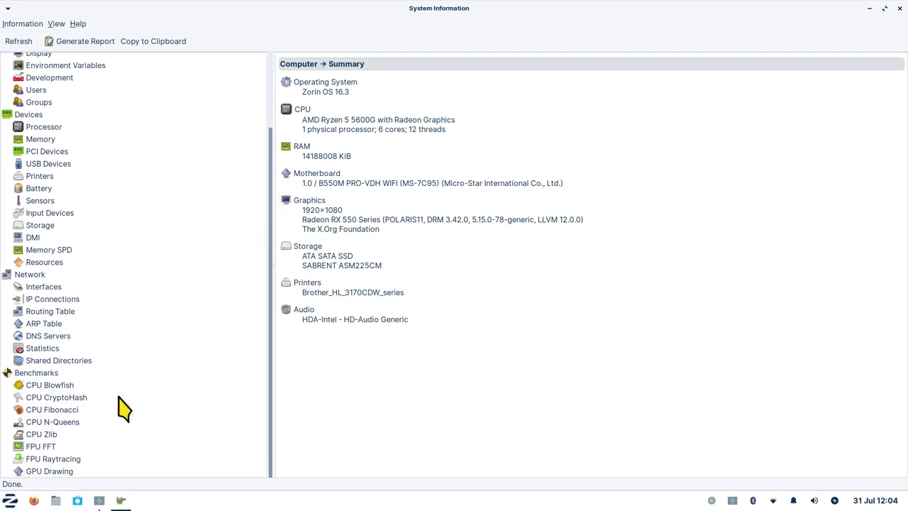
View HardInfo's version information, dismiss it, restore the System Information window's size and close it.
left_click(78, 24)
left_click(112, 85)
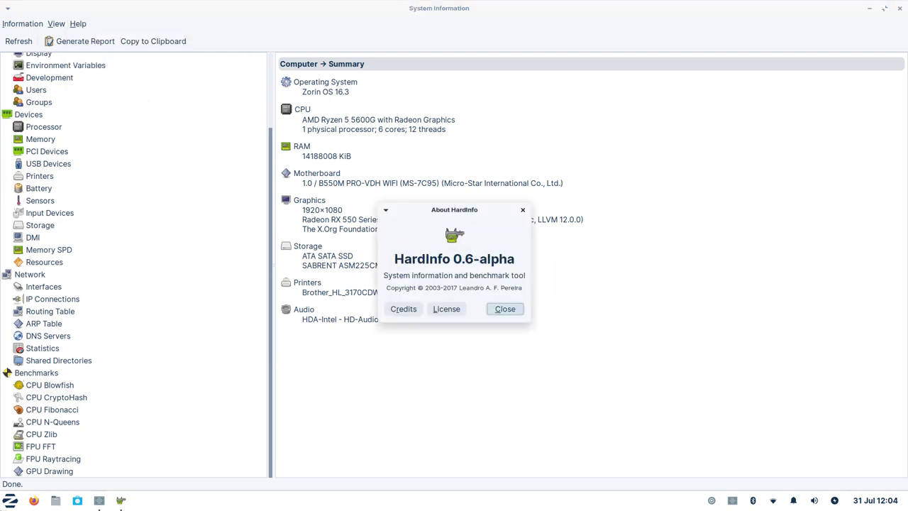
left_click(506, 309)
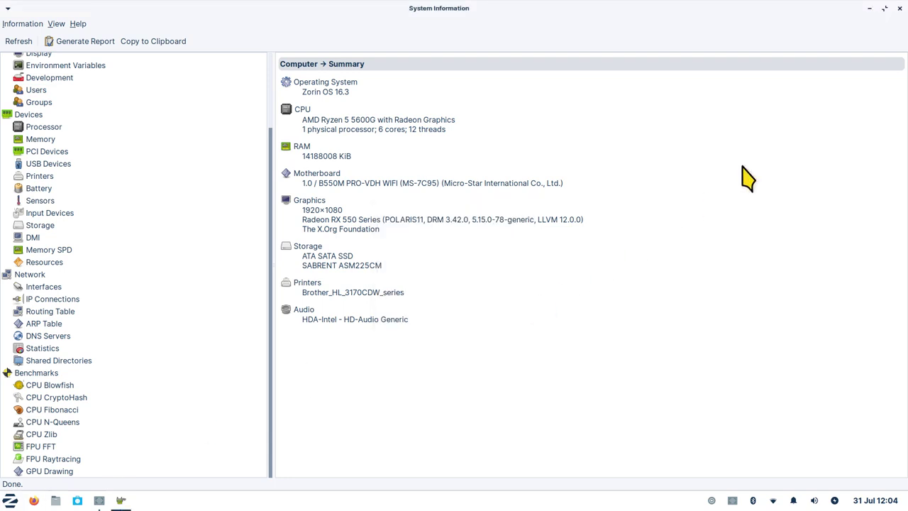
double_click(725, 8)
left_click(559, 63)
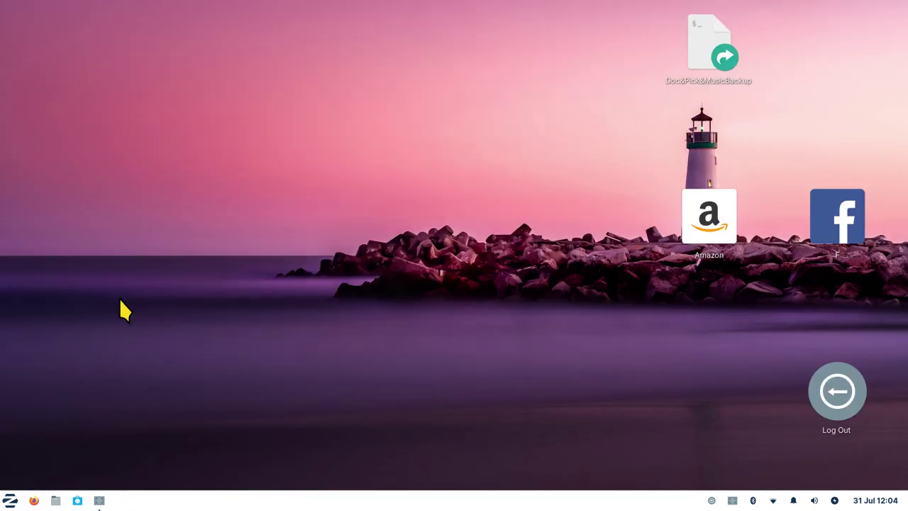
Open Windows App Support from the System applications, review its description and installation option, and close the store page.
left_click(9, 500)
left_click(41, 406)
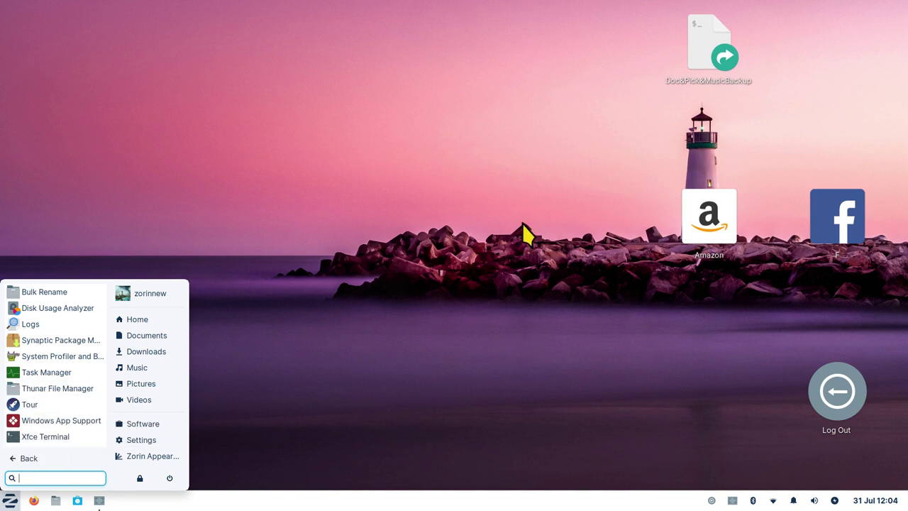
left_click(58, 424)
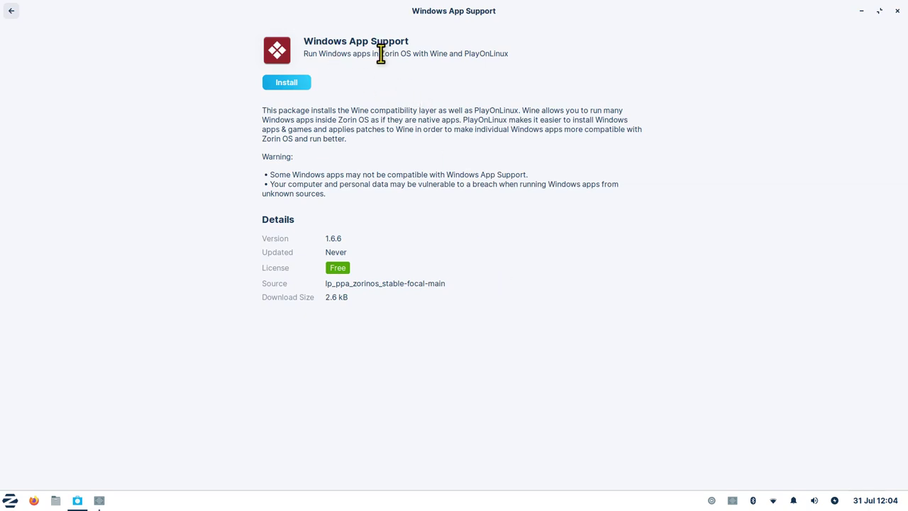
left_click(278, 85)
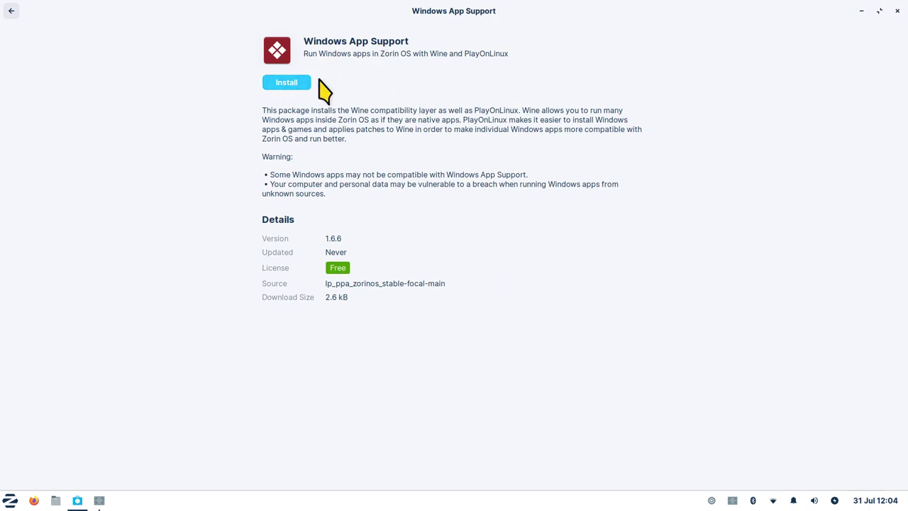
left_click(897, 11)
Browse the System applications in the start menu, return to the category list, and open and dismiss the power options.
left_click(9, 501)
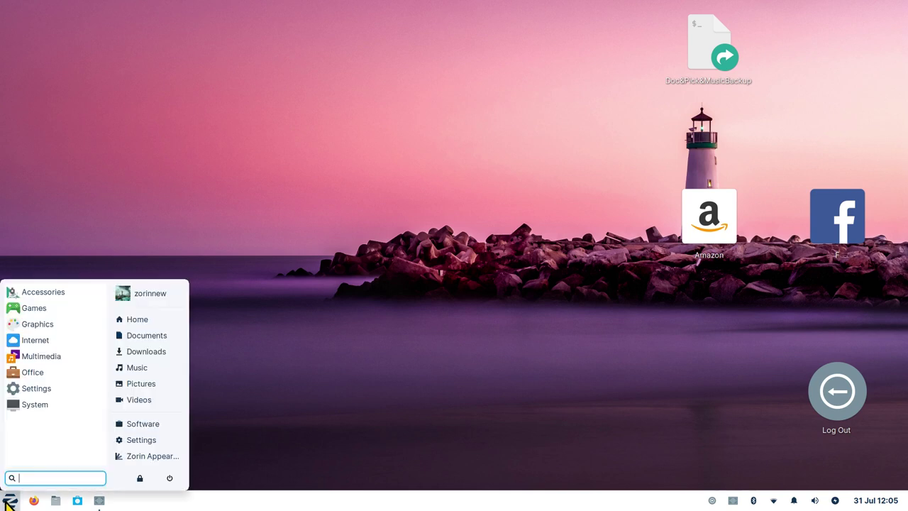
left_click(29, 410)
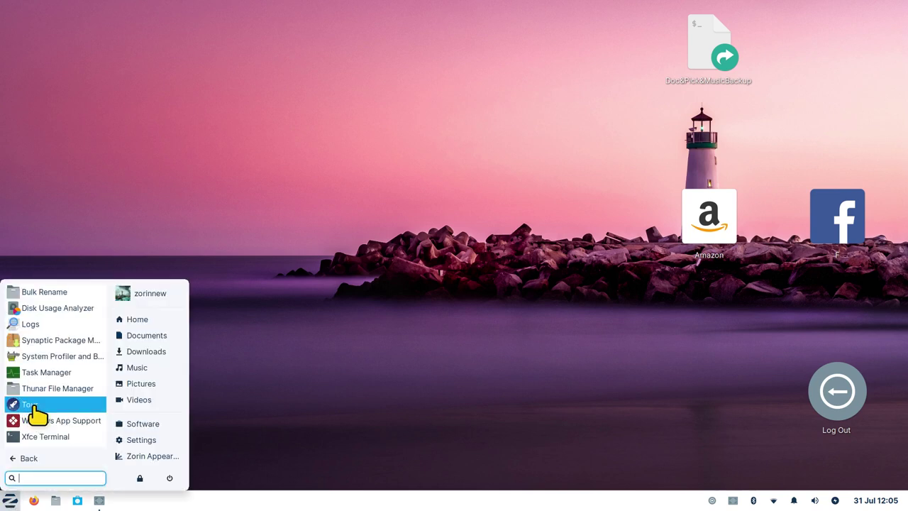
left_click(35, 457)
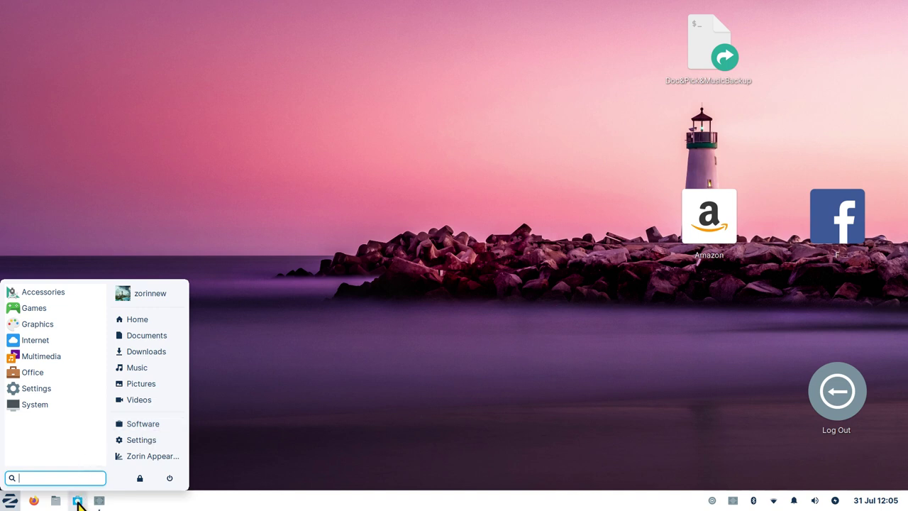
left_click(169, 478)
left_click(516, 318)
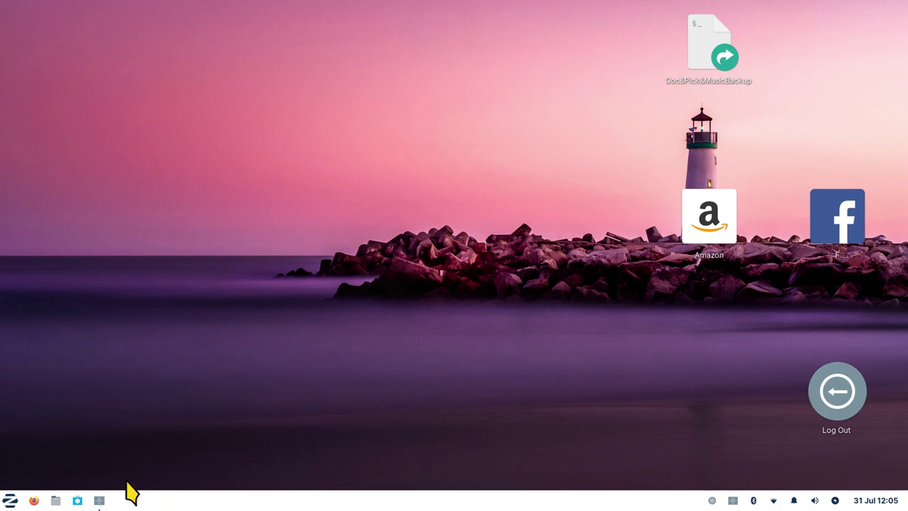
Open Zorin Appearance and review the available desktop layouts and the theme's accent colour and background options.
left_click(10, 500)
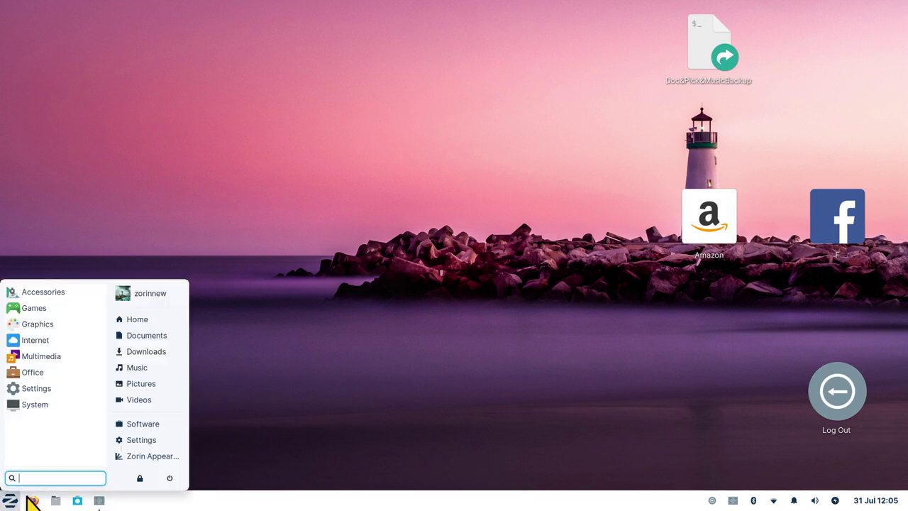
left_click(149, 458)
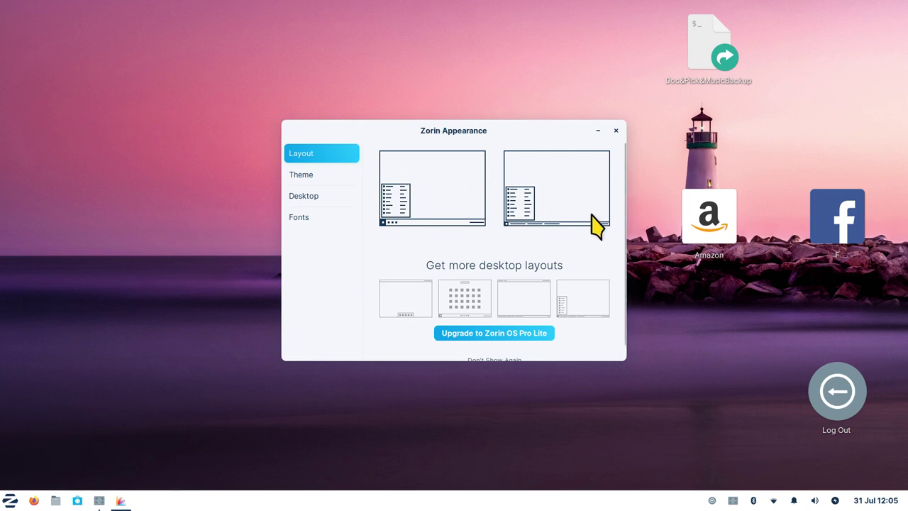
scroll(624, 261, "down", 1)
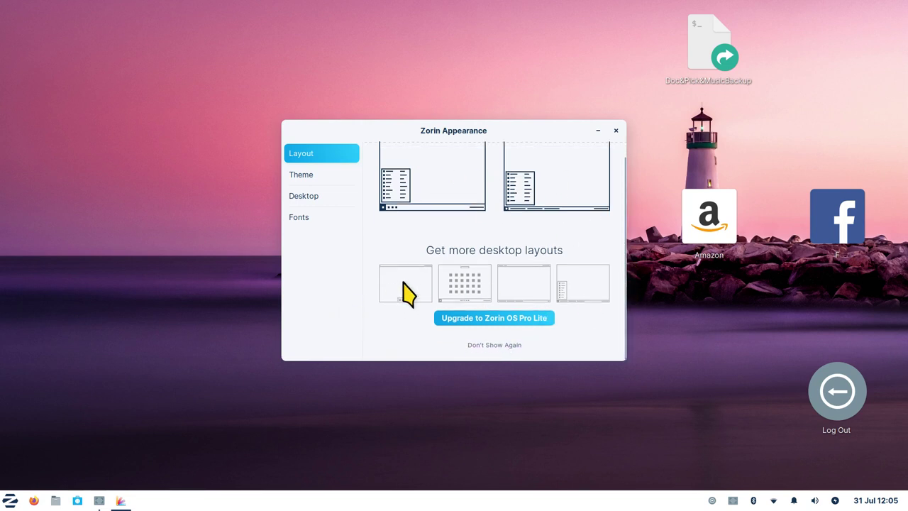
left_click(298, 177)
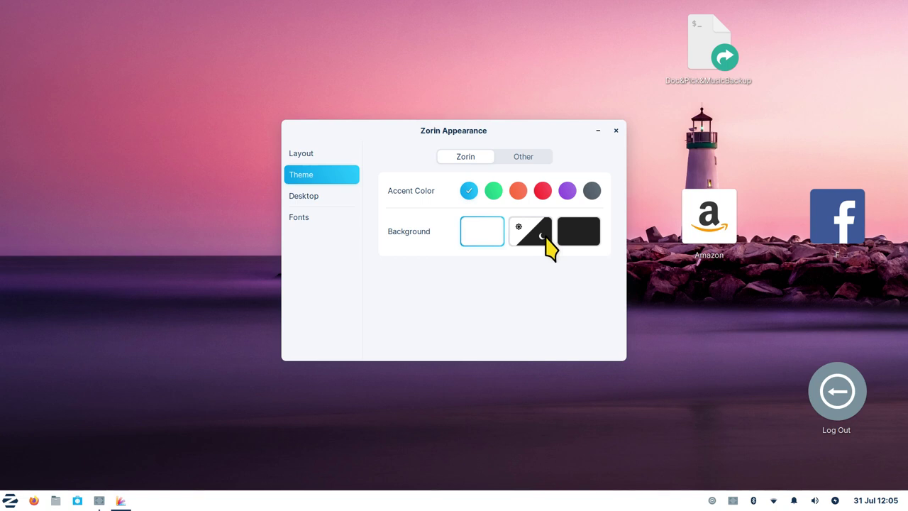
Enable the Home and Trash icons in Zorin Appearance's Desktop settings.
left_click(319, 200)
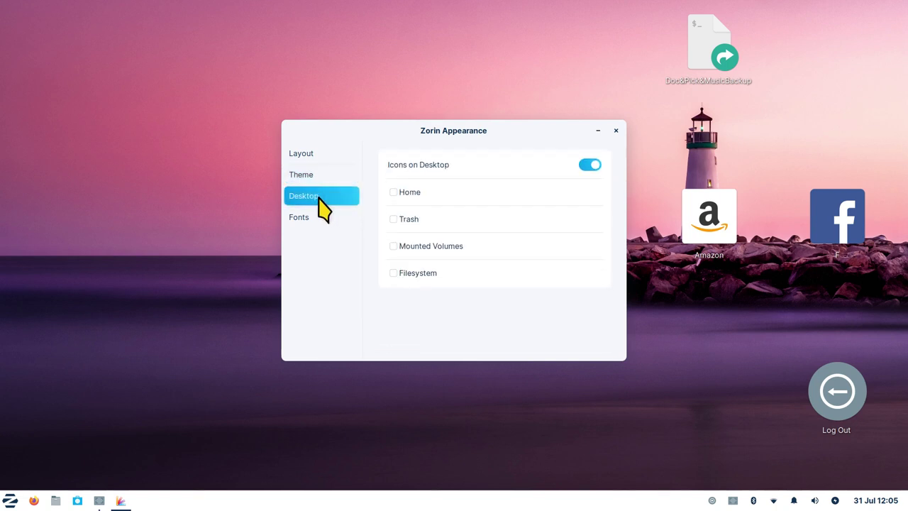
left_click(394, 192)
left_click(394, 219)
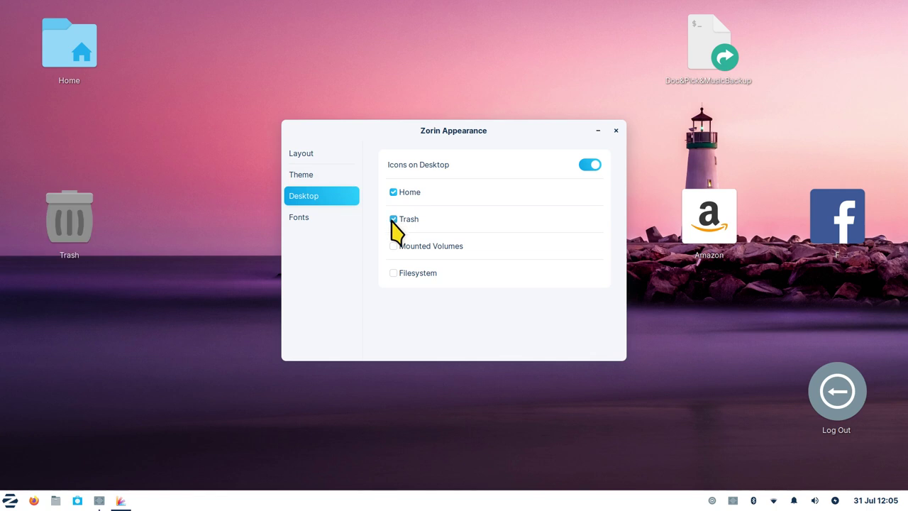
View the home folder and its devices in the file manager, close it, and turn off the Trash and Home desktop icons.
left_click(56, 501)
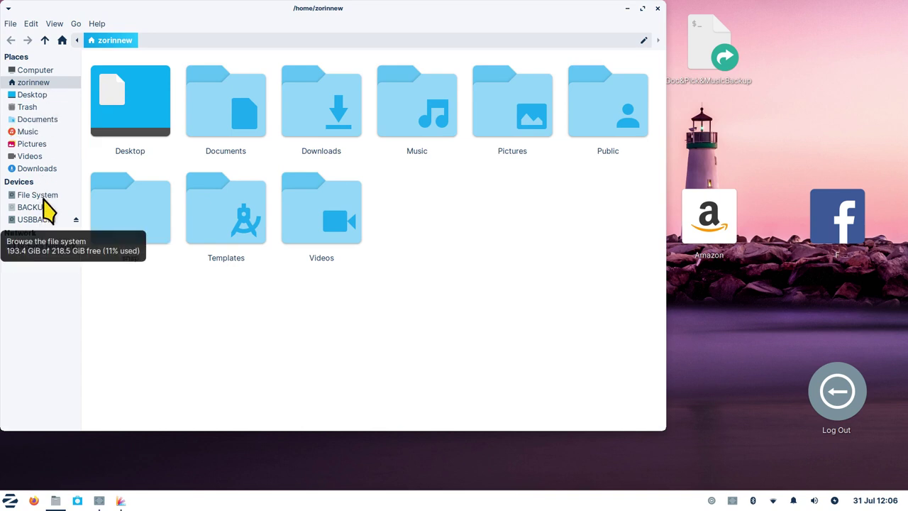
left_click(657, 8)
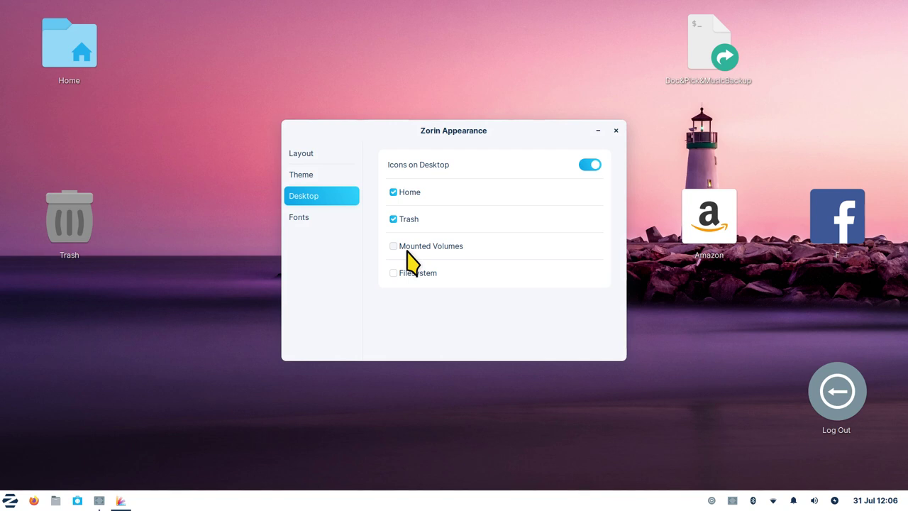
left_click(394, 219)
left_click(394, 193)
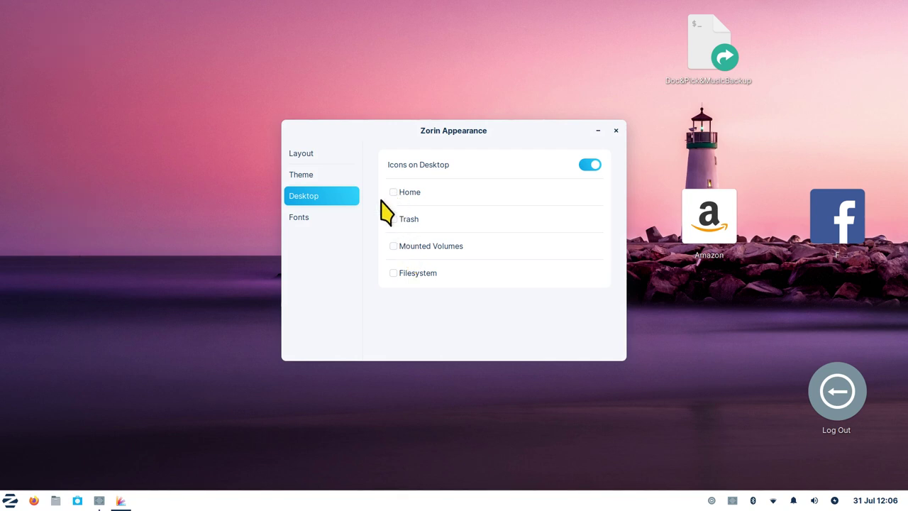
Review the font settings, open and cancel the Interface Text font picker, and close Zorin Appearance.
left_click(305, 220)
left_click(582, 176)
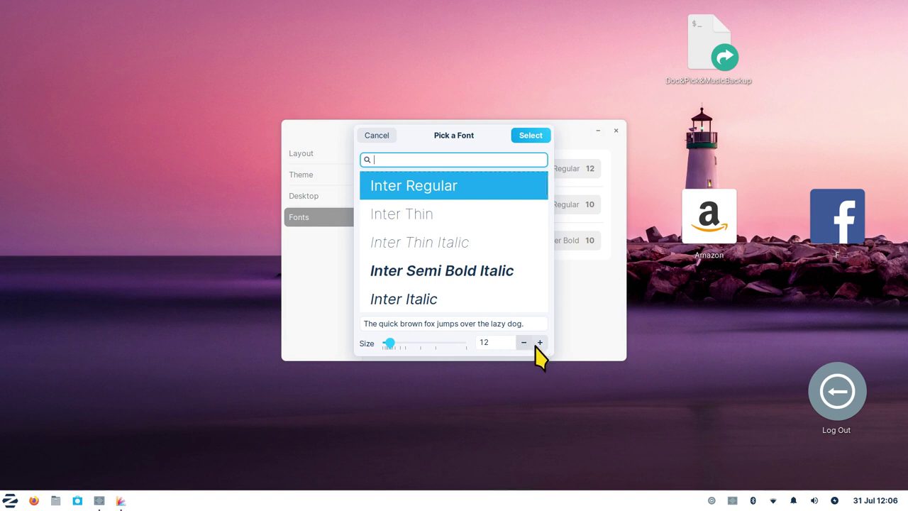
left_click(377, 136)
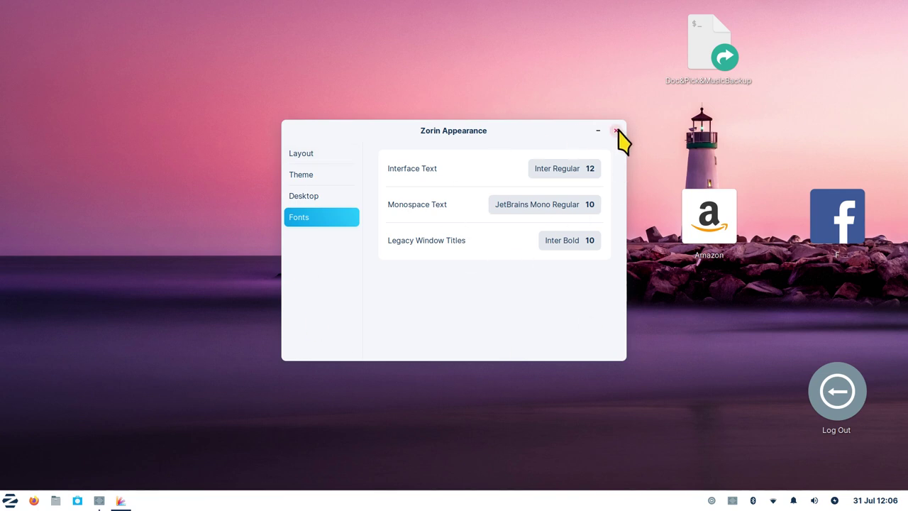
left_click(616, 131)
Open the system Settings from the start menu and move its window away from the screen corner, nearer the middle of the desktop.
left_click(15, 502)
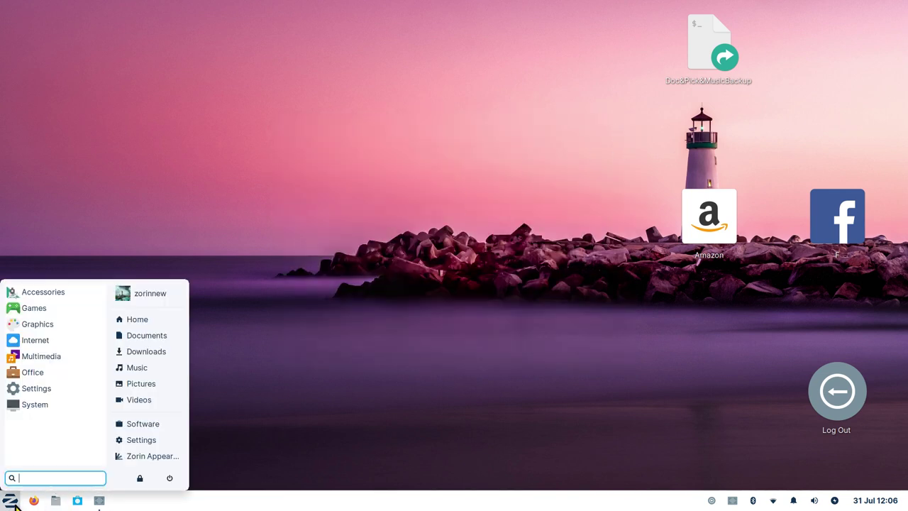
left_click(149, 441)
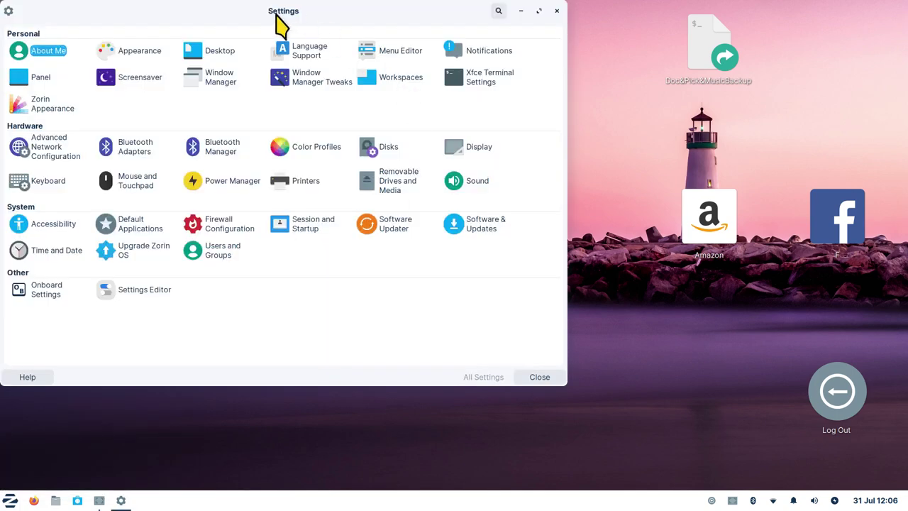
left_click_drag(279, 21, 380, 79)
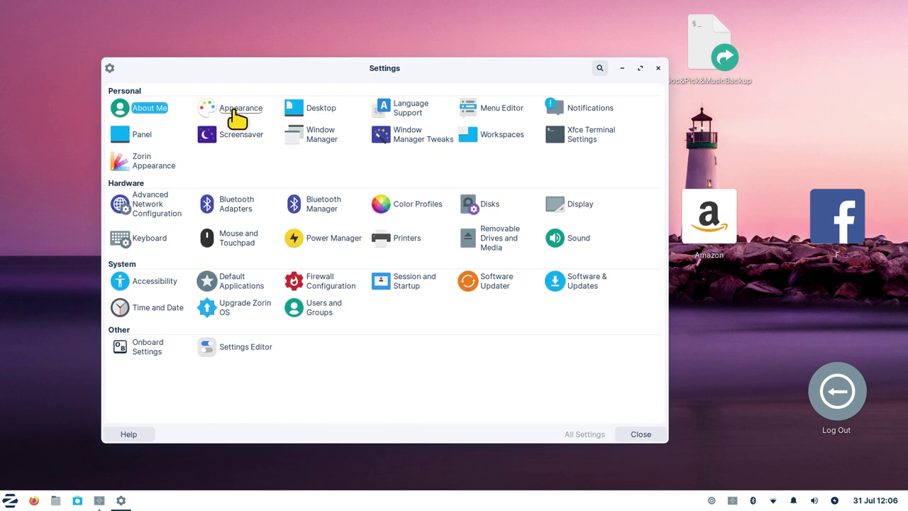
Open the Appearance settings, try the ZorinBlue-Dark style, and switch back to ZorinBlue-Light.
left_click(235, 116)
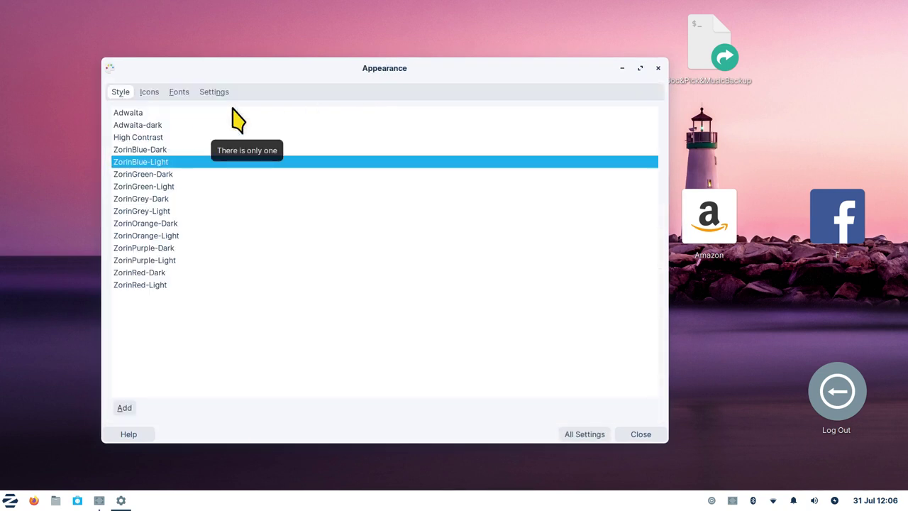
left_click(166, 149)
left_click(162, 163)
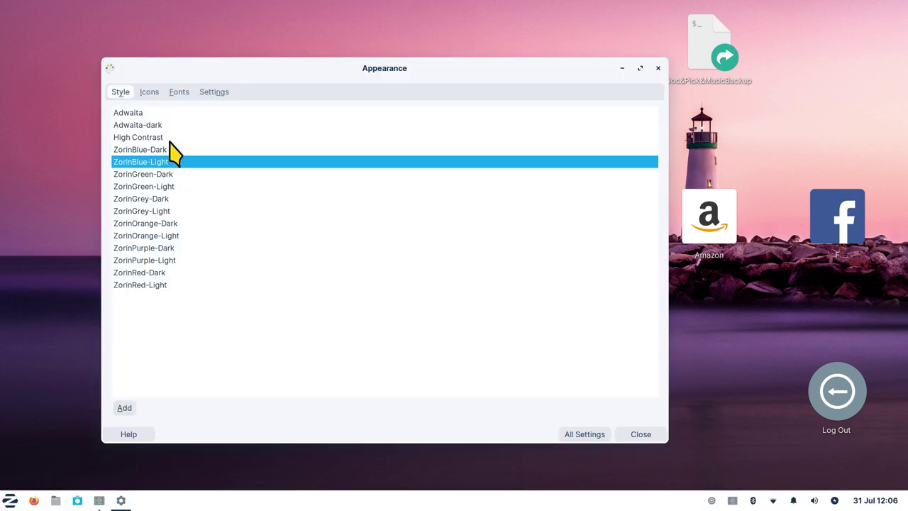
Review the Appearance icon themes and font settings, open and cancel the default font picker, and return to all settings.
left_click(148, 93)
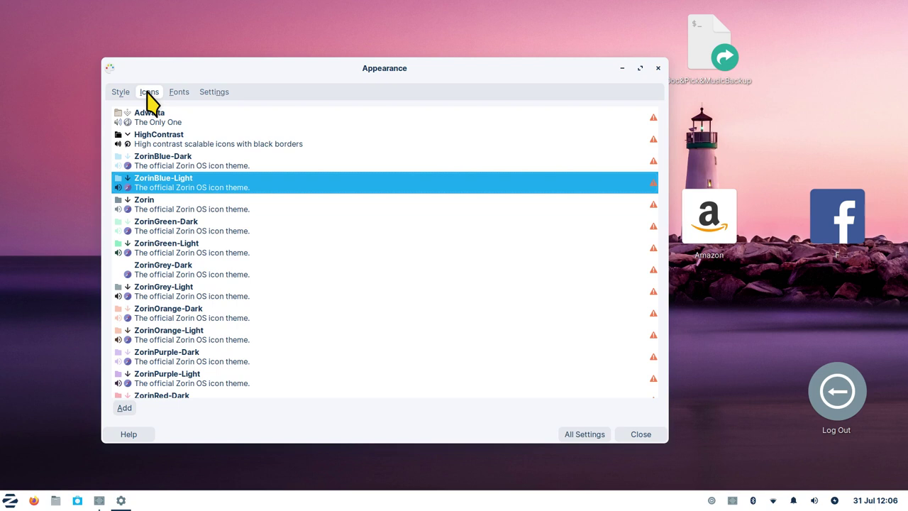
left_click(119, 91)
left_click(178, 95)
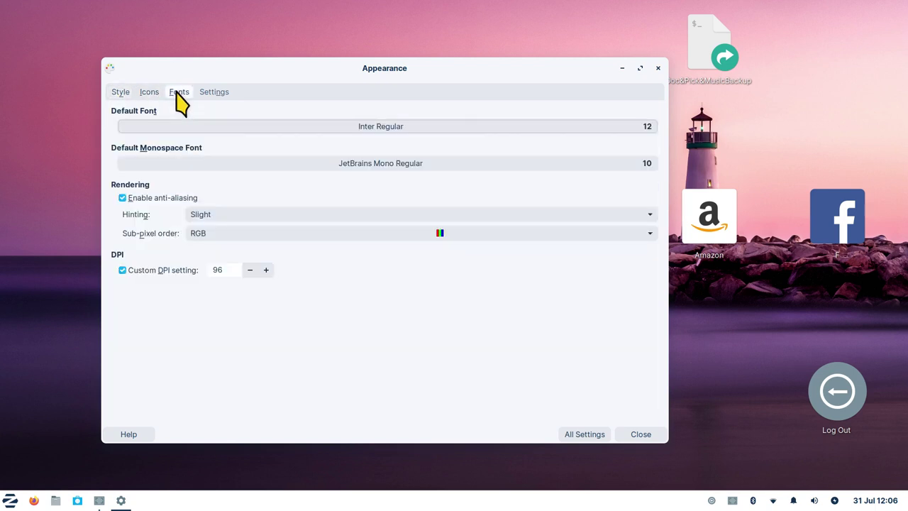
left_click(395, 137)
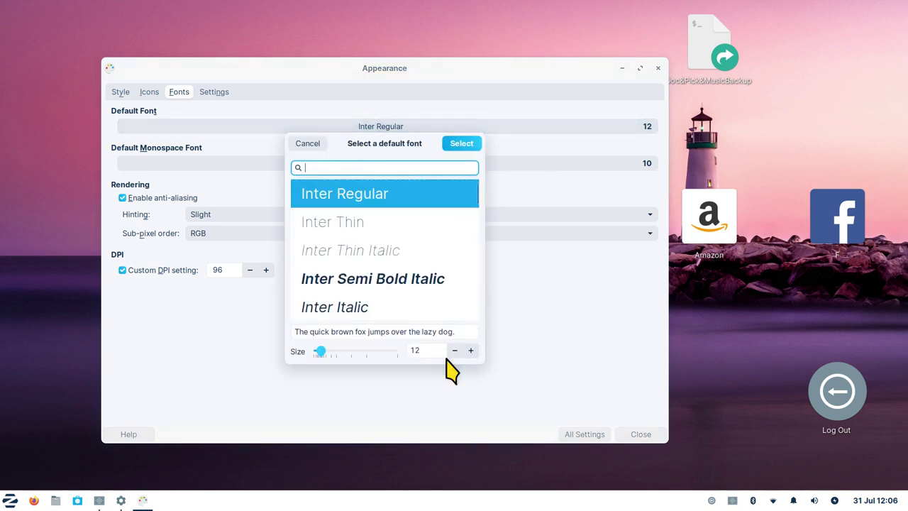
left_click(306, 143)
left_click(120, 92)
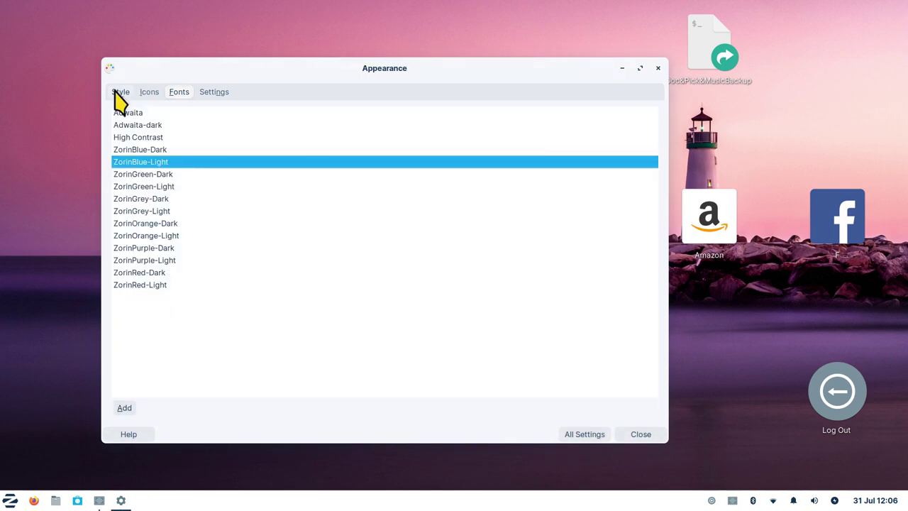
left_click(583, 432)
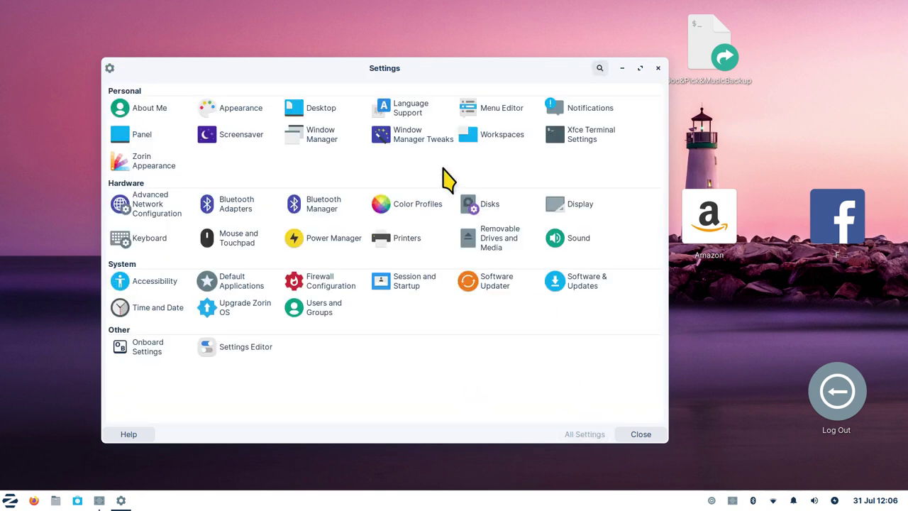
Open the Desktop settings, try the snowy mountain wallpaper, and switch back to the pink lighthouse wallpaper.
left_click(321, 114)
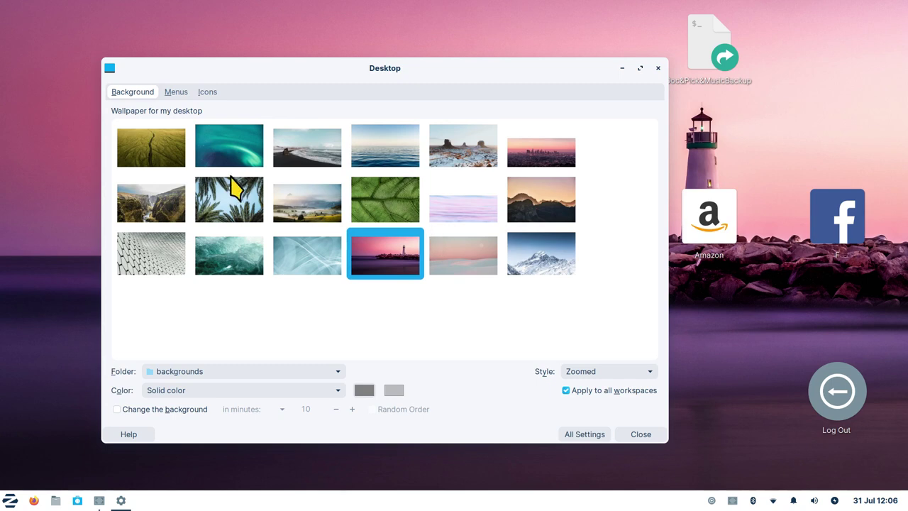
left_click(532, 253)
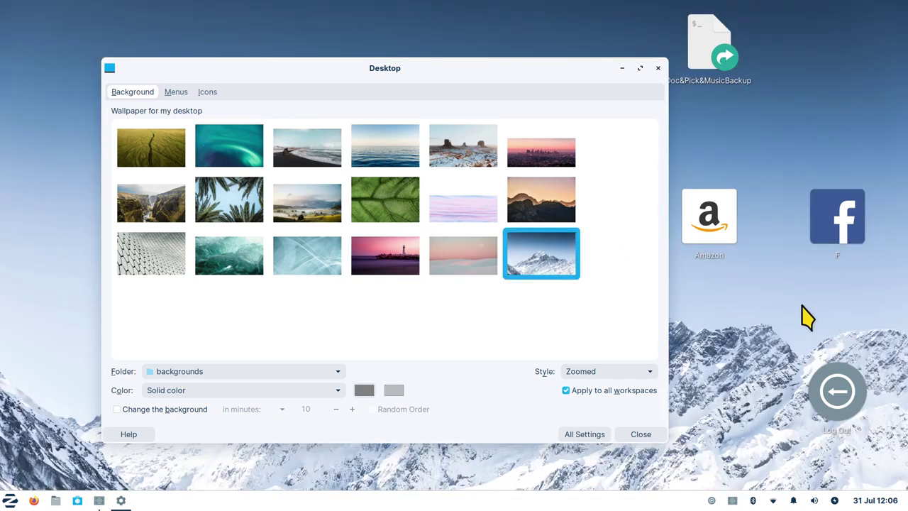
left_click(387, 259)
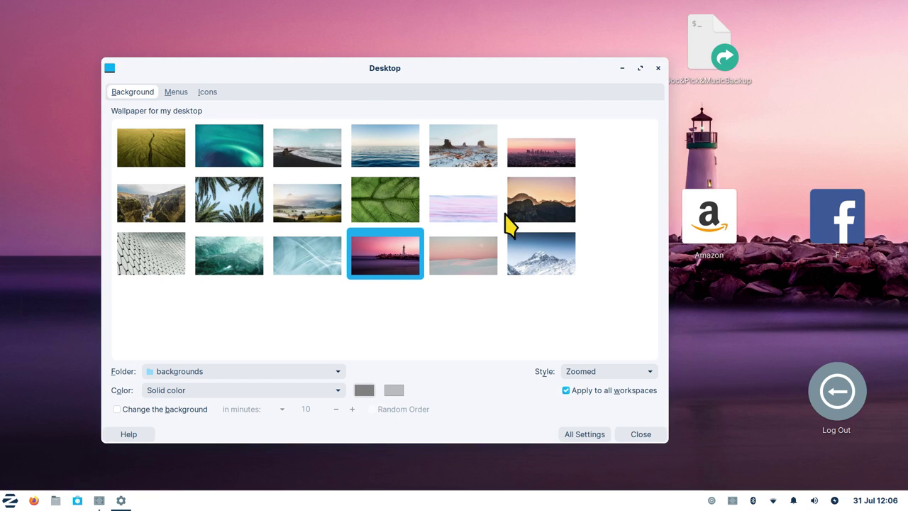
Review the desktop icon size and default icon options and the Screensaver settings, returning to all settings after each.
left_click(207, 93)
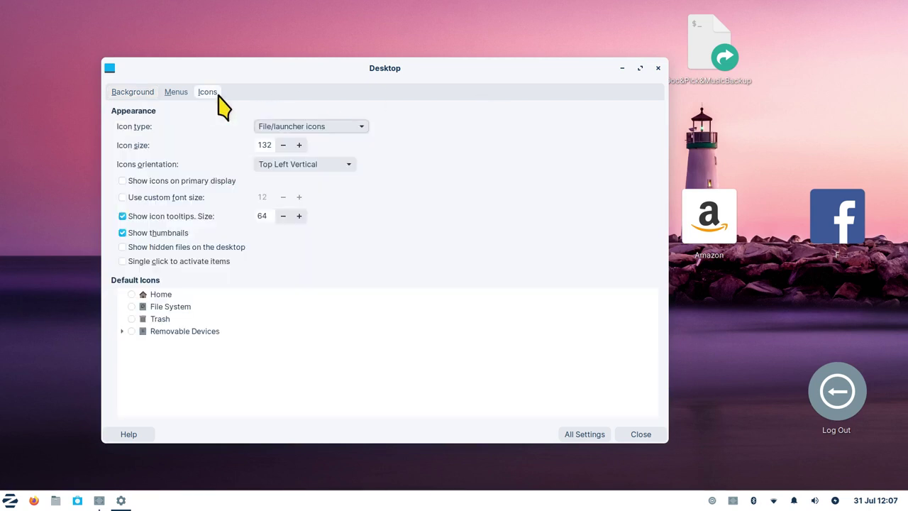
left_click(260, 145)
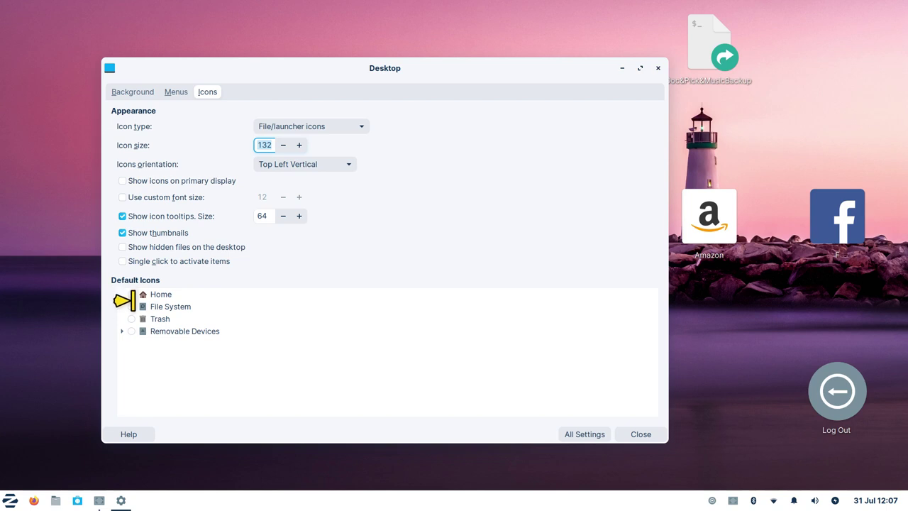
left_click(586, 435)
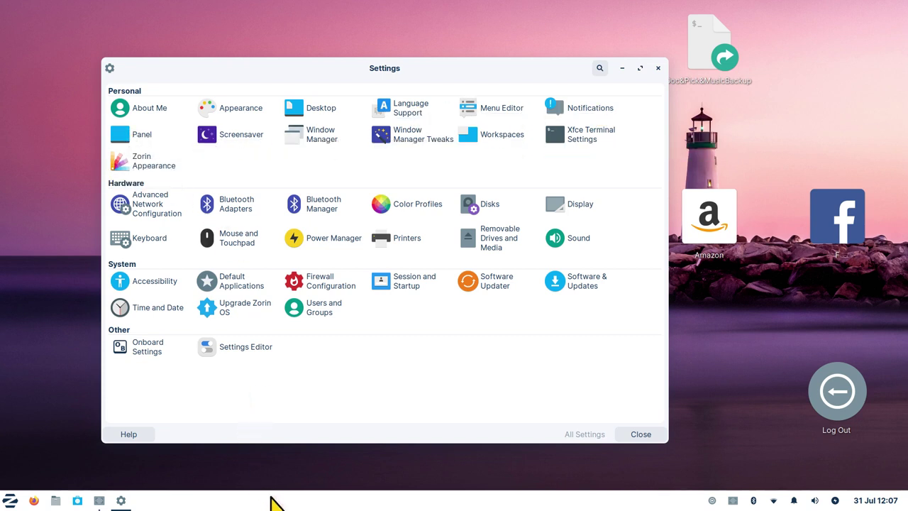
left_click(244, 138)
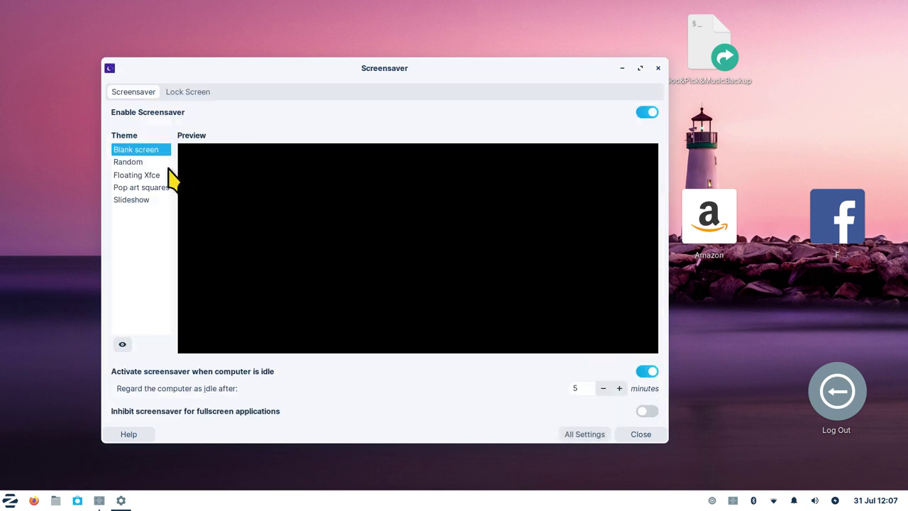
left_click(574, 434)
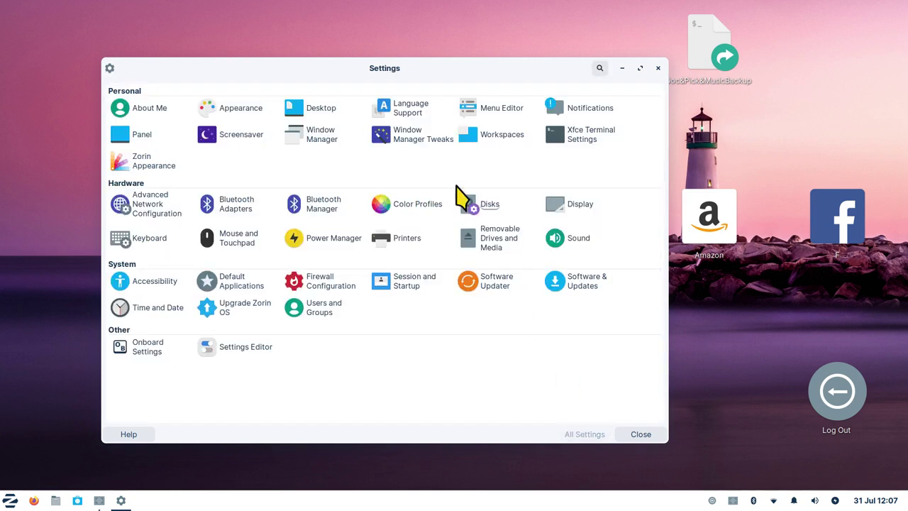
Open the Window Manager settings and move the close button to the left end of the active title bar layout.
left_click(330, 138)
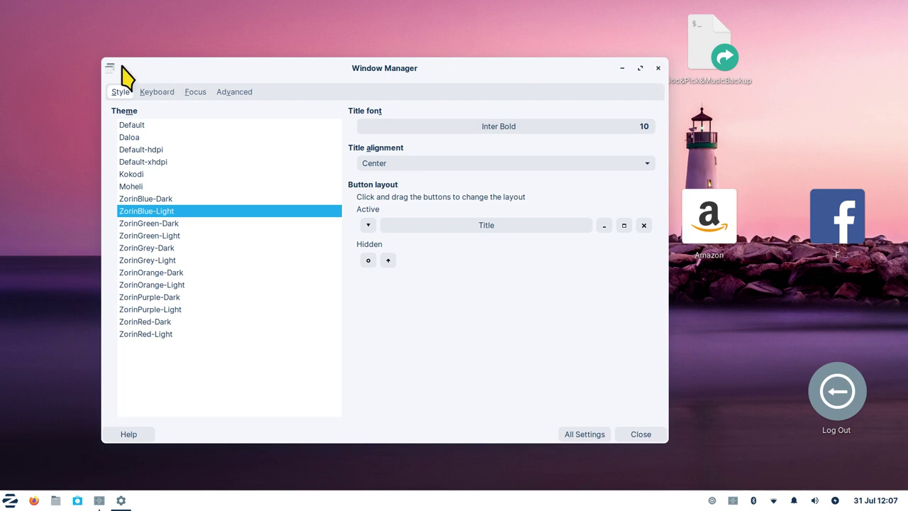
left_click_drag(643, 225, 364, 221)
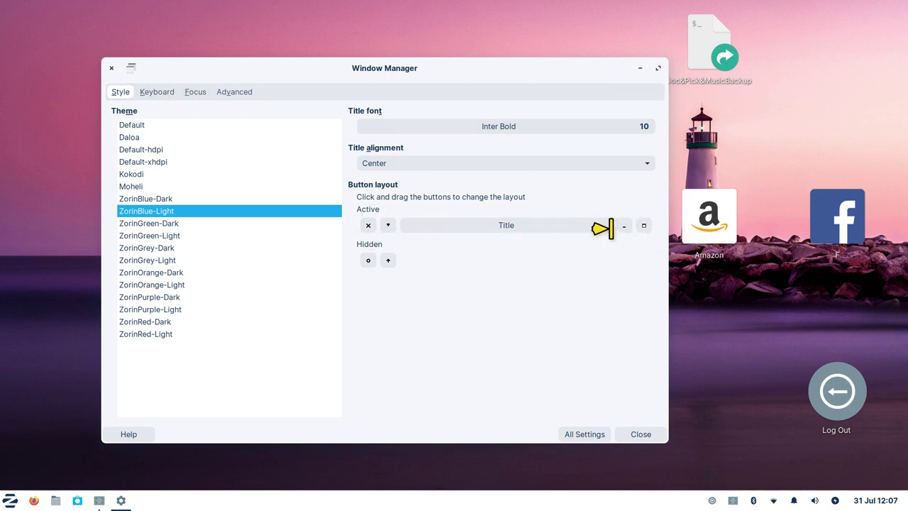
Move the close button back to the right end of the active title bar layout and return to all settings.
left_click_drag(364, 225, 668, 239)
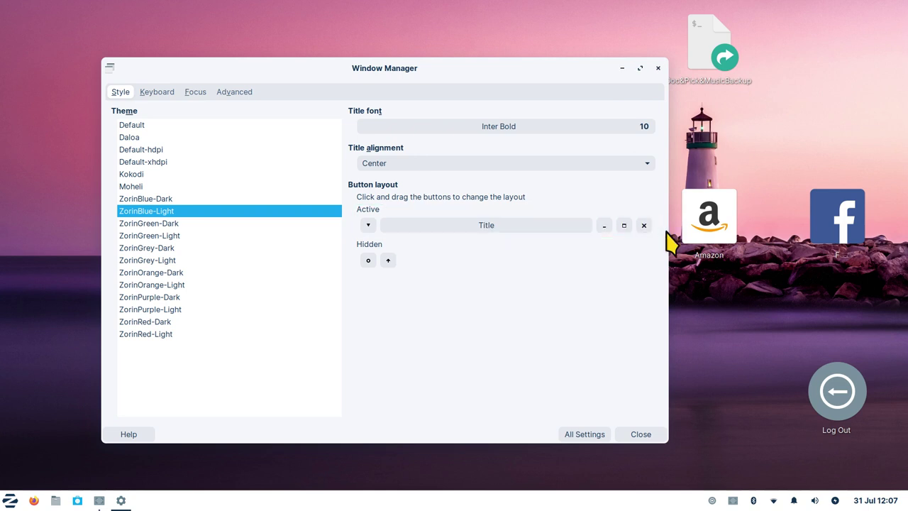
left_click(578, 433)
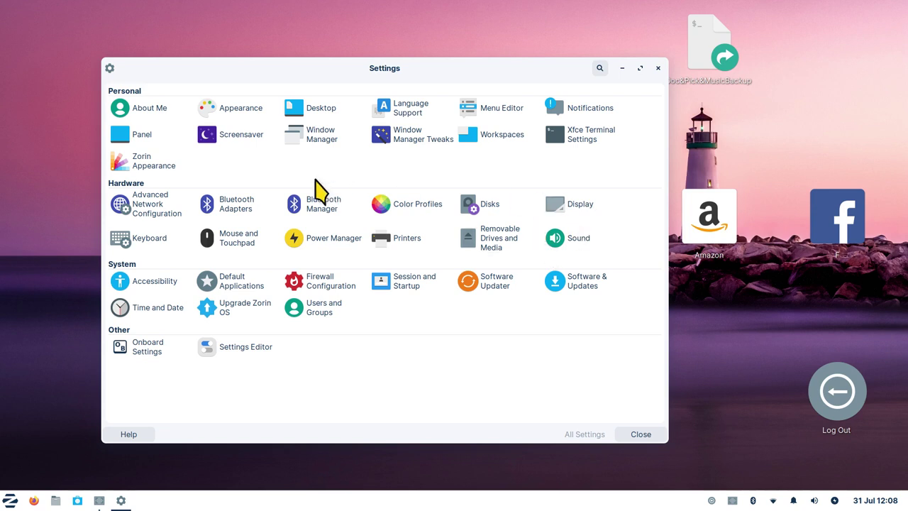
Open and close Zorin Appearance from the settings overview, then look at its entry in the Zorin menu and dismiss the menu.
left_click(153, 163)
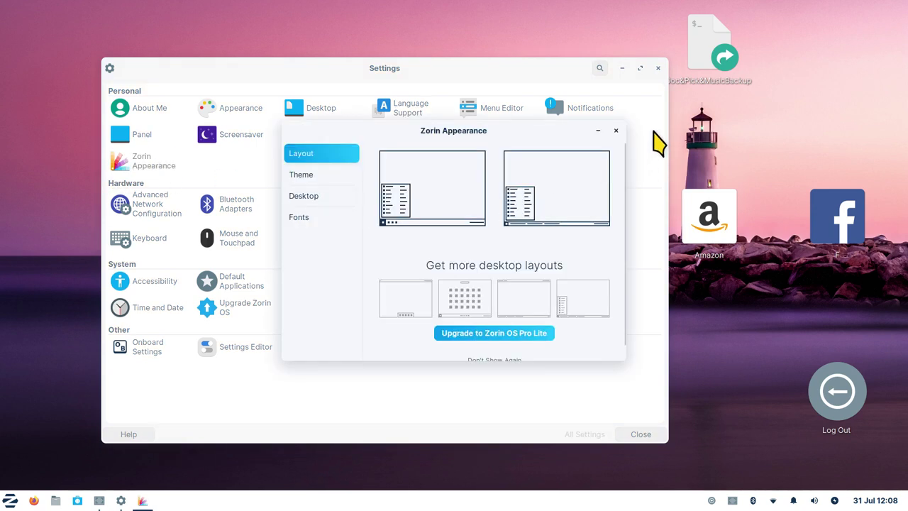
left_click(615, 131)
left_click(7, 502)
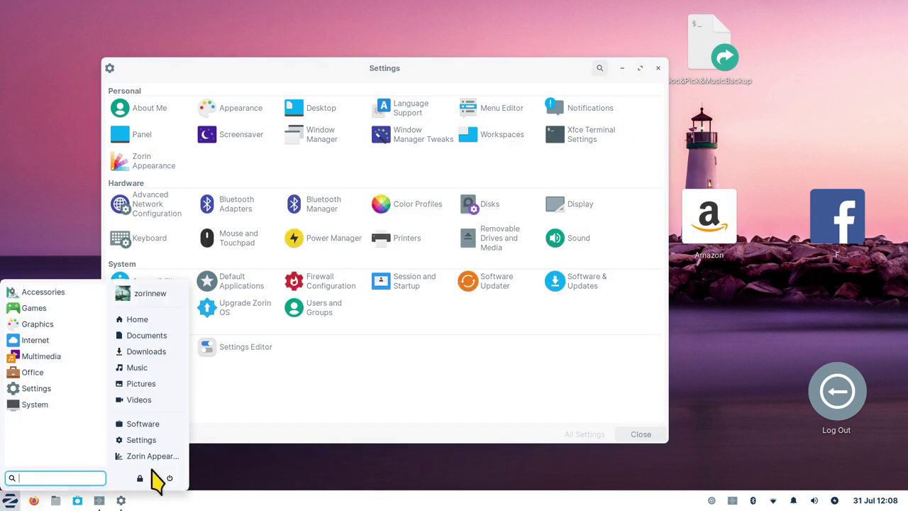
left_click(507, 406)
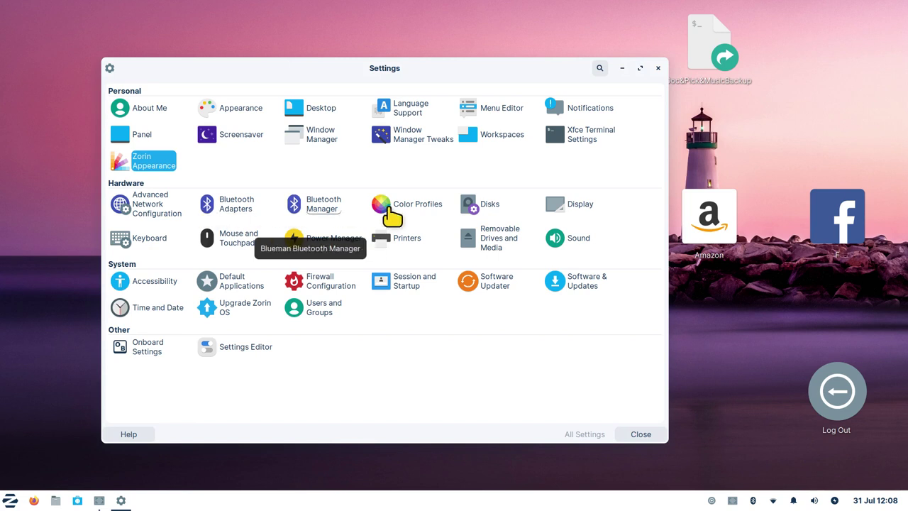
Review the available resolutions and refresh rates in the Display settings, keeping 1920×1080 and 60.0 Hz, and return to all settings.
left_click(584, 211)
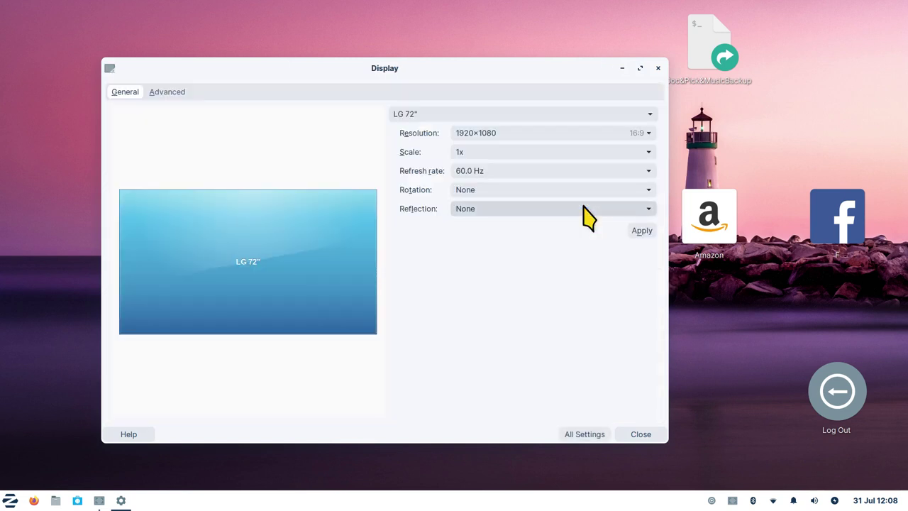
left_click(502, 133)
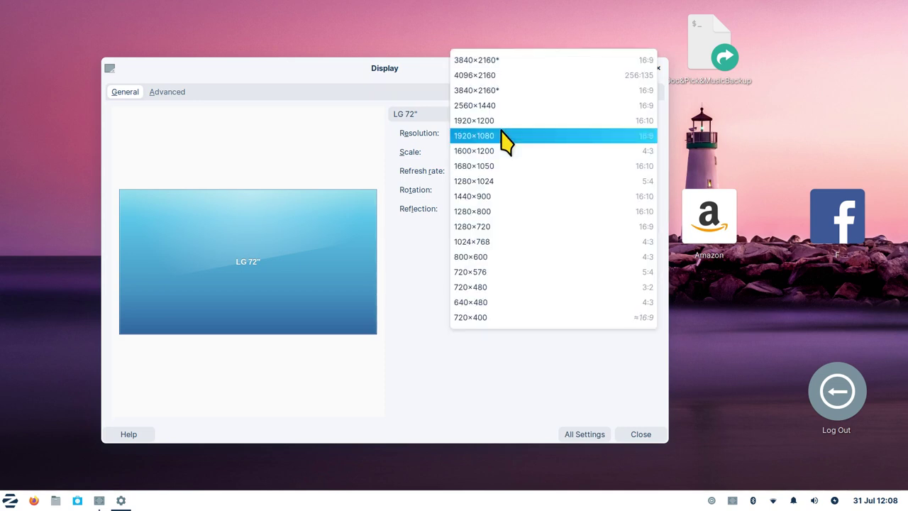
left_click(501, 136)
left_click(497, 172)
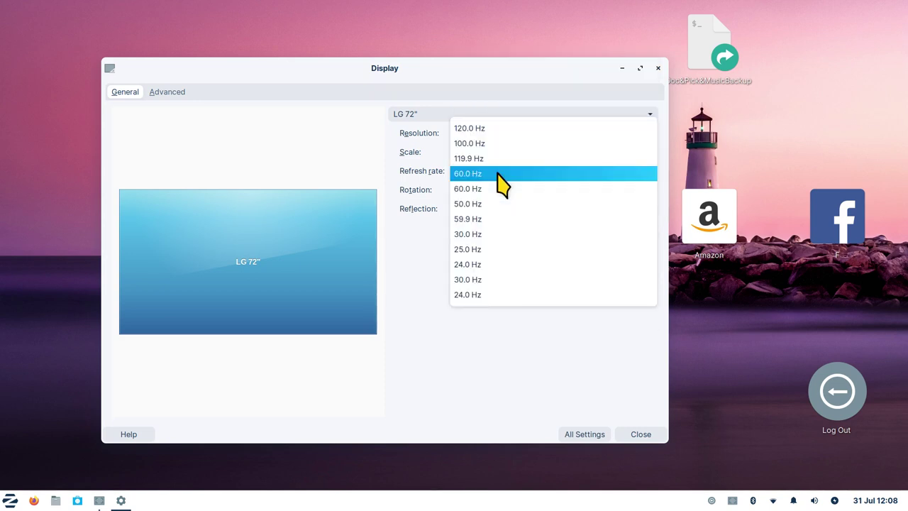
left_click(497, 174)
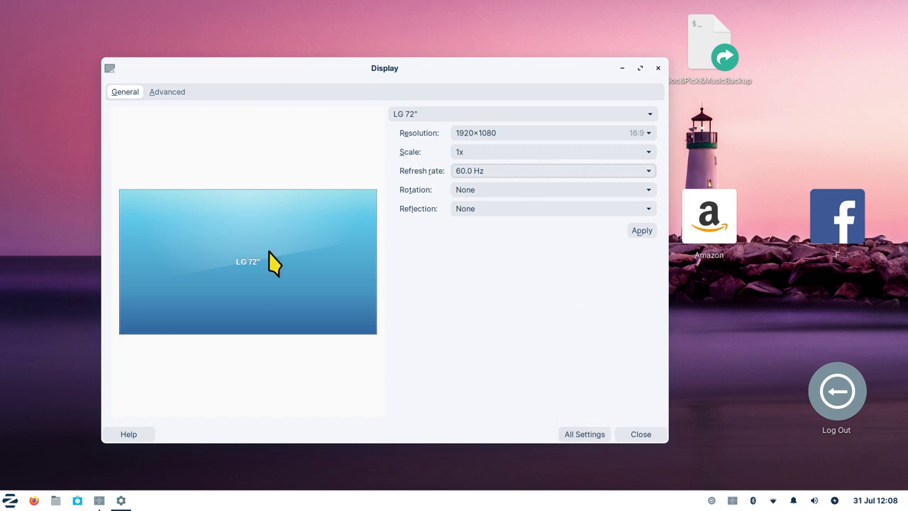
left_click(576, 433)
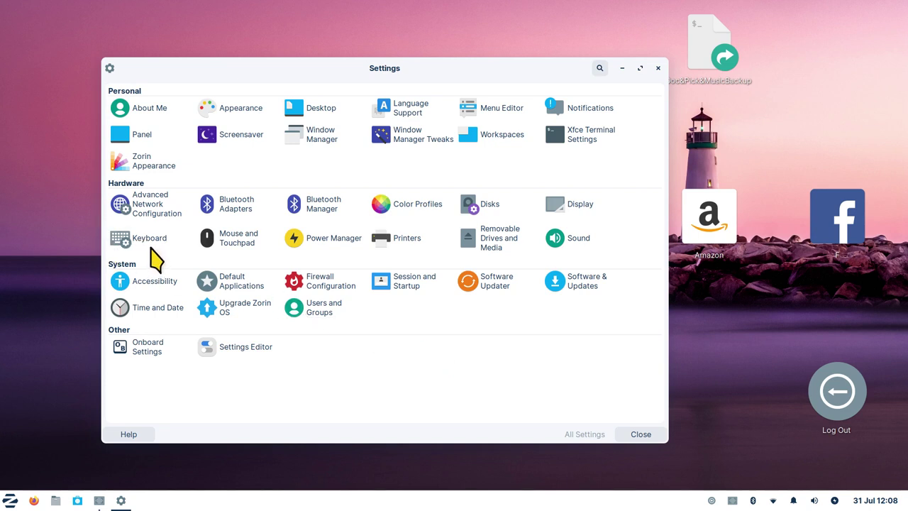
Review the application shortcuts and typing behavior in the Keyboard settings and return to all settings.
left_click(150, 242)
left_click(198, 97)
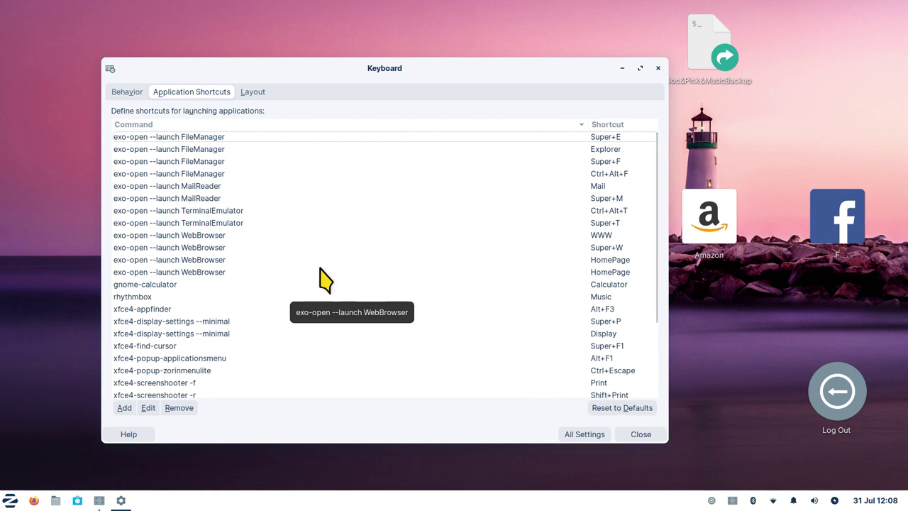
left_click(119, 93)
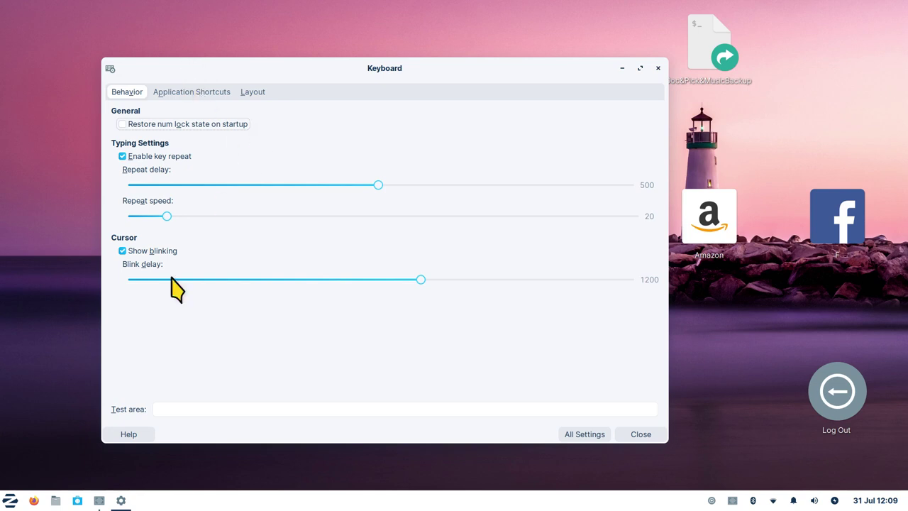
left_click(582, 433)
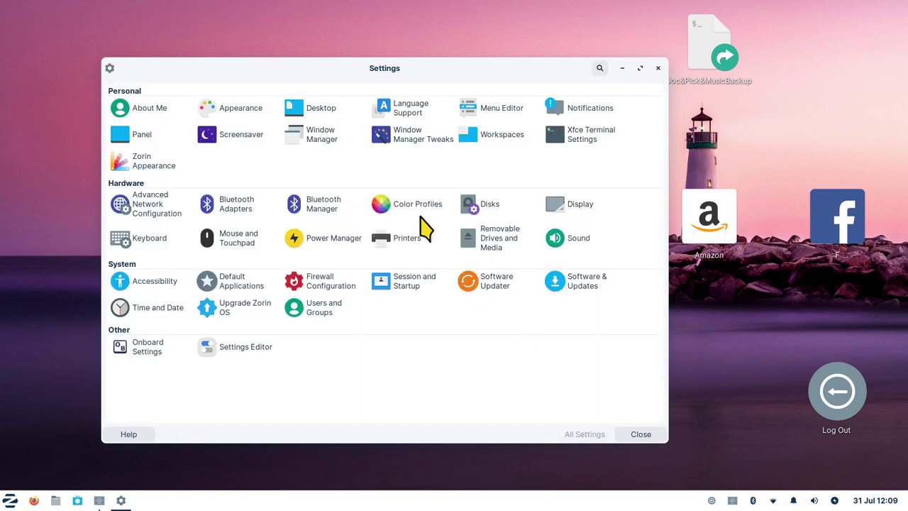
Open the Mouse and Touchpad settings and review the device, behavior and theme options.
left_click(227, 236)
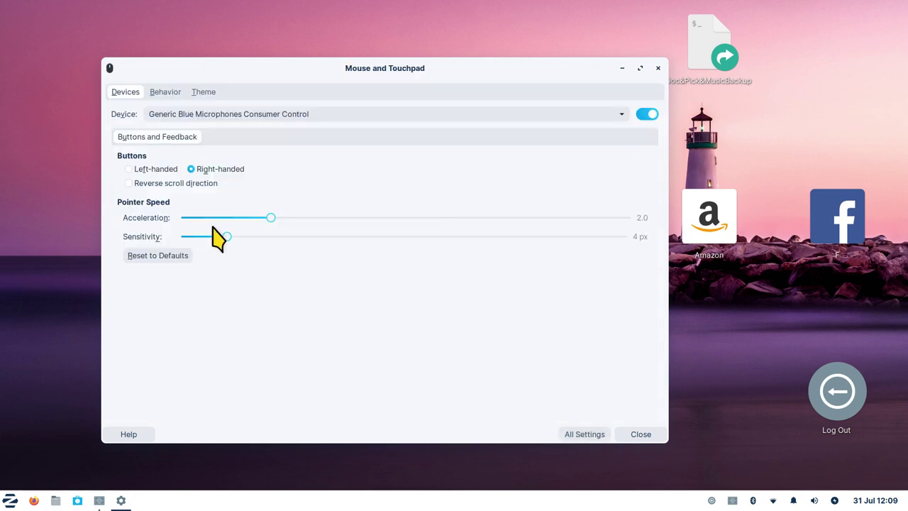
left_click(162, 92)
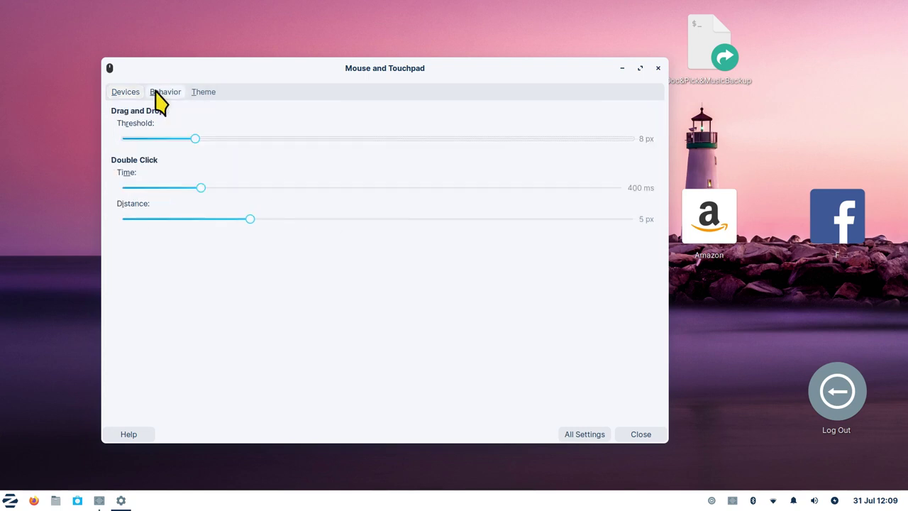
left_click(201, 94)
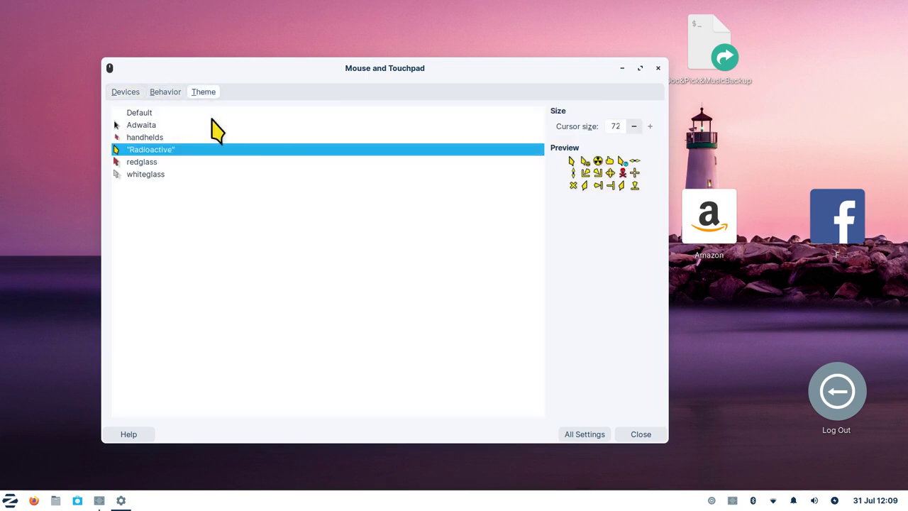
Try the Default, Adwaita, handhelds, redglass and whiteglass cursor themes, switch back to "Radioactive", and return to all settings.
left_click(176, 113)
left_click(159, 125)
left_click(159, 137)
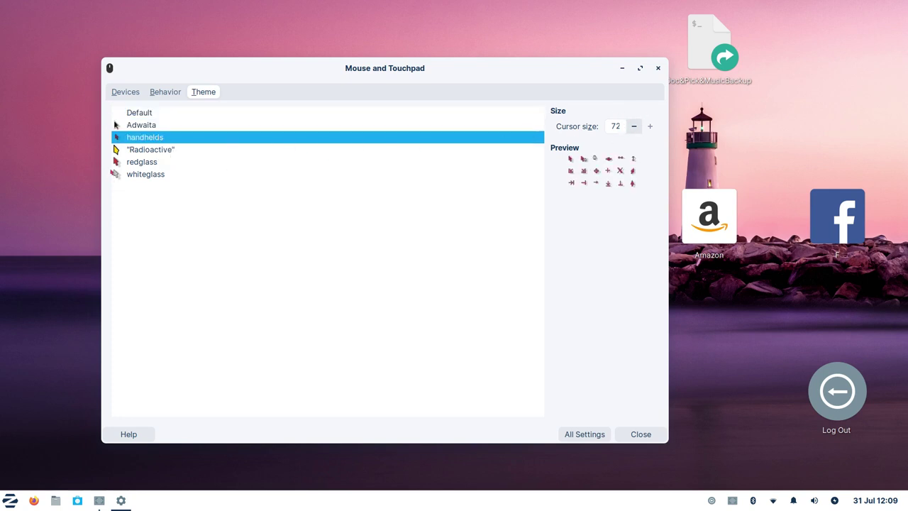
left_click(145, 162)
left_click(159, 175)
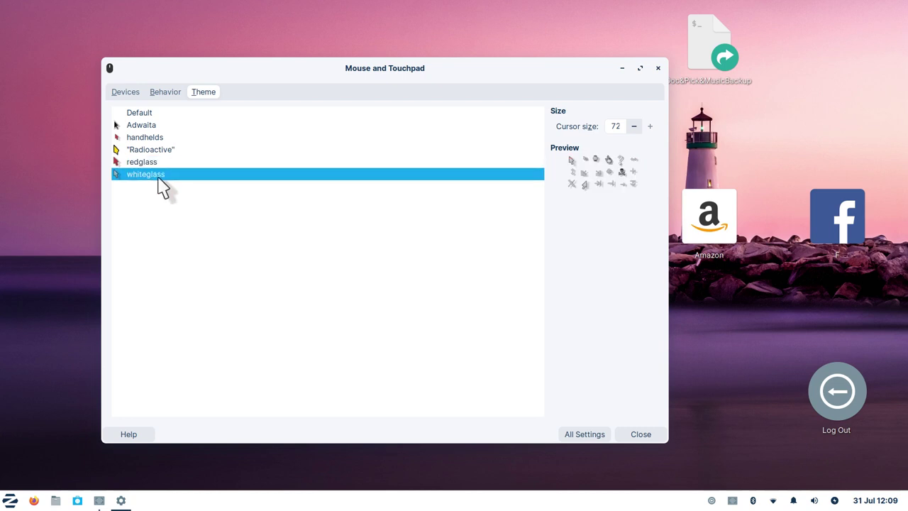
left_click(150, 149)
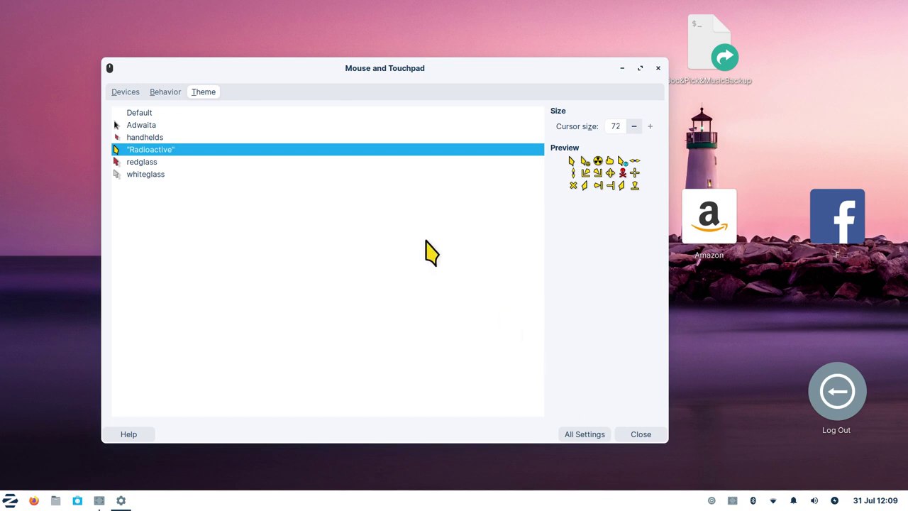
left_click(581, 434)
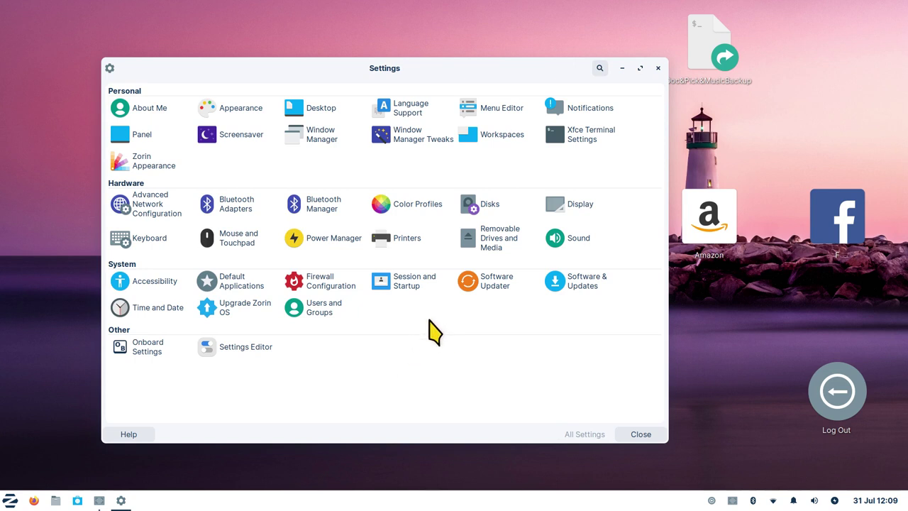
Review the general Power Manager settings, view the session's log-out dialog and cancel it, and return to all settings.
left_click(325, 238)
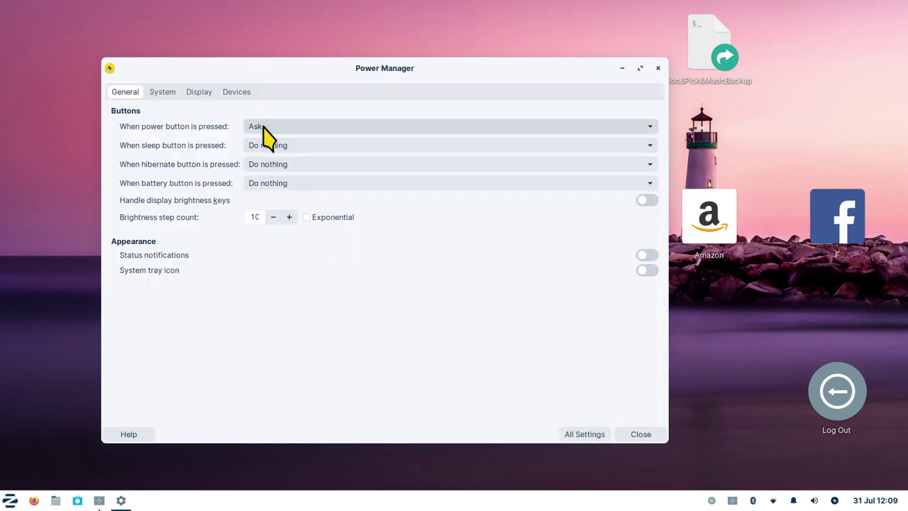
left_click(10, 500)
left_click(169, 478)
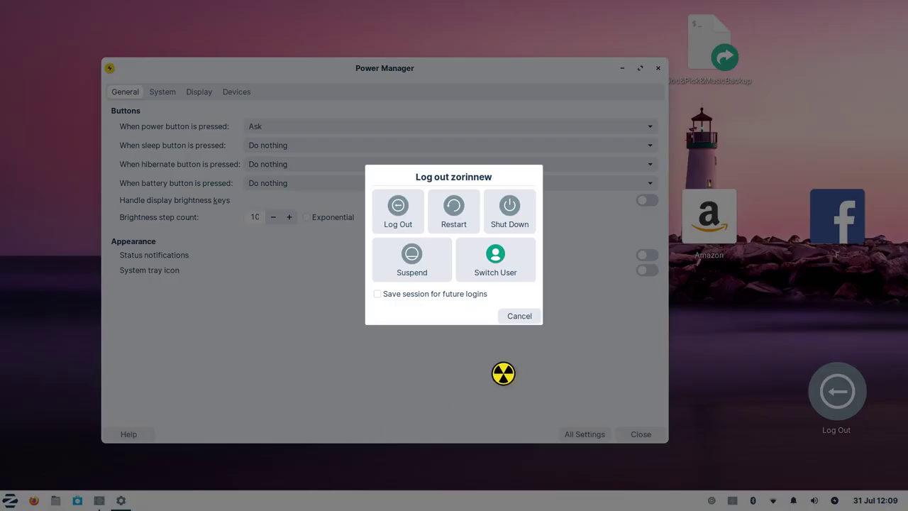
left_click(518, 313)
left_click(582, 435)
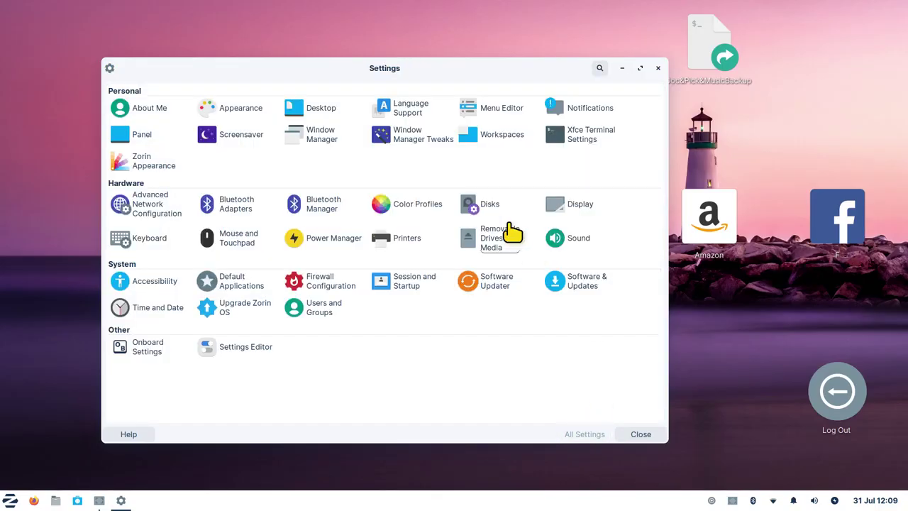
Open the Printers window, check the discovered network printer, and close the window.
left_click(401, 238)
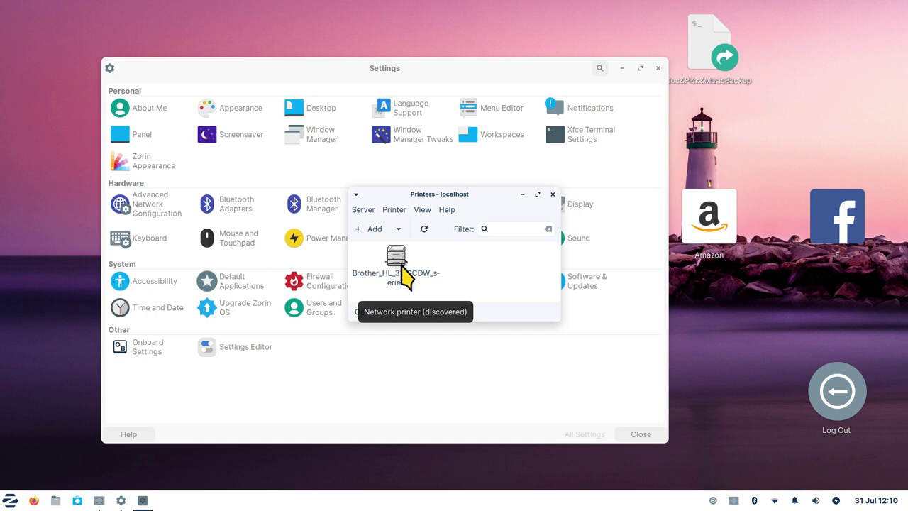
left_click(553, 195)
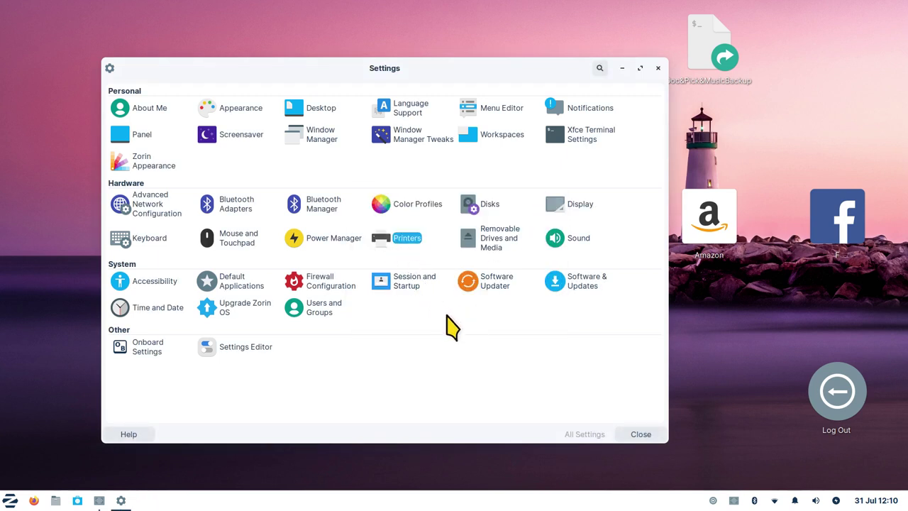
View the Sound settings' Volume Control window and the panel volume indicator's options, closing each one.
left_click(578, 240)
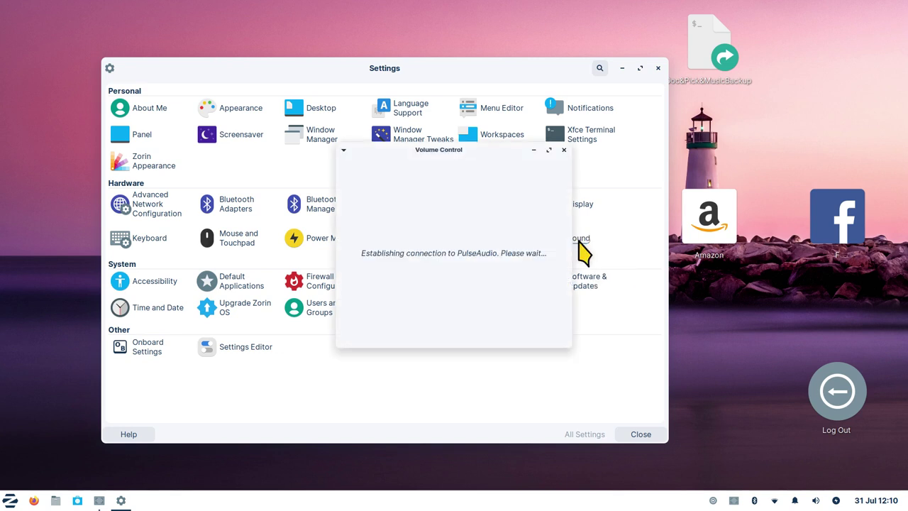
left_click(563, 149)
right_click(816, 500)
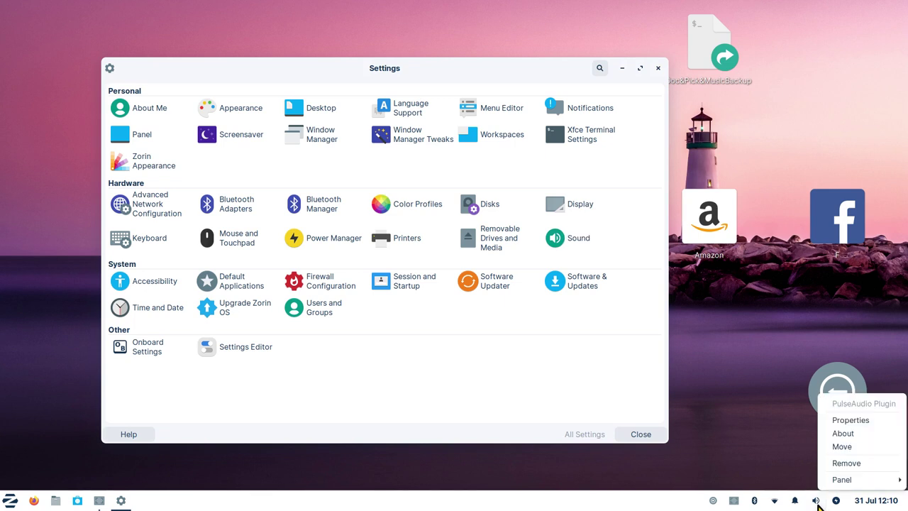
mouse_move(844, 484)
left_click(679, 379)
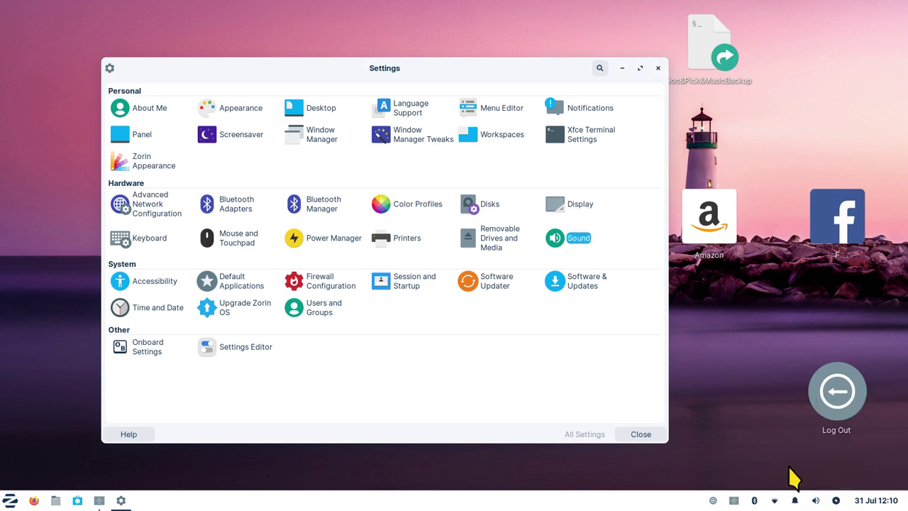
left_click(812, 497)
left_click(814, 481)
left_click(564, 150)
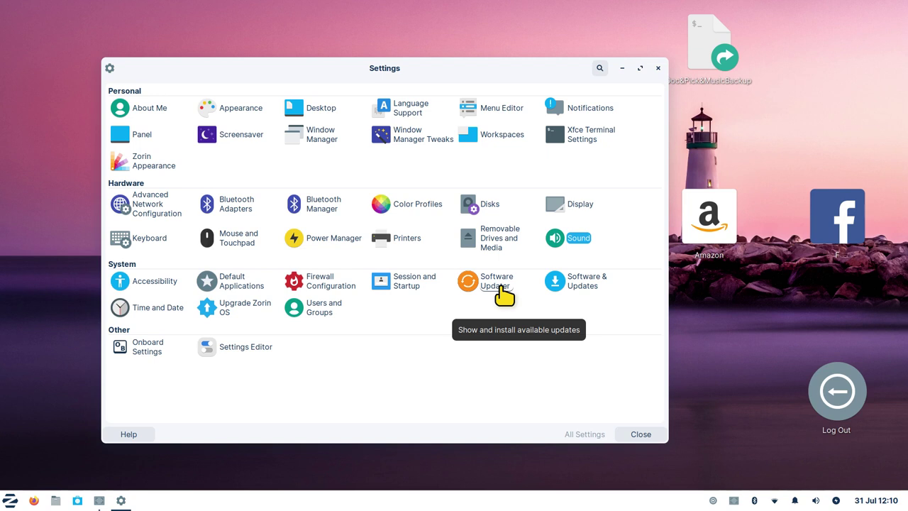
Switch to the Software store to show where its updates are found, and close it.
left_click(79, 503)
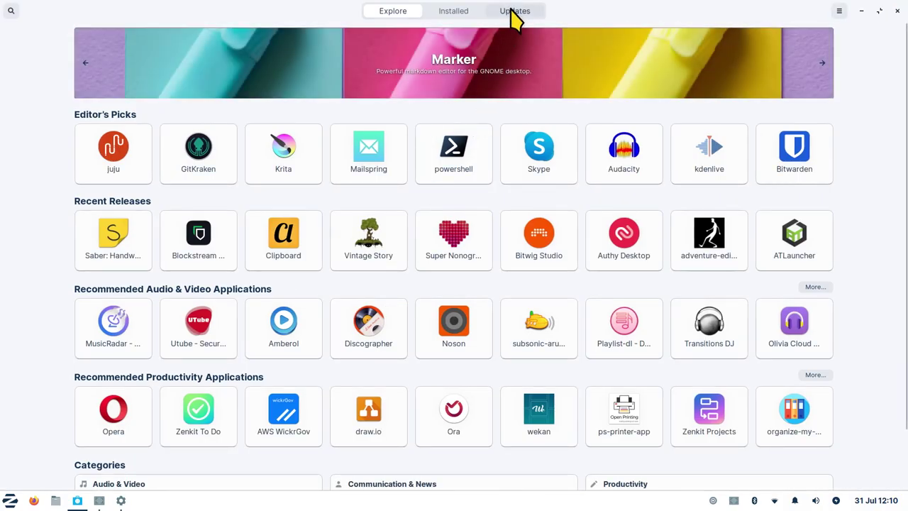
left_click(895, 10)
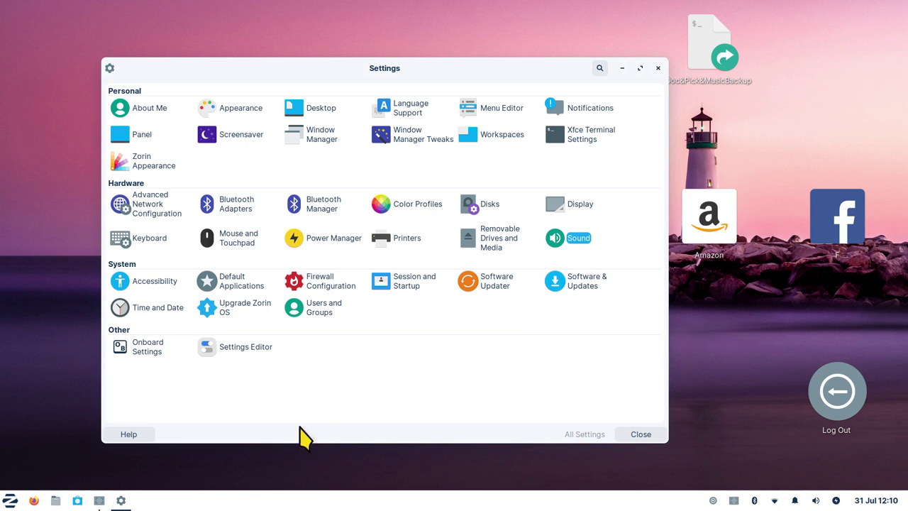
Review the Zorin Software download sources in Software & Updates, then close that window and the Settings window.
left_click(596, 284)
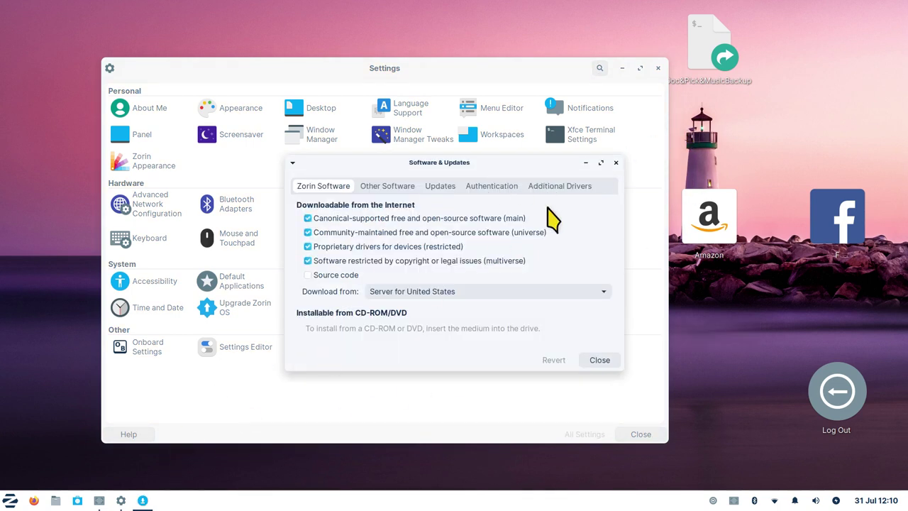
left_click_drag(441, 162, 454, 179)
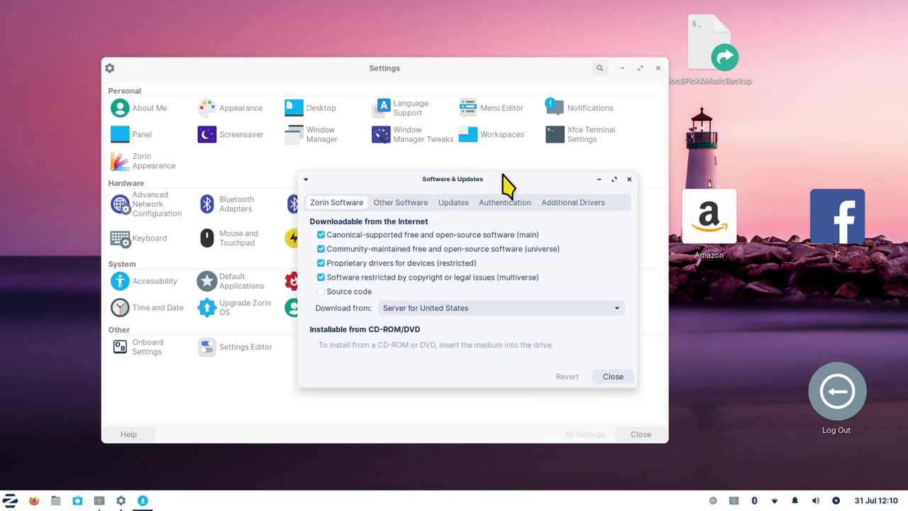
left_click(629, 180)
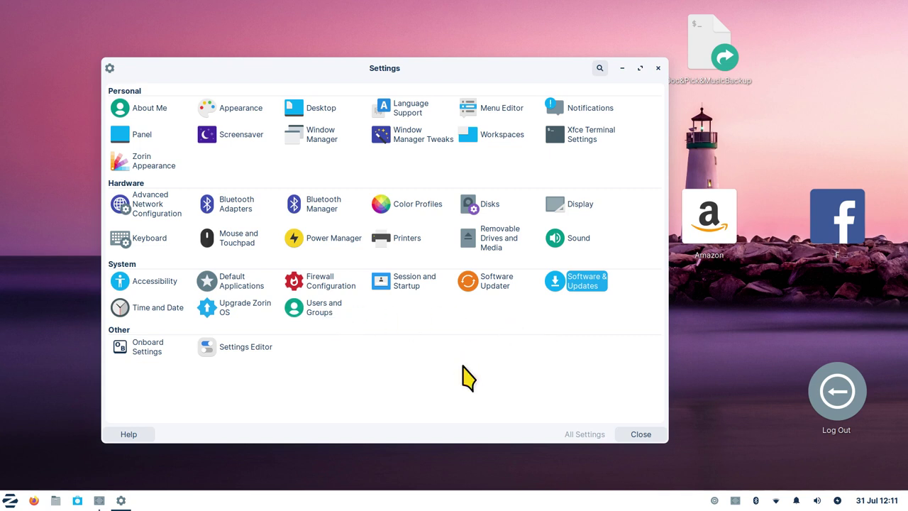
left_click(639, 434)
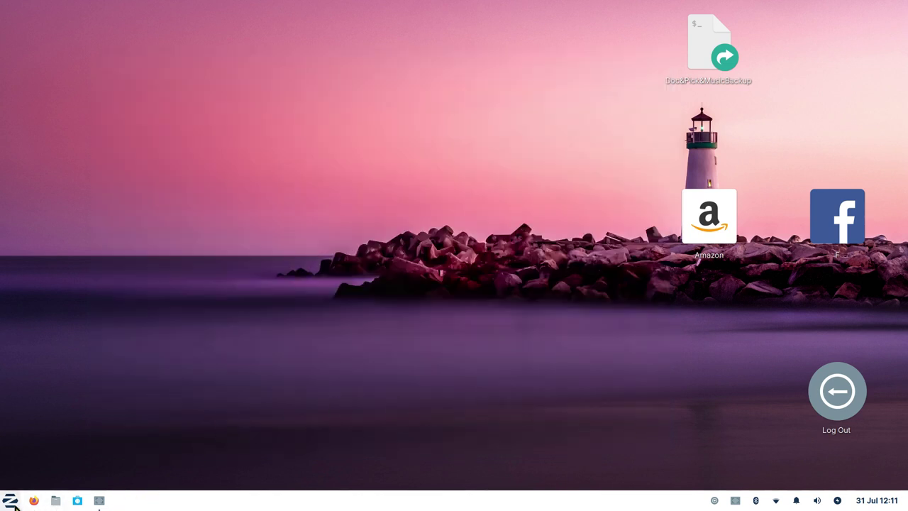
left_click(10, 500)
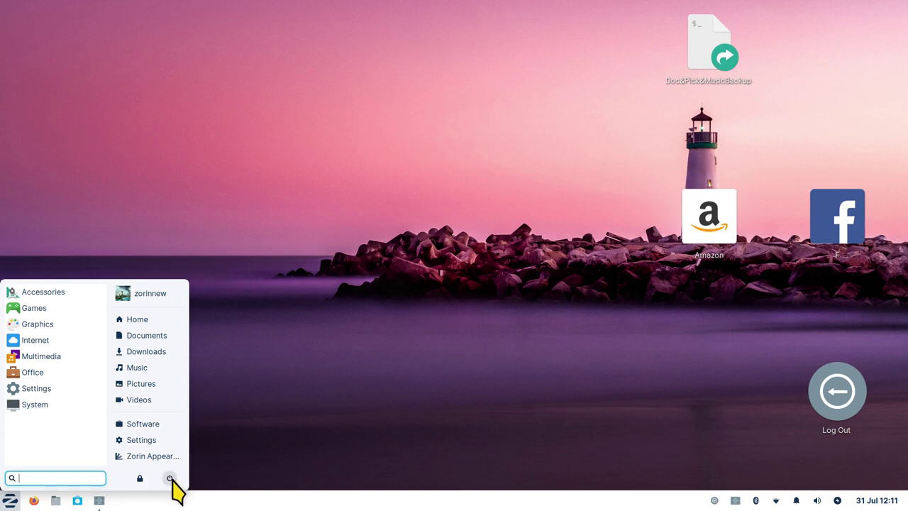
left_click(305, 398)
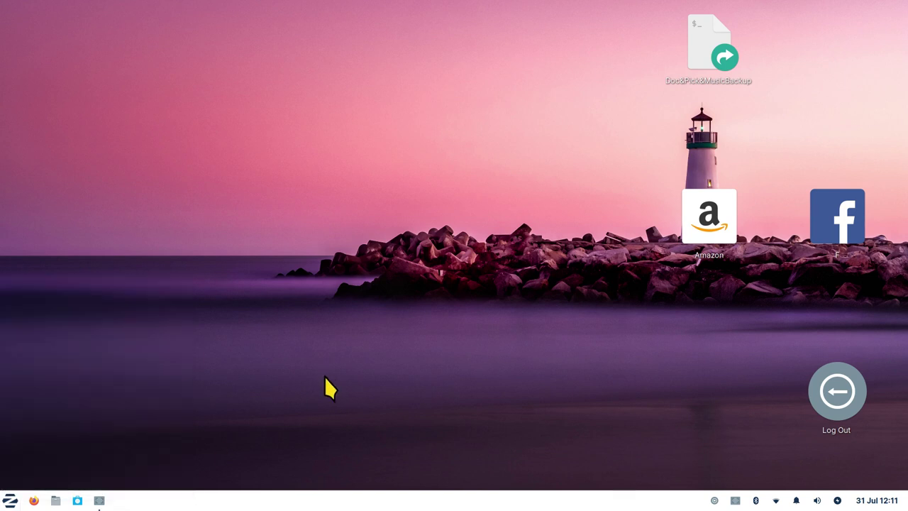
Open the file manager at the home folder, try restoring and maximizing its window, and leave it maximized.
left_click(56, 501)
left_click_drag(428, 16, 543, 46)
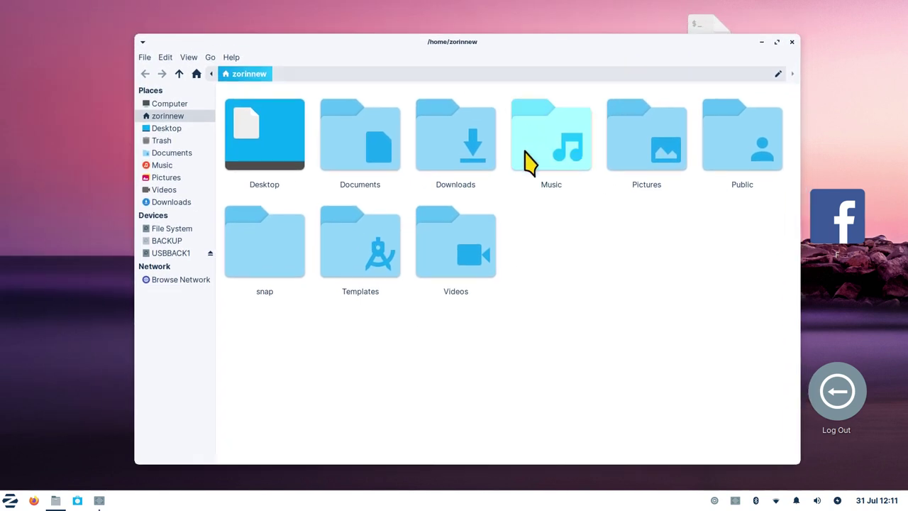
double_click(603, 41)
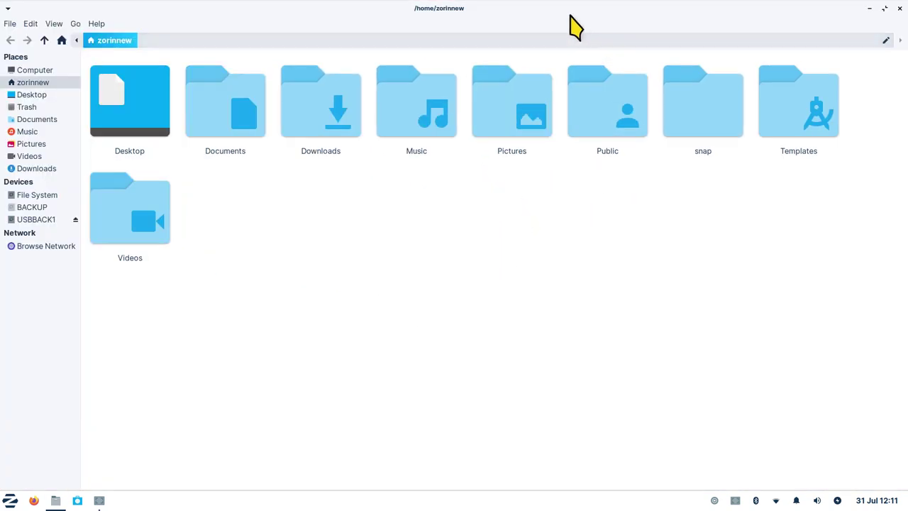
double_click(575, 18)
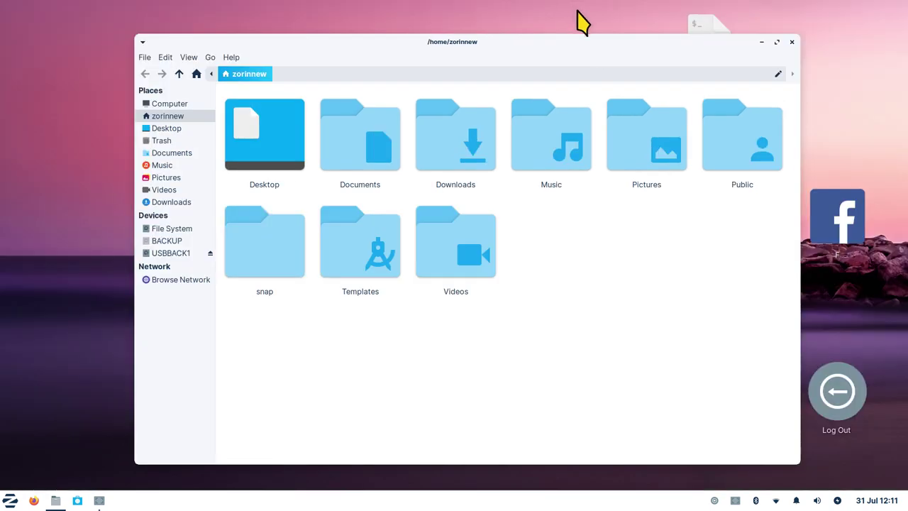
left_click(777, 43)
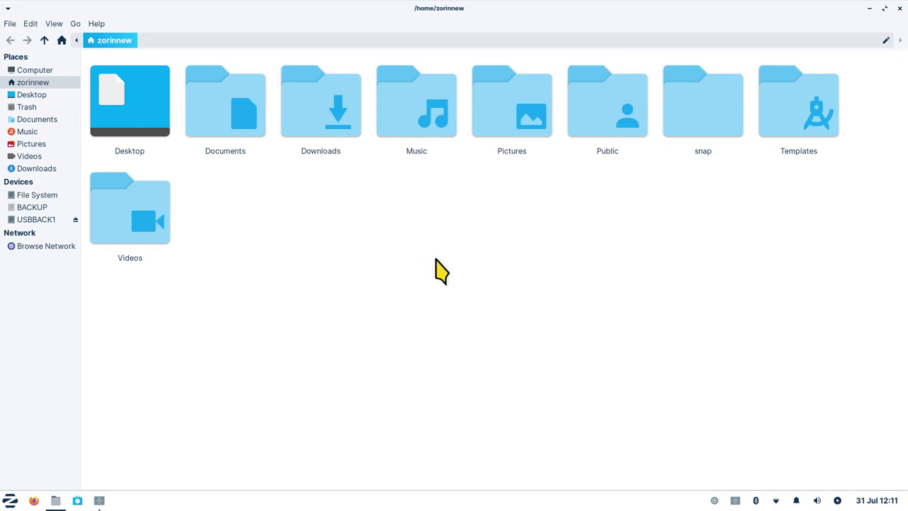
Try smaller and larger icon sizes in the home folder and look over the file manager's view options.
scroll(441, 269, "down", 5)
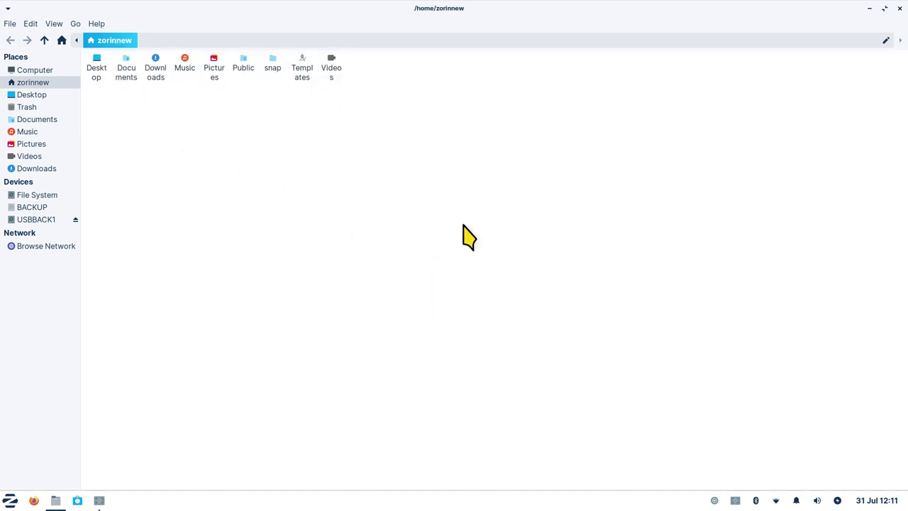
scroll(468, 247, "up", 5)
scroll(475, 247, "down", 3)
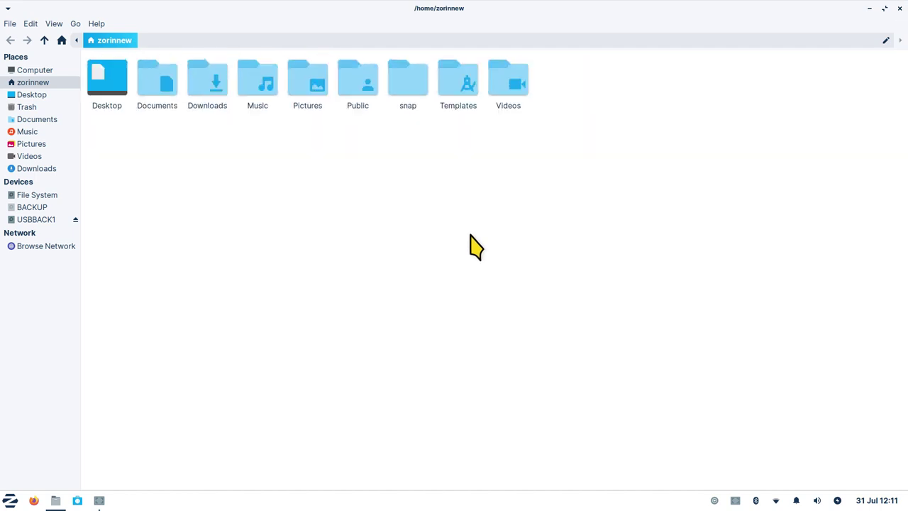
left_click(54, 25)
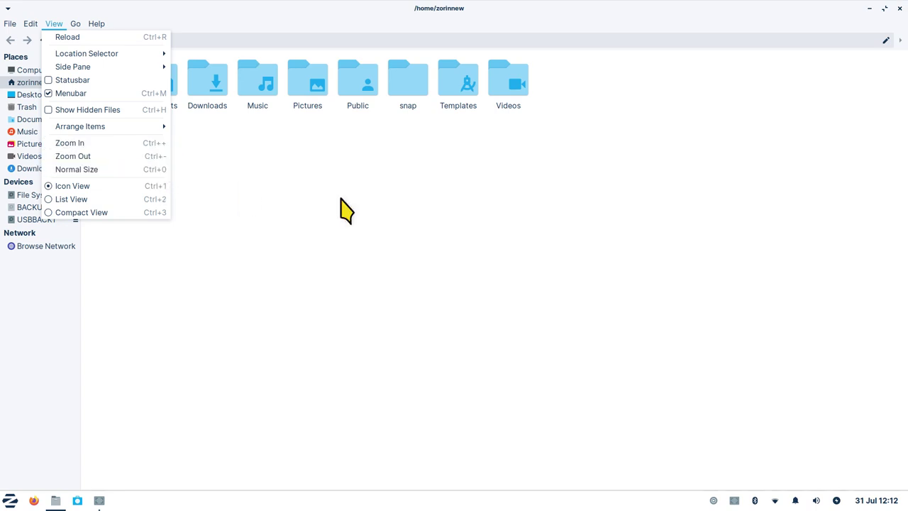
key("Escape")
Zoom the home folder's icons in and out, ending at a medium size with all folders in one row.
key("ctrl+plus")
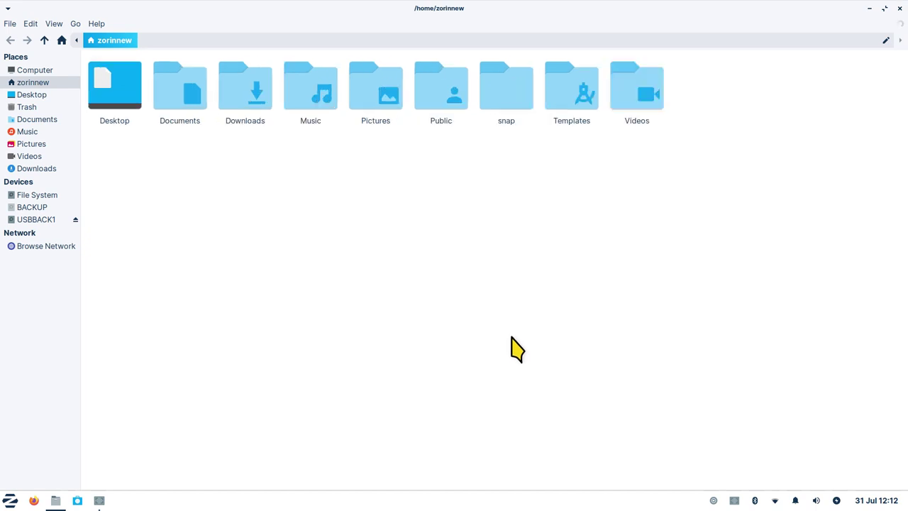
key("ctrl+plus")
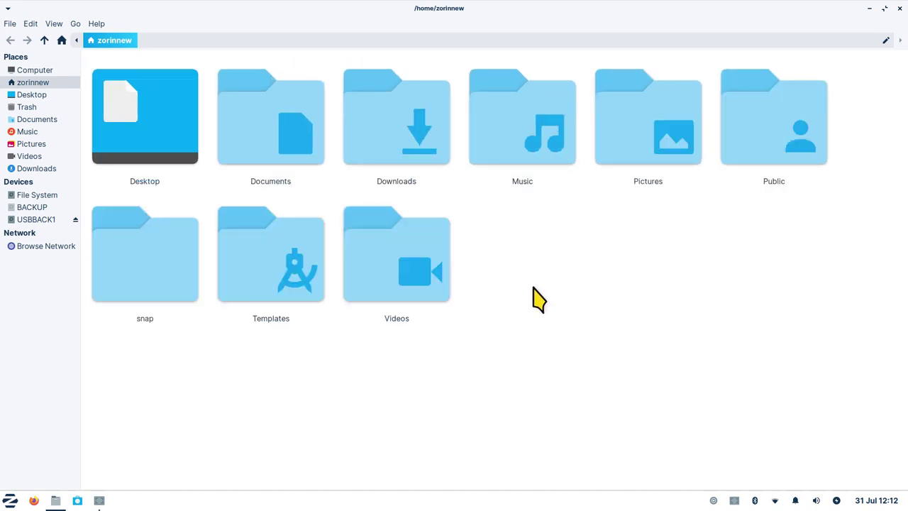
key("ctrl+minus")
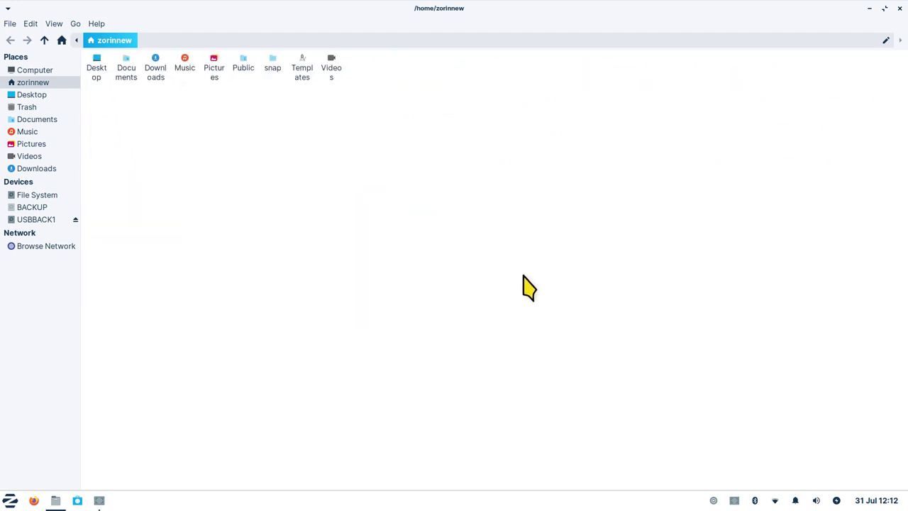
key("ctrl+plus")
key("ctrl+plus")
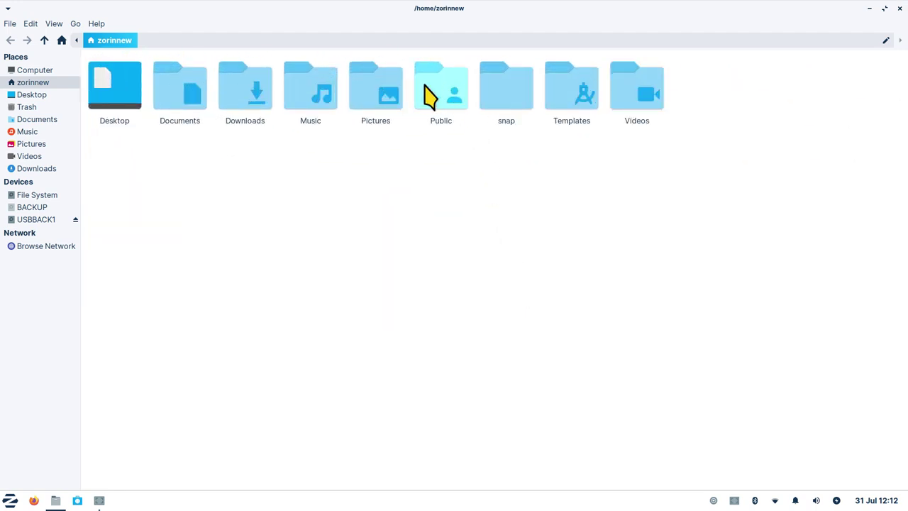
Open the Pictures folder, reduce its thumbnails one size, and restore the window to a smaller size beside the desktop shortcuts.
double_click(376, 89)
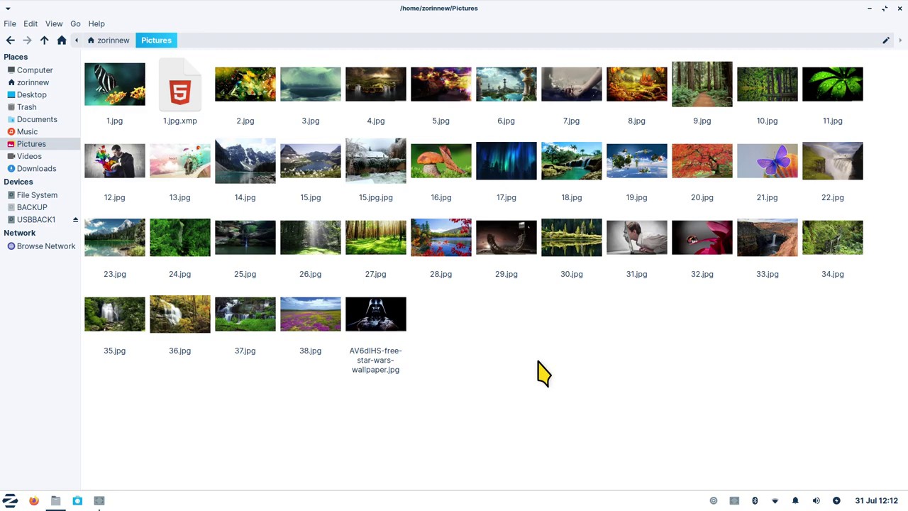
key("ctrl+minus")
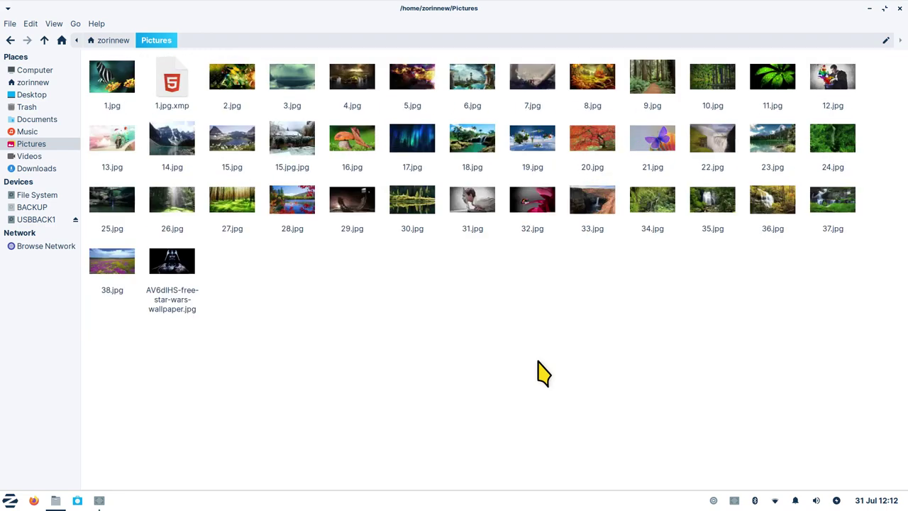
double_click(595, 4)
left_click_drag(618, 47, 495, 41)
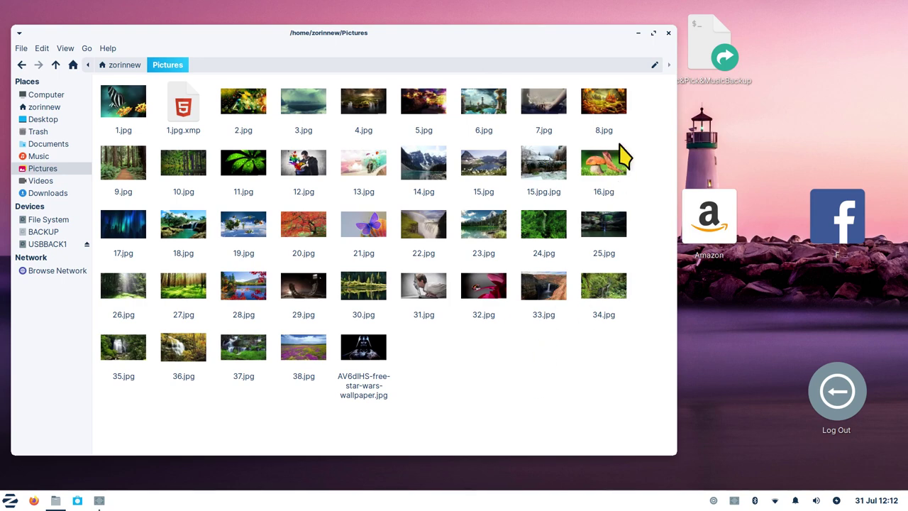
Set 16.jpg as the desktop wallpaper and move the file manager window to show it.
left_click(606, 163)
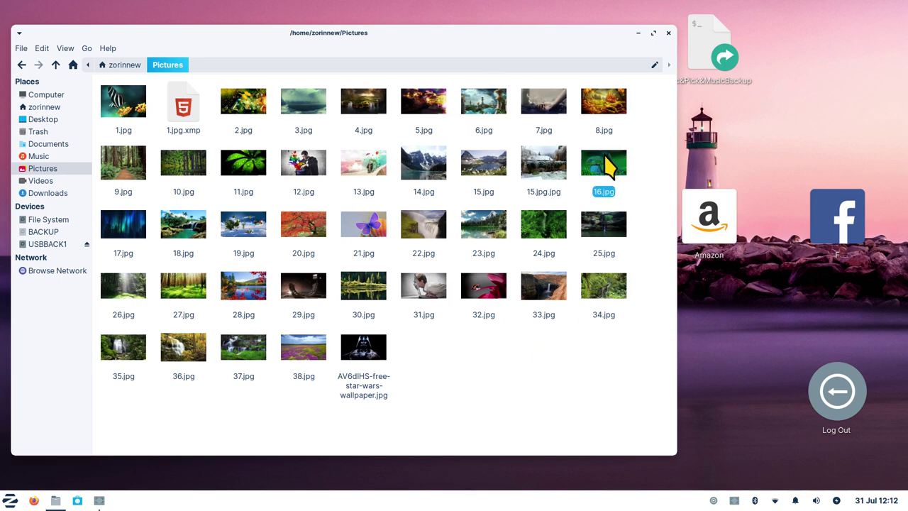
right_click(607, 163)
left_click(676, 301)
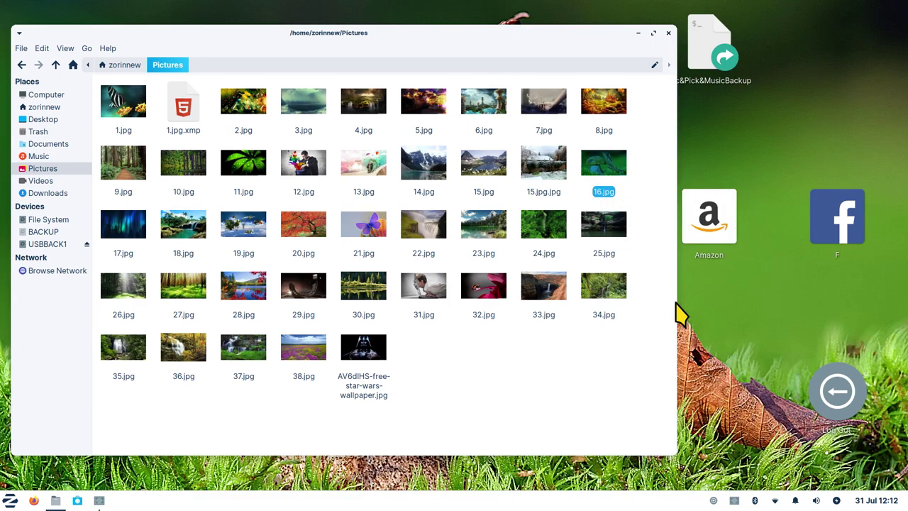
left_click_drag(575, 35, 611, 48)
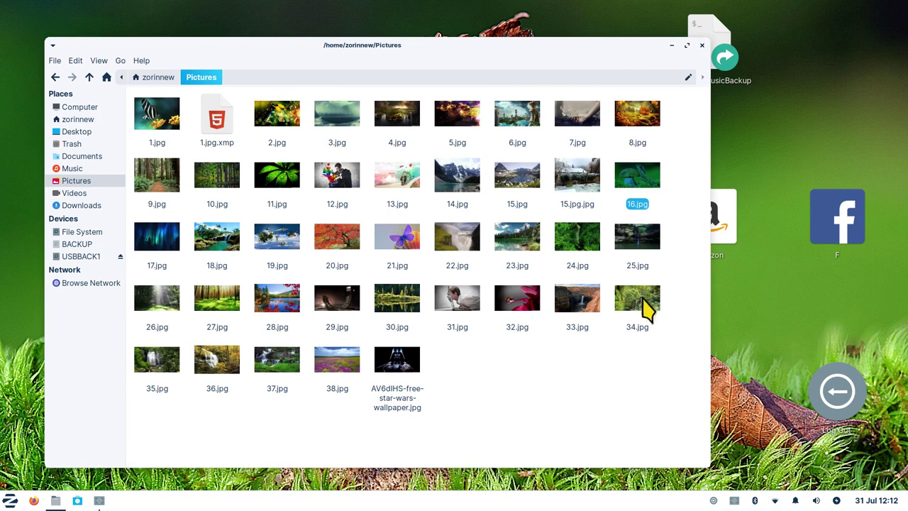
Set 31.jpg as the desktop wallpaper and move the file manager window around to show the new background.
left_click(460, 300)
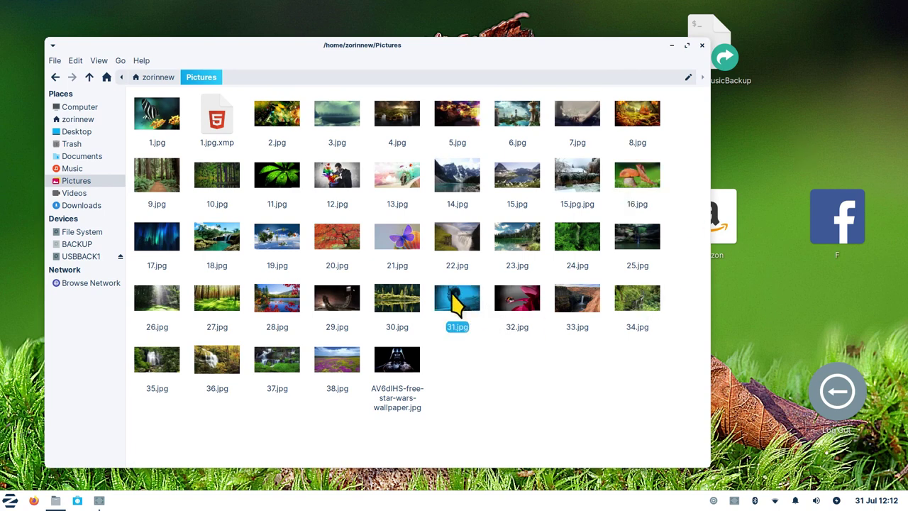
right_click(458, 301)
left_click(516, 241)
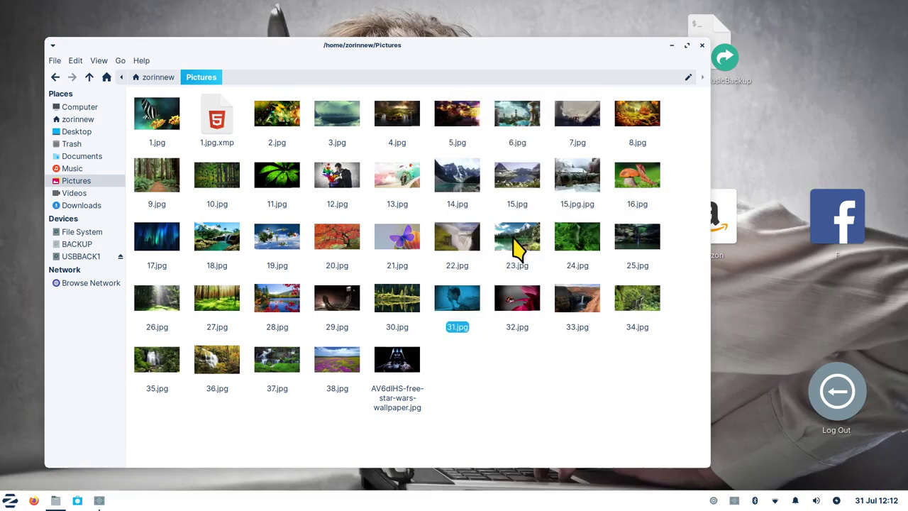
left_click_drag(568, 48, 581, 30)
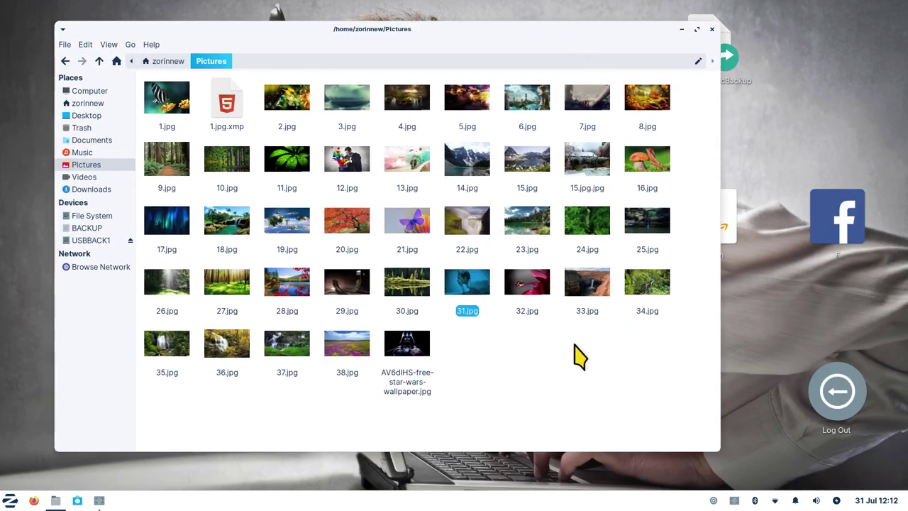
left_click_drag(648, 33, 615, 34)
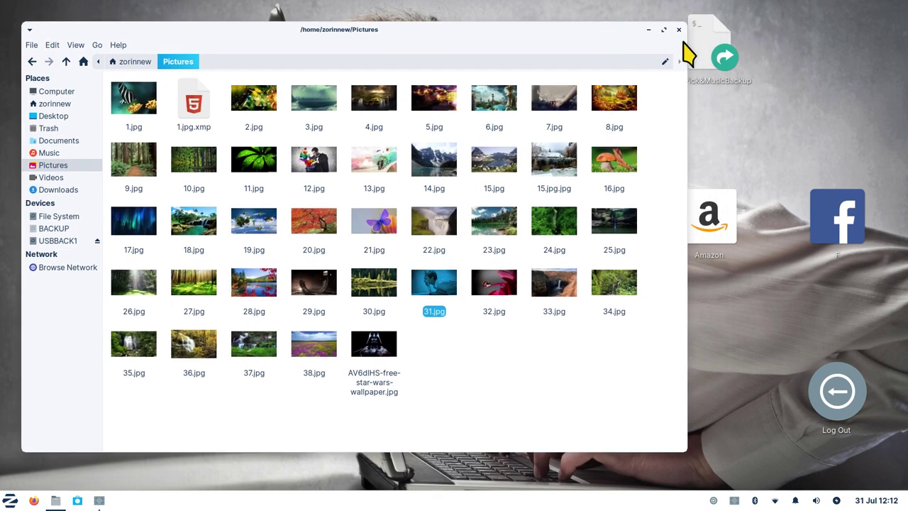
left_click_drag(553, 29, 639, 38)
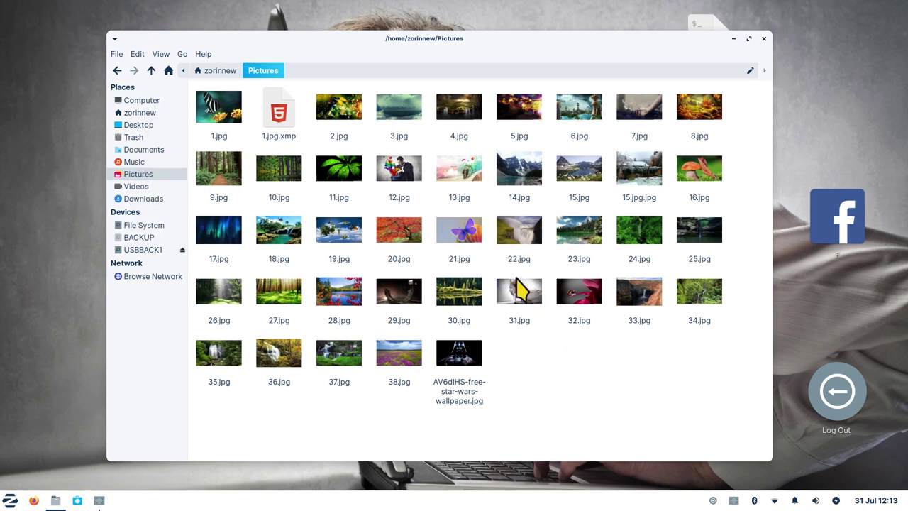
Open the File Manager Preferences, view the Behavior options for item activation and tabs, and close the dialog.
left_click(137, 54)
left_click(174, 224)
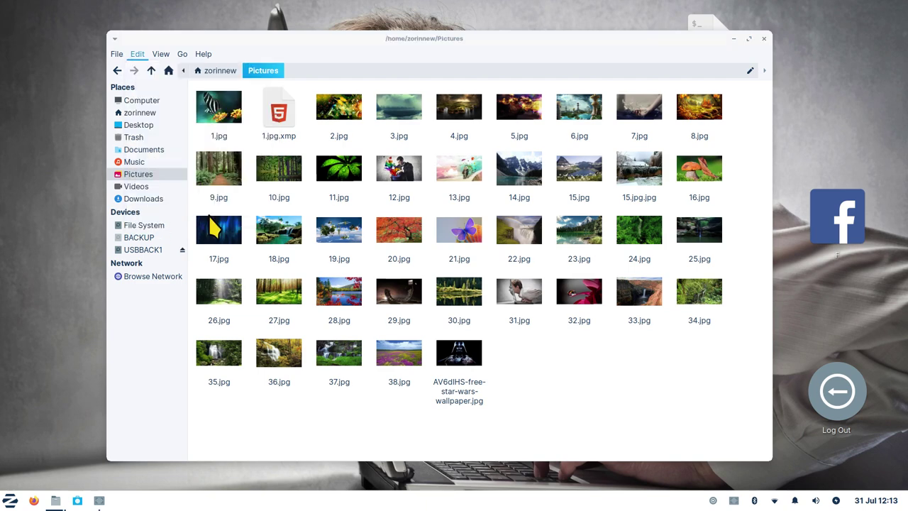
left_click(413, 134)
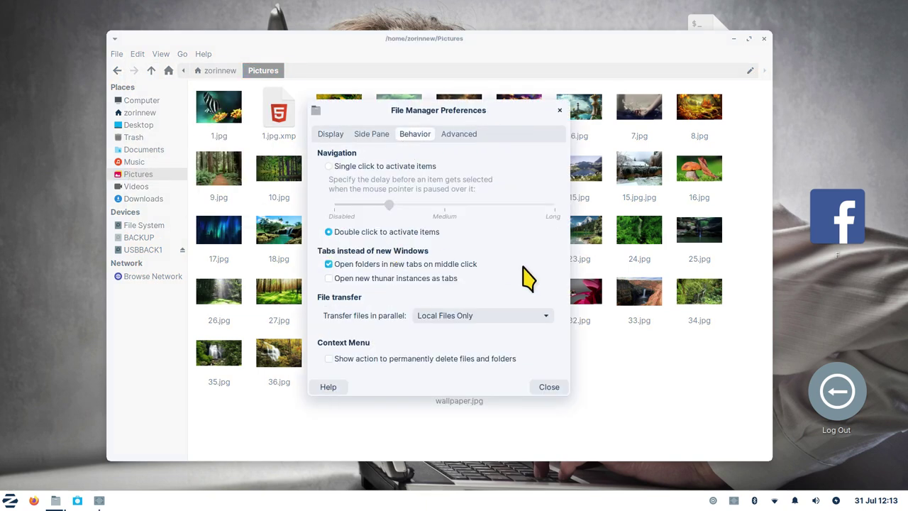
left_click(549, 387)
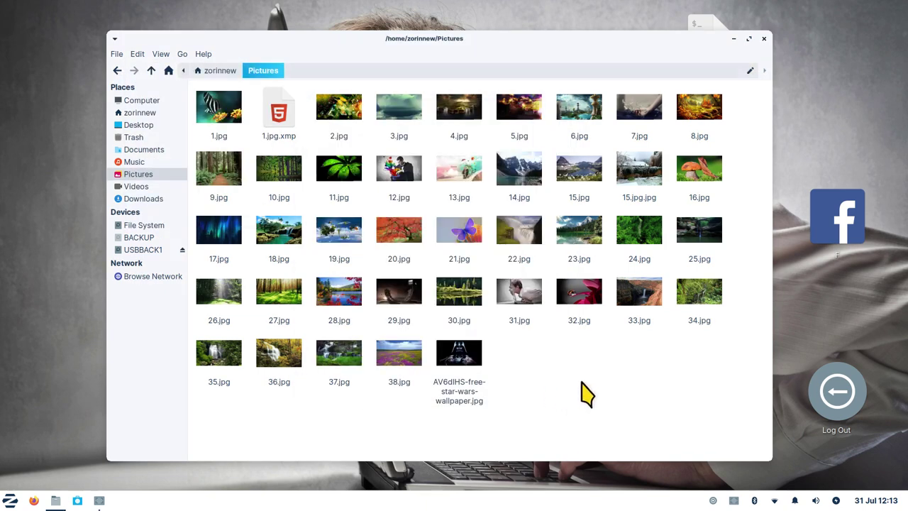
Open 29.jpg from the Pictures folder in the Image Viewer and browse forward to 34.jpg.
mouse_move(400, 303)
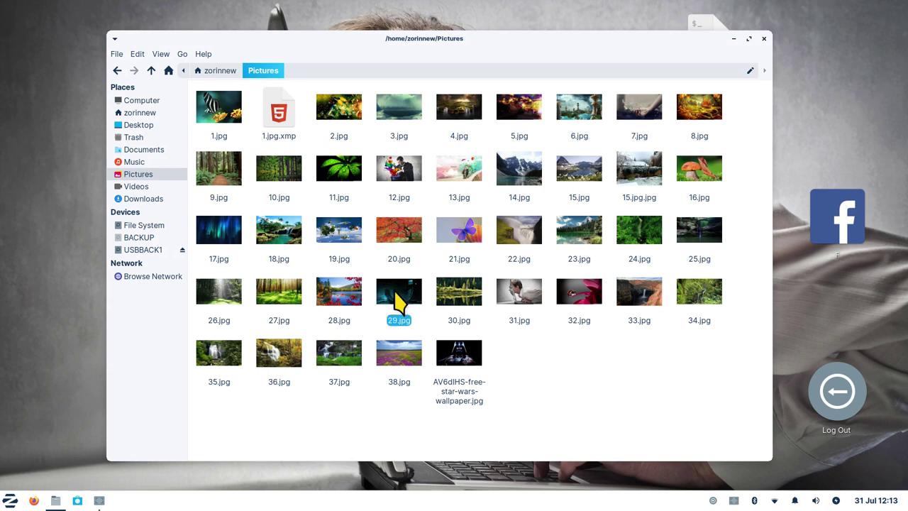
left_click(402, 296)
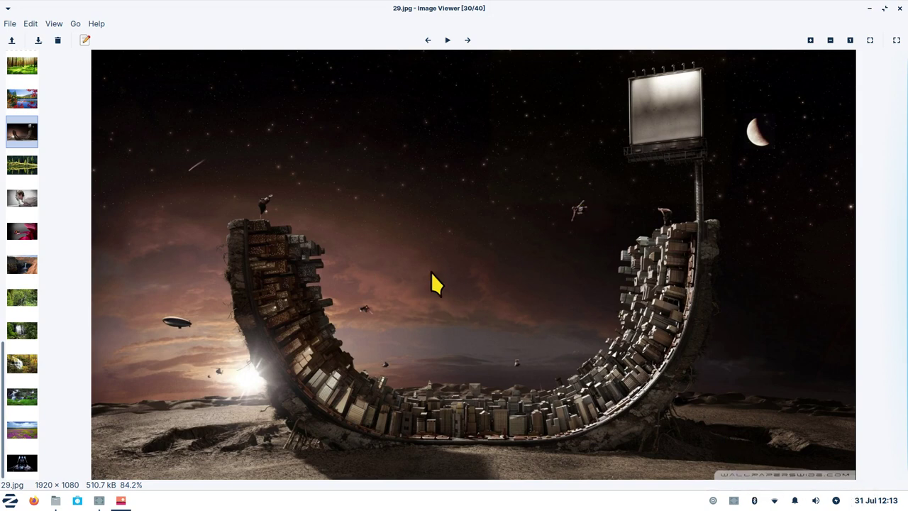
key("Right")
key("Right")
key("Right")
key("Right")
key("Right")
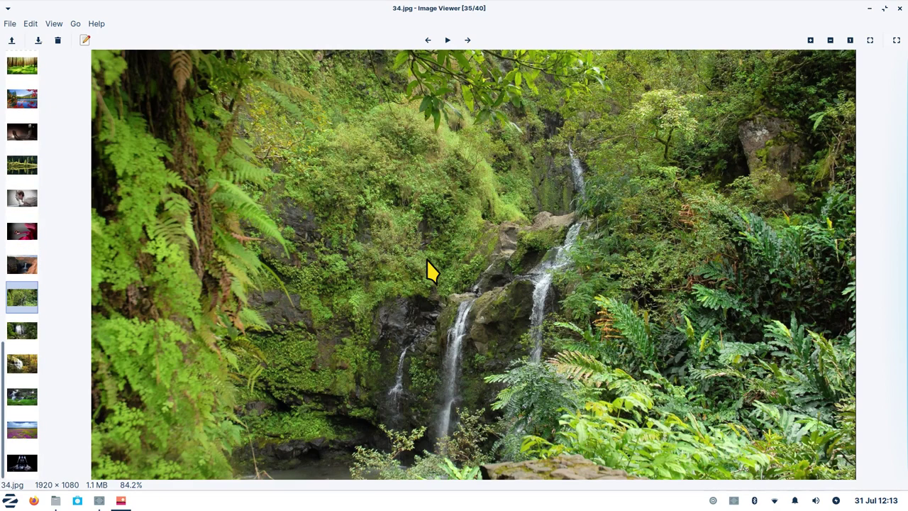
Check the image viewer's About information, then close the dialog and quit the viewer.
left_click(96, 24)
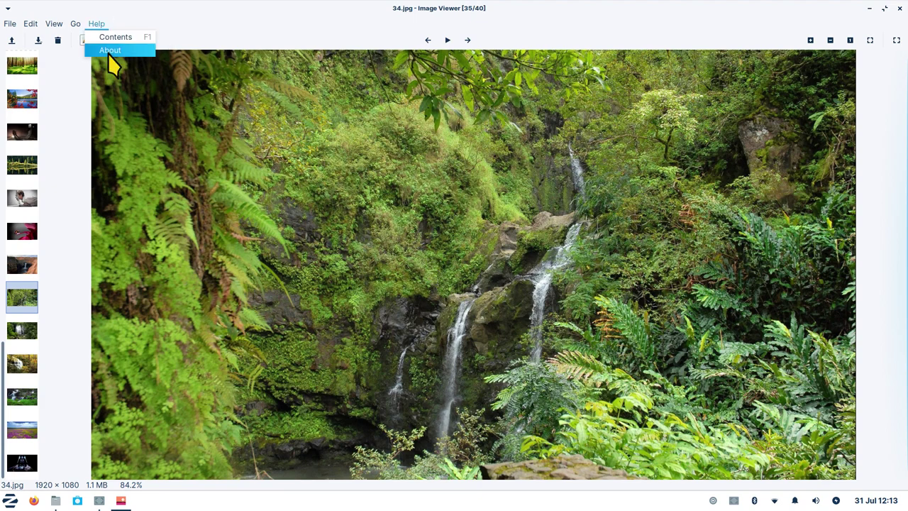
left_click(106, 51)
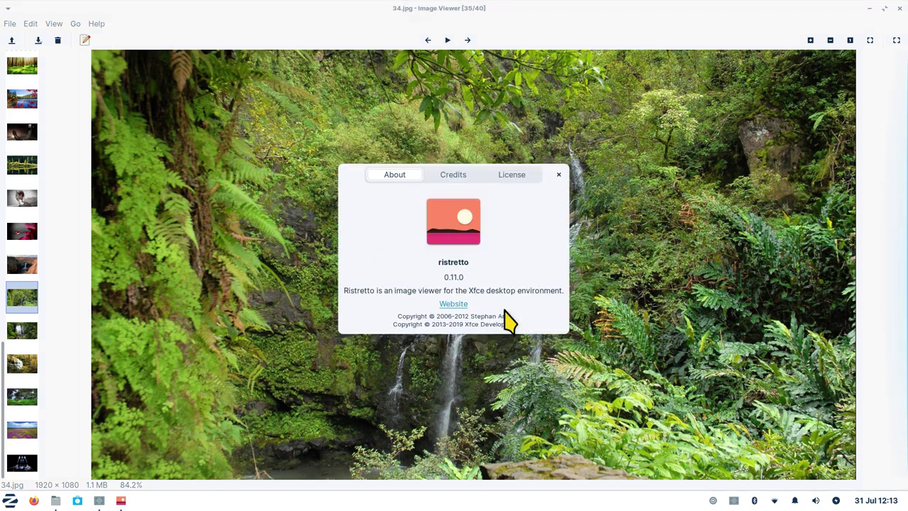
left_click(559, 176)
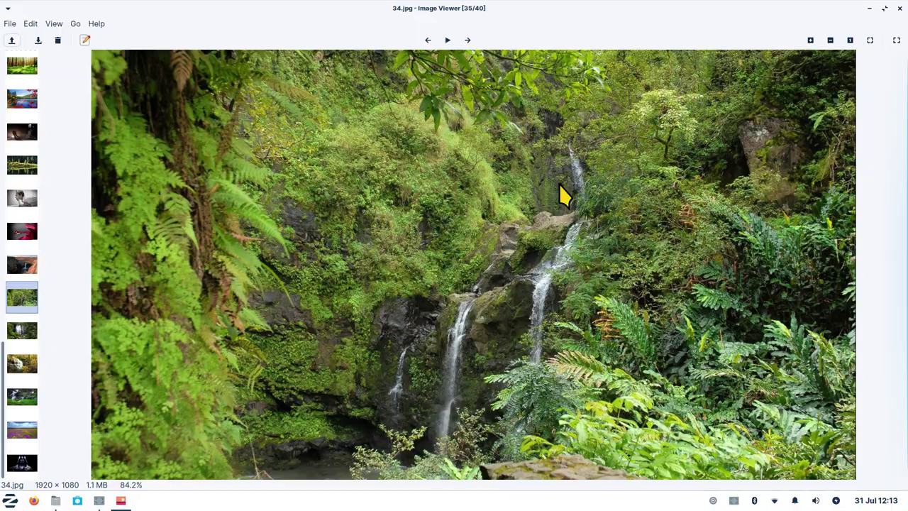
key("ctrl+q")
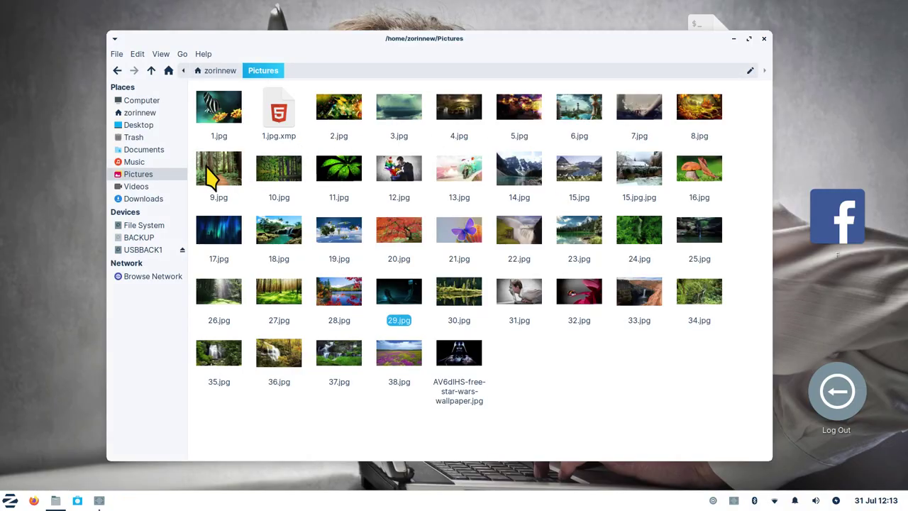
View 29.jpg from the Pictures folder in the Image Viewer once more and close the viewer.
double_click(402, 298)
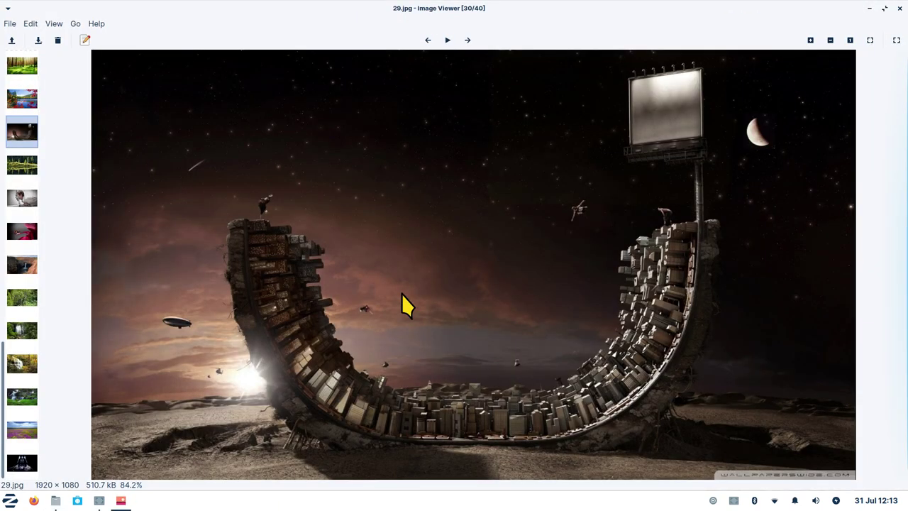
left_click(900, 9)
Open the Documents folder in the file manager and enlarge its icons by two zoom levels.
left_click(140, 150)
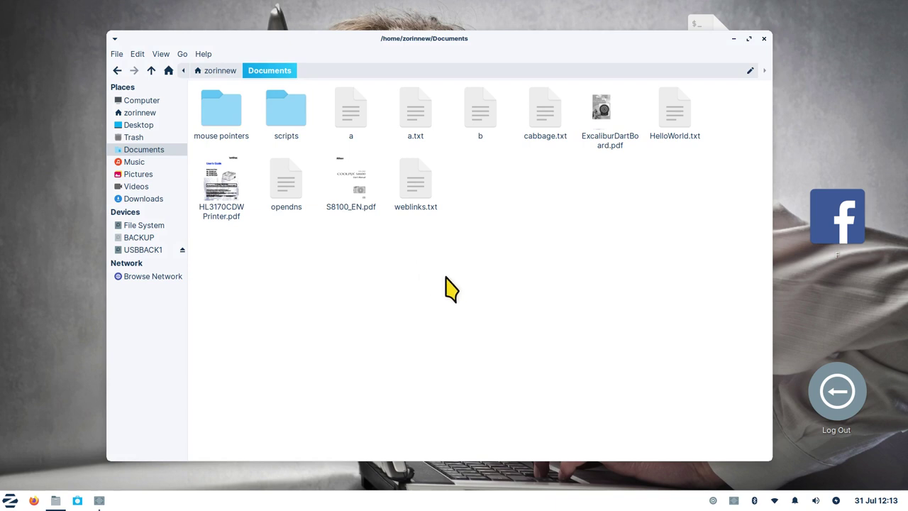
key("ctrl+plus")
key("ctrl+plus")
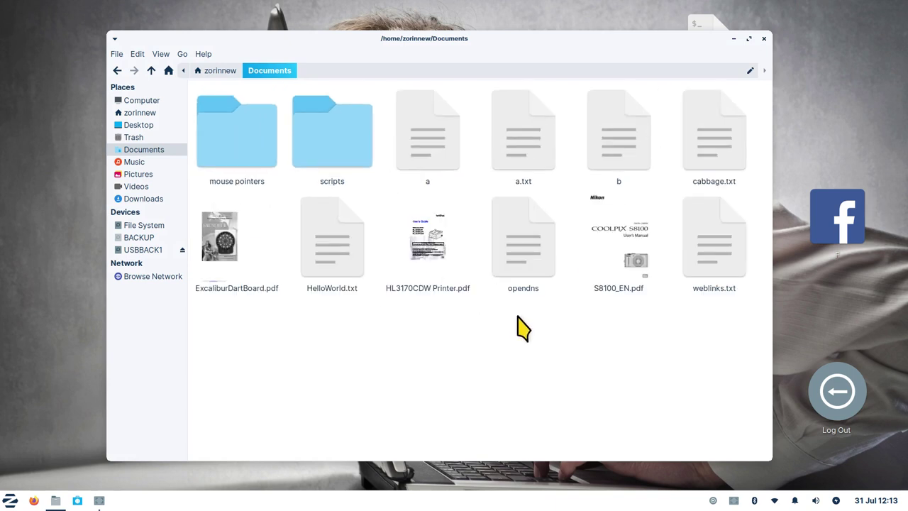
Compare the files a and a.txt in Documents by opening each in the text editor and closing it again.
left_click(444, 157)
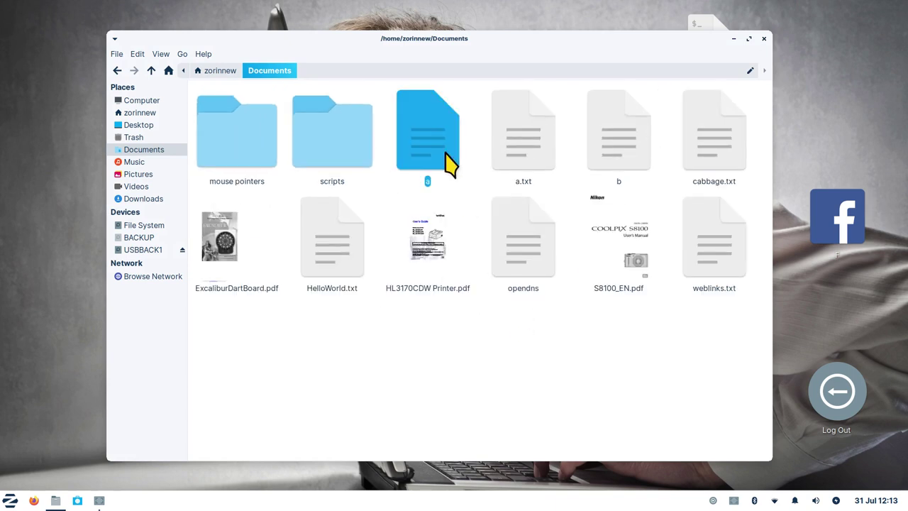
left_click(517, 150)
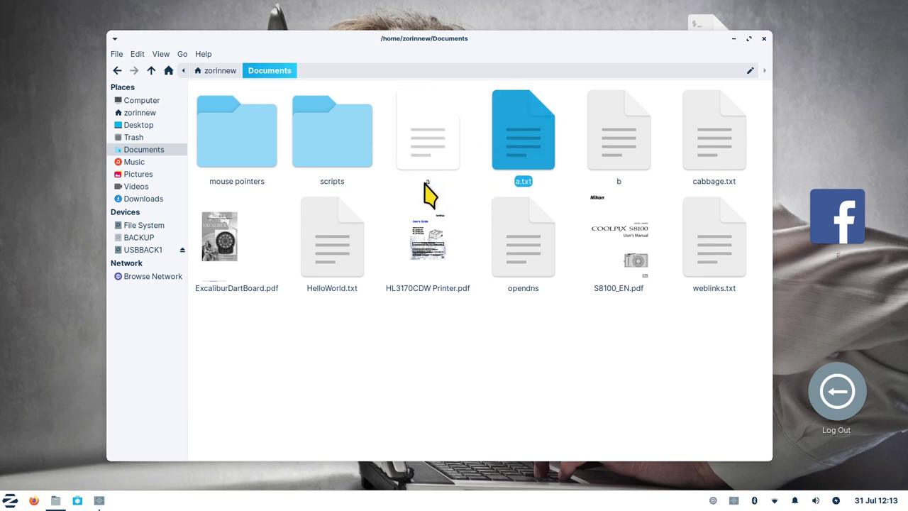
double_click(430, 146)
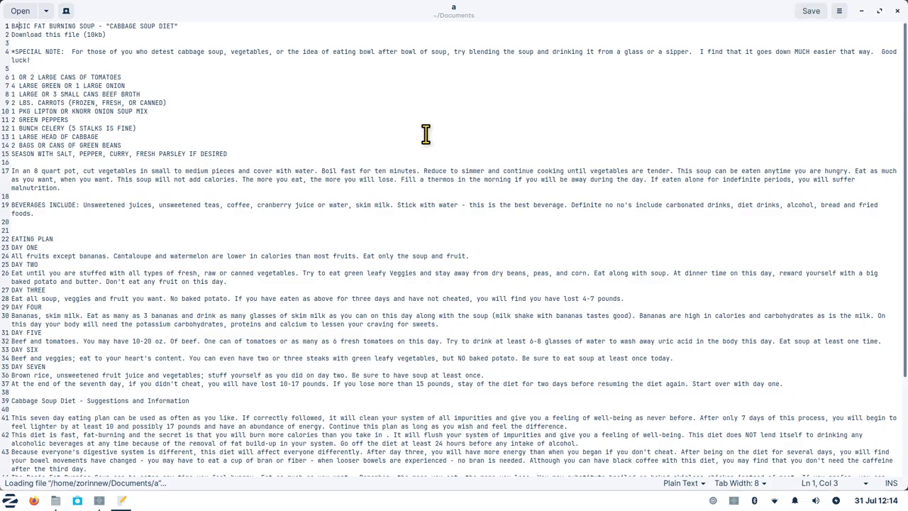
left_click(898, 11)
double_click(537, 142)
left_click(897, 11)
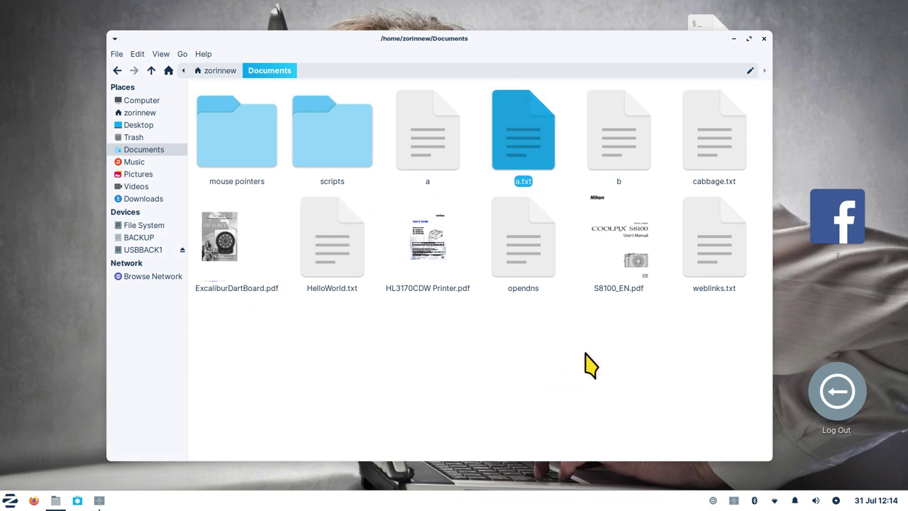
Open HL3170CDW Printer.pdf from Documents in the document viewer and shrink its pages to a tiny overview at 5.4%.
left_click(425, 242)
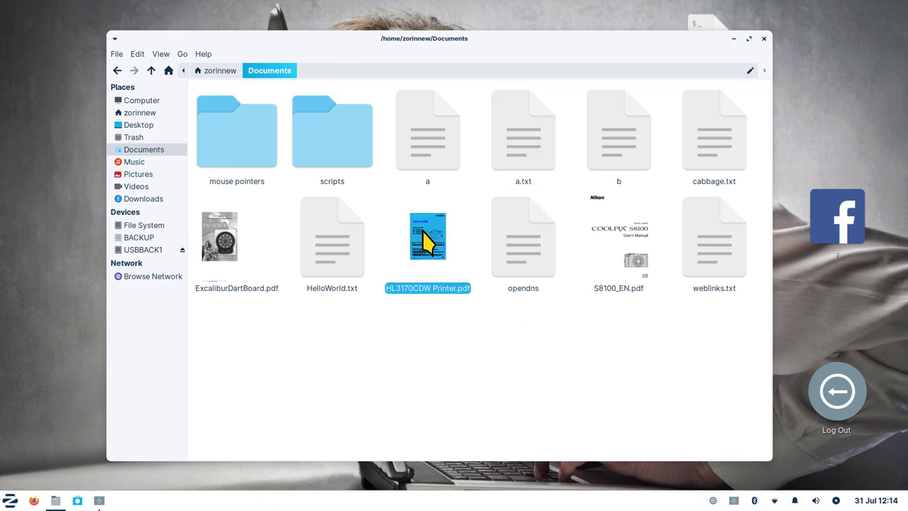
double_click(426, 243)
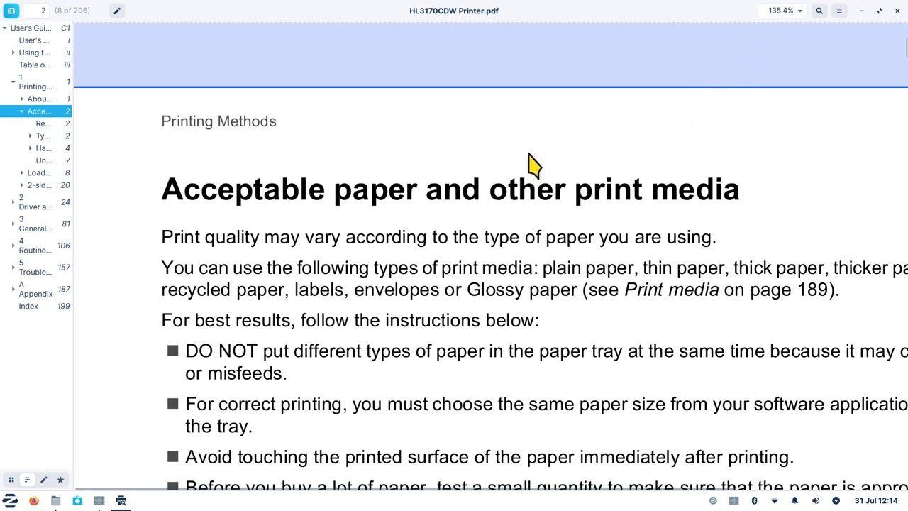
scroll(532, 165, "down", 5)
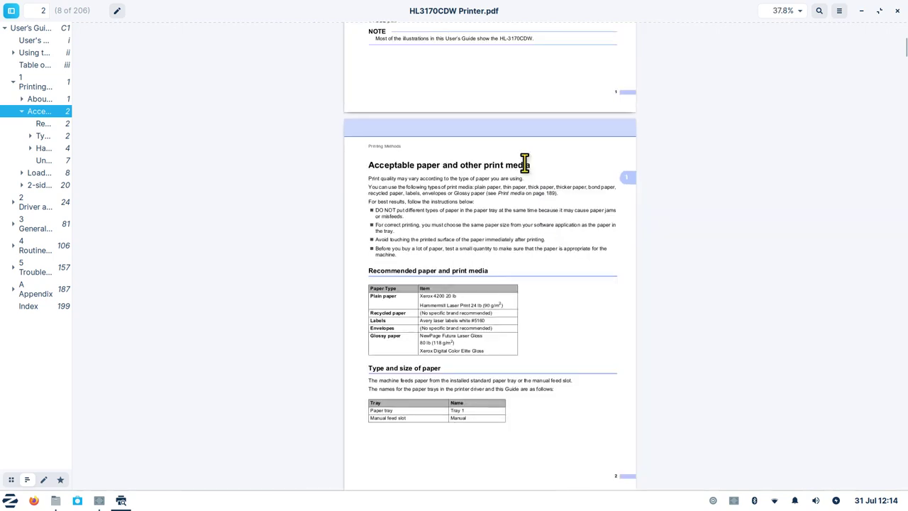
scroll(525, 164, "down", 5)
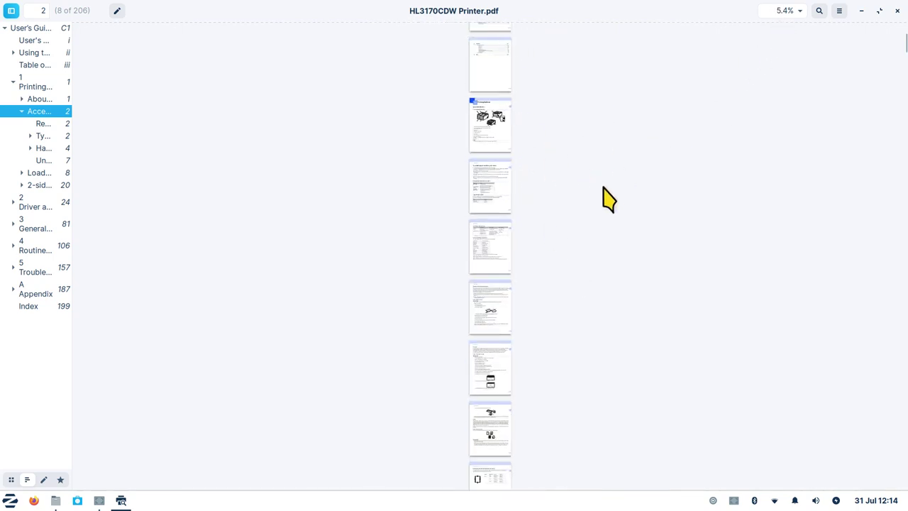
scroll(620, 233, "up", 5)
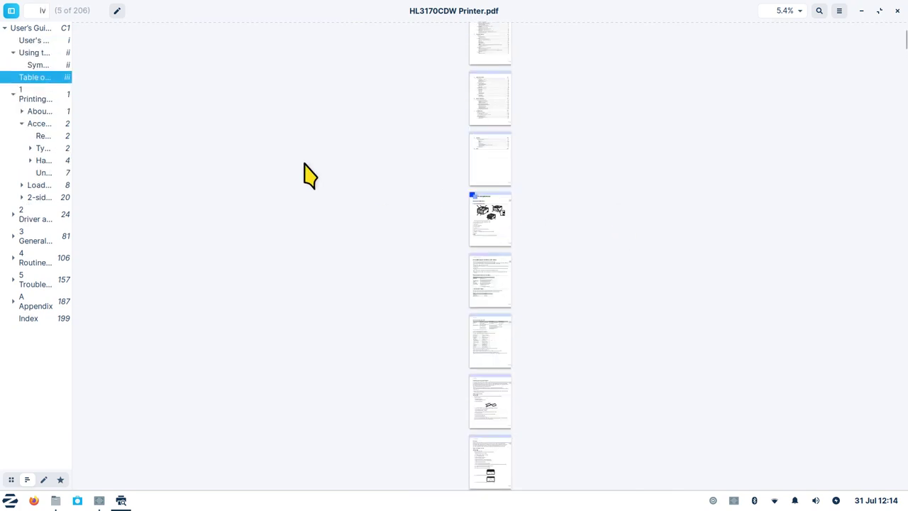
Examine the paper tray illustrations around page 6 of the printer manual at several zoom levels.
scroll(529, 146, "down", 10)
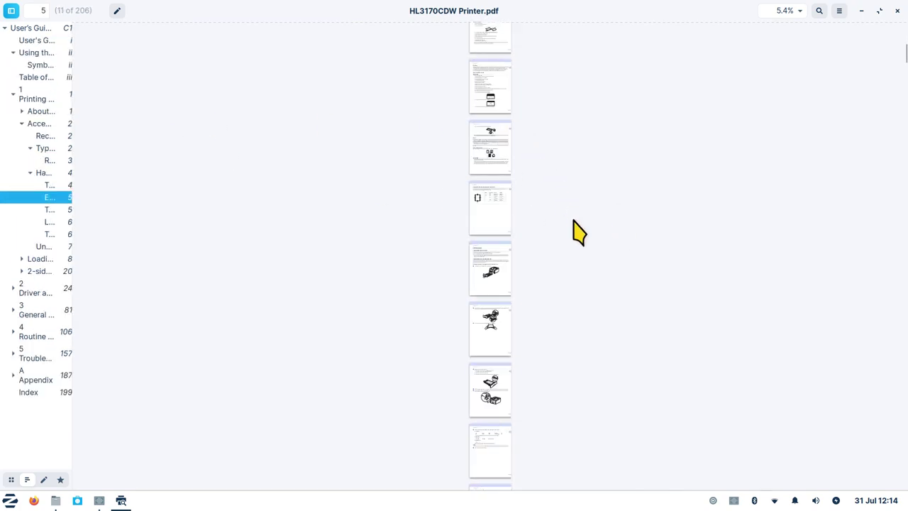
scroll(576, 230, "down", 3)
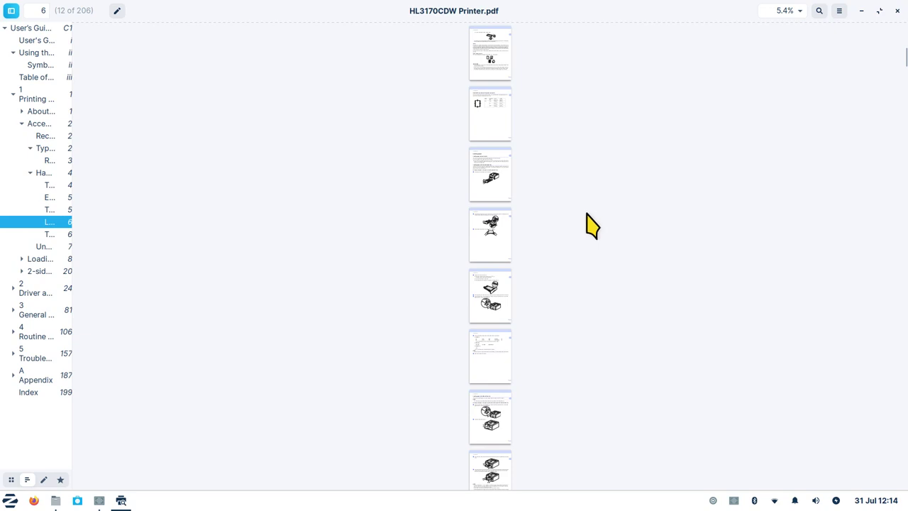
scroll(608, 237, "up", 4)
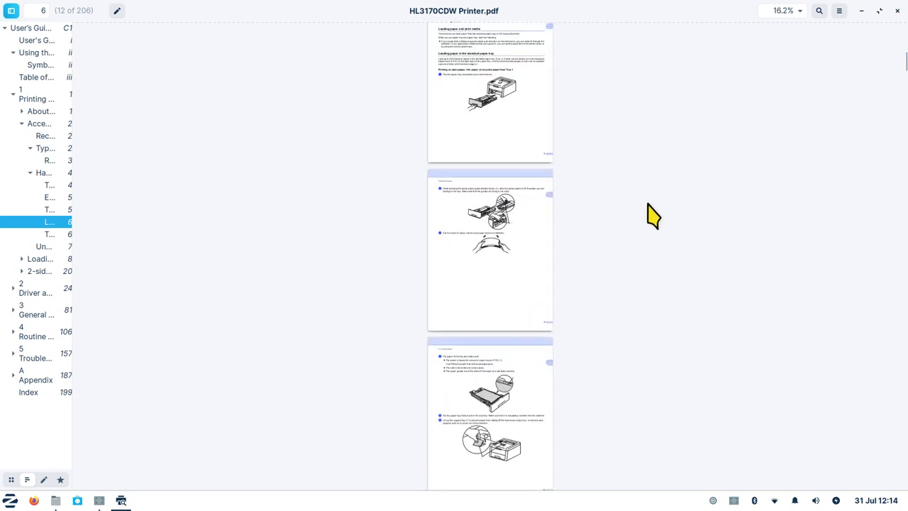
scroll(653, 242, "up", 5)
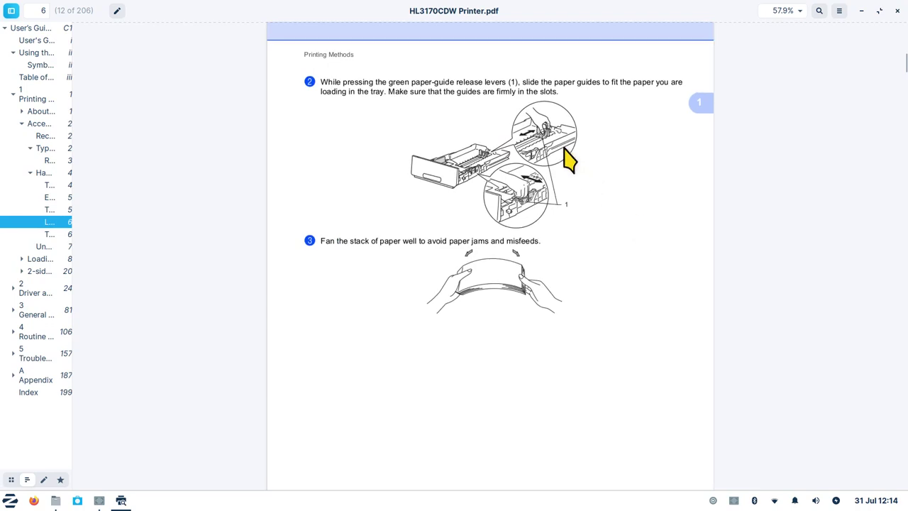
scroll(637, 181, "down", 3)
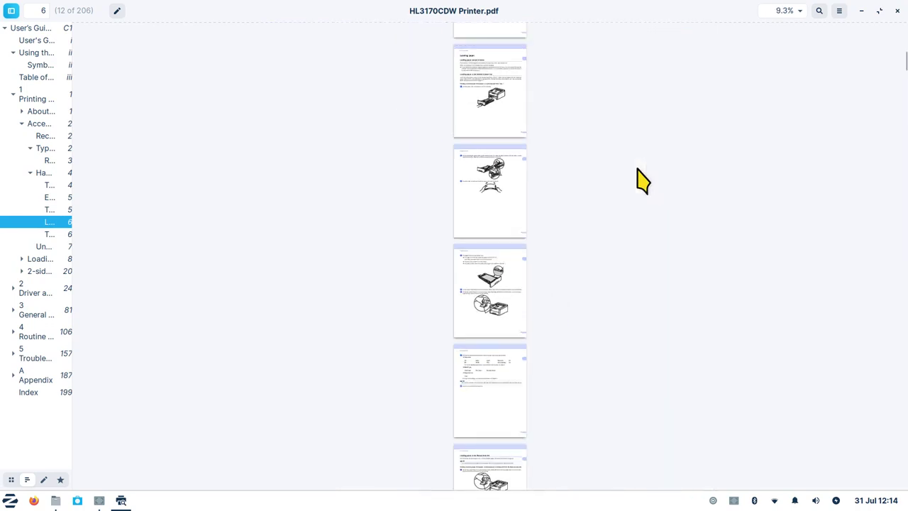
scroll(638, 178, "up", 10)
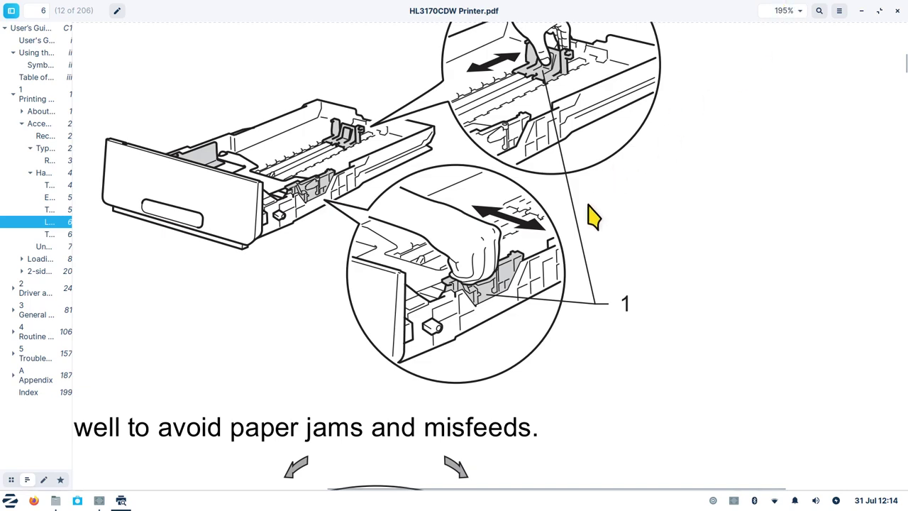
scroll(595, 204, "down", 8)
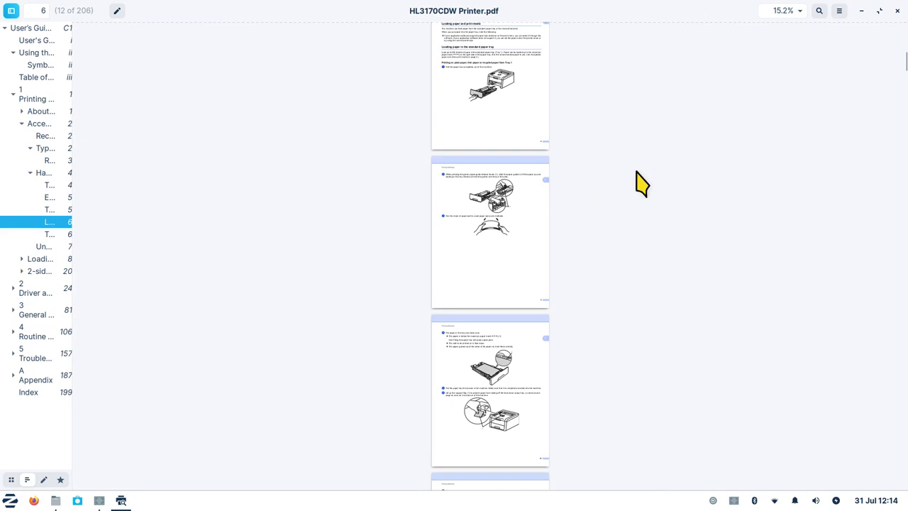
Examine the manual feed slot instructions on page 13 of the printer manual at several zoom levels and close the PDF.
scroll(641, 184, "down", 15)
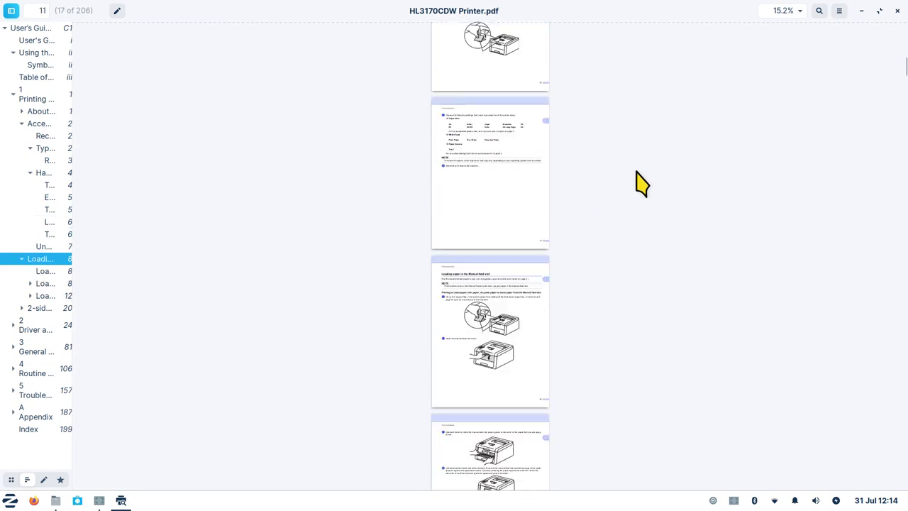
scroll(640, 187, "down", 2)
scroll(649, 209, "up", 6)
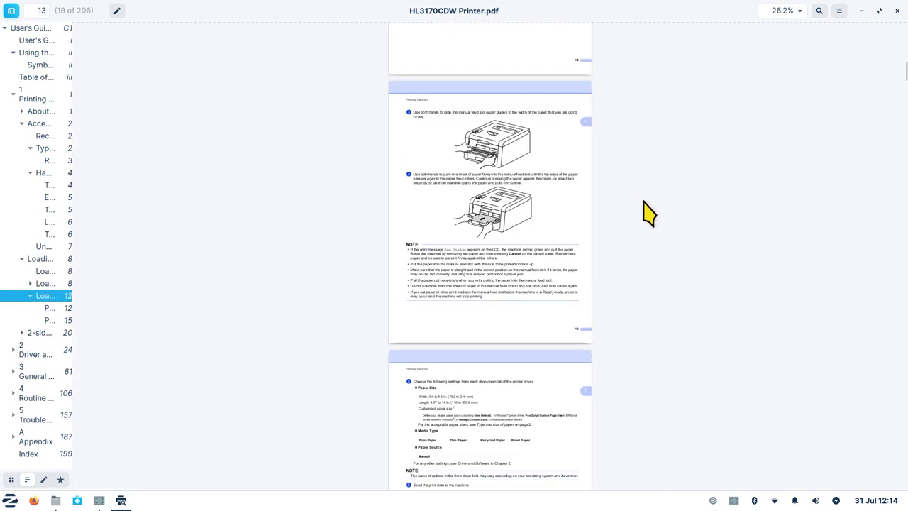
scroll(648, 213, "down", 6)
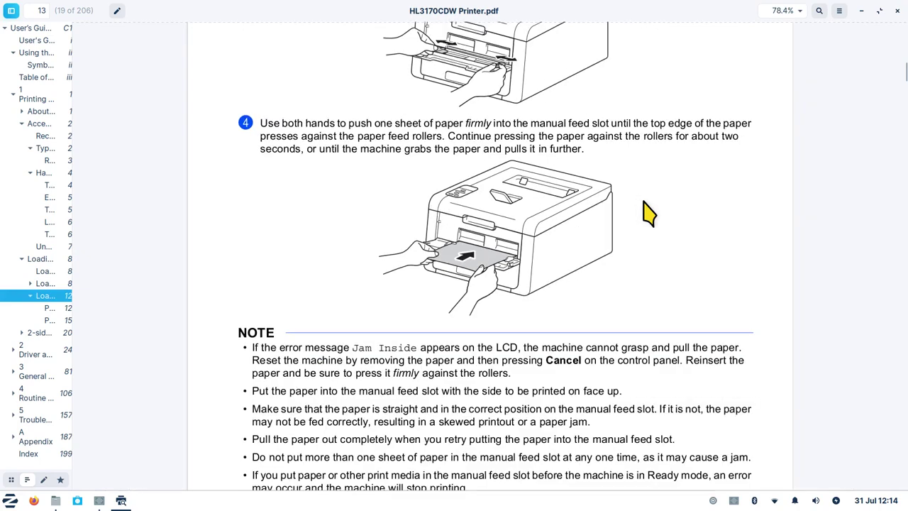
scroll(648, 212, "up", 7)
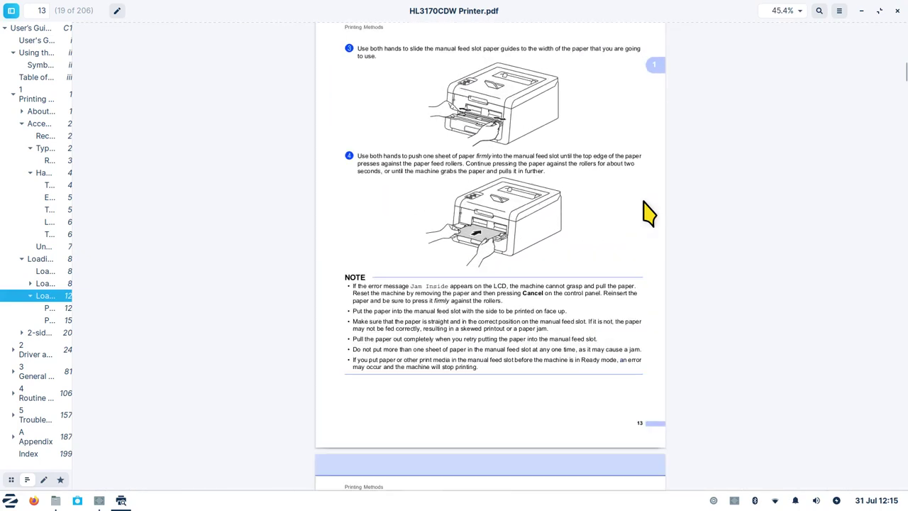
scroll(648, 212, "down", 6)
scroll(648, 209, "up", 4)
scroll(648, 205, "down", 3)
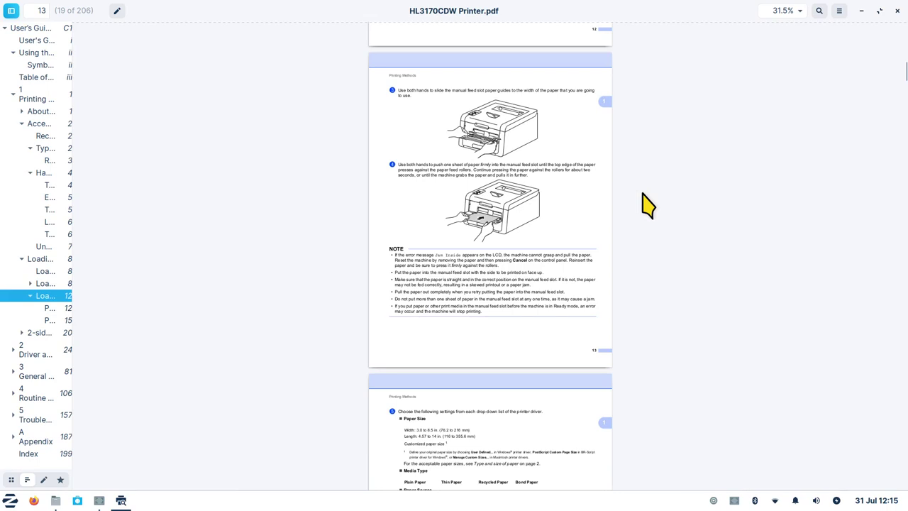
key("ctrl+w")
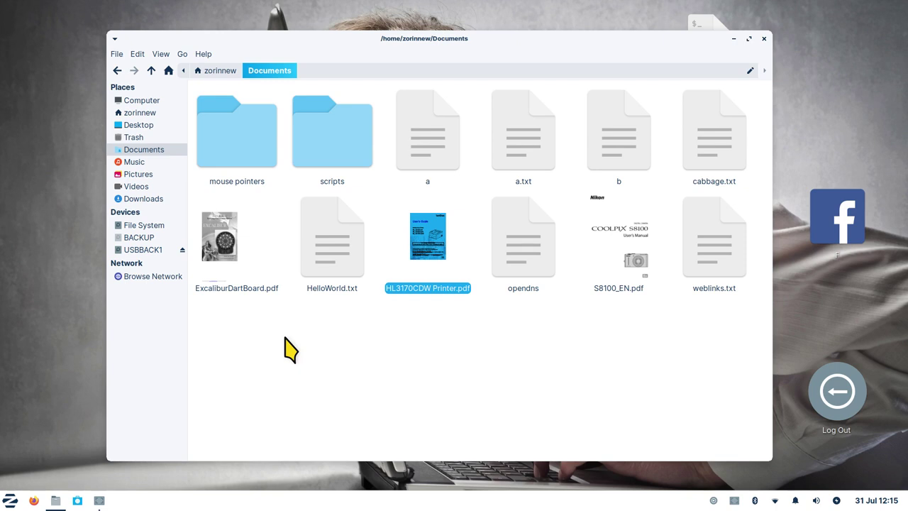
Browse the File System with smaller icons to the /usr/share folder and jump to the entries starting with "i".
left_click(141, 227)
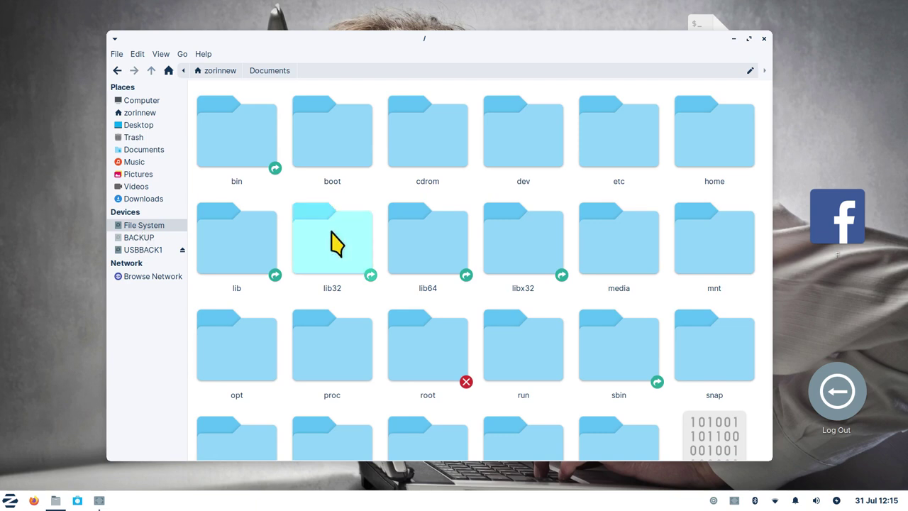
key("ctrl+minus")
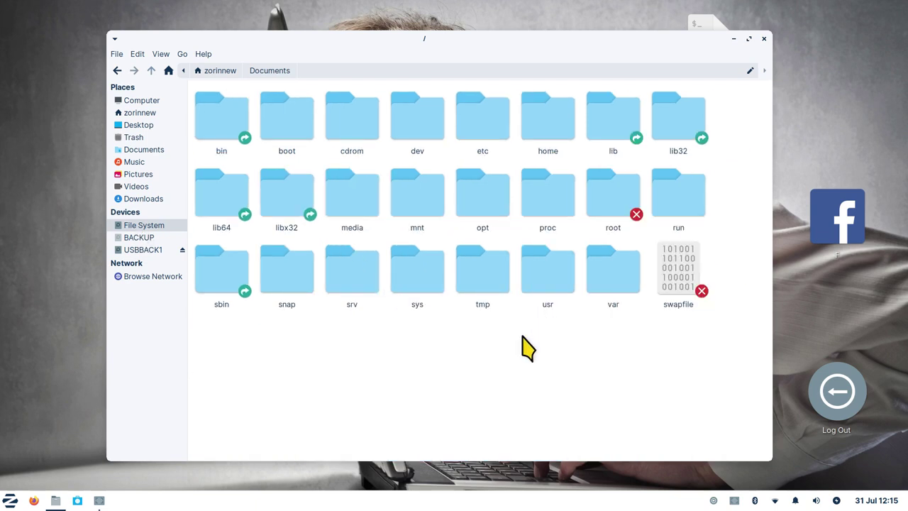
double_click(555, 285)
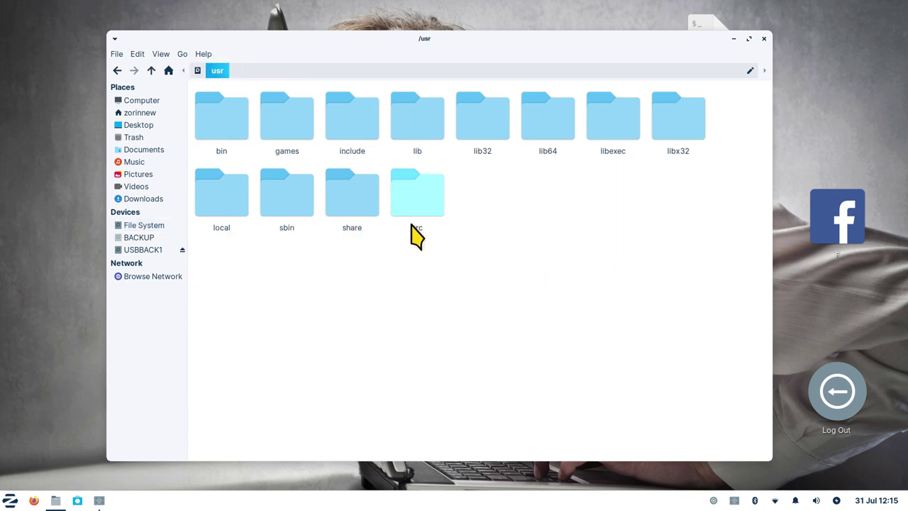
left_click(358, 203)
double_click(358, 202)
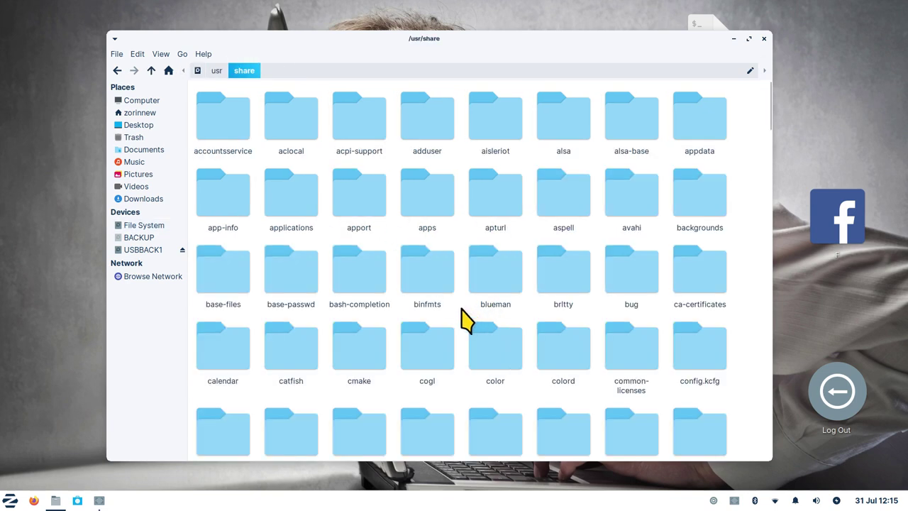
type("i")
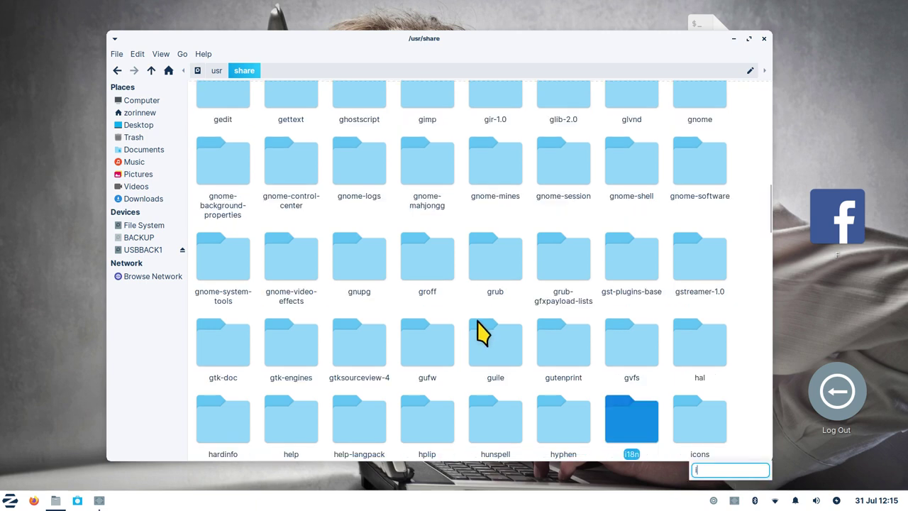
Look into /usr/share/icons, return to the home folder, and show hidden files to open its .icons folder.
double_click(705, 426)
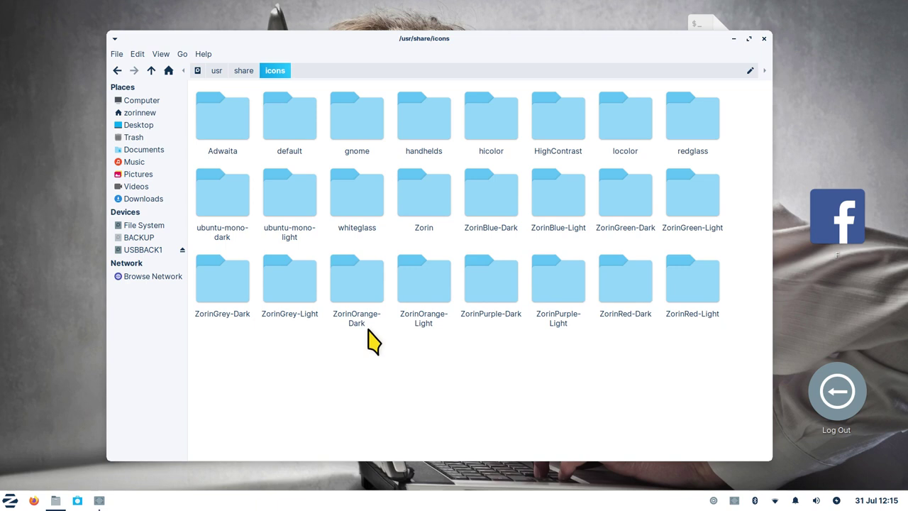
left_click(140, 112)
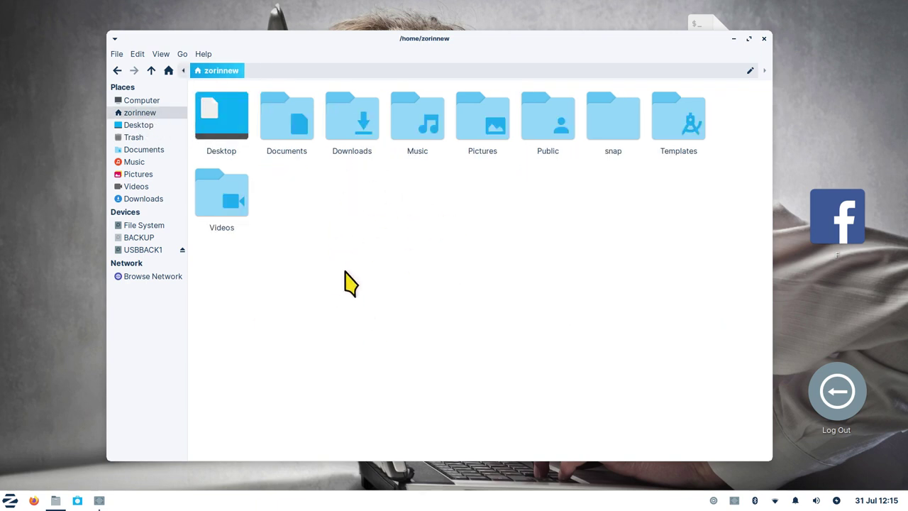
left_click(162, 55)
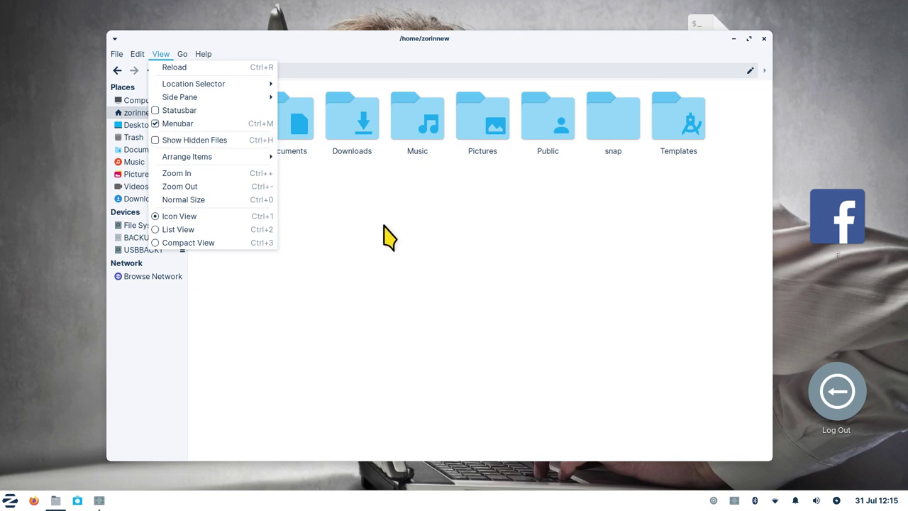
left_click(532, 393)
key("ctrl+h")
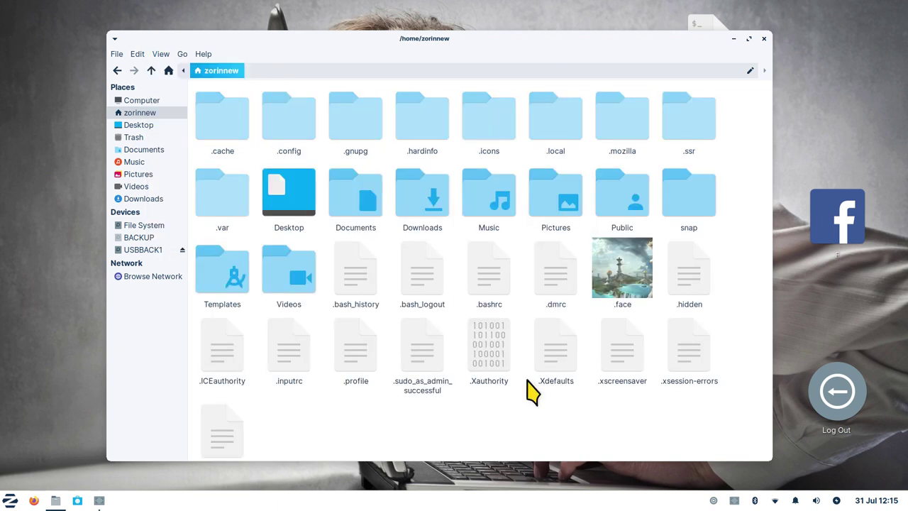
double_click(489, 118)
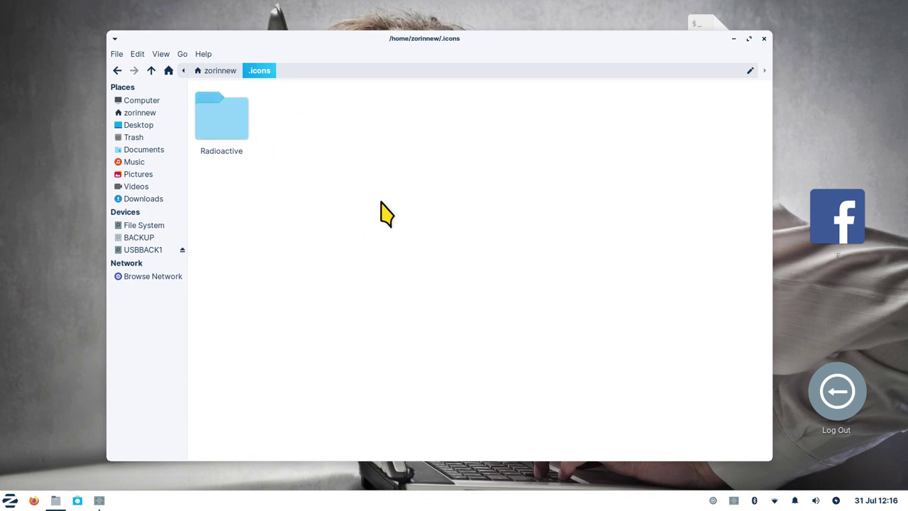
Hide the hidden files in the home folder again and open the BACKUP drive.
left_click(221, 71)
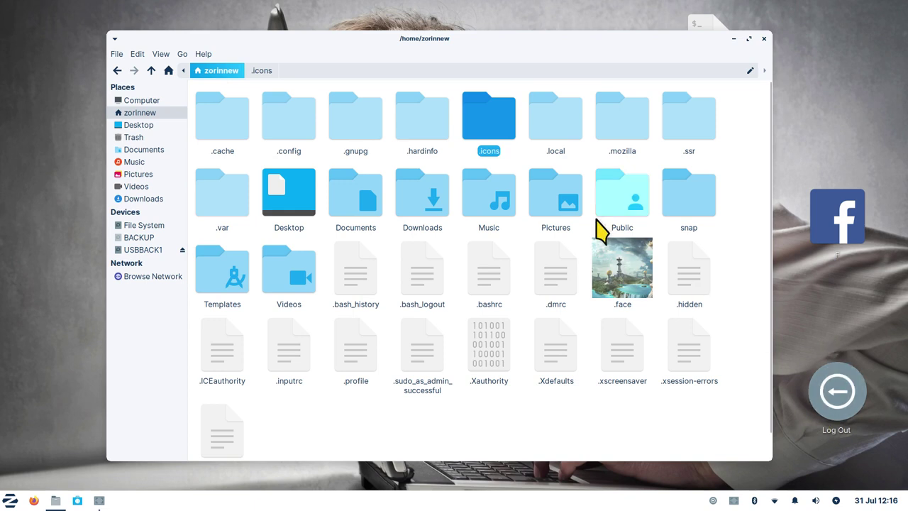
key("ctrl+h")
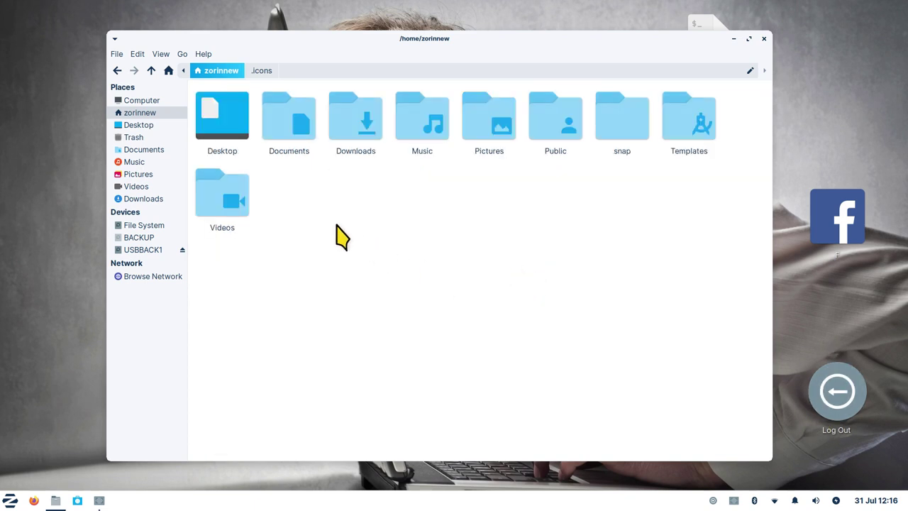
left_click(140, 239)
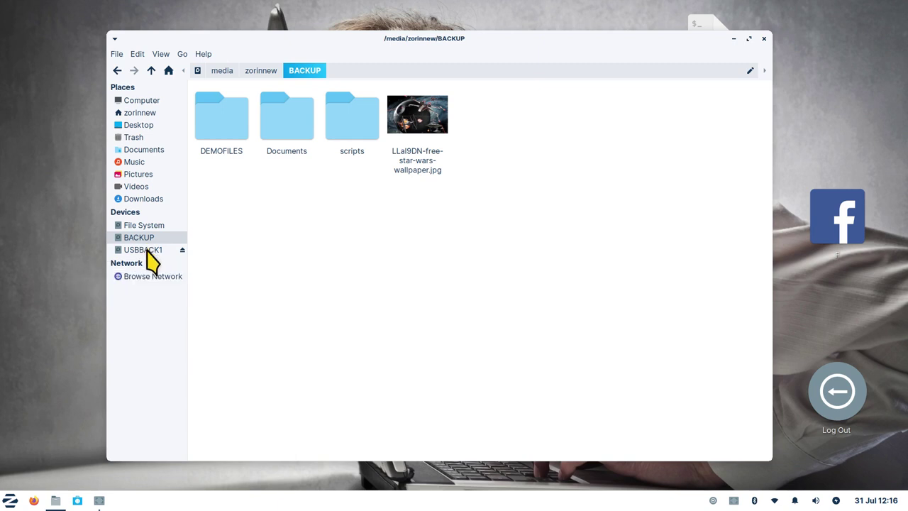
Delete the Documents, Music and Pictures folders from the USBBACK1 drive and move the window clear of the desktop script.
left_click(146, 251)
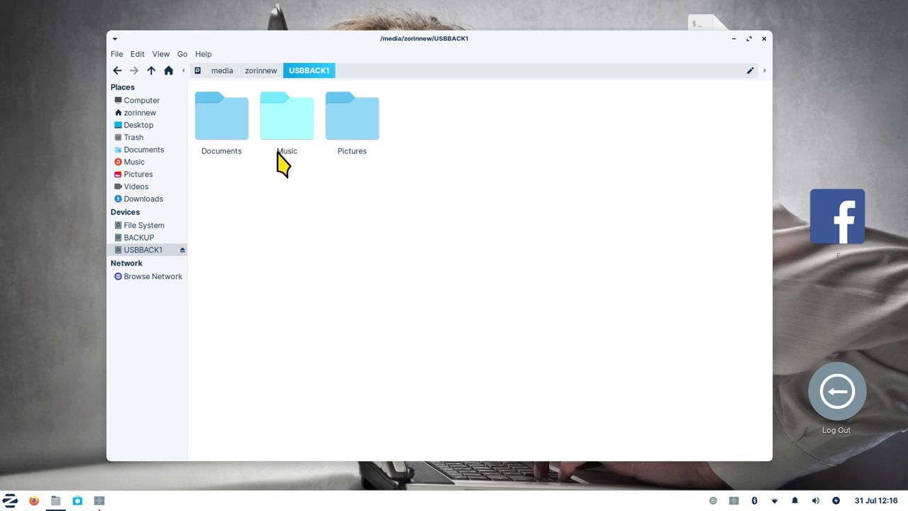
left_click_drag(556, 45, 614, 48)
left_click_drag(535, 100, 293, 173)
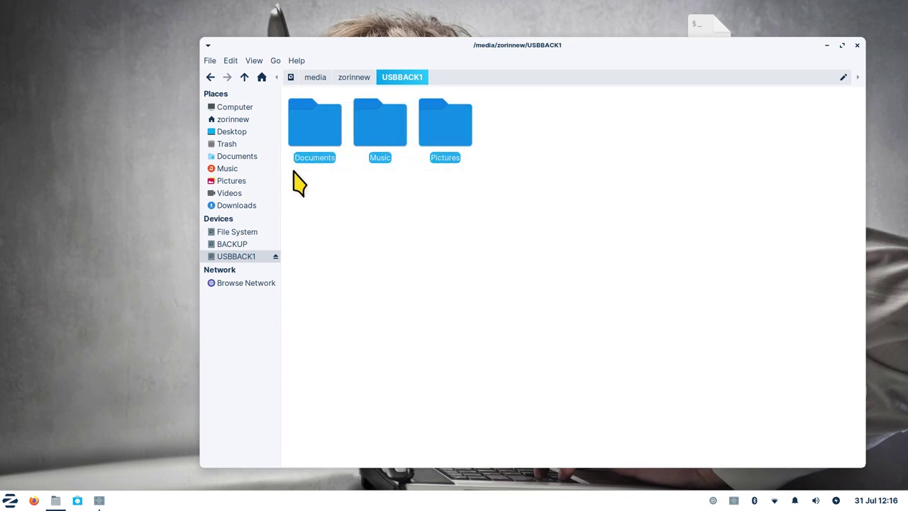
key("Delete")
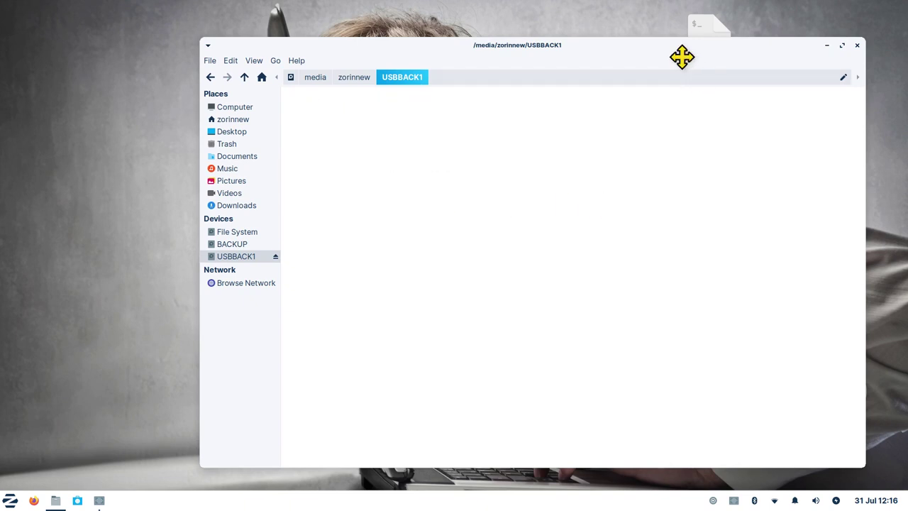
left_click_drag(681, 57, 500, 56)
mouse_move(708, 67)
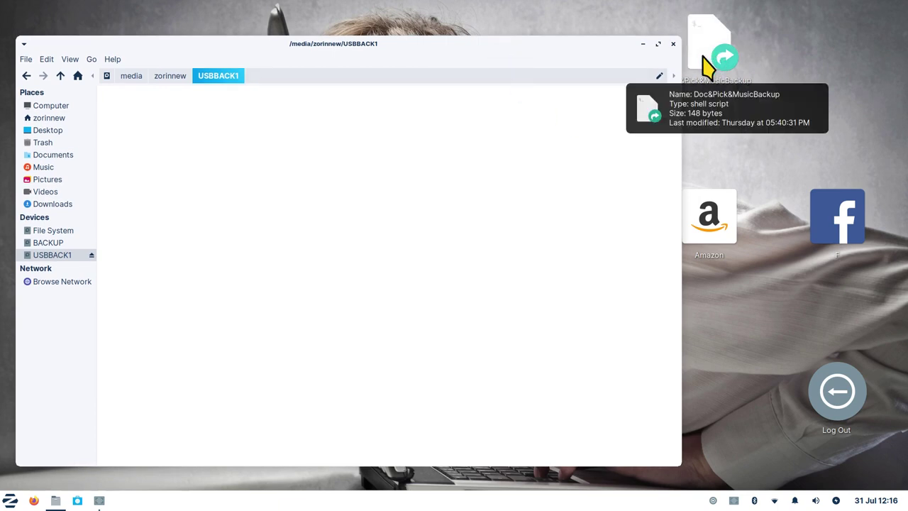
Open the Doc&Pick&MusicBackup script from the scripts folder in Documents and close it.
left_click(48, 155)
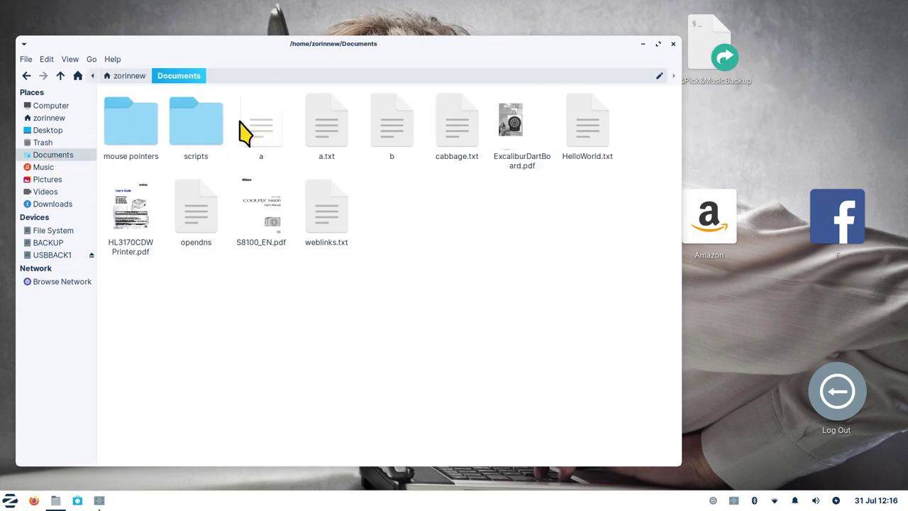
double_click(205, 135)
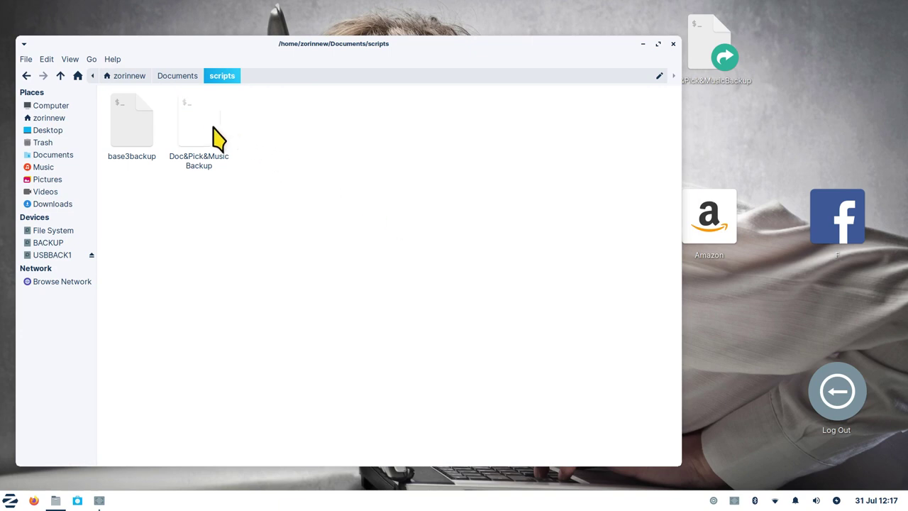
double_click(217, 138)
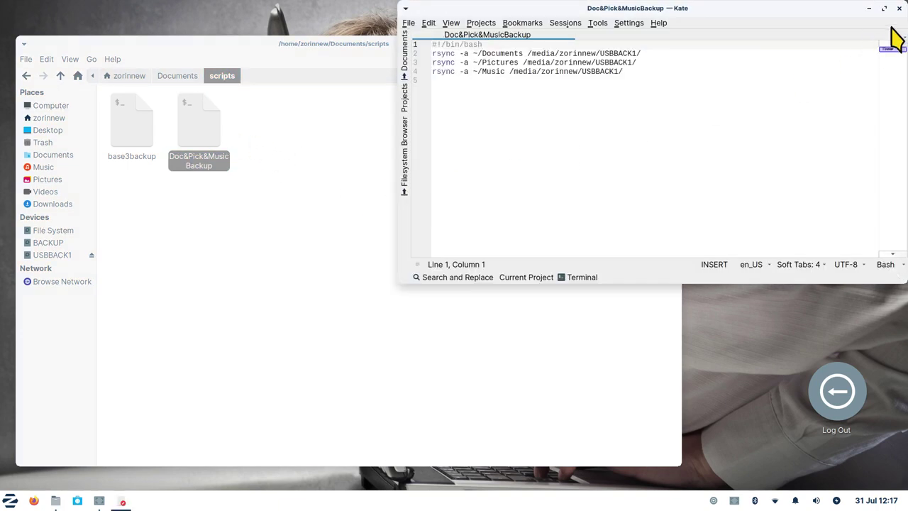
left_click(899, 8)
Reopen the Doc&Pick&MusicBackup script in Kate, enlarge the text to read its lines, highlight #!/bin/bash, and close it.
right_click(204, 118)
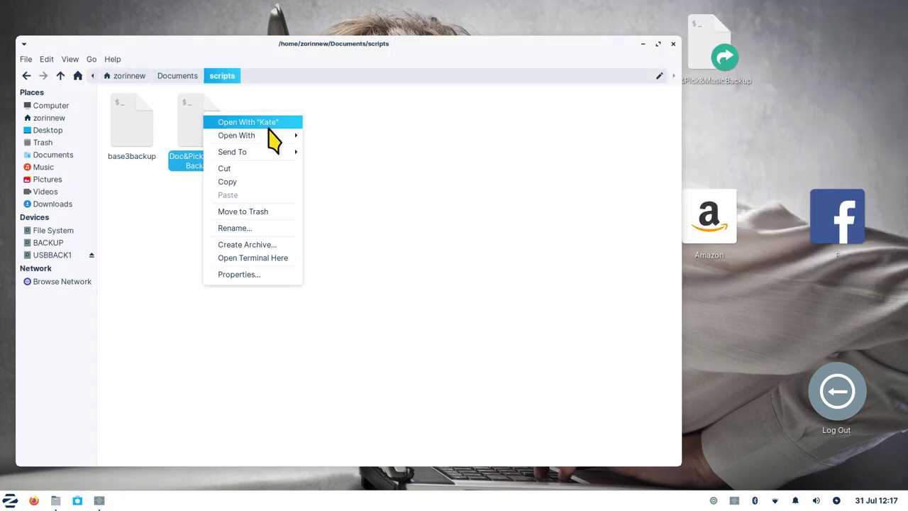
left_click(266, 122)
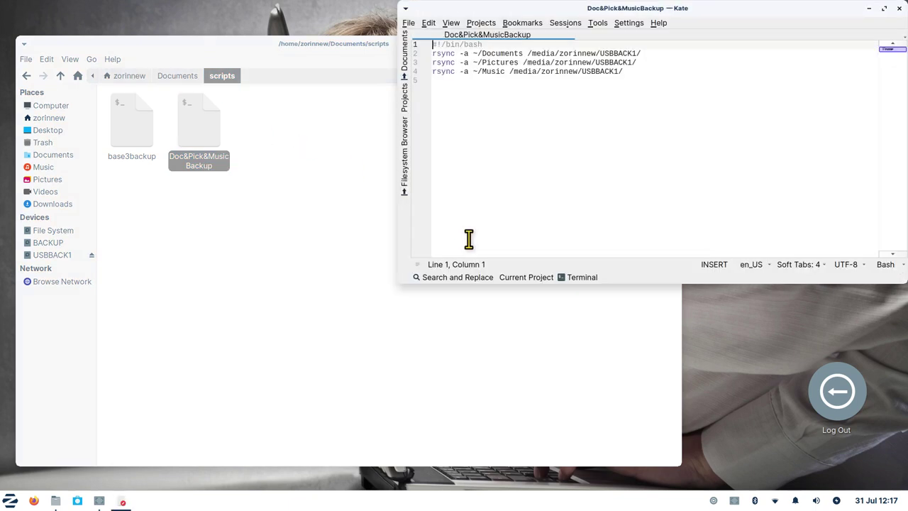
left_click_drag(680, 11, 437, 156)
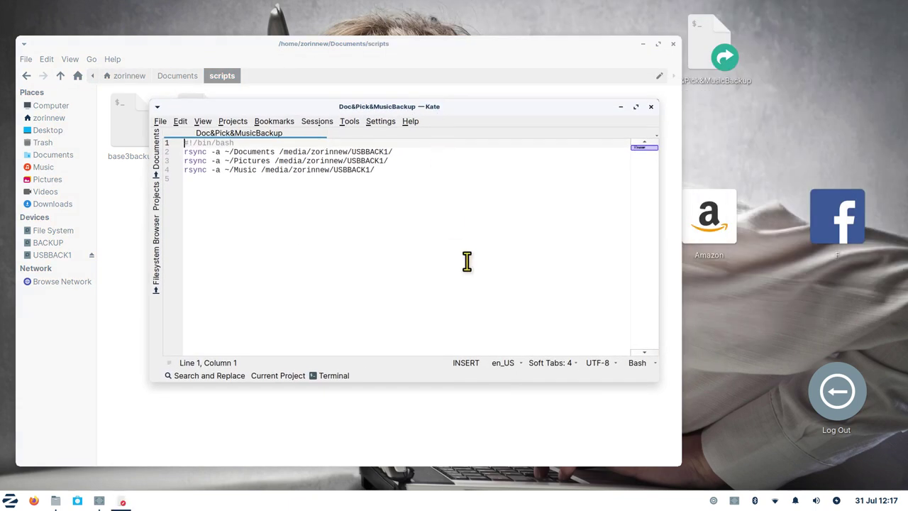
key("ctrl+plus")
key("ctrl+plus")
key("ctrl+plus")
key("ctrl+plus")
key("ctrl+plus")
key("ctrl+plus")
key("ctrl+plus")
key("ctrl+plus")
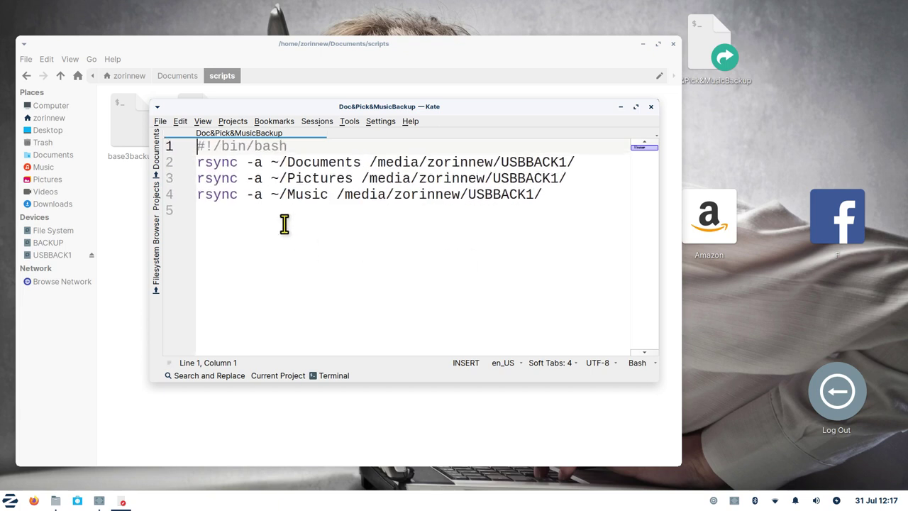
left_click_drag(298, 146, 188, 146)
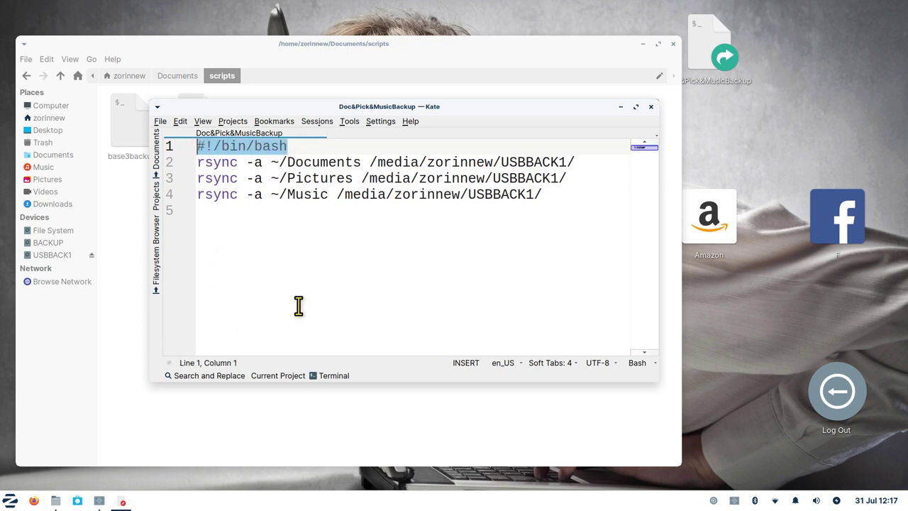
left_click(650, 107)
Check the permissions of the Doc&Pick&MusicBackup script in its properties.
right_click(213, 128)
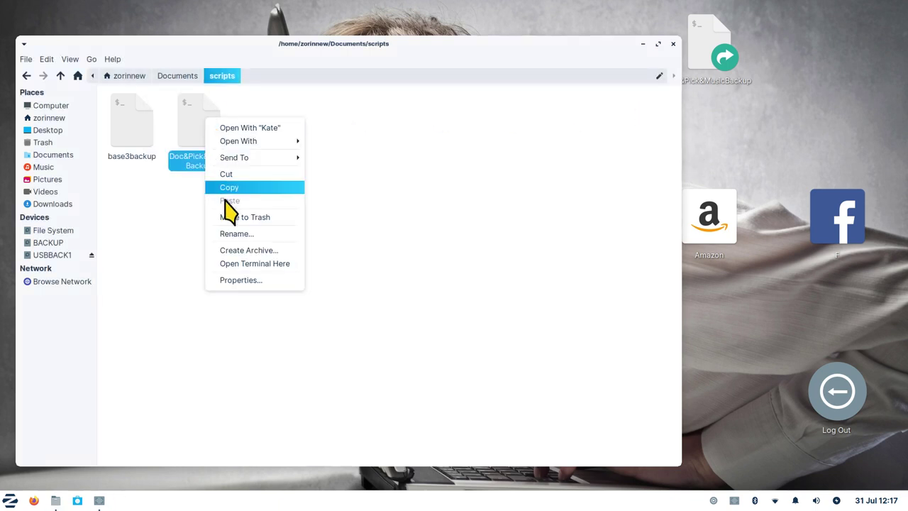
left_click(257, 281)
left_click(366, 183)
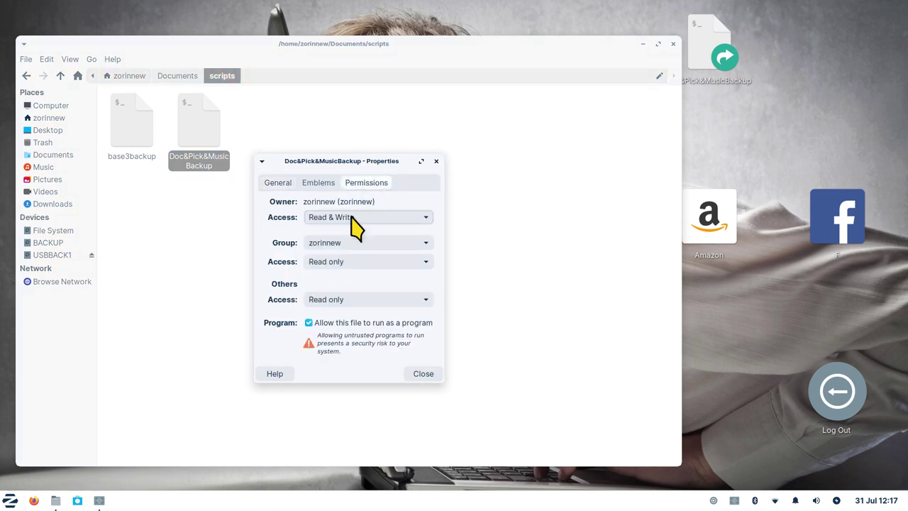
left_click(426, 373)
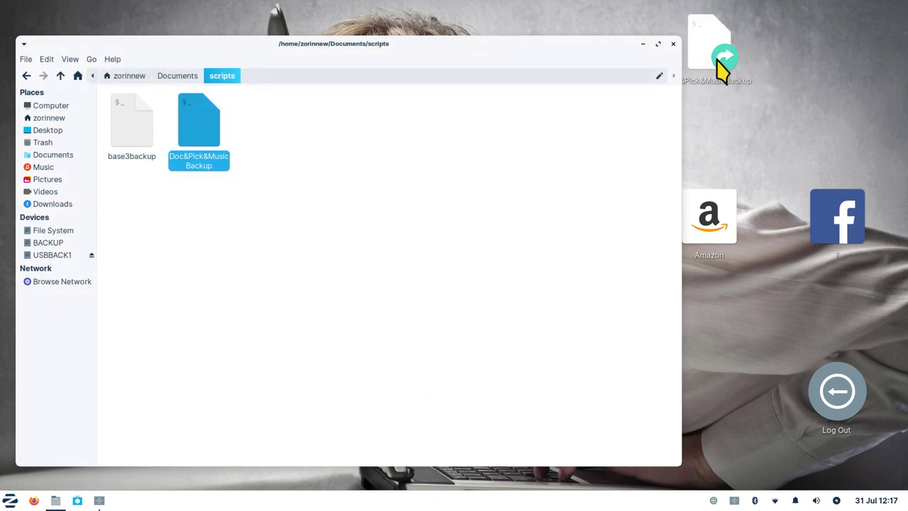
right_click(197, 113)
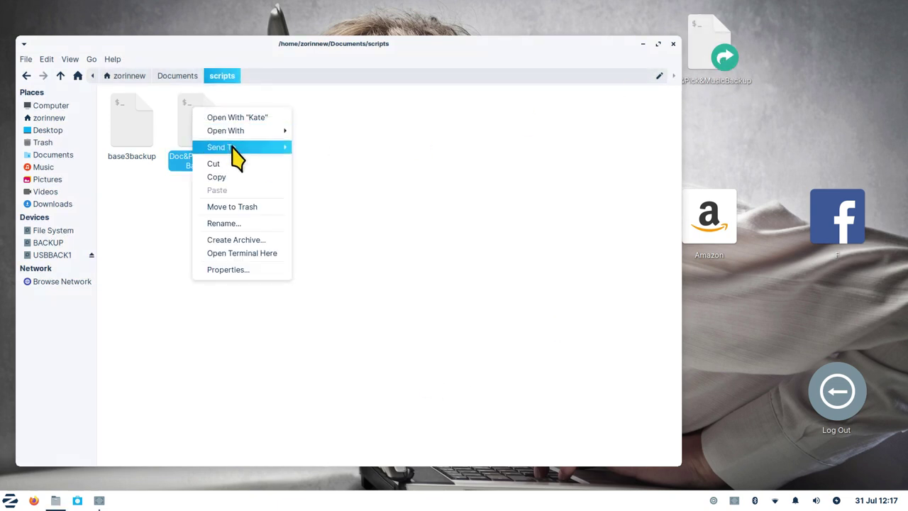
mouse_move(235, 147)
left_click(563, 174)
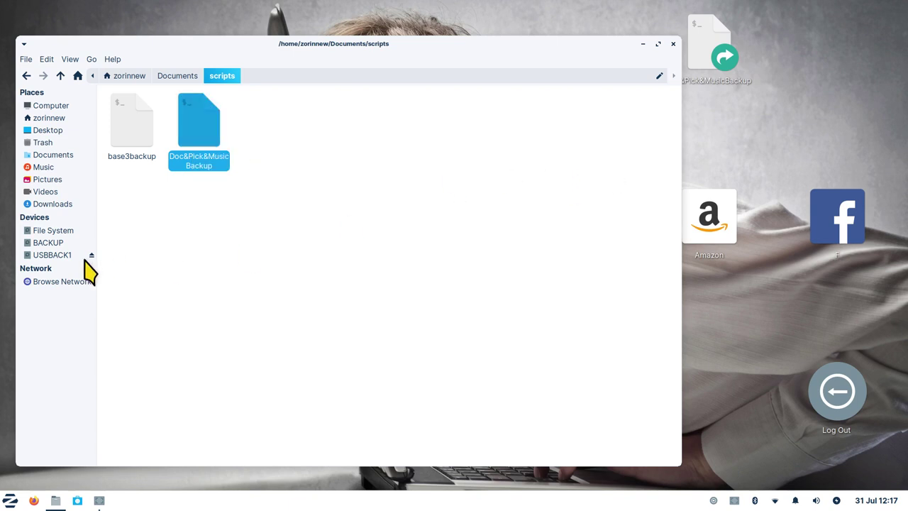
Show the USBBACK1 drive, run the Doc&Pick&MusicBackup script from the desktop, and minimise the file window.
left_click(64, 257)
double_click(710, 43)
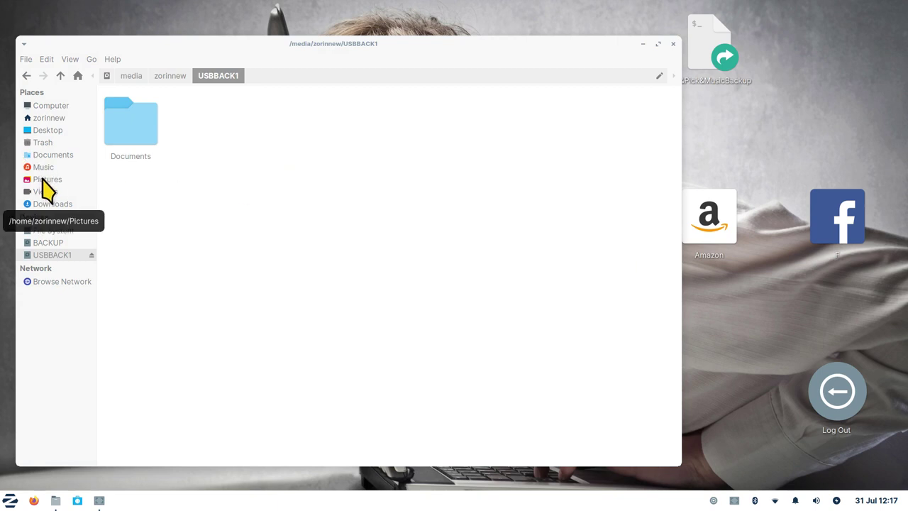
left_click(643, 44)
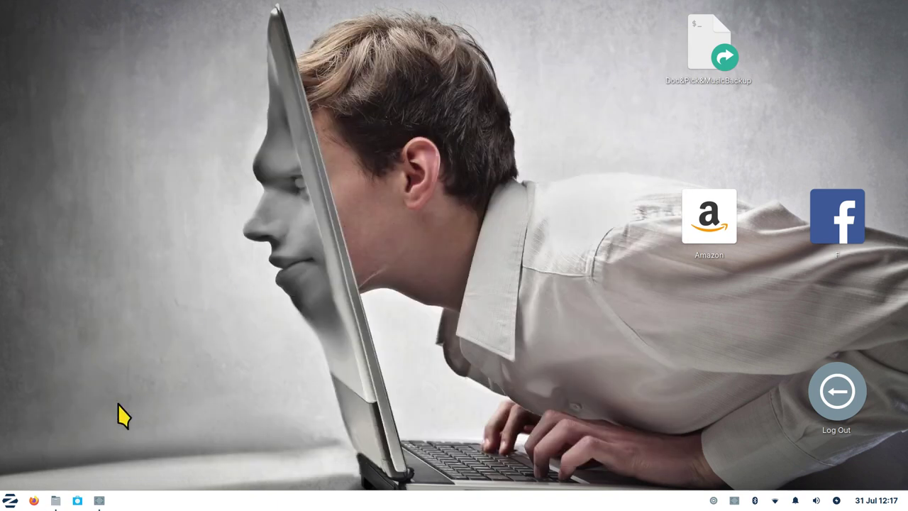
Open the software store and search the installed applications for "back".
left_click(78, 501)
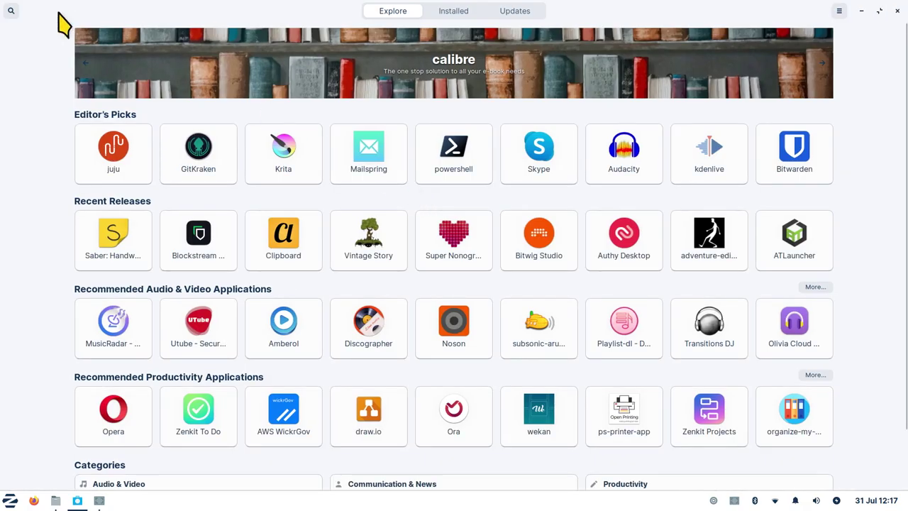
left_click(10, 500)
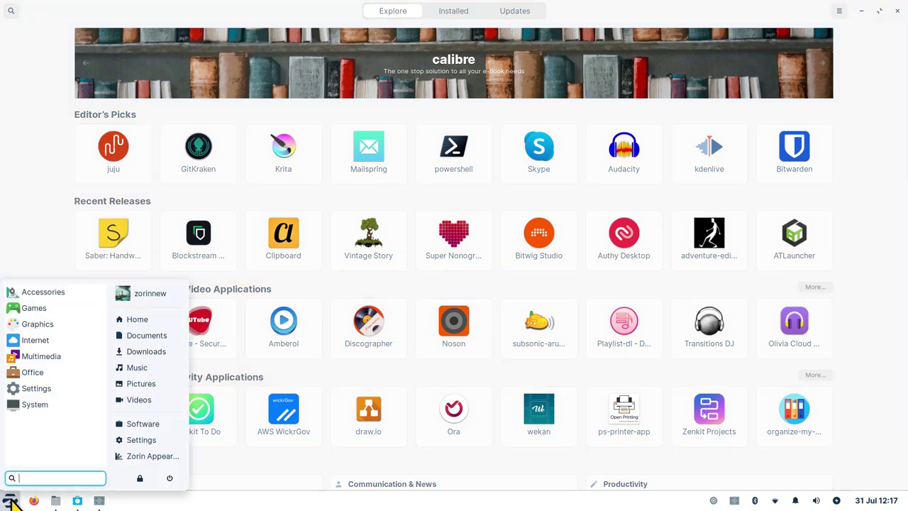
type("back")
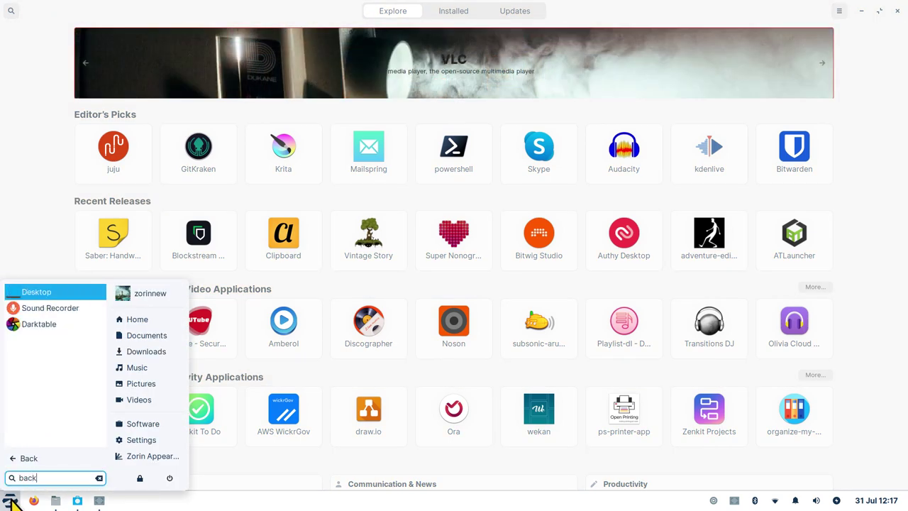
left_click(61, 178)
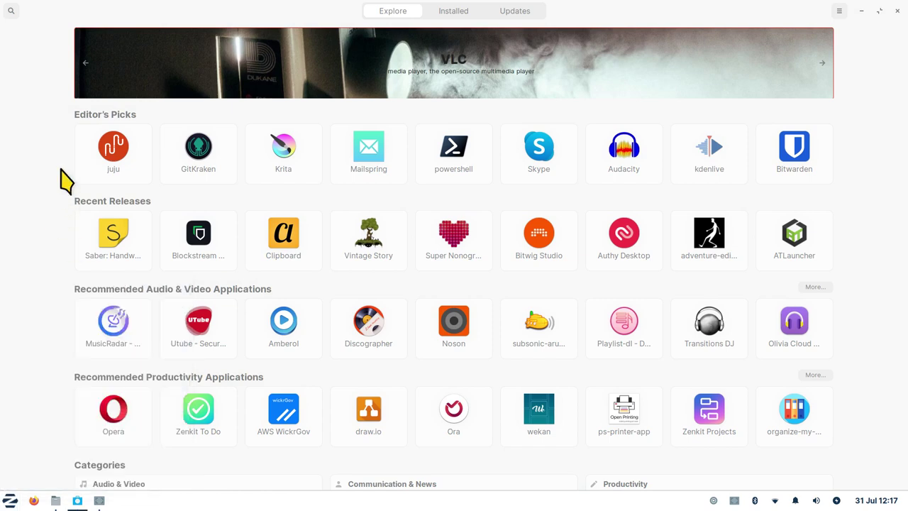
Search the software store for "backup" and view Timeshift's page with its snapshot type screenshot.
left_click(11, 11)
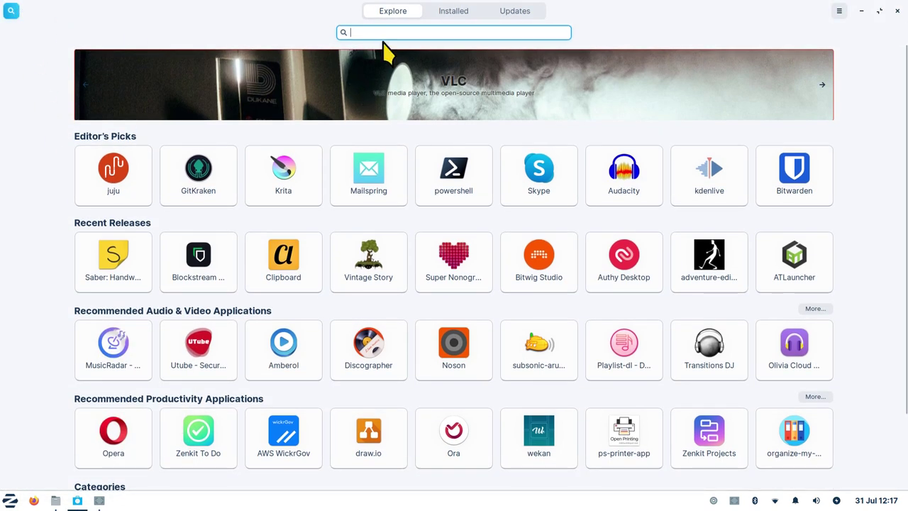
type("backup")
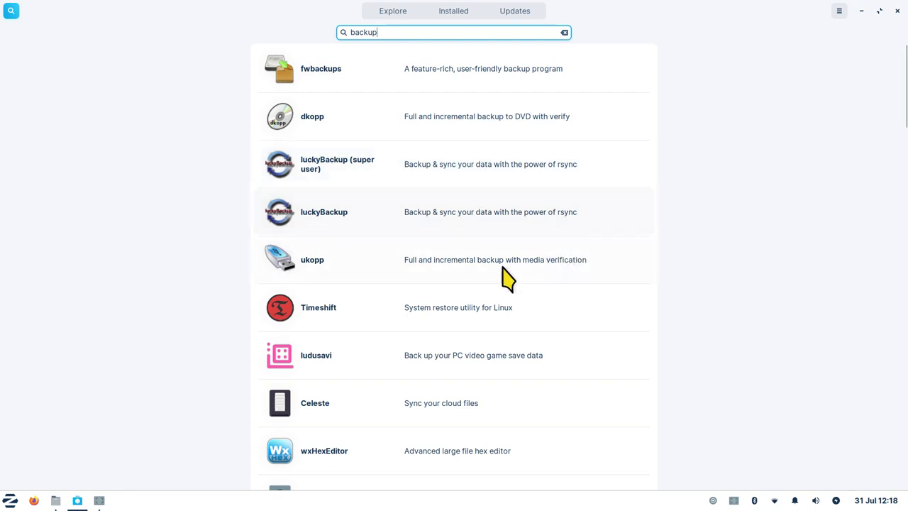
left_click(449, 316)
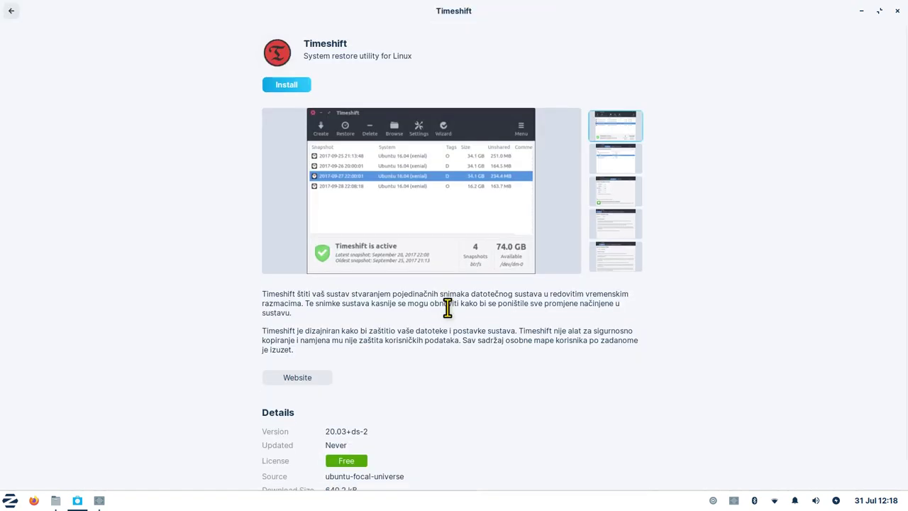
left_click(618, 227)
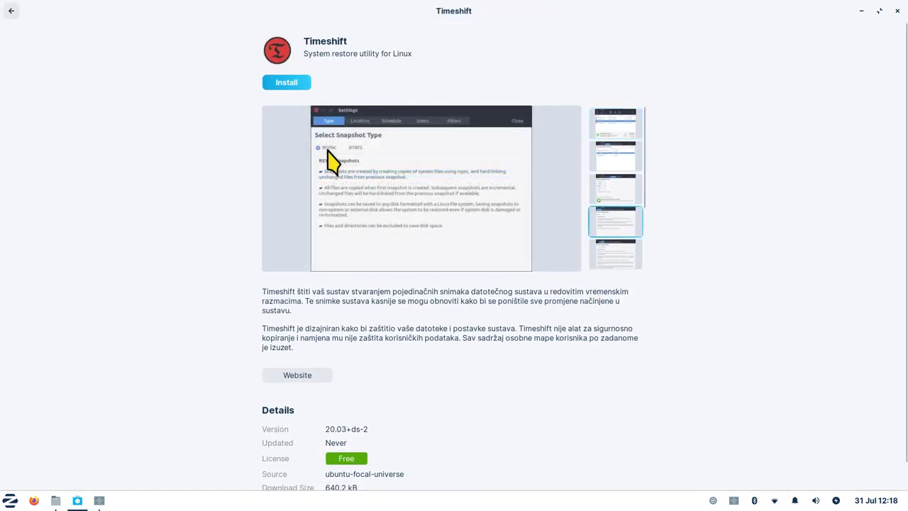
Close the software store, and bring up the USBBACK1 drive's file window to show its backed-up folders before closing it.
left_click(11, 11)
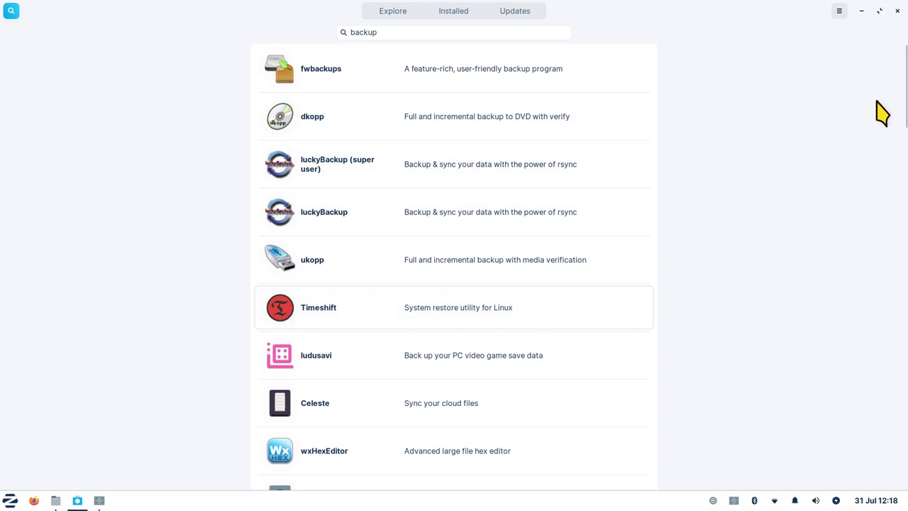
left_click(898, 11)
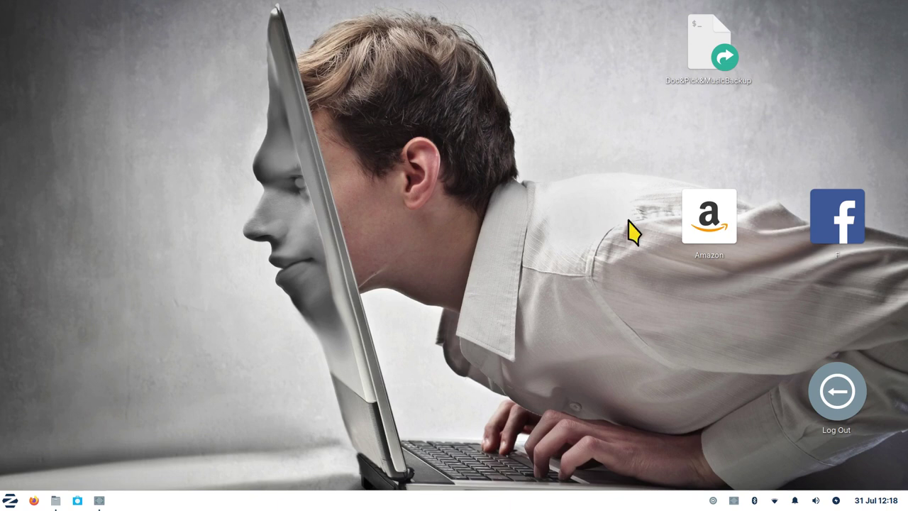
left_click(52, 500)
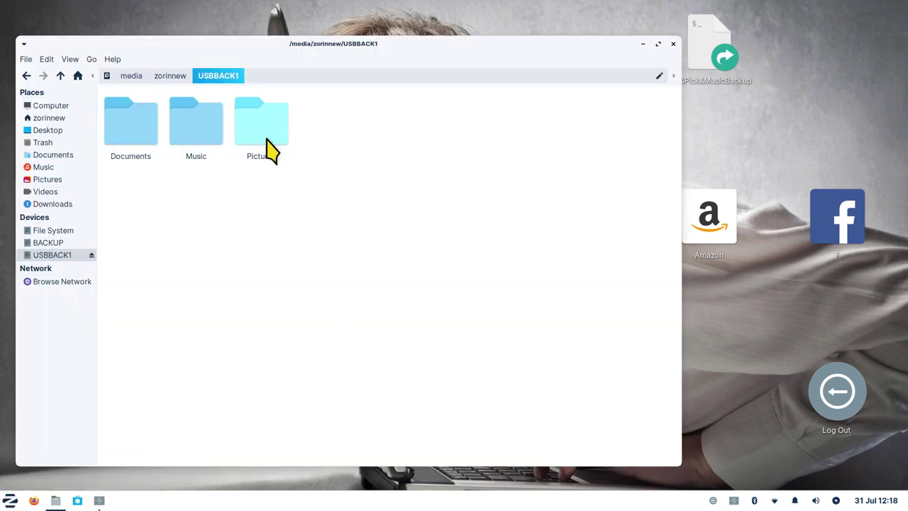
left_click_drag(383, 58, 446, 53)
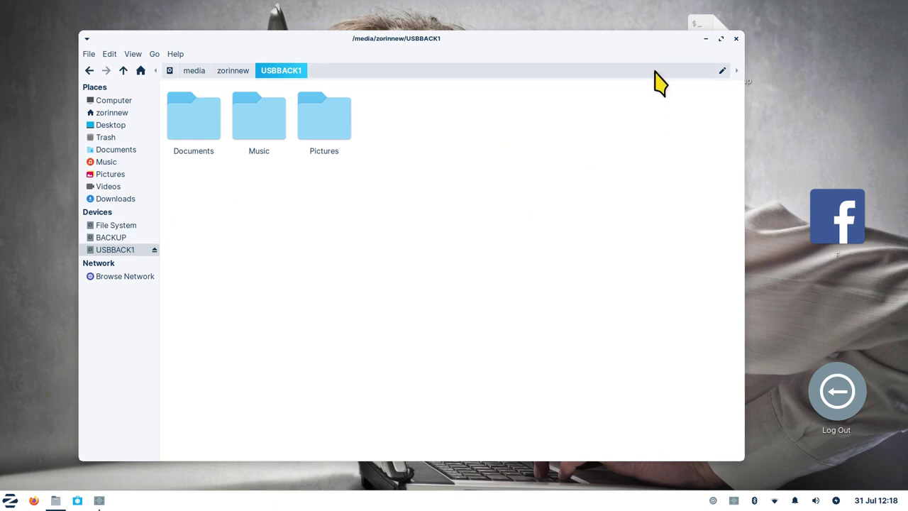
left_click_drag(654, 41, 562, 51)
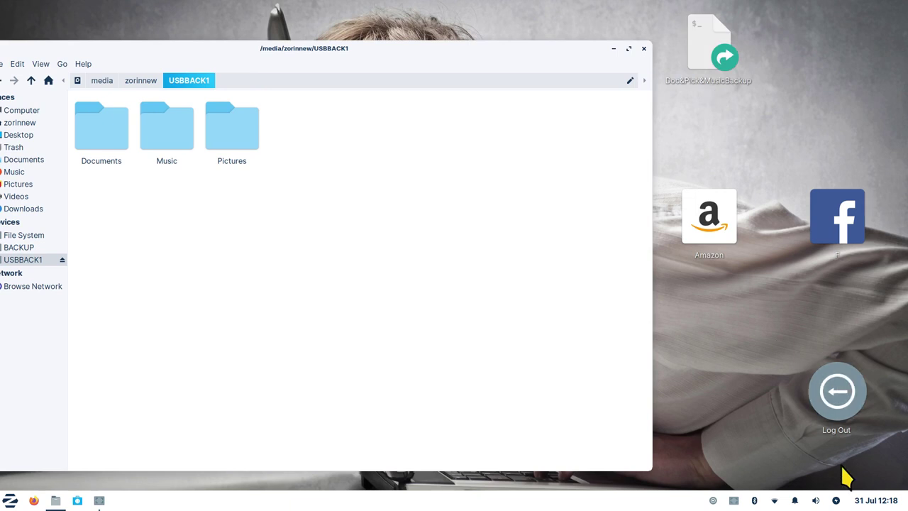
left_click(643, 49)
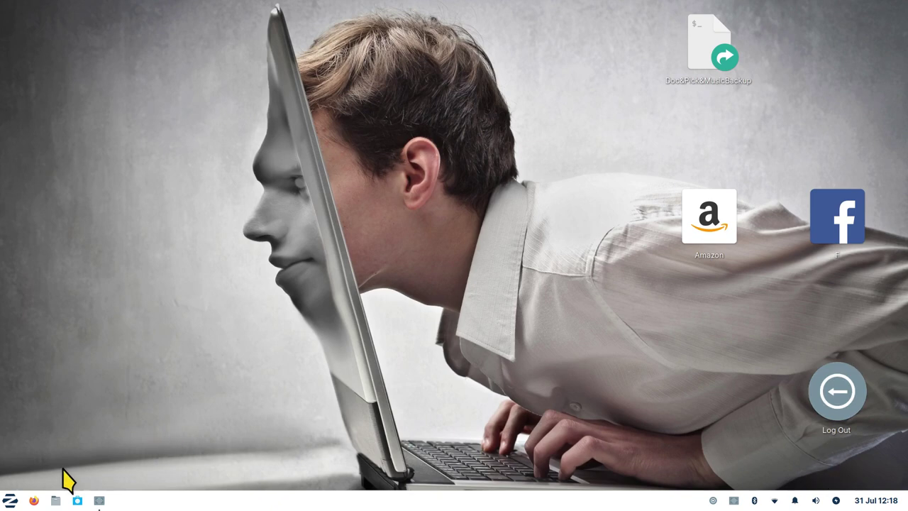
Switch to Firefox, open the bookmarked Zorin OS website and shrink the page to 30% zoom.
left_click(34, 499)
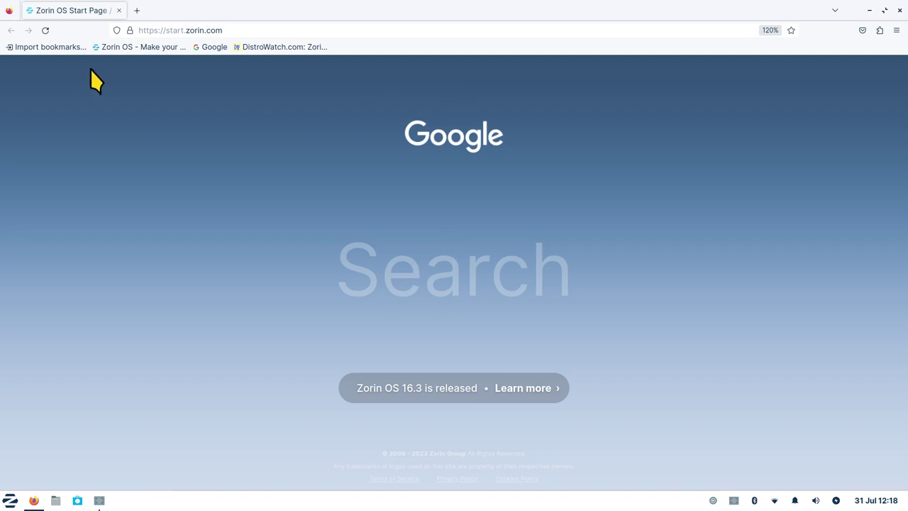
left_click(125, 49)
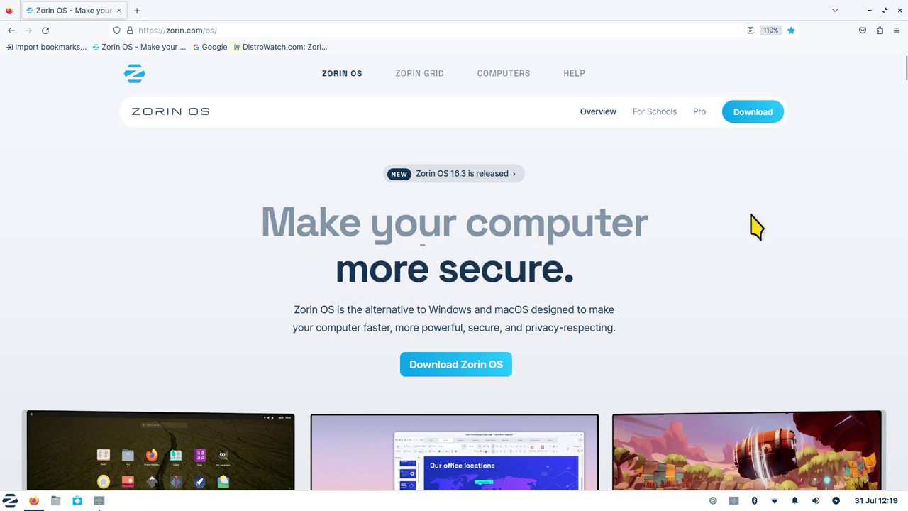
key("ctrl+minus")
key("ctrl+minus")
key("ctrl+minus")
key("ctrl+minus")
key("ctrl+minus")
key("ctrl+minus")
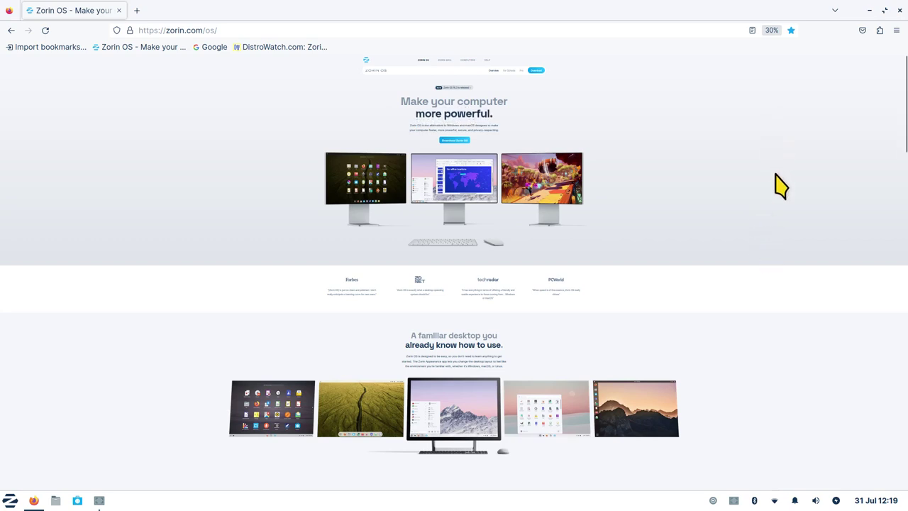
Demonstrate page zoom on the Zorin OS site by enlarging it to 500% and settling on 130%.
scroll(787, 217, "up", 10, "ctrl")
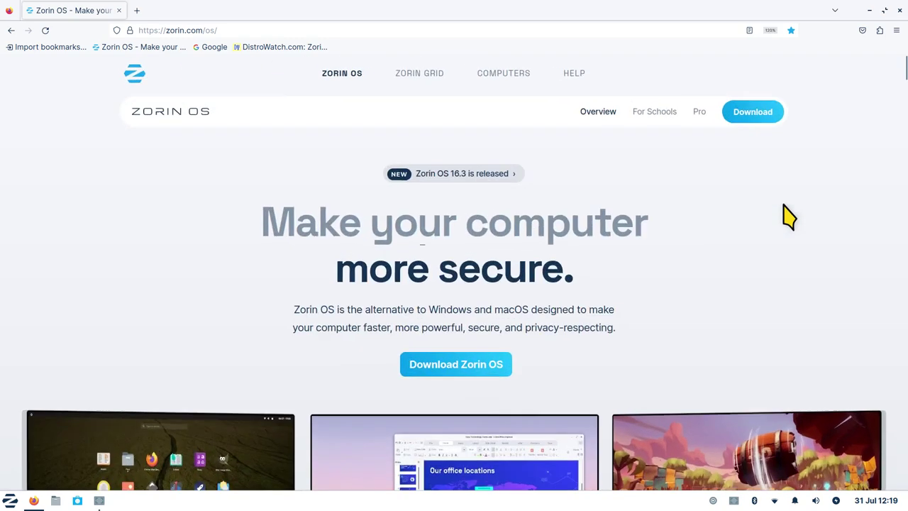
scroll(787, 213, "up", 10, "ctrl")
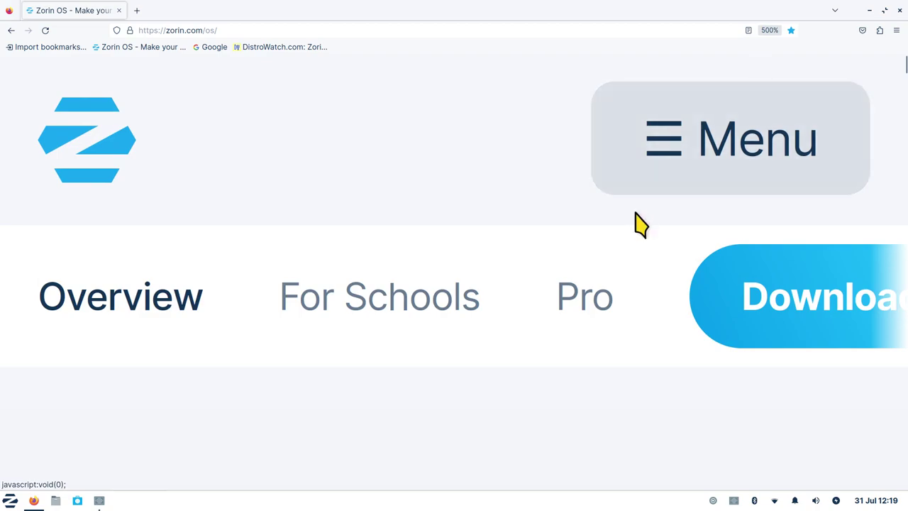
scroll(635, 222, "down", 6, "ctrl")
scroll(642, 218, "down", 12, "ctrl")
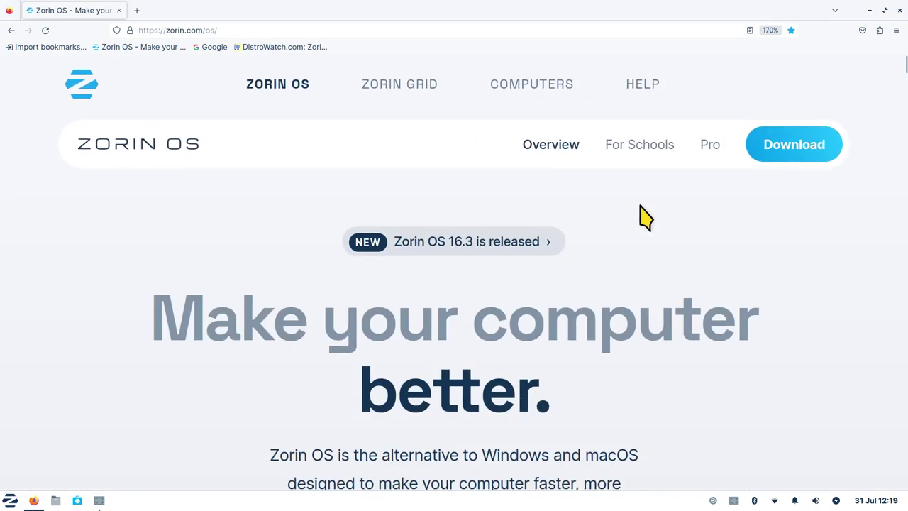
scroll(649, 211, "up", 8, "ctrl")
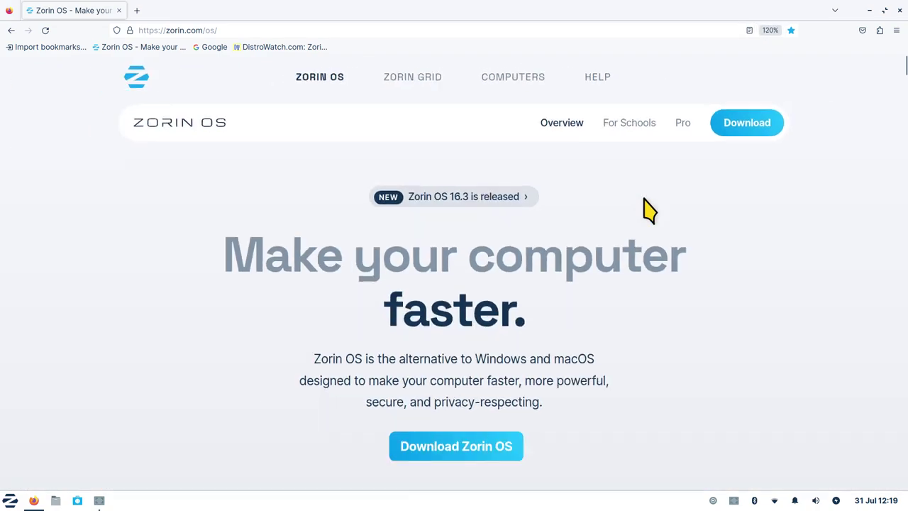
scroll(649, 211, "down", 5, "ctrl")
scroll(649, 211, "up", 4, "ctrl")
scroll(649, 211, "down", 3, "ctrl")
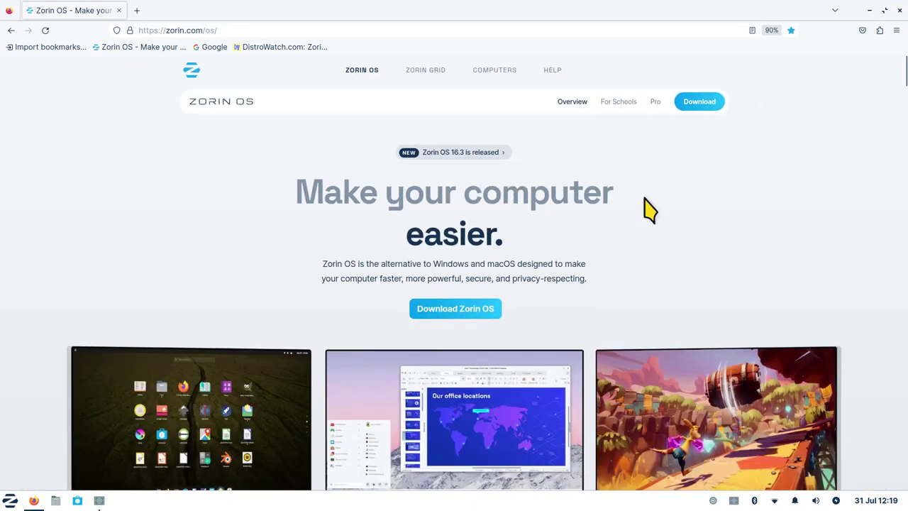
scroll(662, 210, "up", 4, "ctrl")
scroll(670, 213, "up", 1, "ctrl")
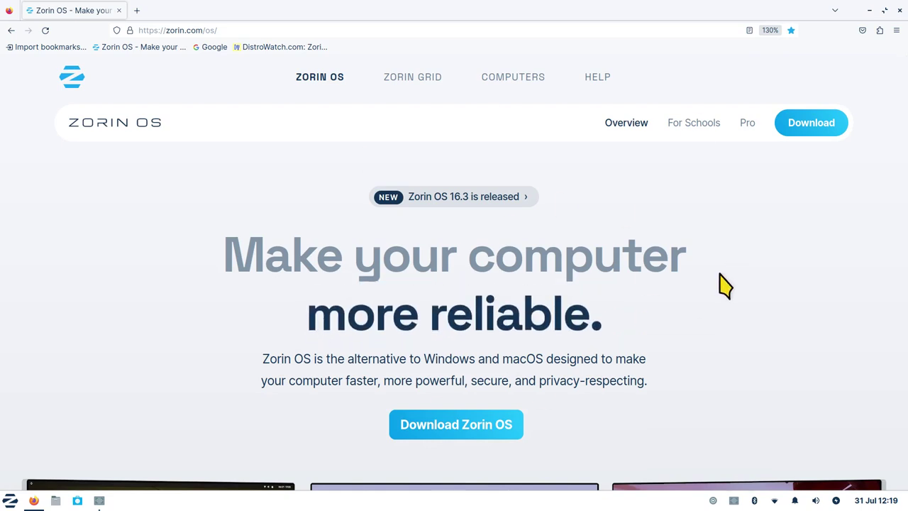
Open three blank browser tabs and close all three again, returning to the Zorin OS page.
key("ctrl+t")
key("ctrl+t")
key("ctrl+t")
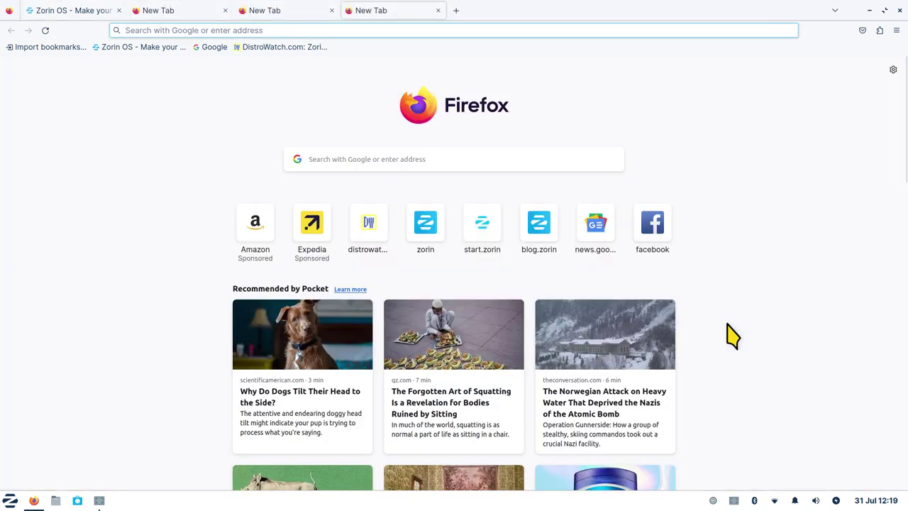
middle_click(380, 10)
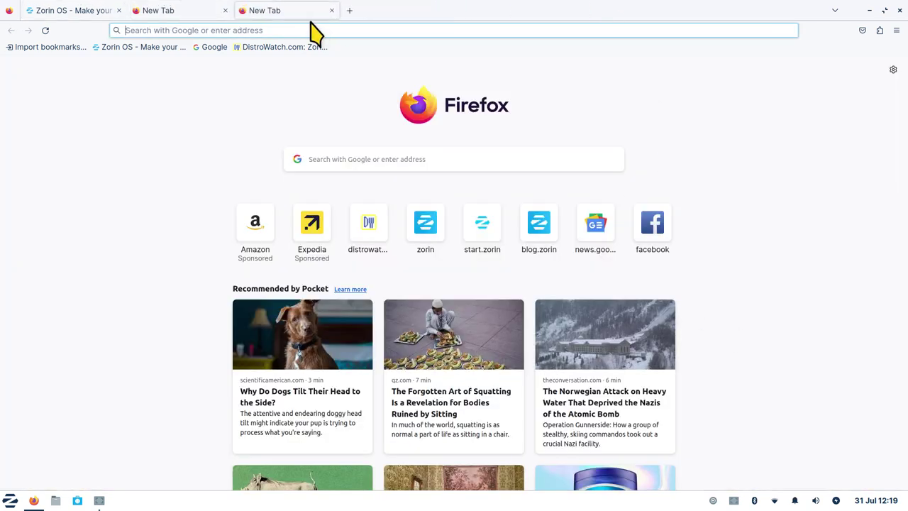
middle_click(312, 13)
middle_click(160, 17)
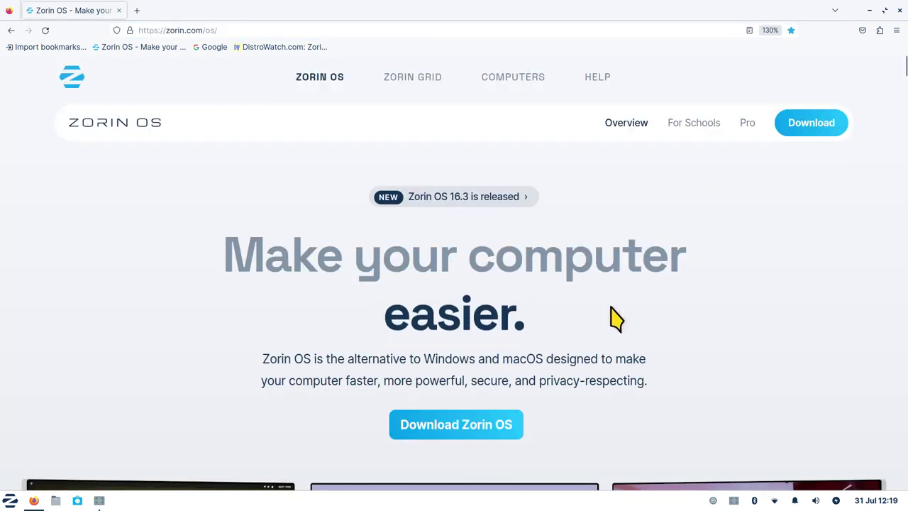
Open the bookmarked Google page and search for "google new".
left_click(212, 47)
left_click(358, 260)
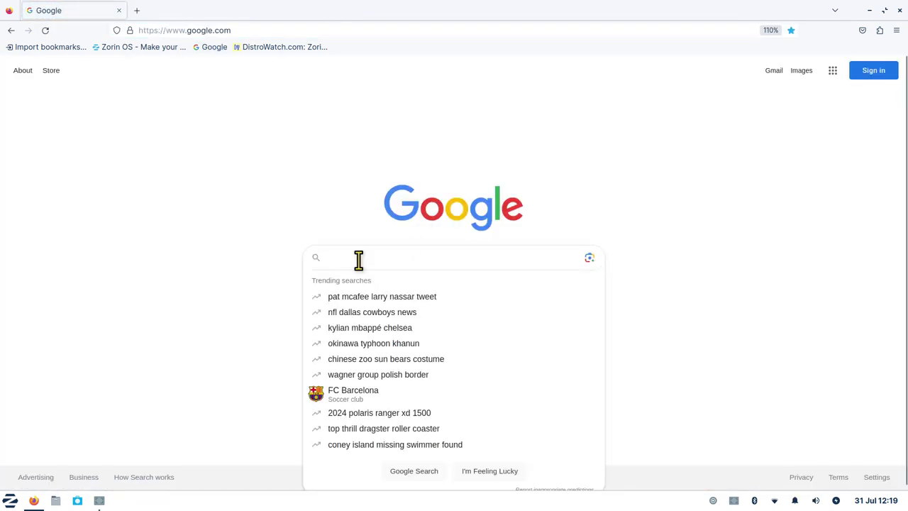
type("goo")
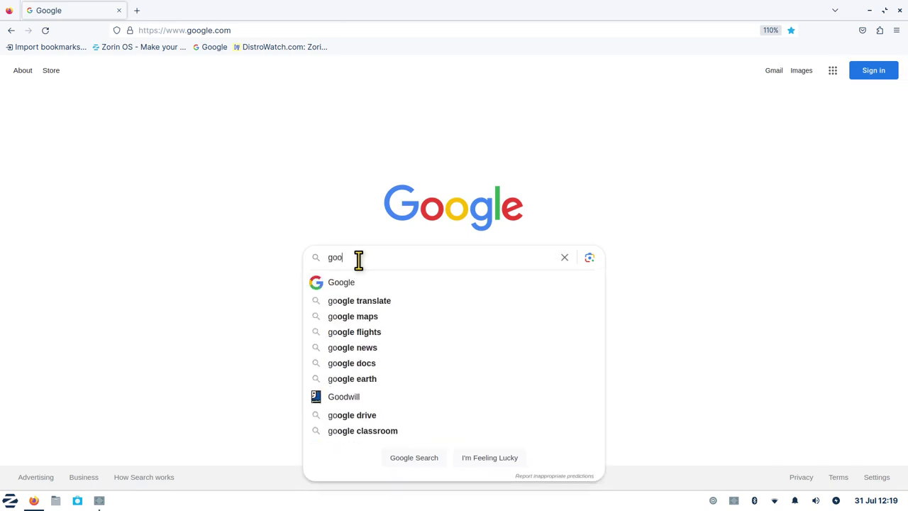
type("gle ")
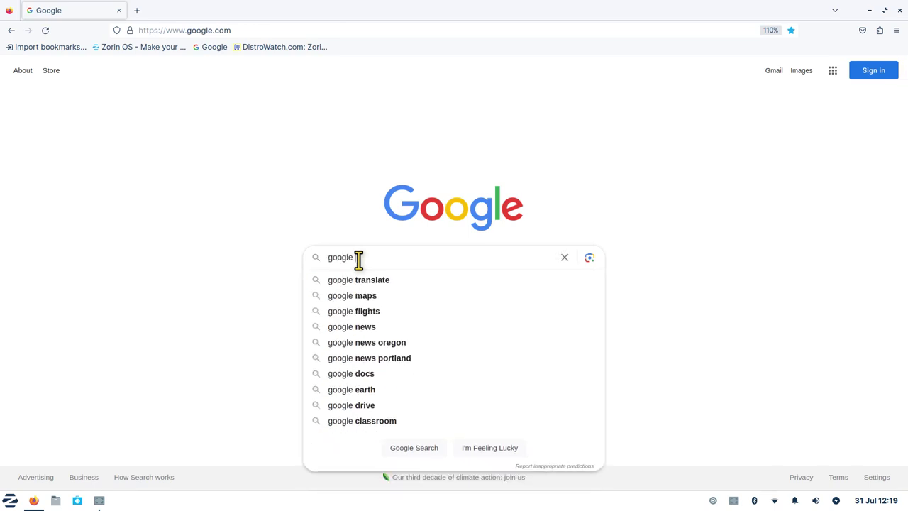
type("new")
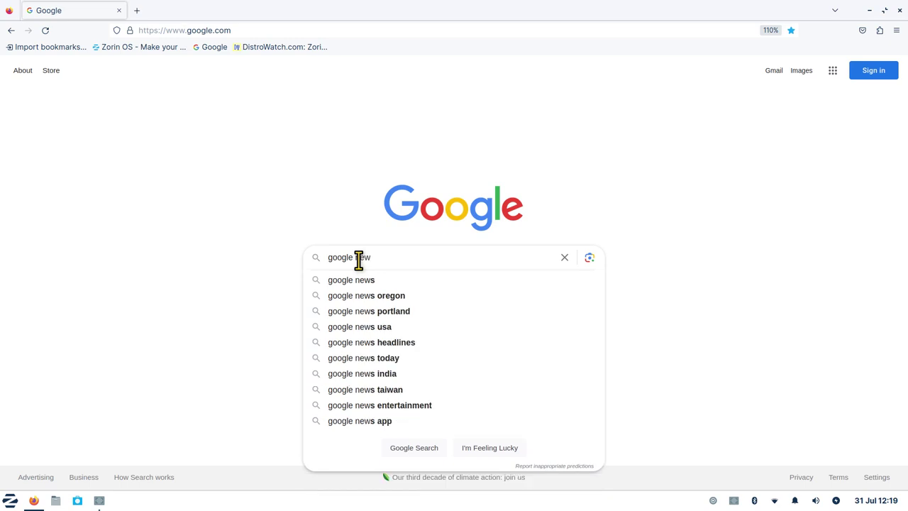
key("Return")
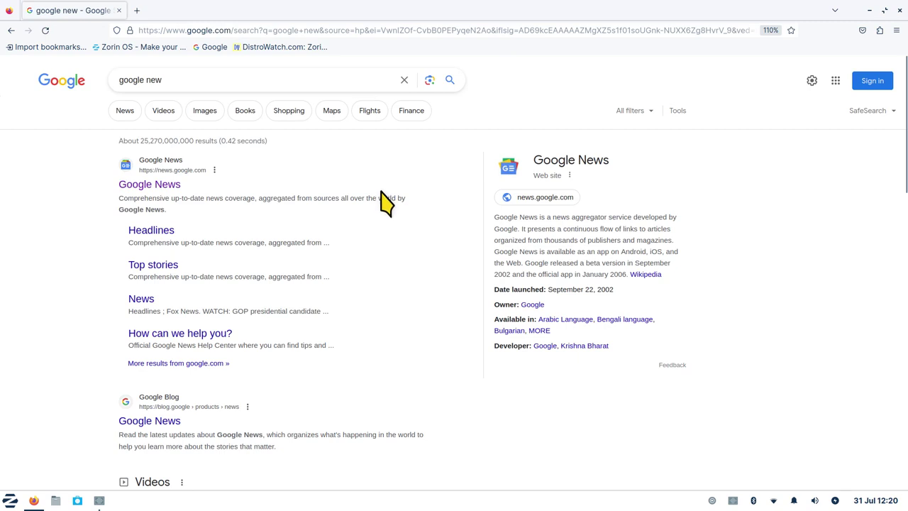
Open and close a blank tab, and open the Google News site from the search results to browse its top stories.
left_click(137, 11)
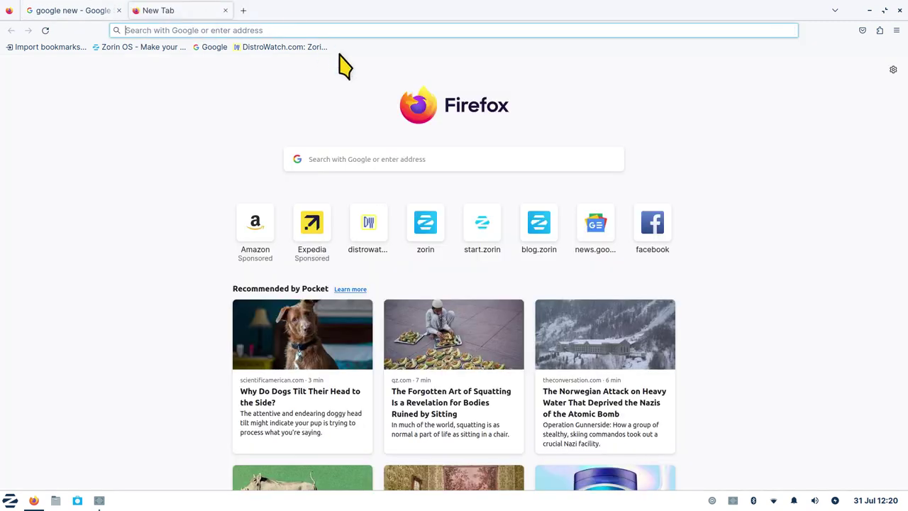
left_click(226, 10)
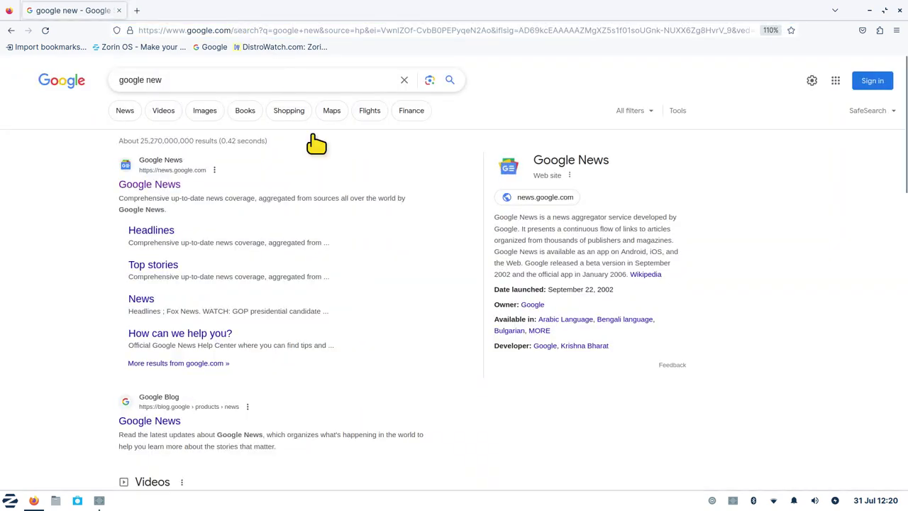
left_click(157, 186)
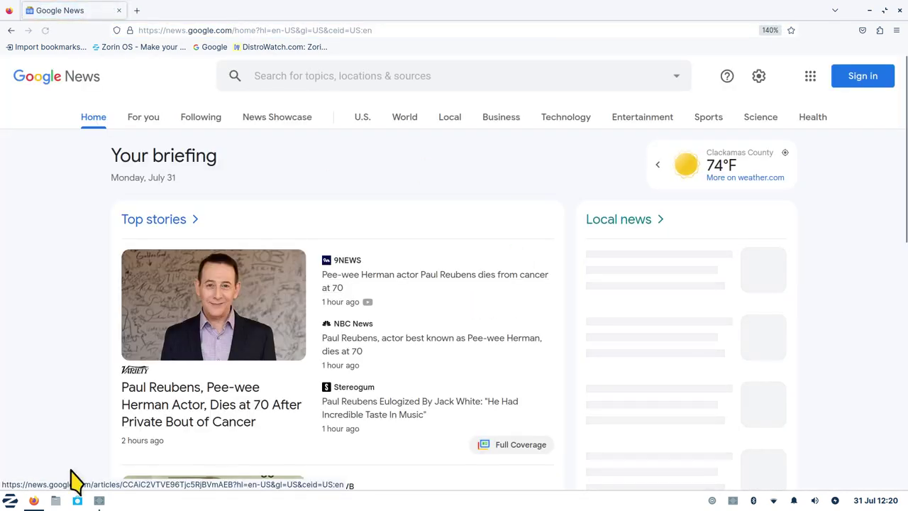
scroll(441, 302, "down", 5)
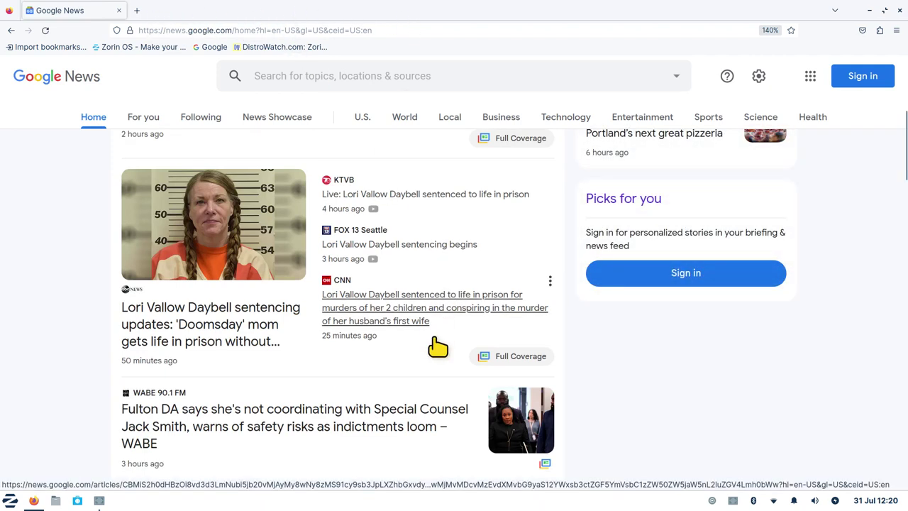
scroll(334, 353, "up", 5)
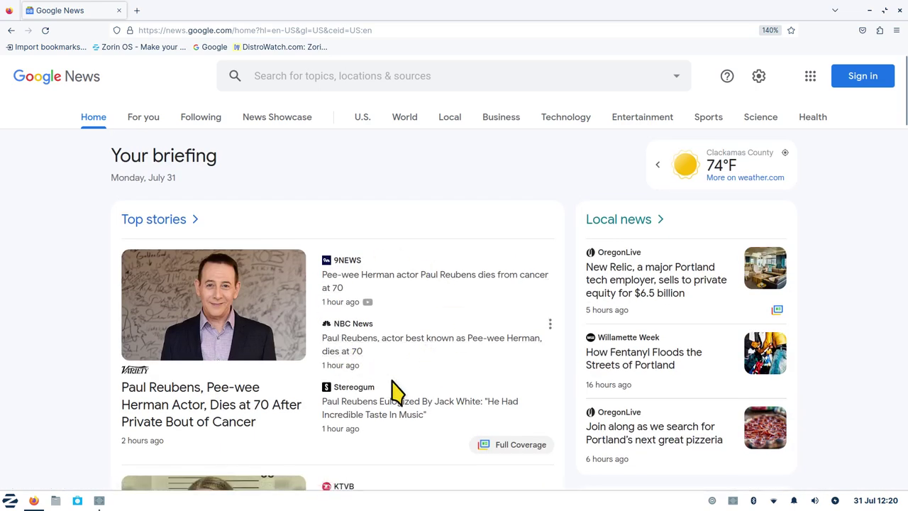
scroll(399, 399, "down", 3)
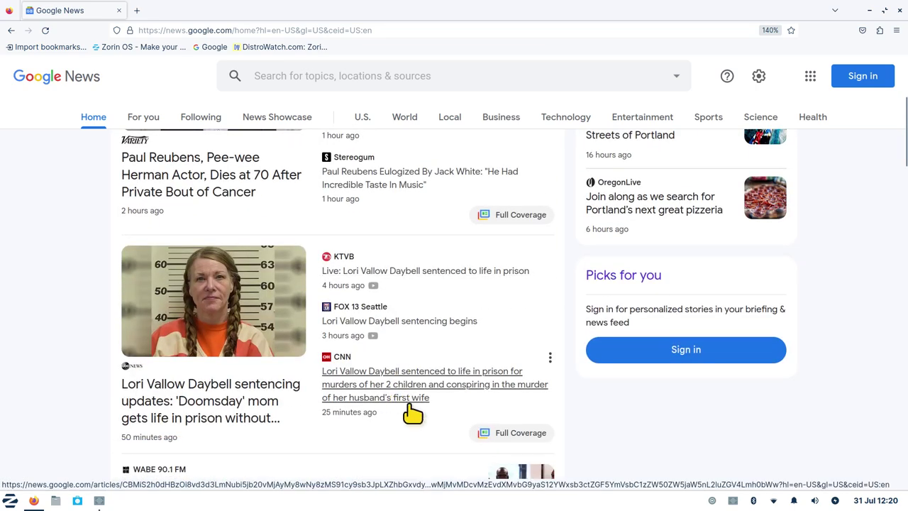
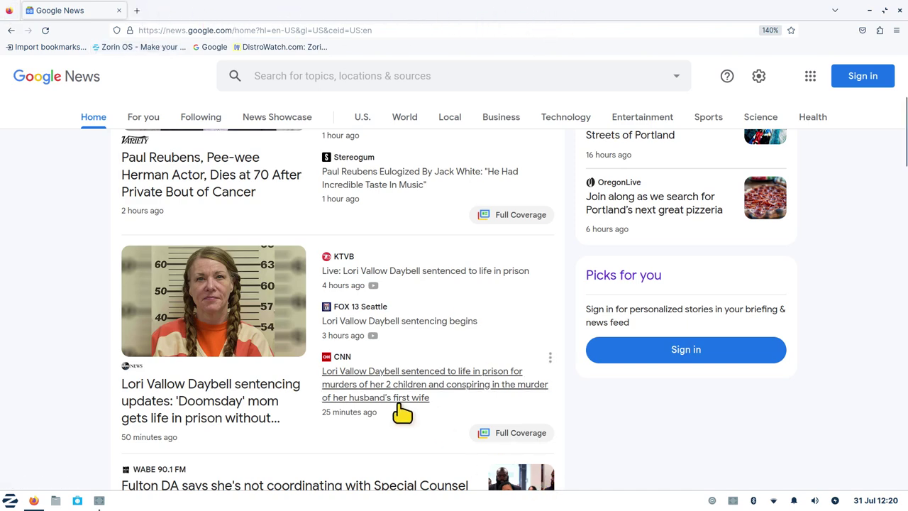
Open five Google News stories in background tabs: one World, one Business, the Nintendo console, one Sports and the Insider illegal lab story.
scroll(385, 435, "down", 5)
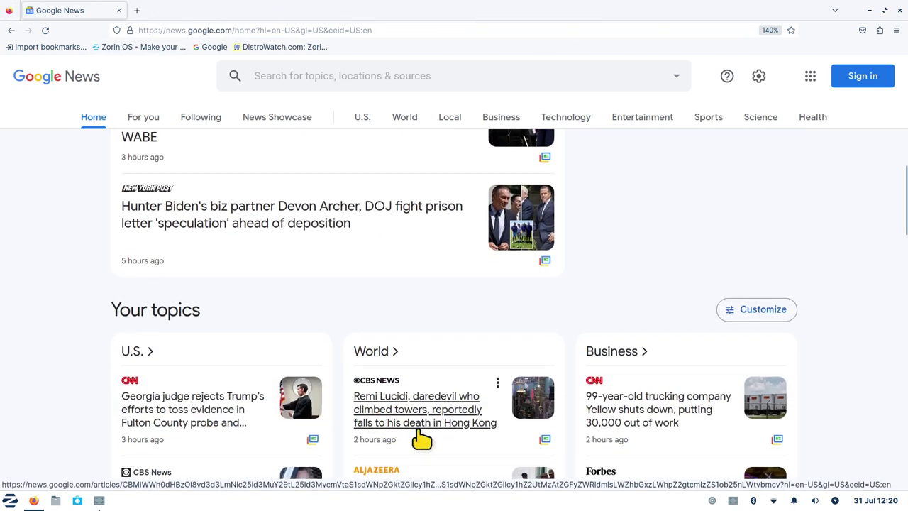
middle_click(412, 417)
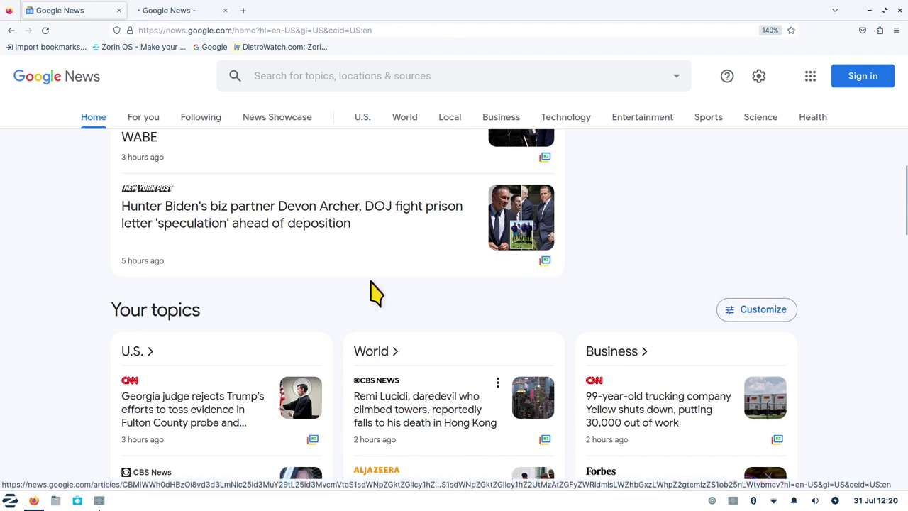
middle_click(637, 419)
scroll(390, 329, "down", 5)
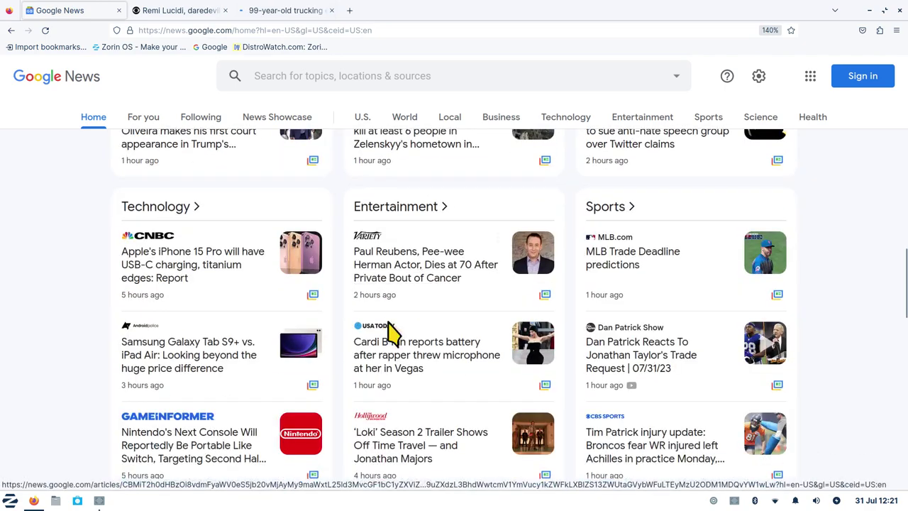
scroll(389, 329, "down", 2)
middle_click(177, 367)
scroll(428, 369, "down", 2)
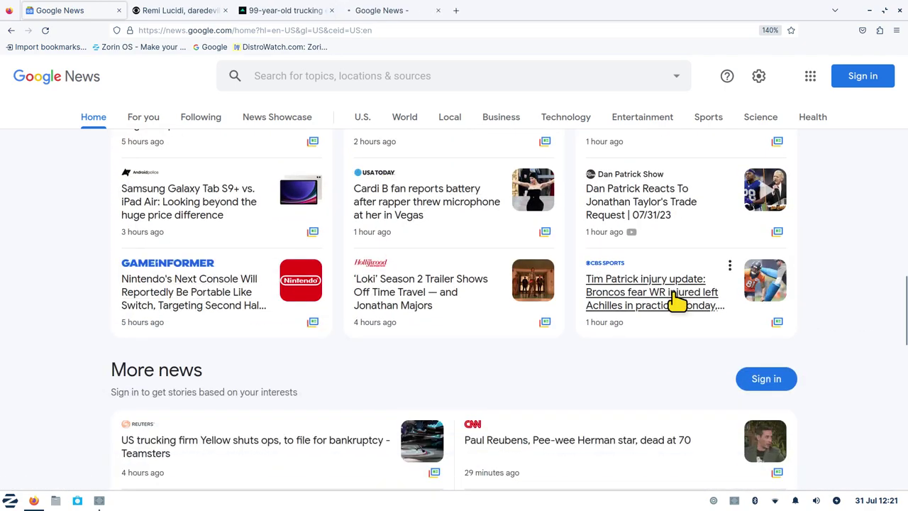
middle_click(677, 302)
scroll(462, 360, "down", 5)
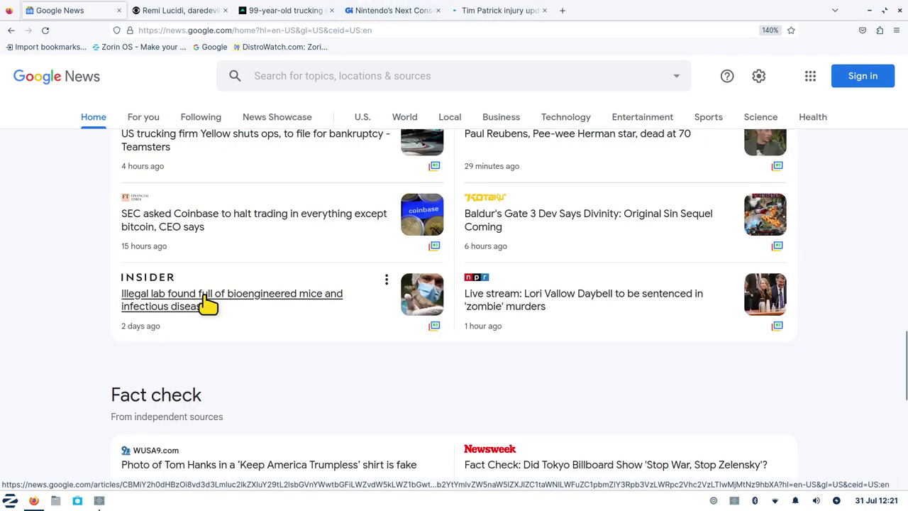
middle_click(231, 297)
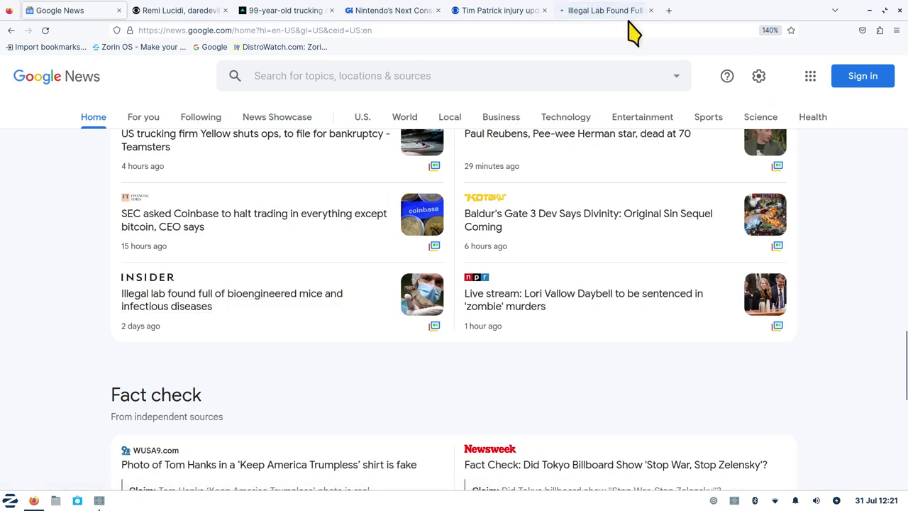
View each of the five opened article tabs in order, from the CBS News story to the Insider story.
left_click(183, 14)
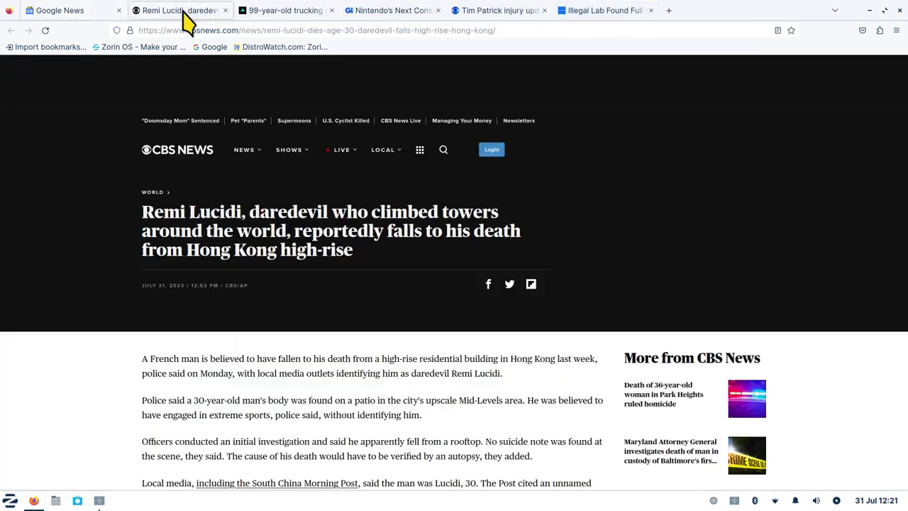
left_click(312, 13)
left_click(390, 13)
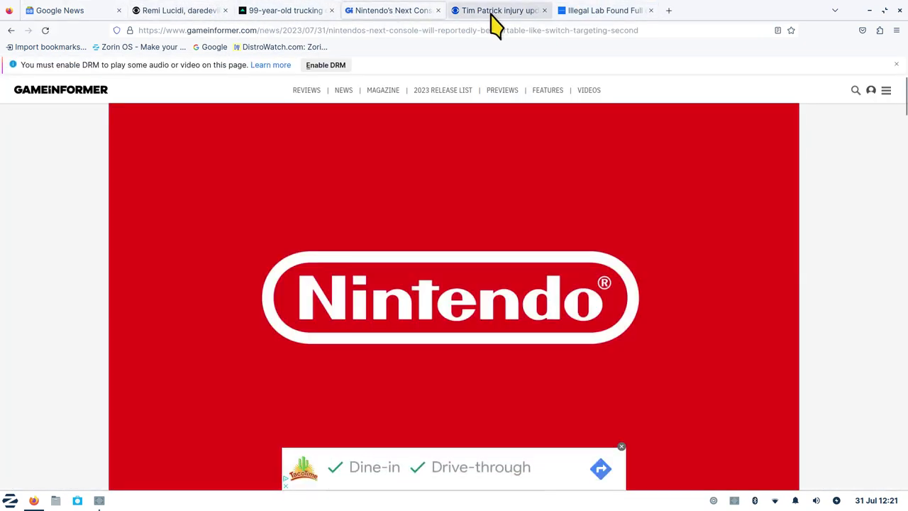
left_click(490, 16)
left_click(594, 16)
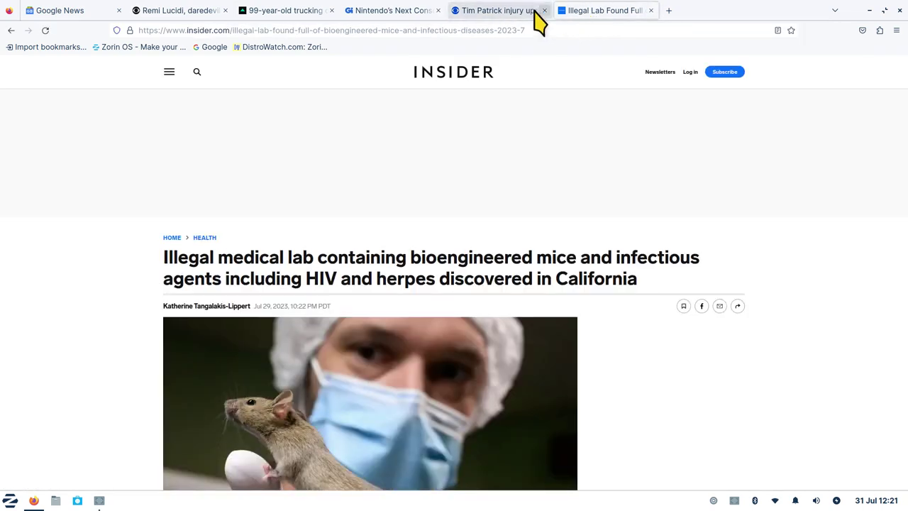
Zoom the CBS Sports article out to 30% and the Insider article in to 230%.
left_click(495, 13)
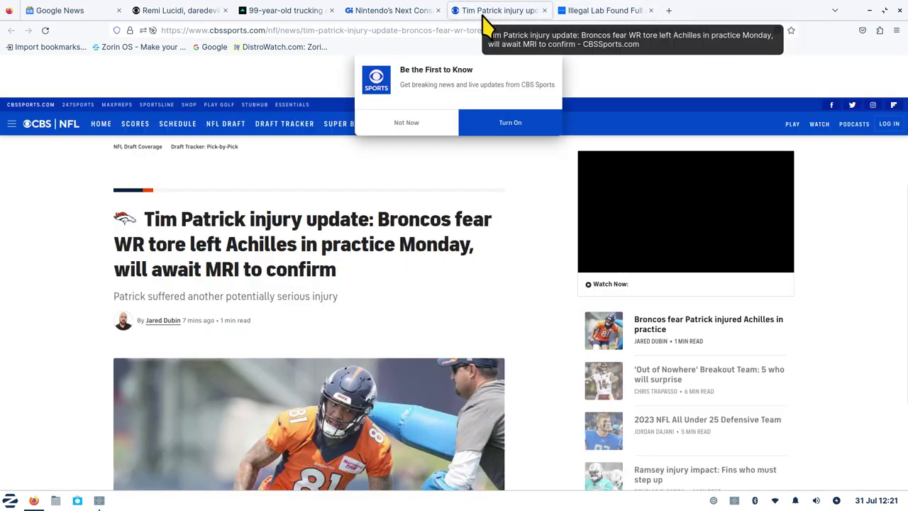
scroll(498, 257, "down", 5)
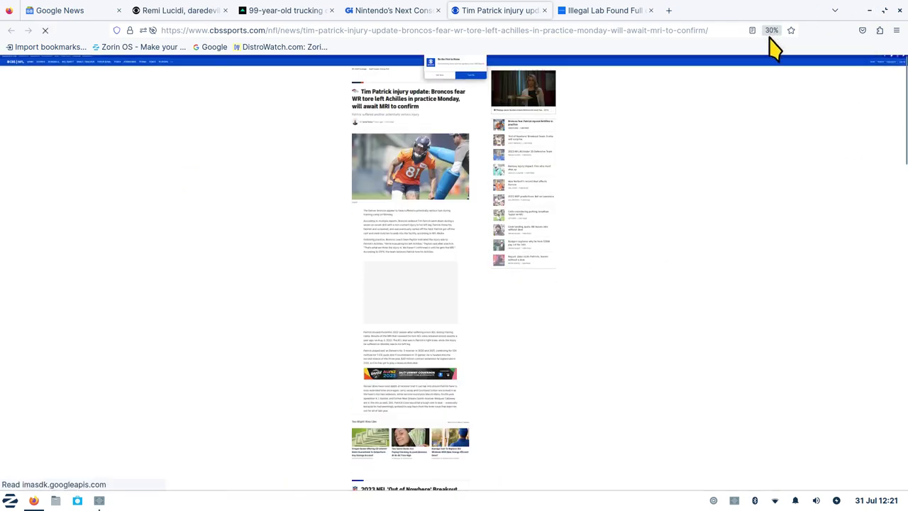
left_click(593, 13)
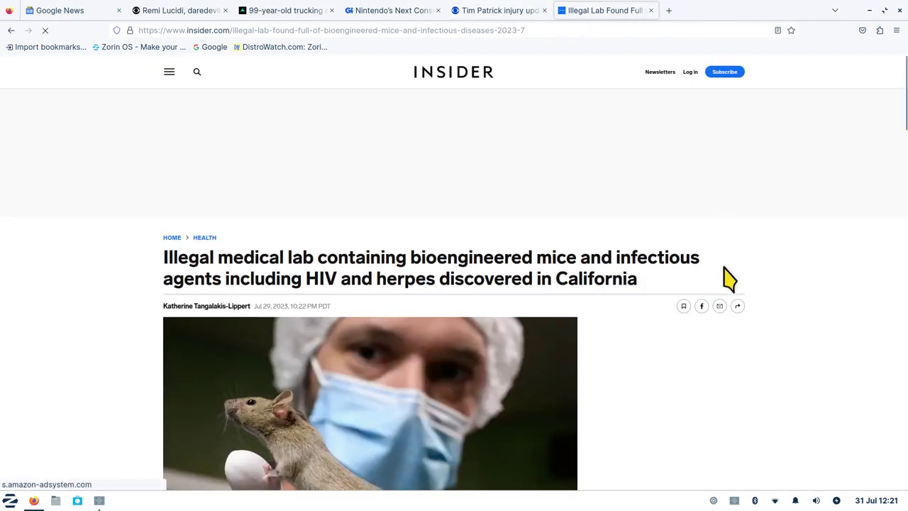
scroll(723, 278, "up", 7)
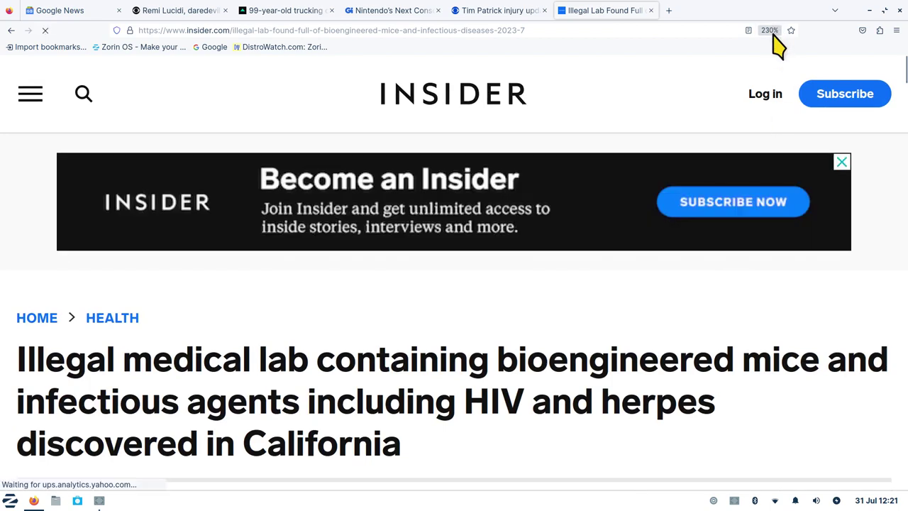
Switch back and forth between the CBS Sports and Insider tabs to compare their separate zoom levels.
left_click(508, 14)
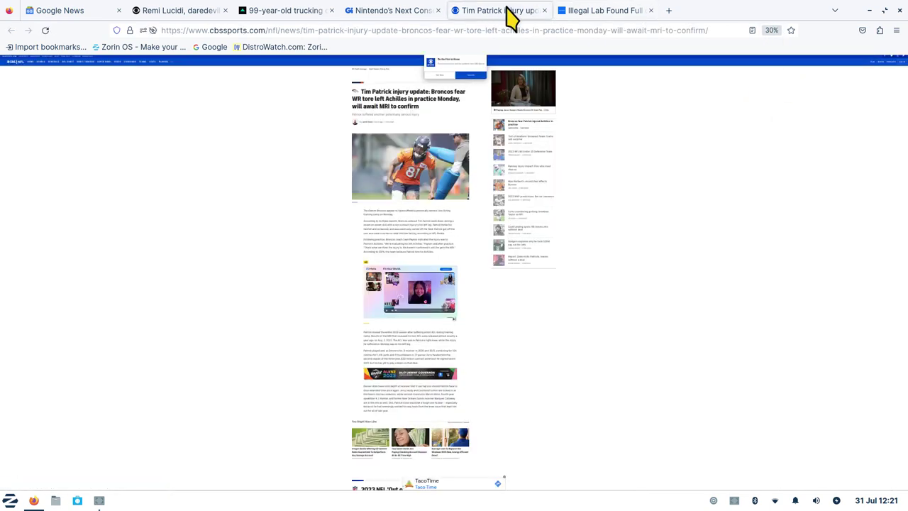
left_click(603, 11)
left_click(537, 11)
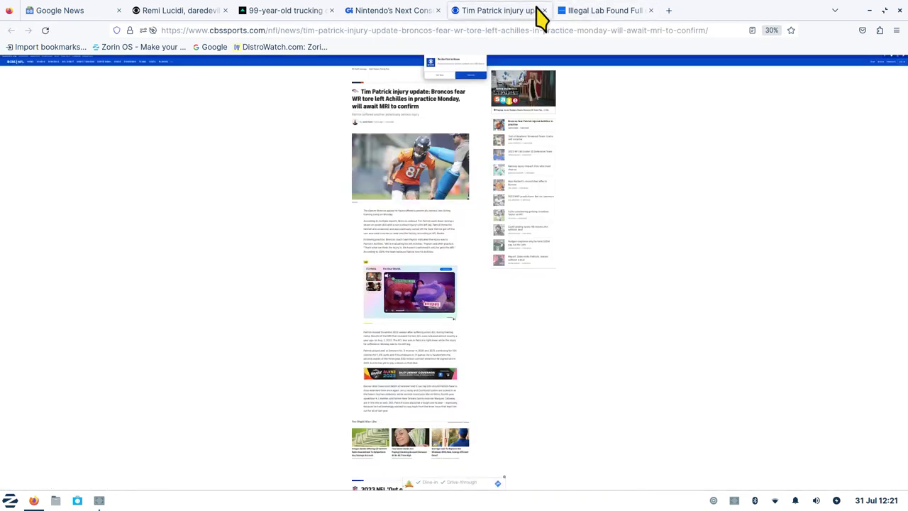
left_click(591, 13)
left_click(511, 13)
Zoom the Game Informer Nintendo article out to 60% and the CNN trucking article in to 190%.
left_click(408, 15)
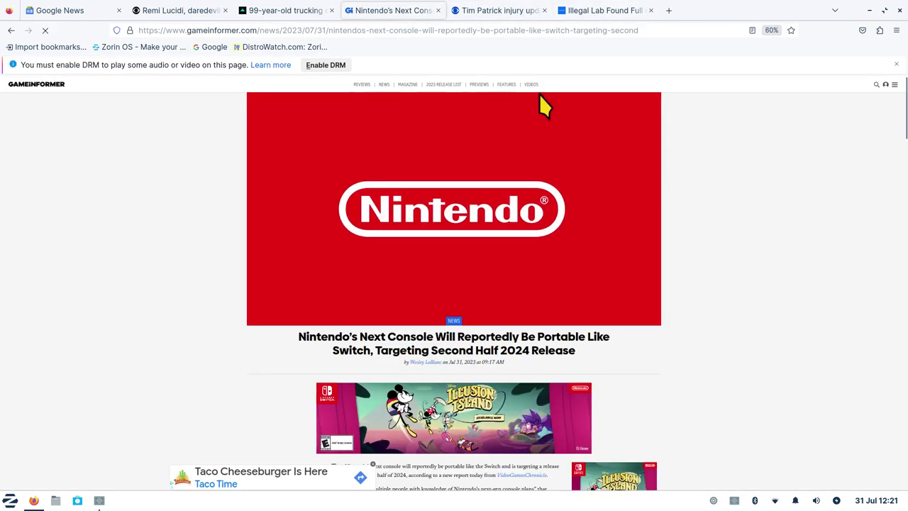
left_click(298, 14)
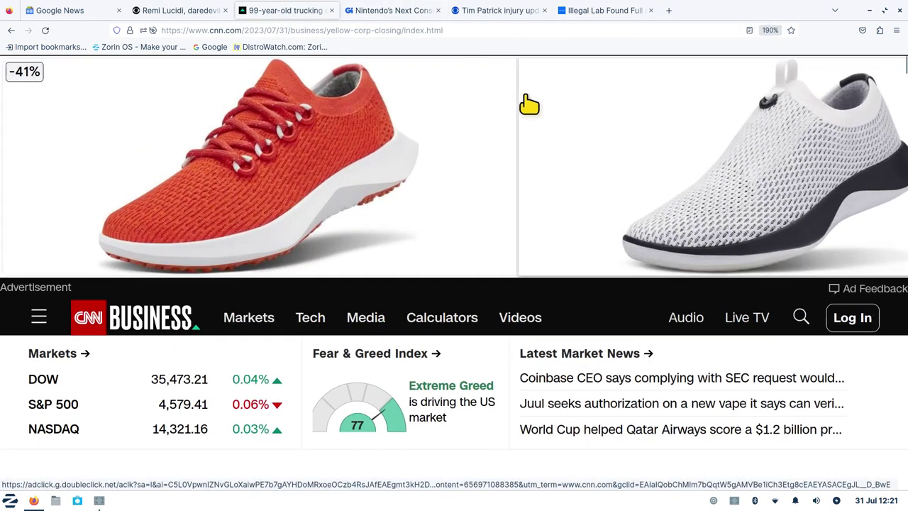
Go through all six tabs from Google News to Insider to compare the zoom level of each page.
left_click(69, 13)
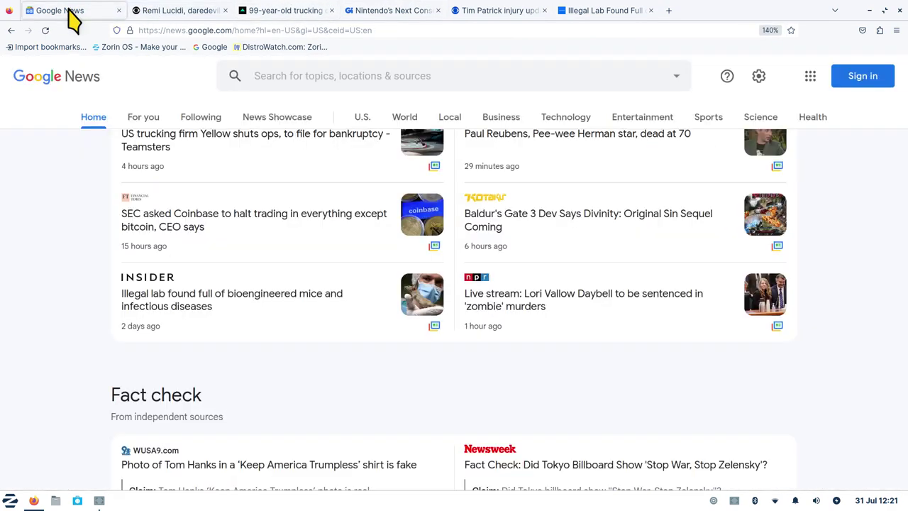
left_click(158, 16)
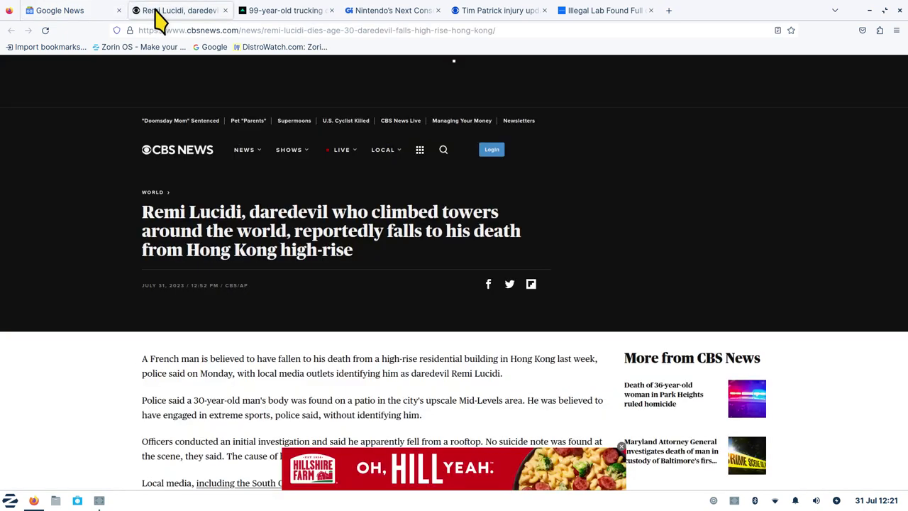
left_click(285, 14)
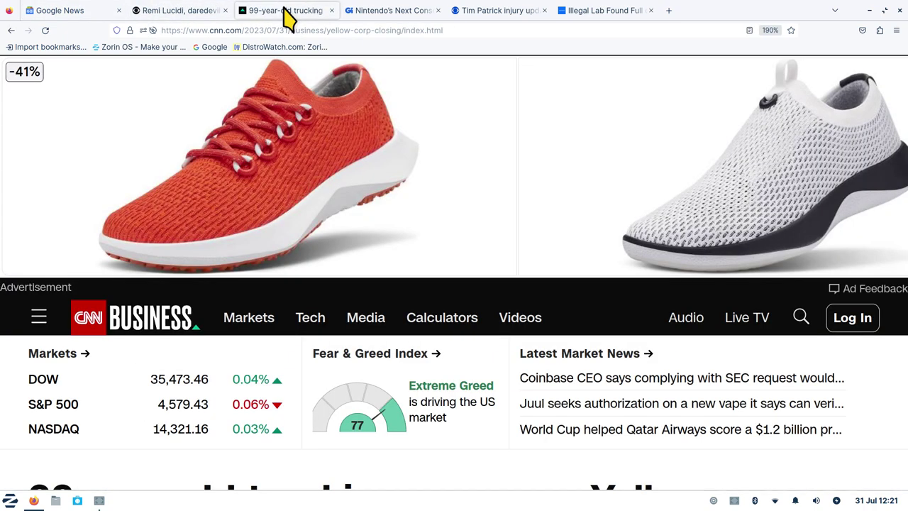
left_click(397, 19)
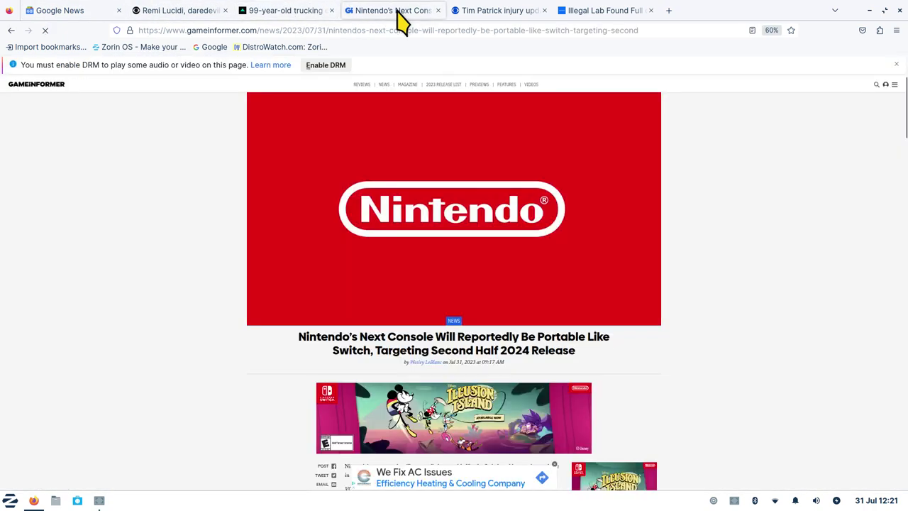
left_click(496, 20)
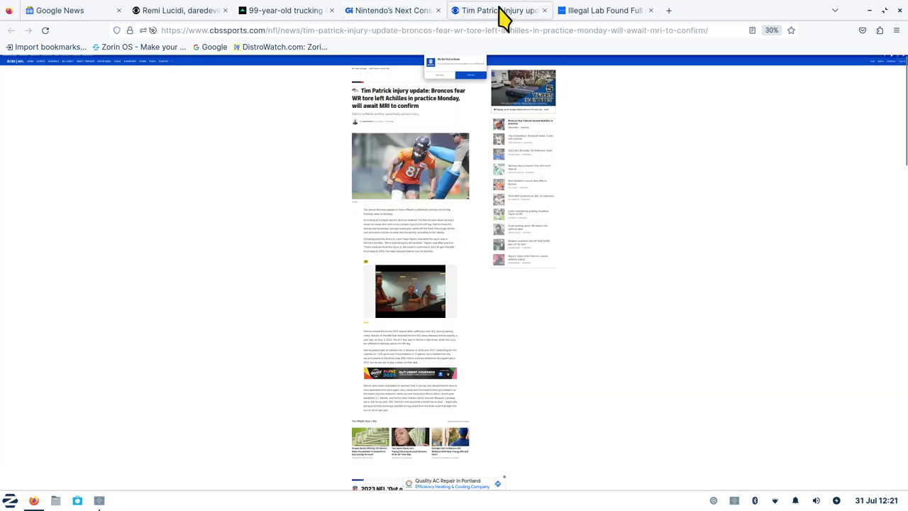
left_click(600, 16)
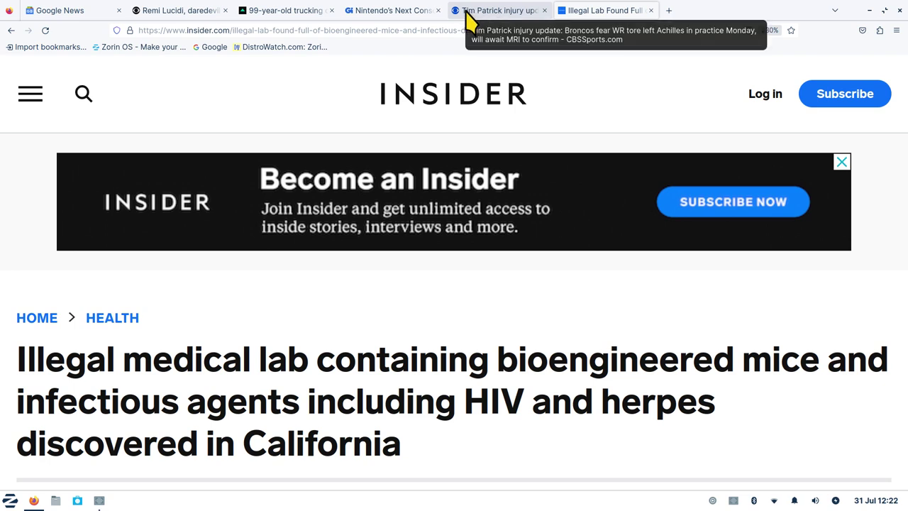
Close the five article tabs and the Google News tab, which also closes the browser window.
middle_click(396, 11)
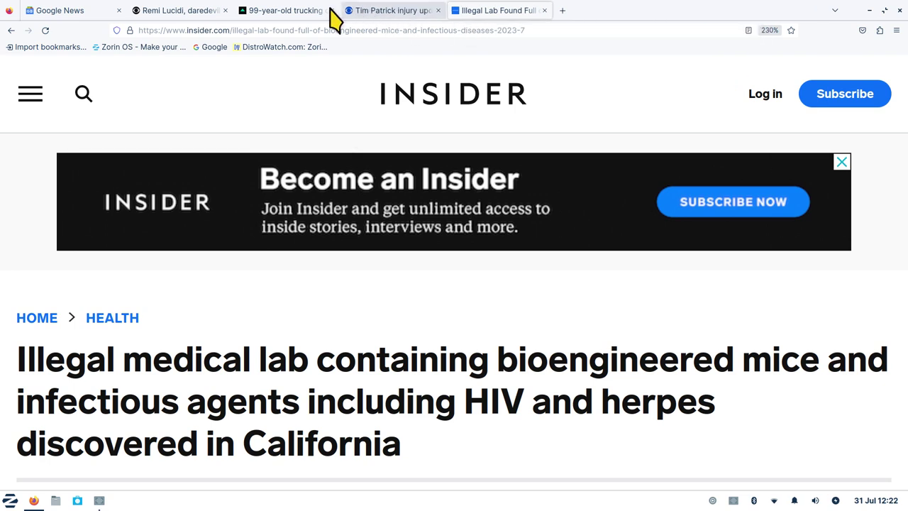
middle_click(287, 11)
middle_click(172, 14)
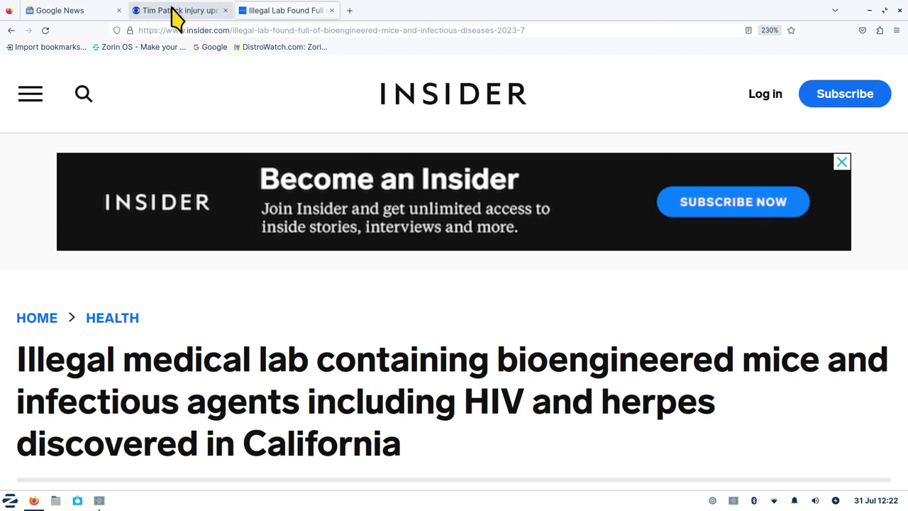
middle_click(282, 14)
middle_click(186, 15)
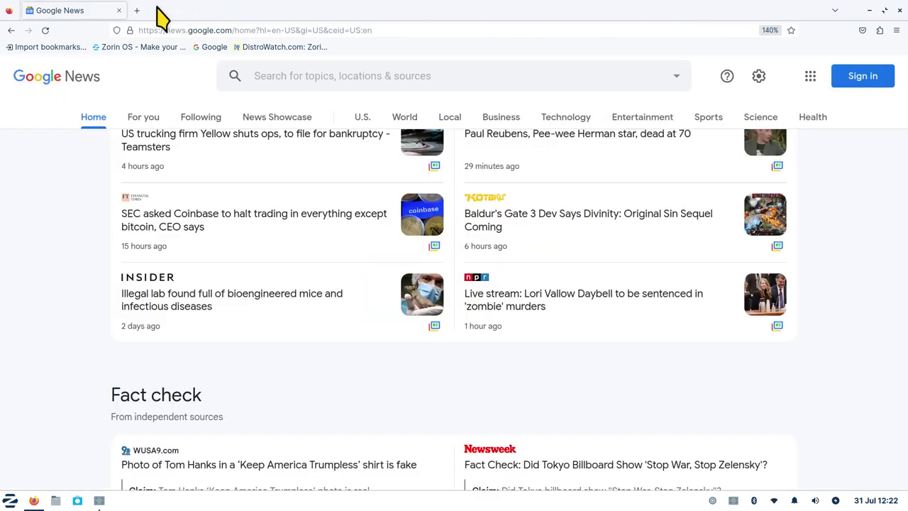
middle_click(60, 13)
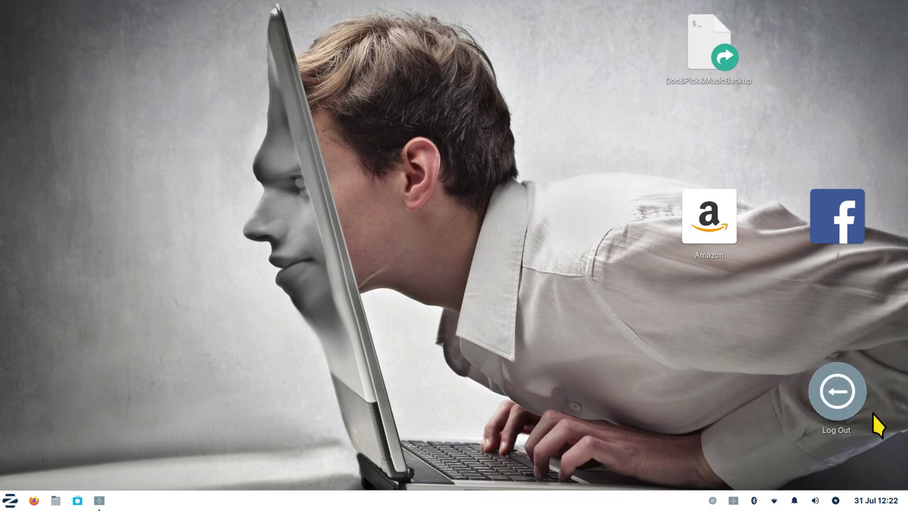
Move the Log Out icon left and up to the middle of the desktop and open the desktop settings.
left_click_drag(838, 401, 470, 196)
right_click(547, 201)
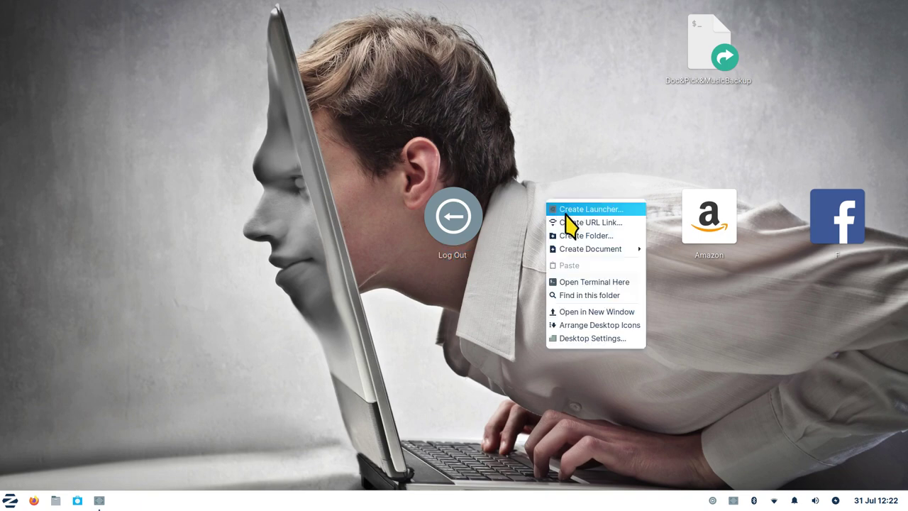
left_click(620, 342)
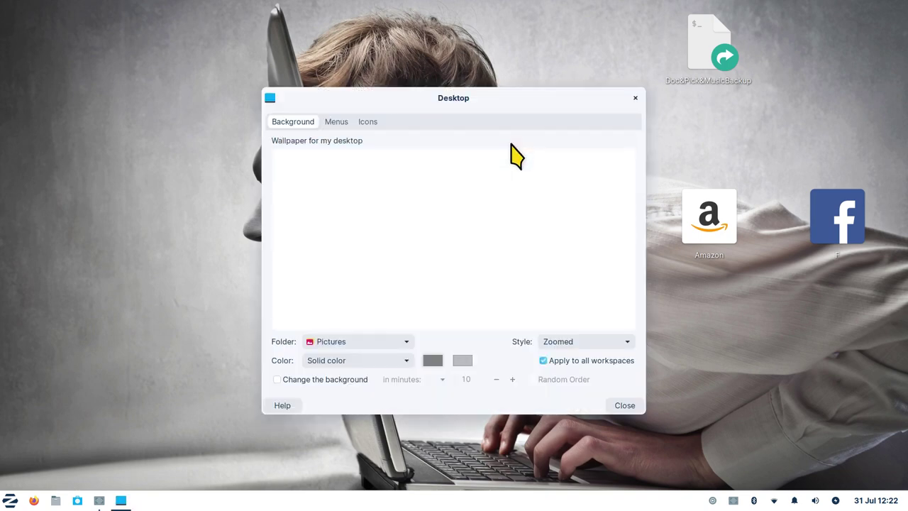
Set the pink lighthouse picture from the backgrounds folder as the wallpaper and close the desktop settings.
left_click(345, 344)
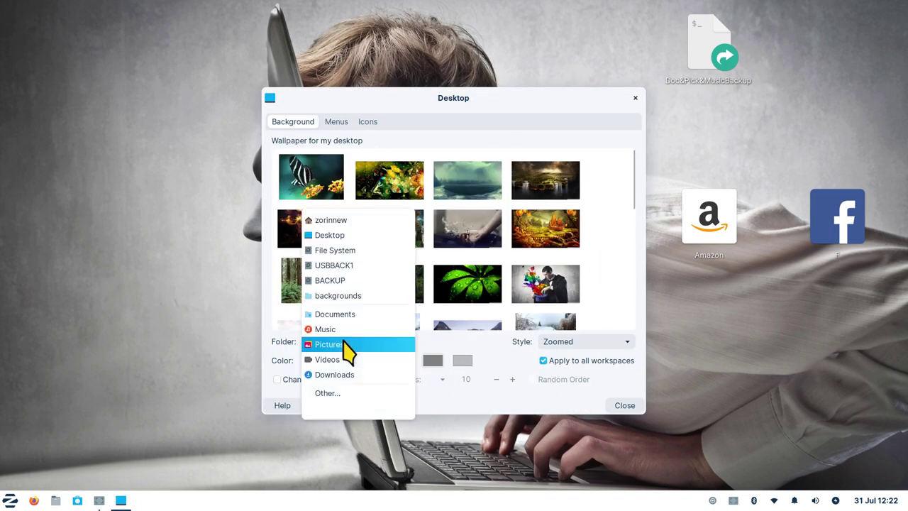
left_click(355, 296)
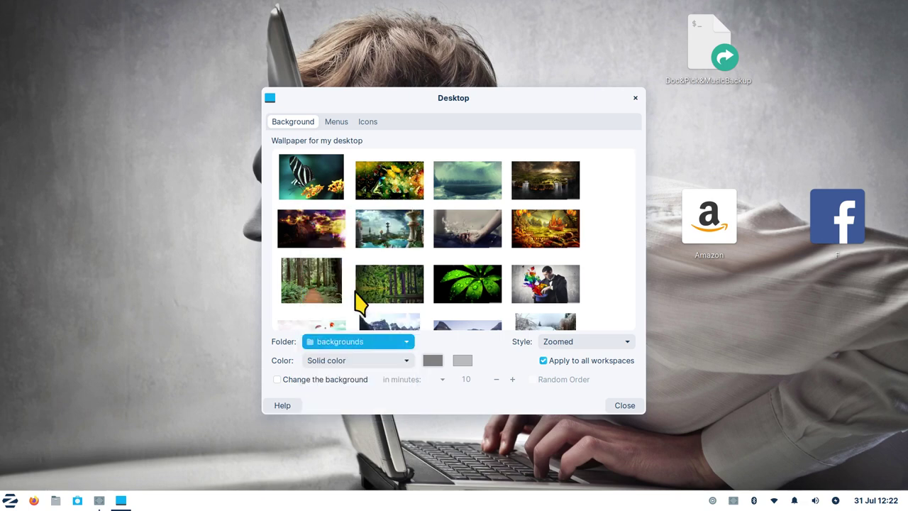
scroll(576, 305, "down", 3)
scroll(576, 305, "down", 1)
left_click(542, 245)
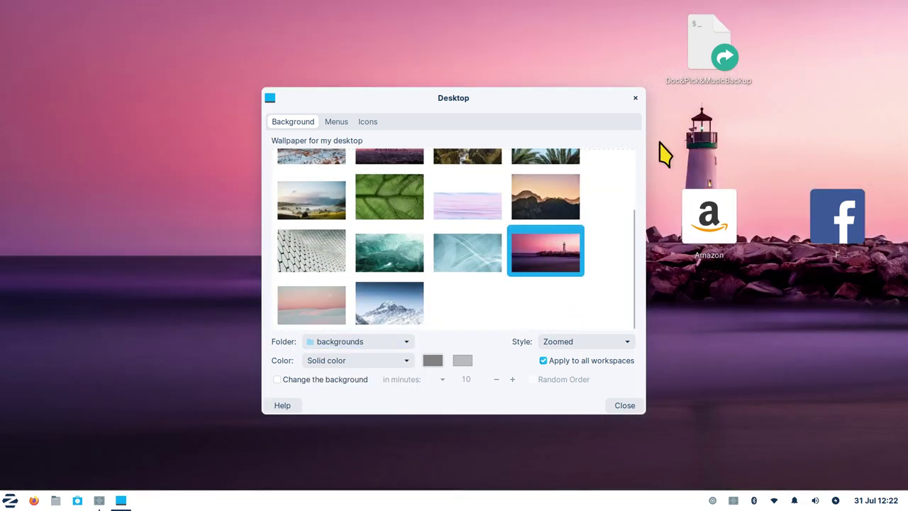
left_click(634, 97)
Move the Log Out icon to the desktop's upper edge and remove the round launcher from the taskbar.
left_click_drag(454, 229, 447, 127)
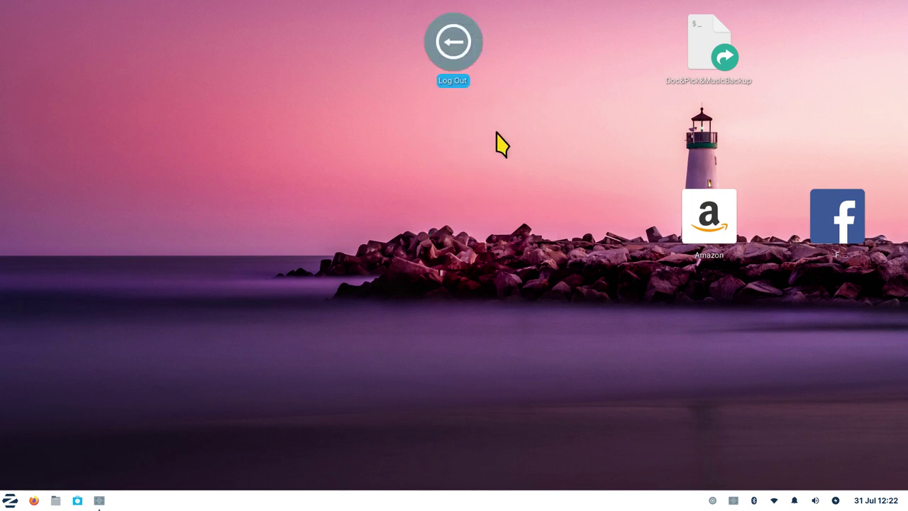
right_click(712, 500)
left_click(742, 463)
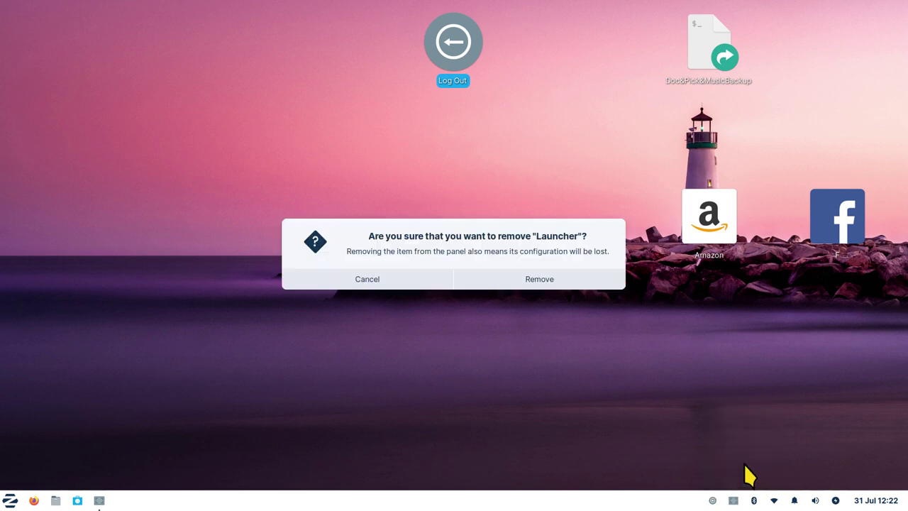
left_click(531, 284)
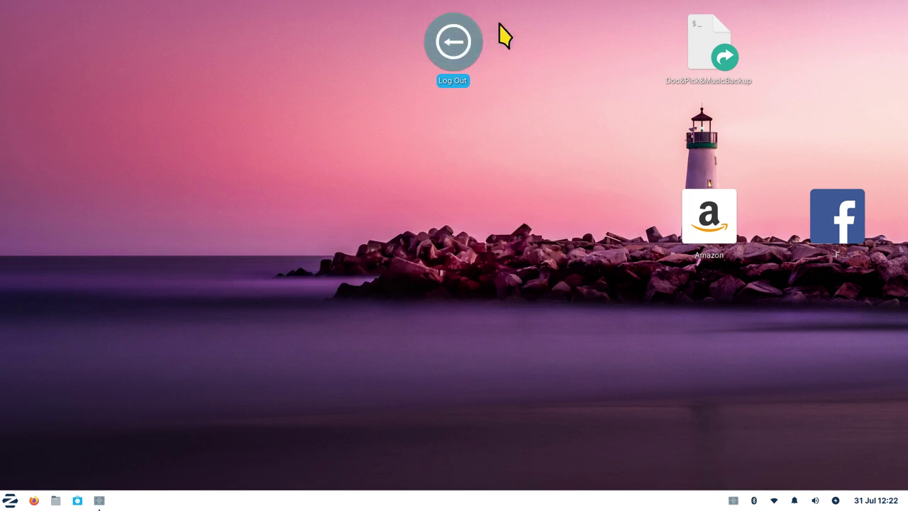
Open the logout options from the desktop's Log Out icon and again from the system menu, cancelling both times.
left_click_drag(530, 17, 426, 100)
left_click(519, 130)
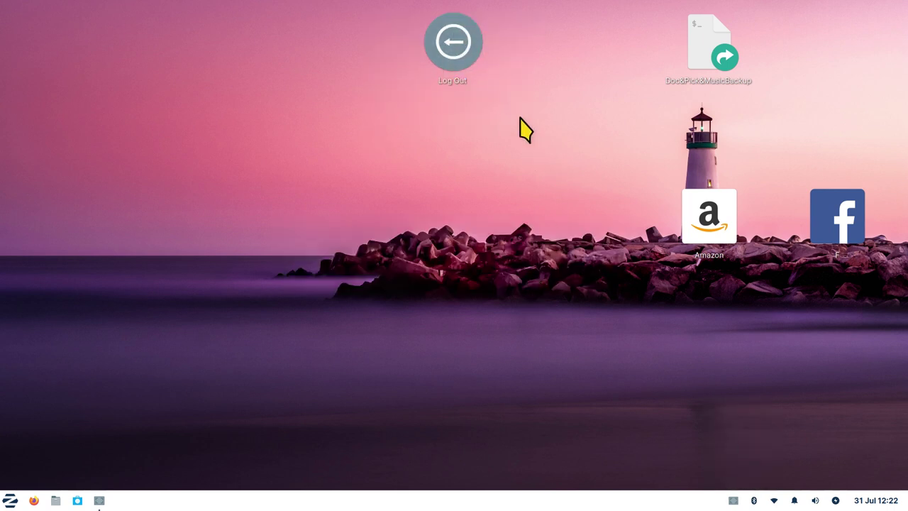
double_click(452, 43)
left_click(520, 316)
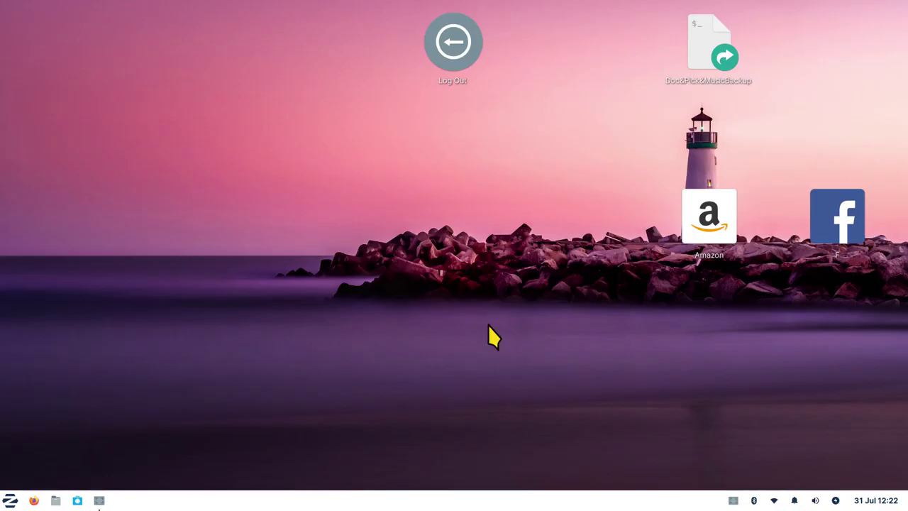
left_click(9, 500)
left_click(169, 479)
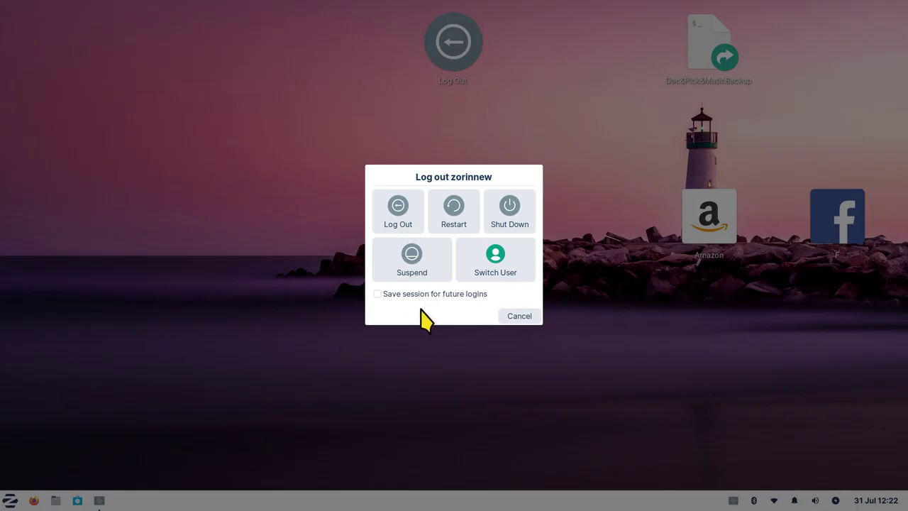
left_click(532, 319)
Delete the Log Out icon from the desktop and create a new launcher from the suggested Log Out entry.
left_click_drag(511, 17, 428, 112)
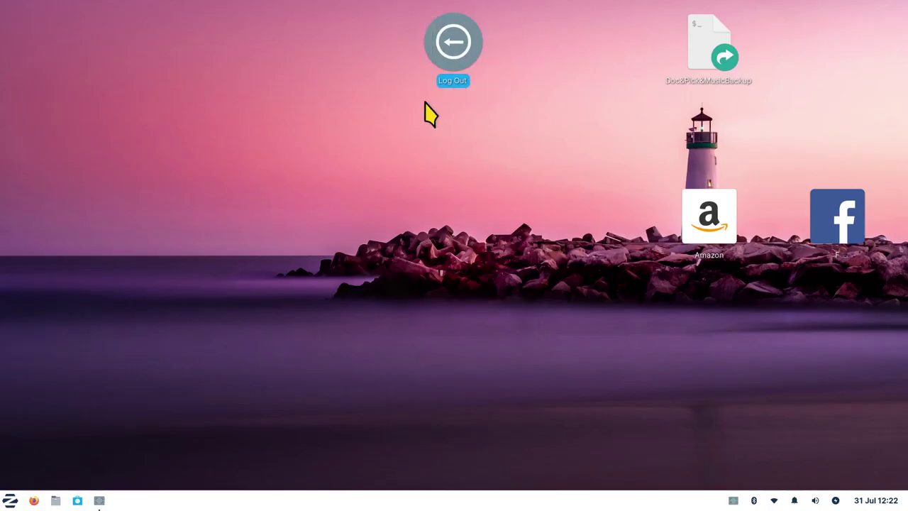
key("Delete")
right_click(372, 137)
left_click(393, 147)
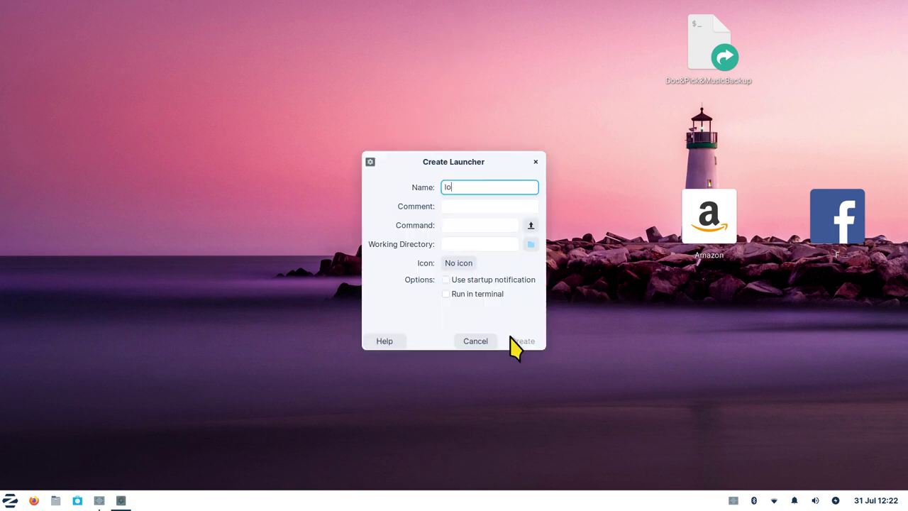
type("log")
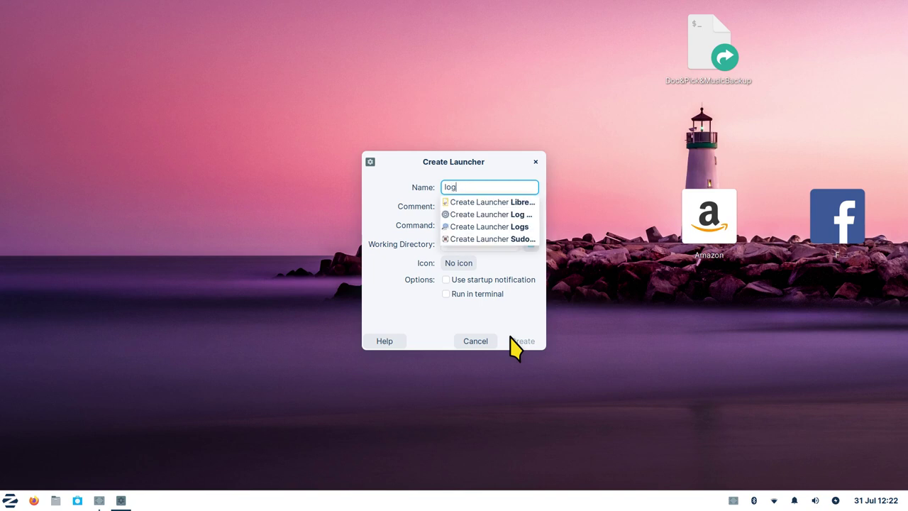
left_click(513, 217)
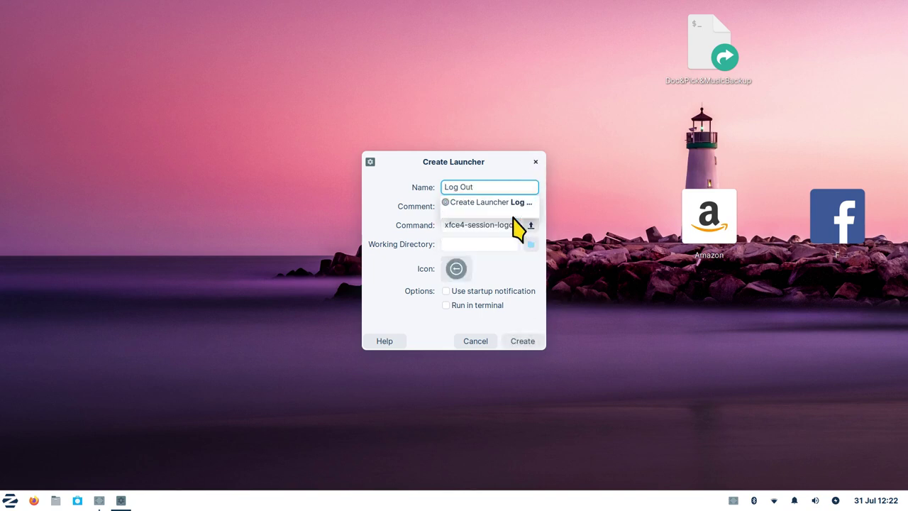
left_click(521, 341)
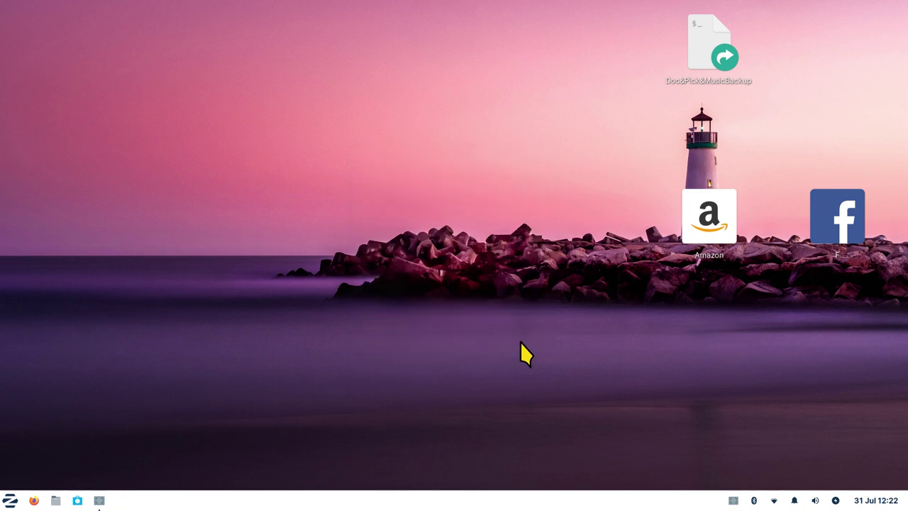
Move the new Log Out icon to the middle of the desktop and test it, cancelling the logout options.
left_click_drag(78, 64, 459, 224)
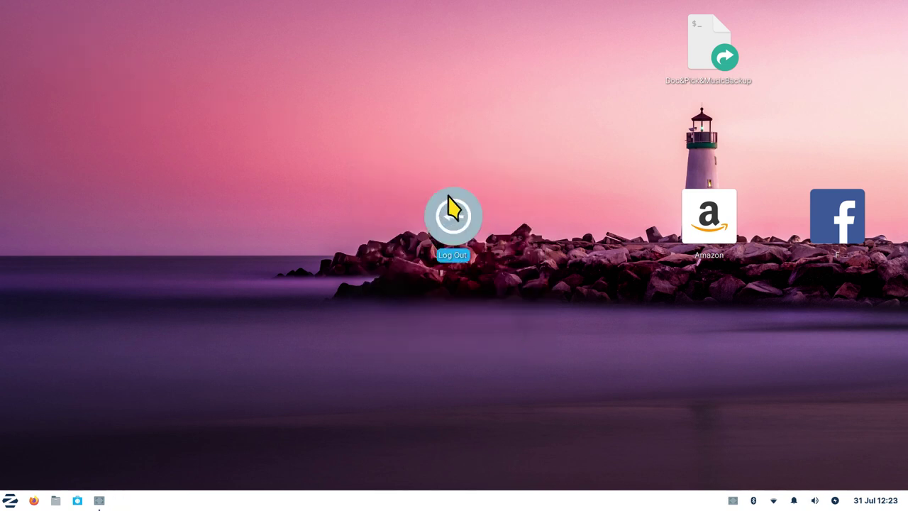
double_click(461, 227)
left_click(518, 314)
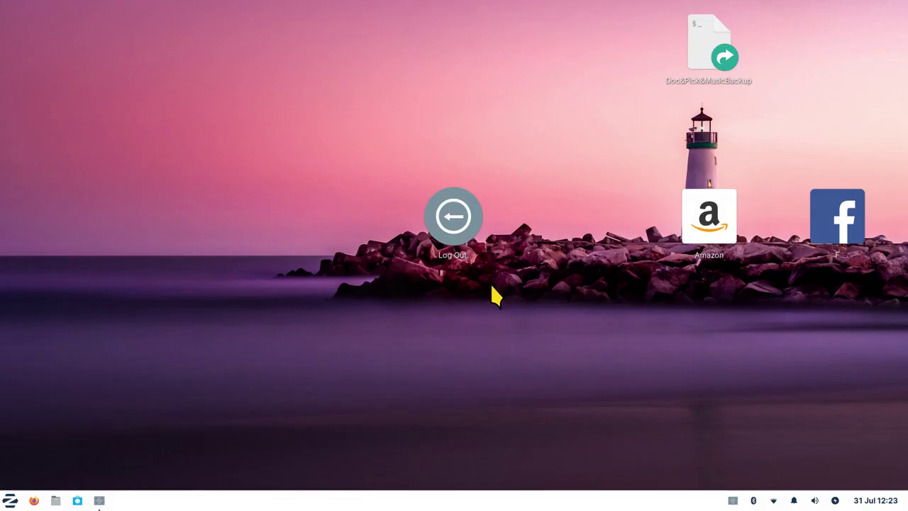
Add the Log Out launcher to the taskbar and move it just before the clock.
right_click(447, 215)
left_click(520, 254)
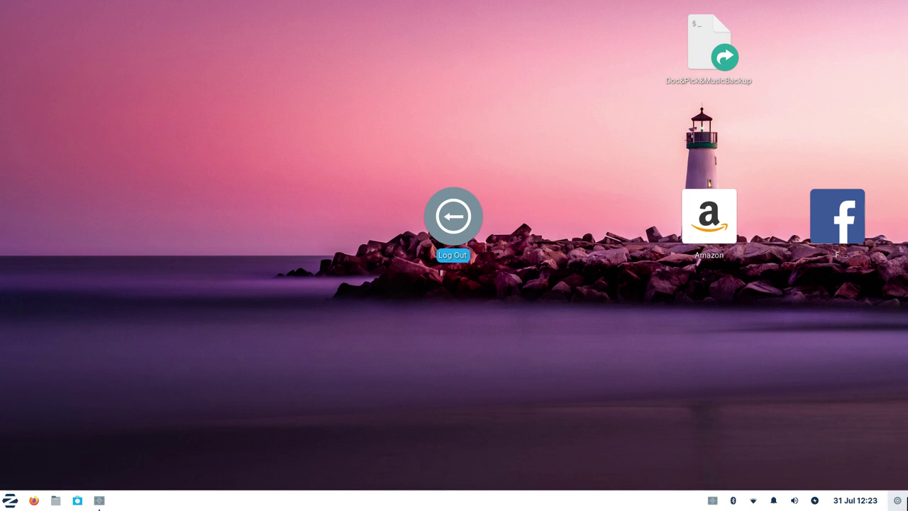
right_click(898, 502)
left_click(882, 447)
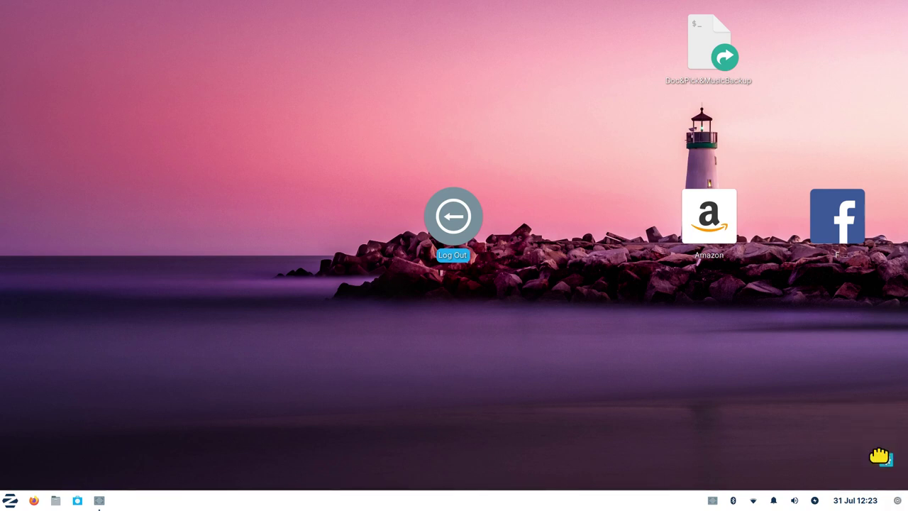
left_click(838, 503)
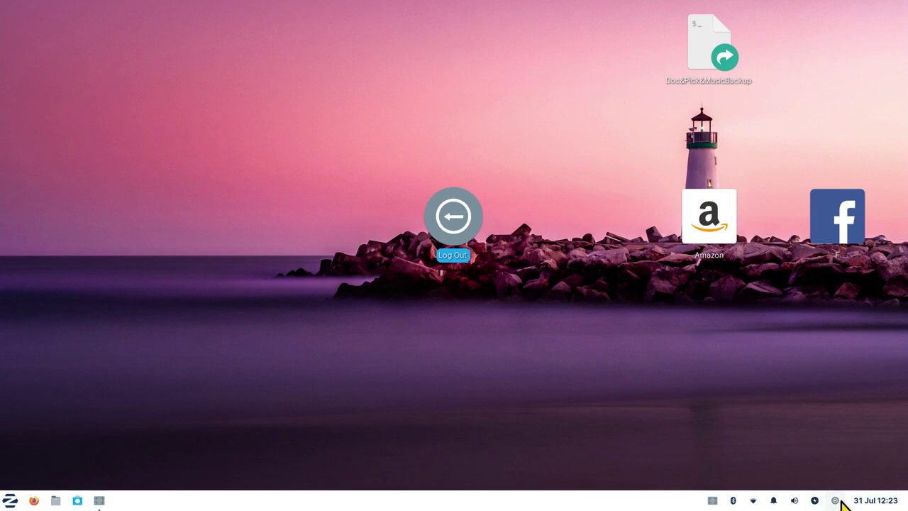
Move the taskbar's Log Out launcher between the Wi-Fi and notification icons, and again to the start of the tray icons.
right_click(836, 501)
left_click(858, 446)
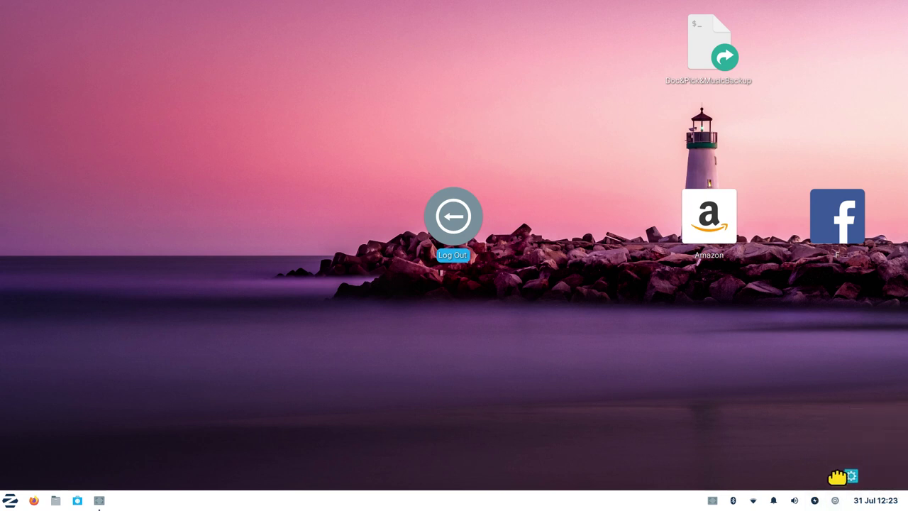
left_click(767, 504)
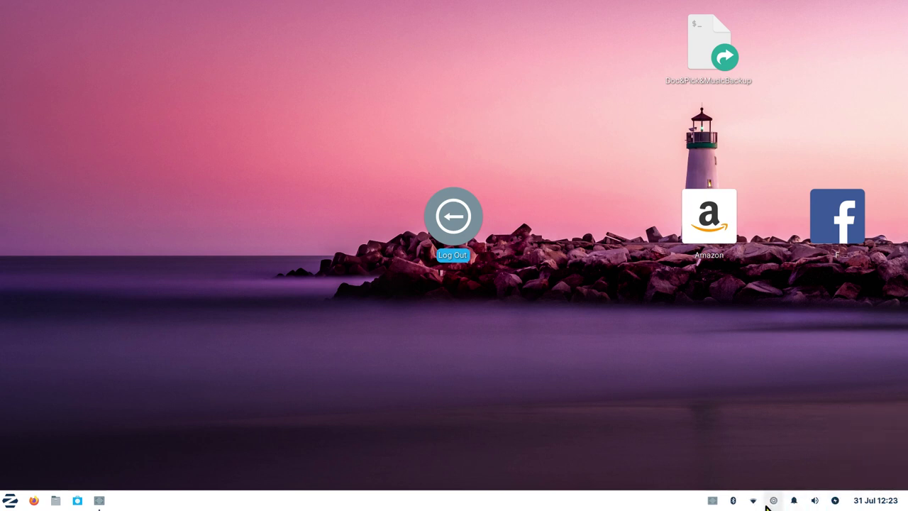
right_click(774, 502)
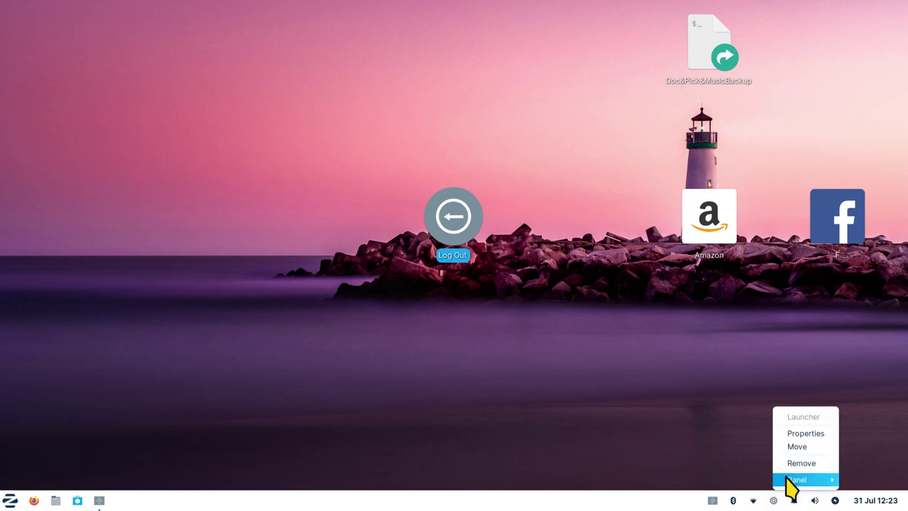
left_click(795, 447)
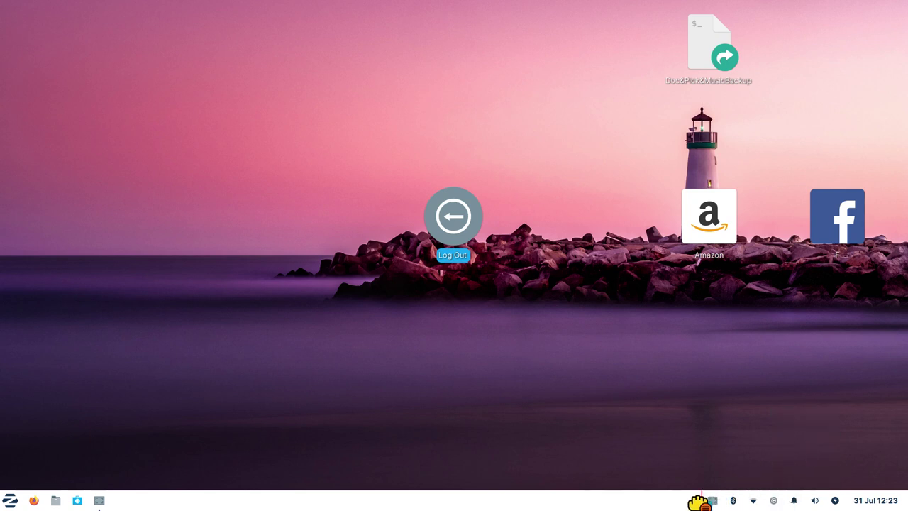
left_click(709, 500)
left_click(528, 317)
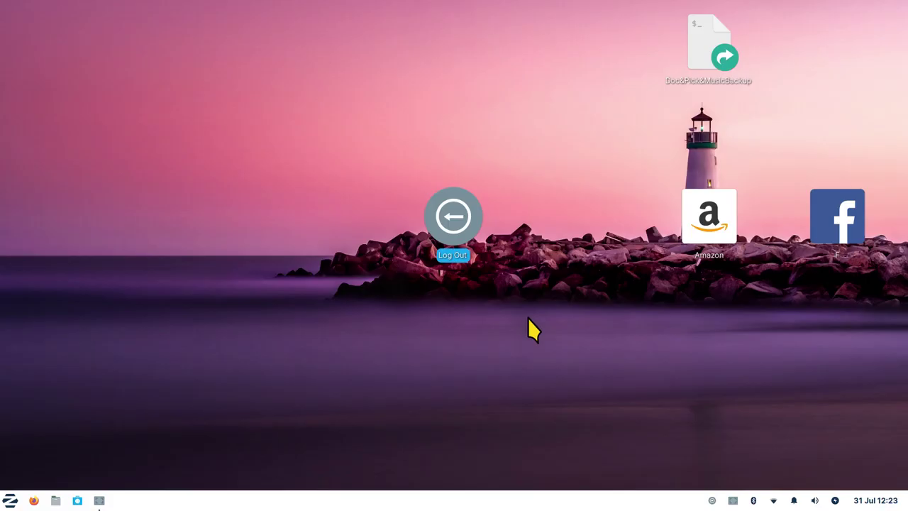
Move the Log Out launcher beside the pinned apps in the taskbar and test it, cancelling the logout options.
right_click(711, 500)
left_click(737, 447)
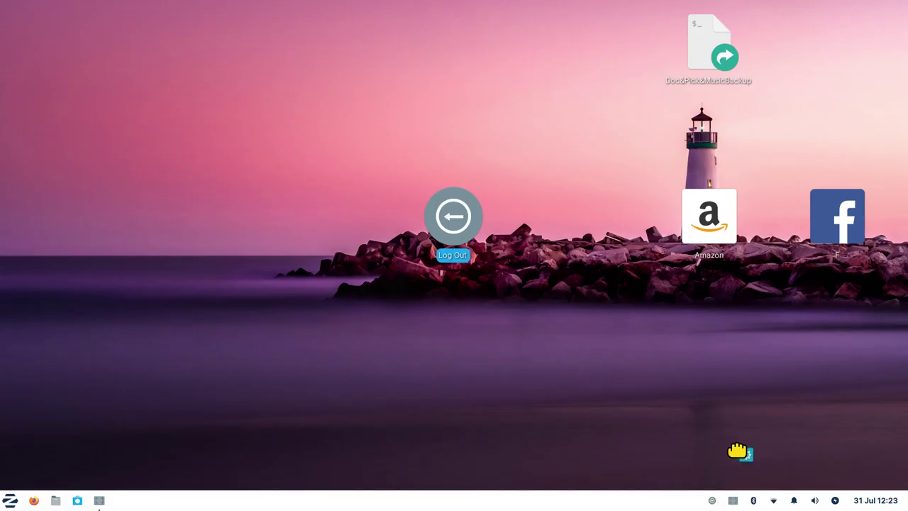
left_click(117, 503)
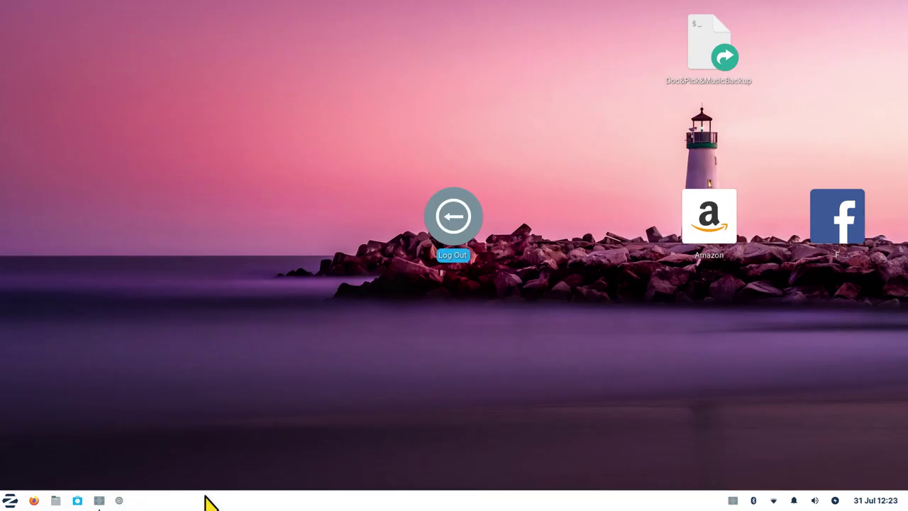
left_click(120, 501)
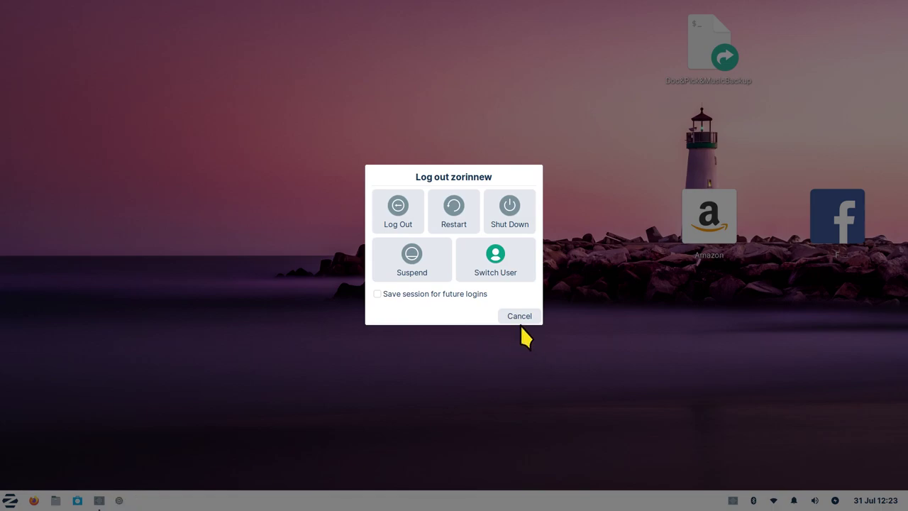
left_click(522, 319)
Move the Log Out launcher from the pinned apps back to the position just before the tray icons.
right_click(117, 505)
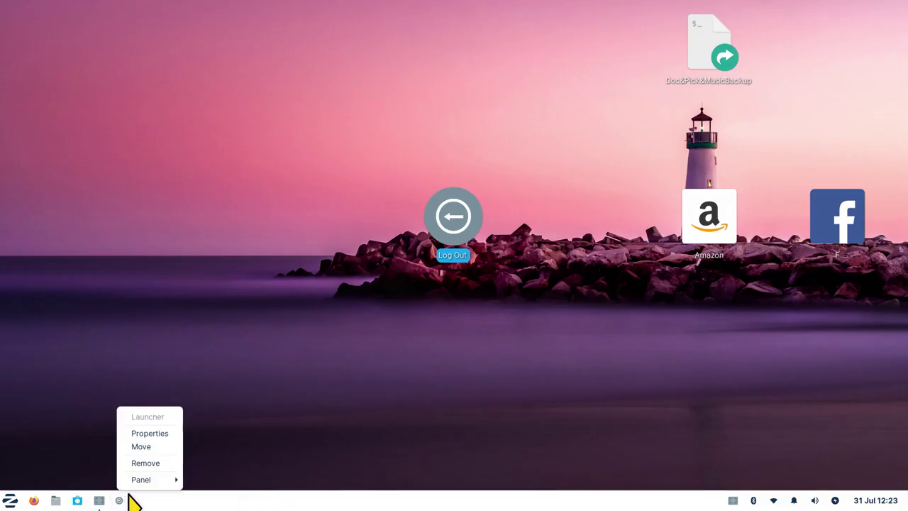
left_click(160, 447)
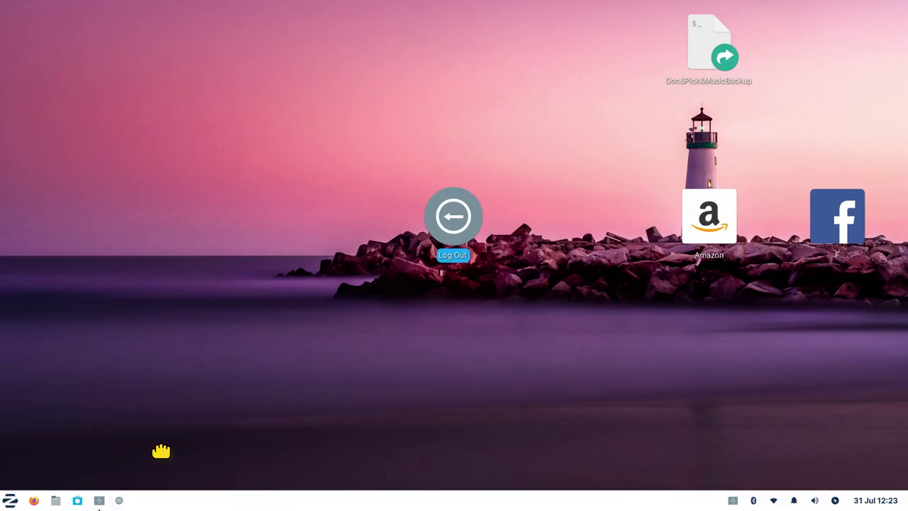
left_click(711, 500)
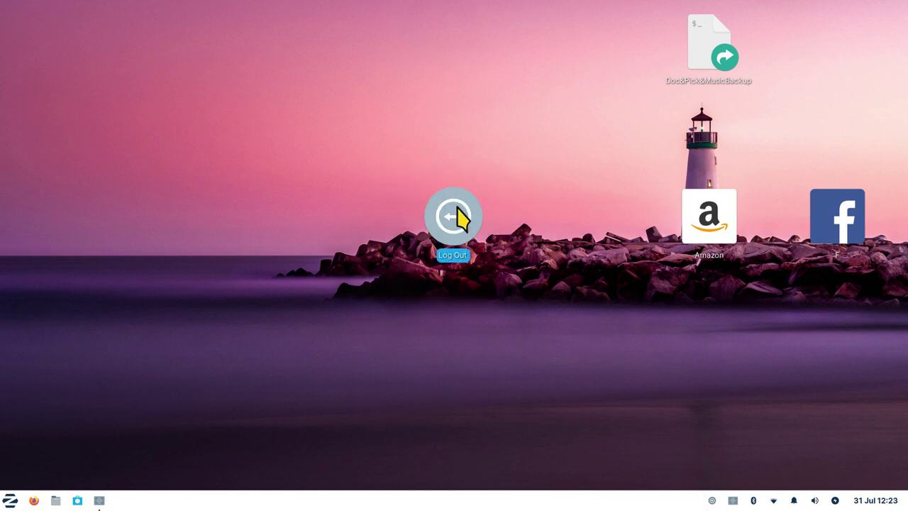
Delete the Log Out icon from the desktop and test the taskbar's Log Out launcher, cancelling the logout options.
left_click_drag(460, 219, 493, 348)
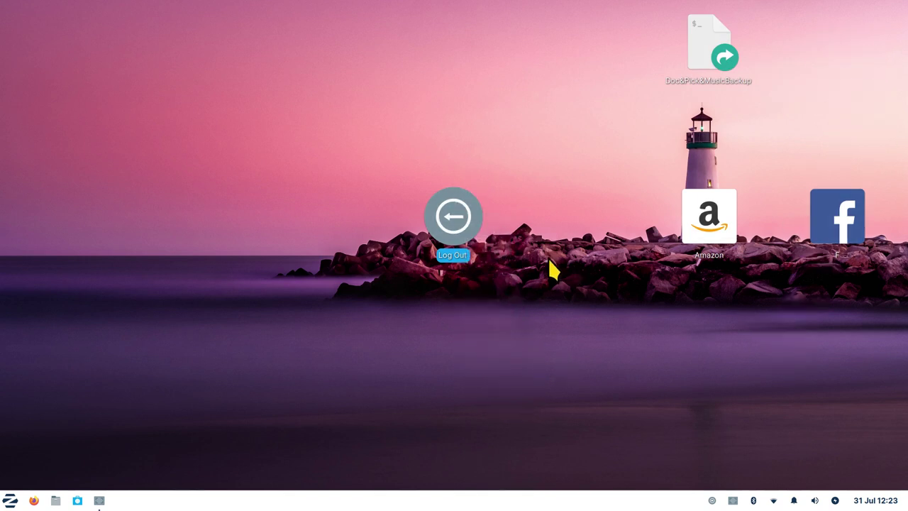
key("Delete")
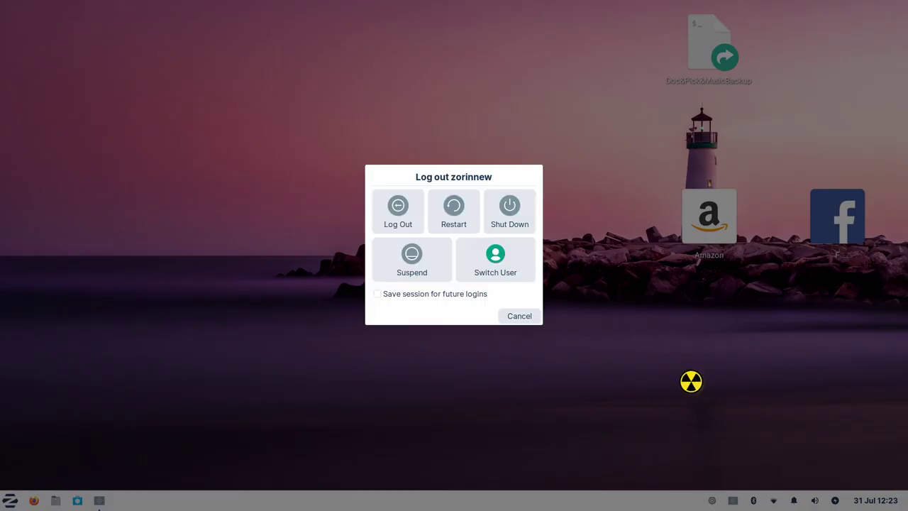
left_click(518, 317)
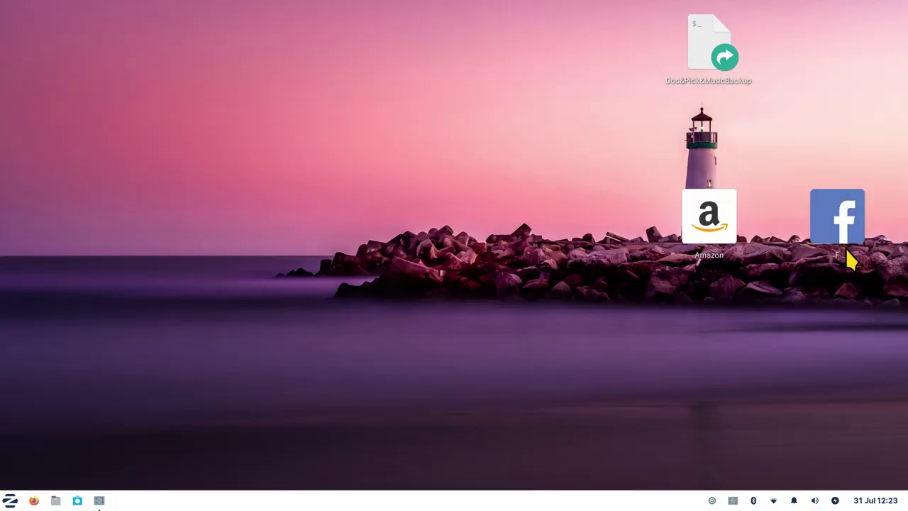
Open the desktop settings, examine the icon appearance and default icon options, and close them.
right_click(392, 125)
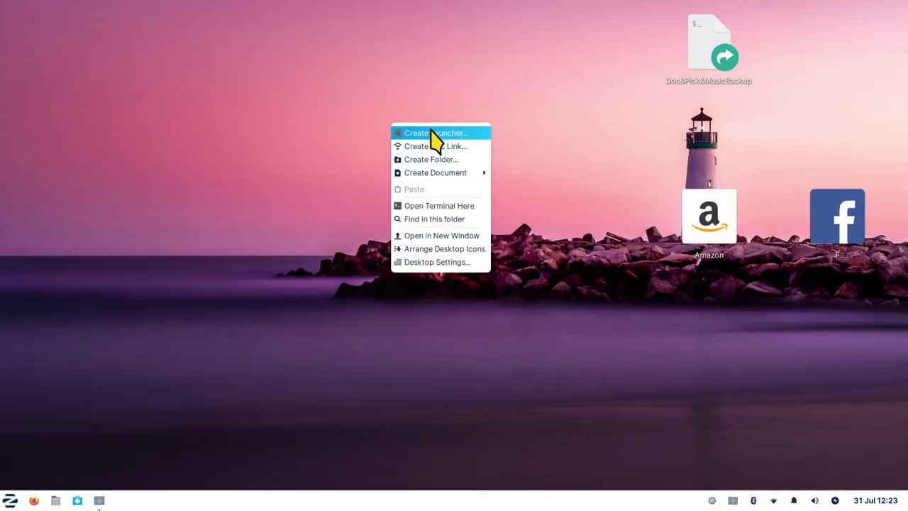
left_click(454, 262)
left_click(367, 121)
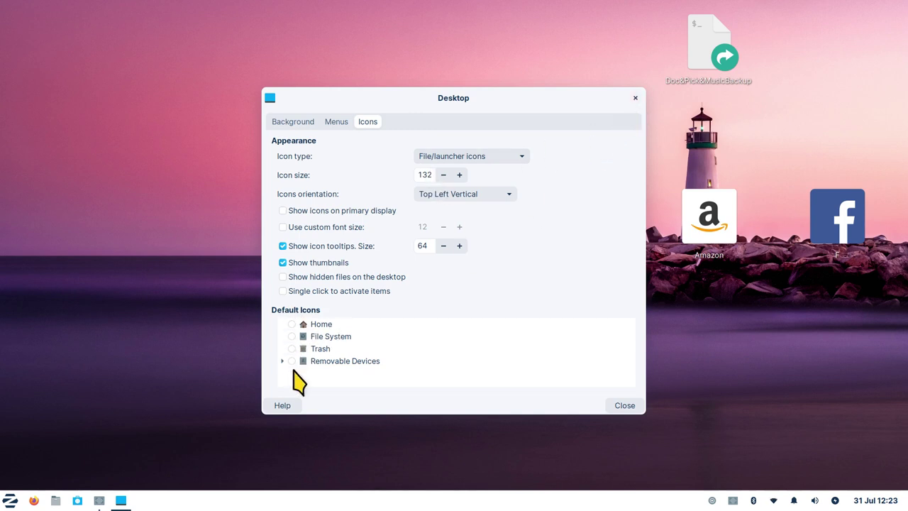
left_click(625, 405)
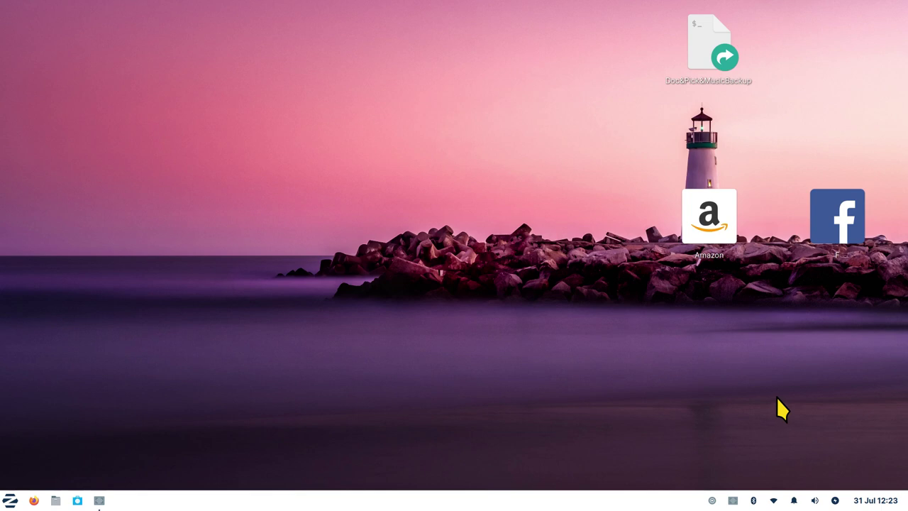
Test the Amazon and Facebook desktop shortcuts, closing the browser window after each site opens.
double_click(722, 222)
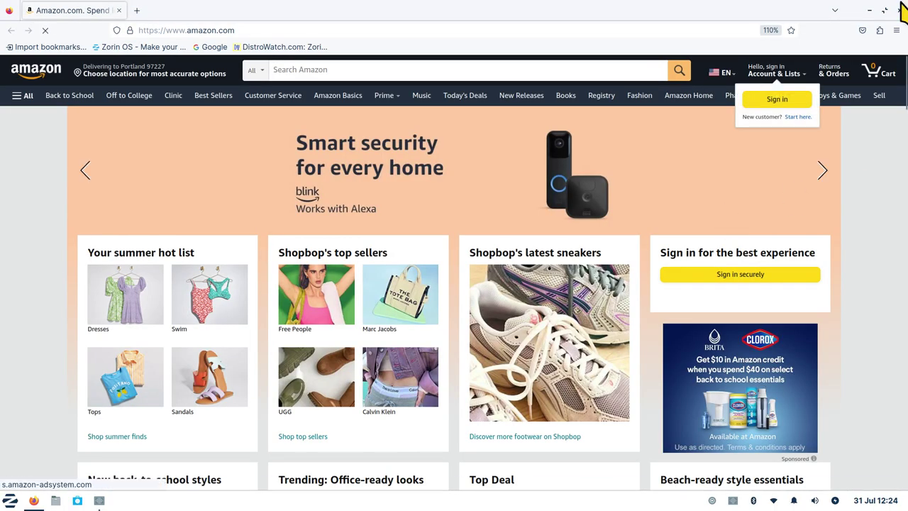
left_click(900, 10)
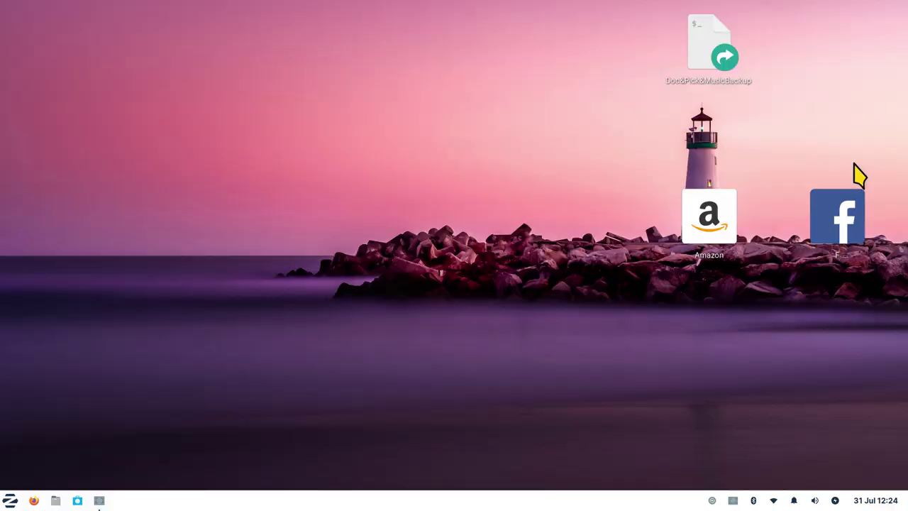
double_click(846, 210)
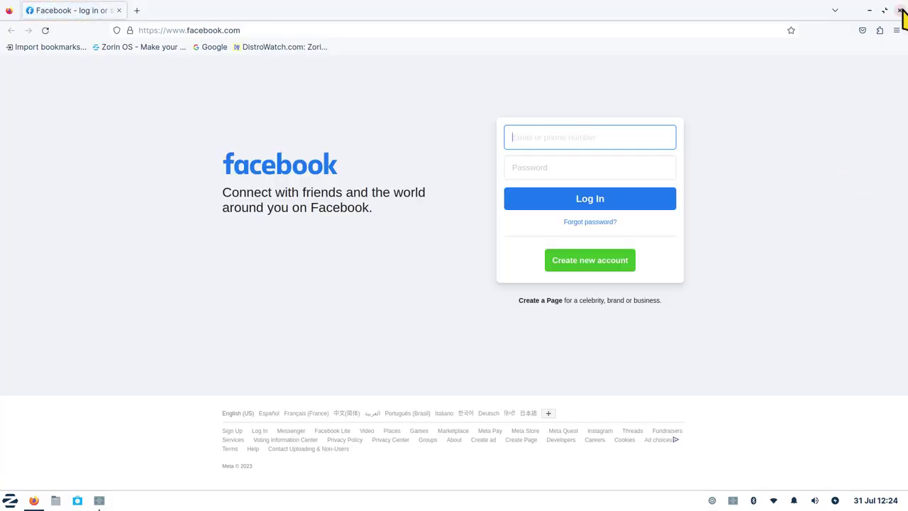
left_click(900, 10)
Delete the old Amazon shortcut from the desktop.
left_click_drag(787, 158, 645, 287)
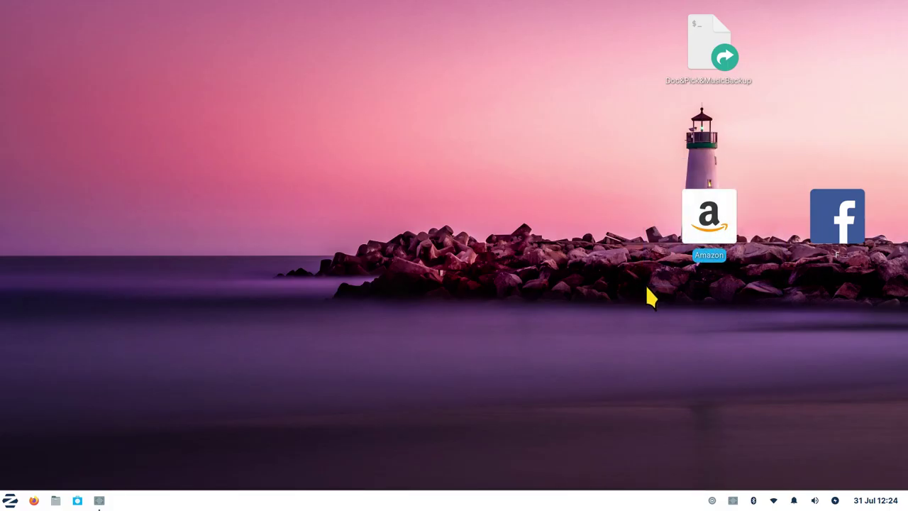
key("Delete")
right_click(376, 158)
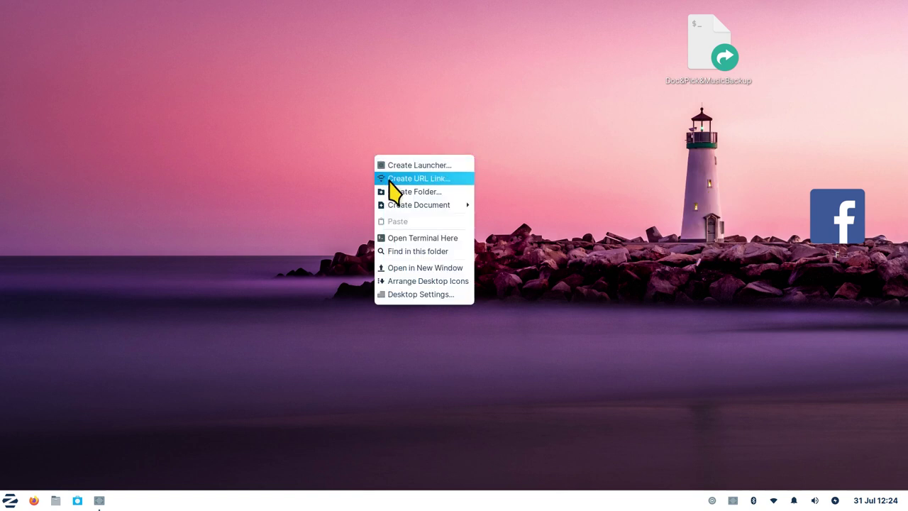
left_click(412, 178)
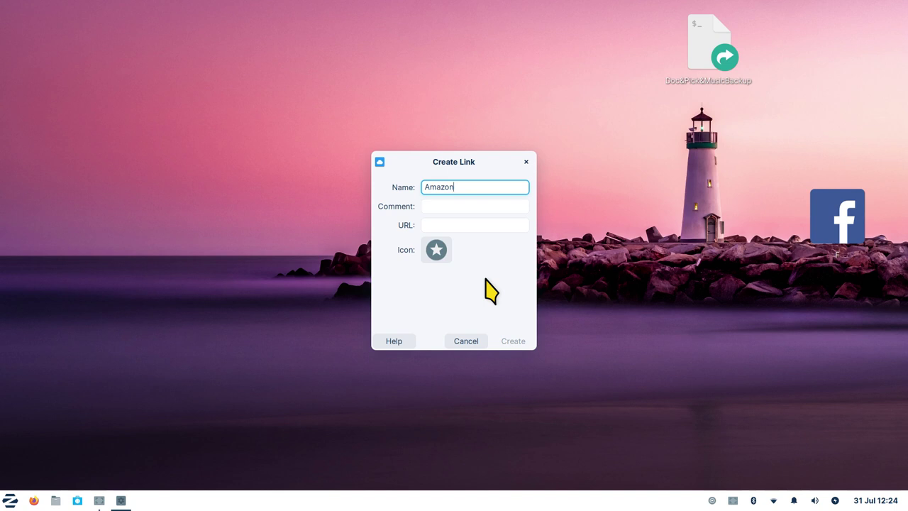
left_click(439, 224)
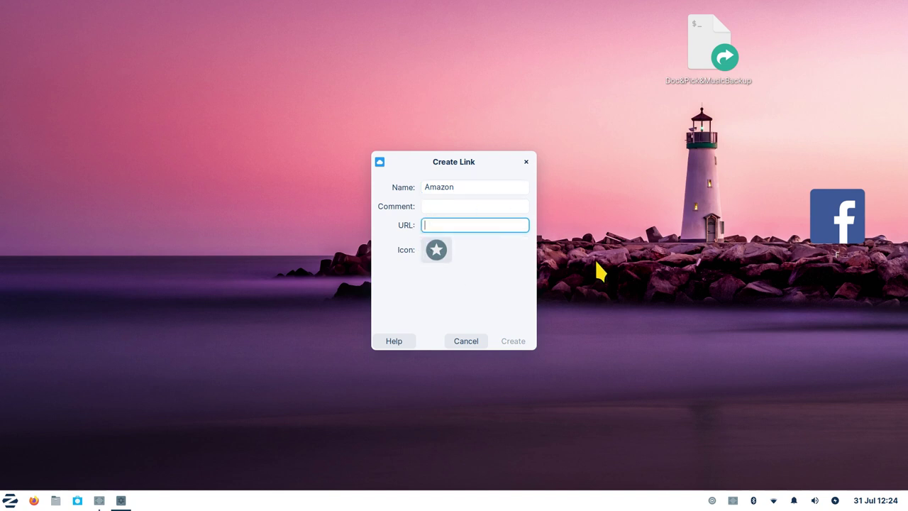
type("w")
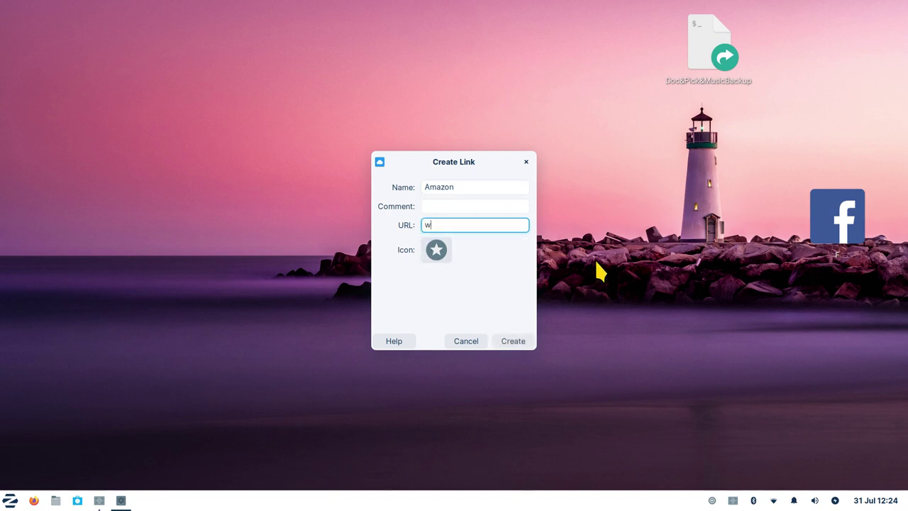
type("ww.amazon.com")
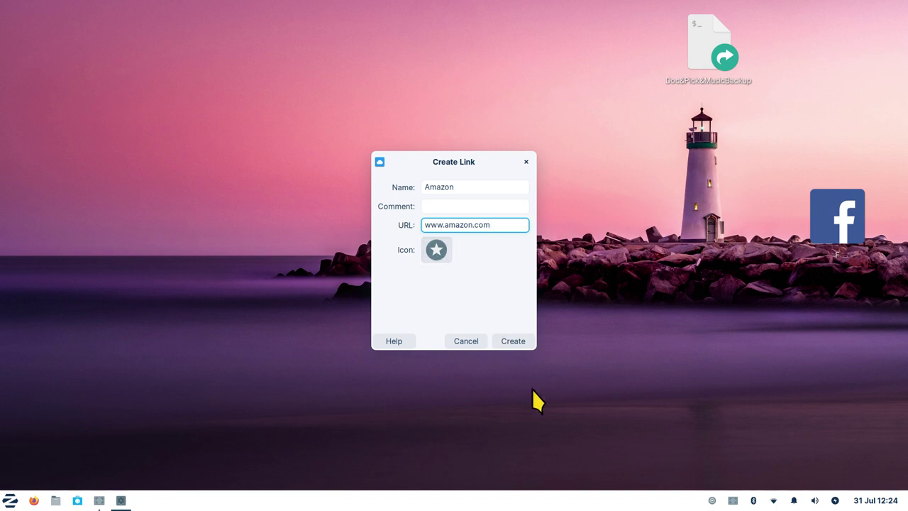
left_click(517, 343)
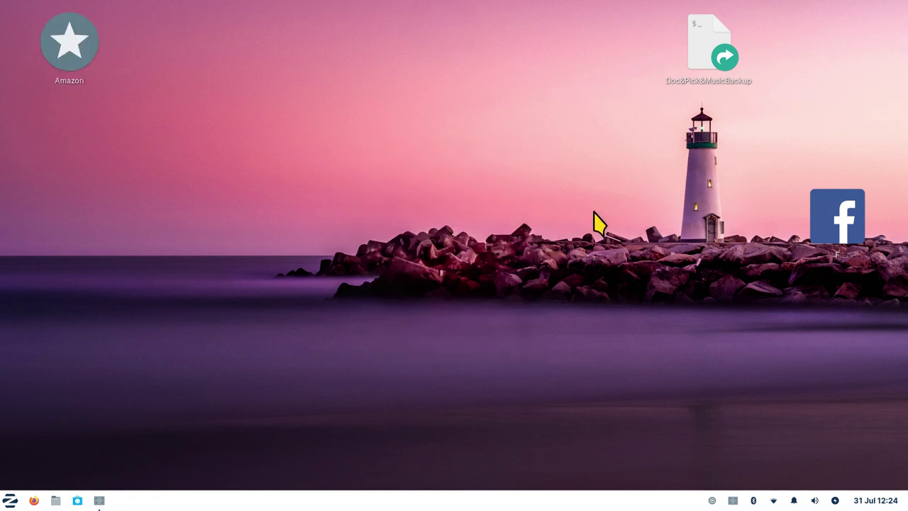
Test the star-icon Amazon link, close the browser window, and delete the link from the desktop.
double_click(76, 48)
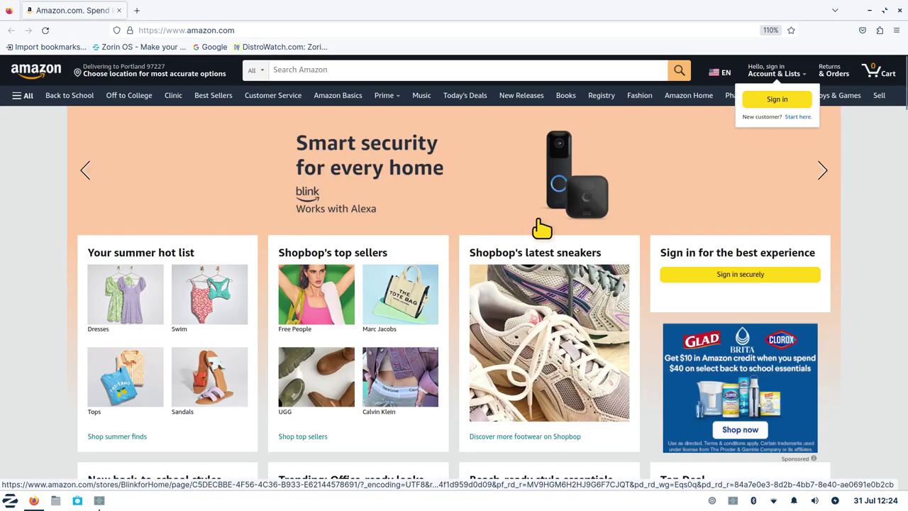
left_click(898, 10)
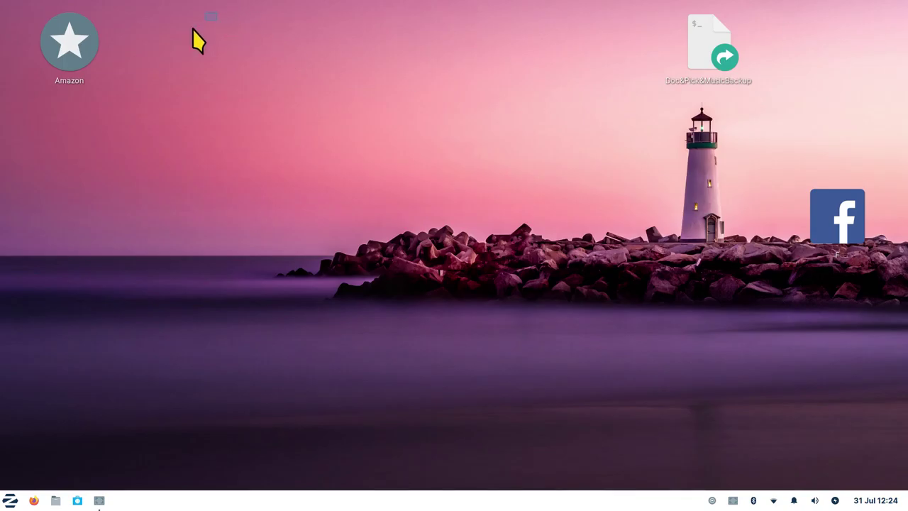
key("Delete")
right_click(392, 139)
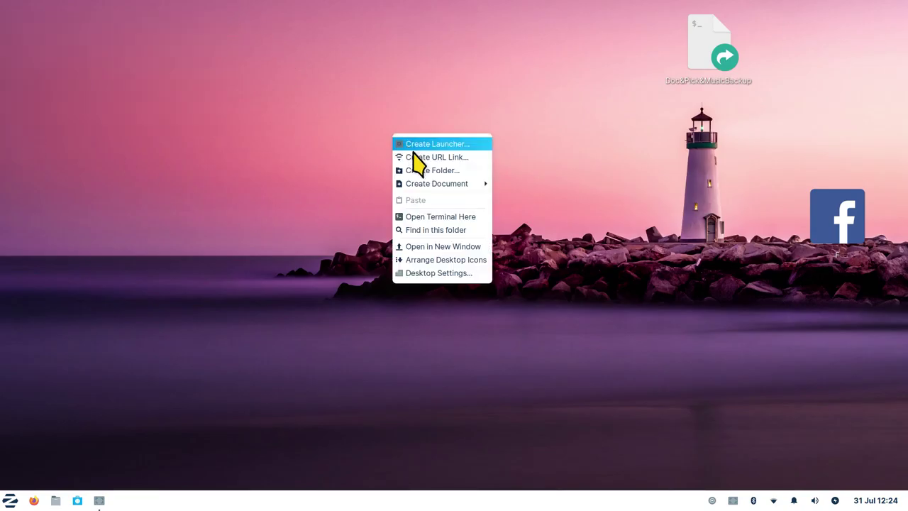
left_click(418, 158)
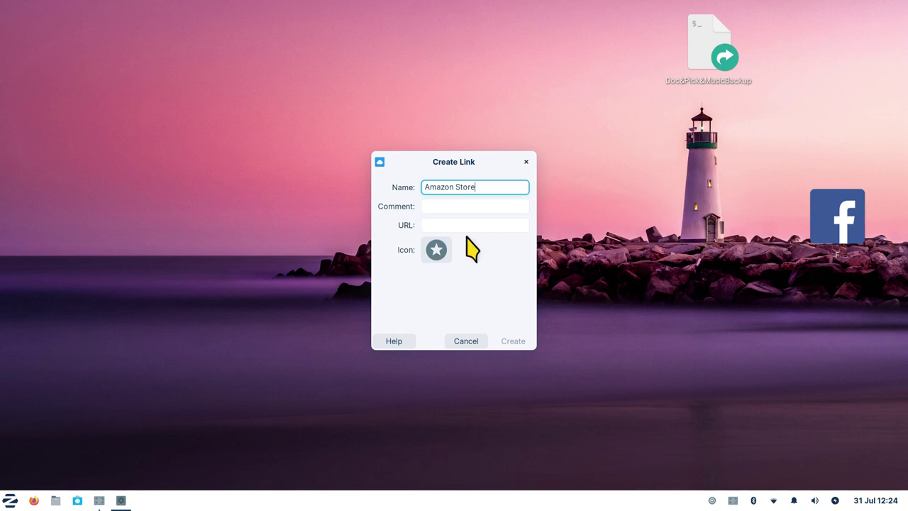
left_click(447, 226)
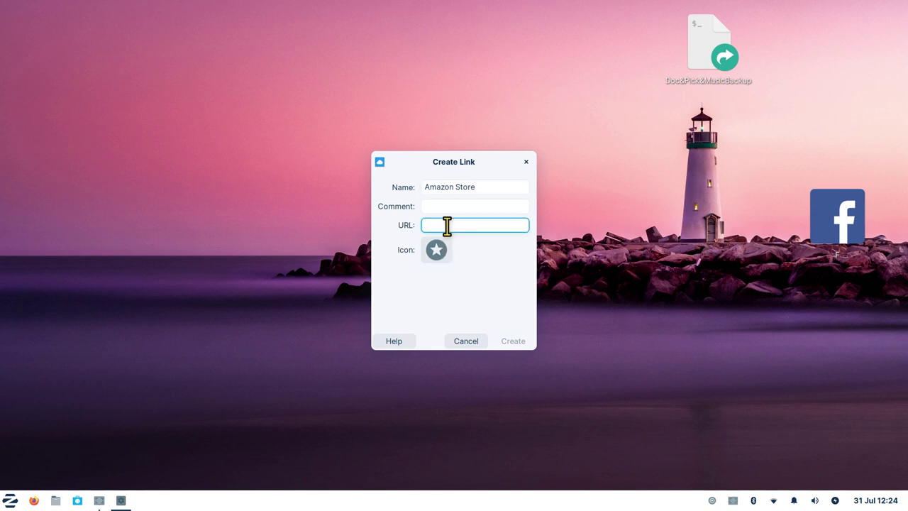
type("www.amazon.com")
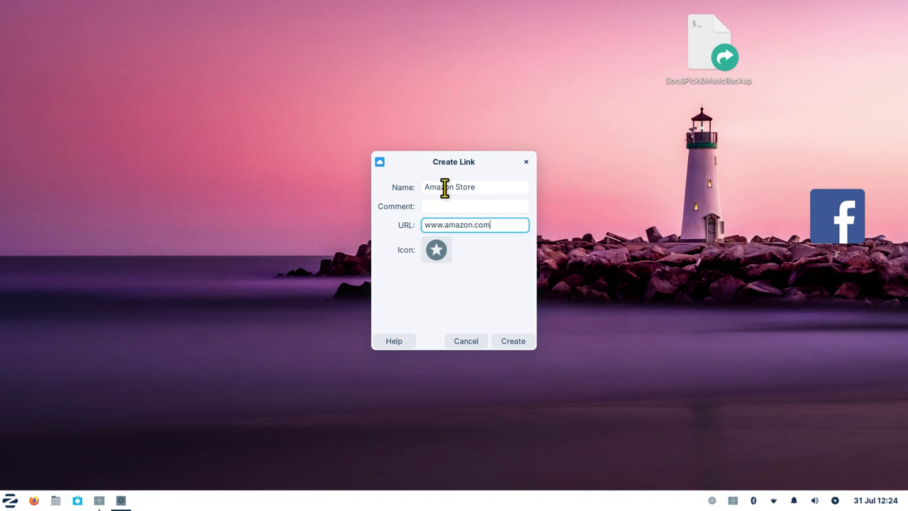
Set the Amazon Store link's icon to the image file 1.jpg from the Pictures folder.
left_click(437, 253)
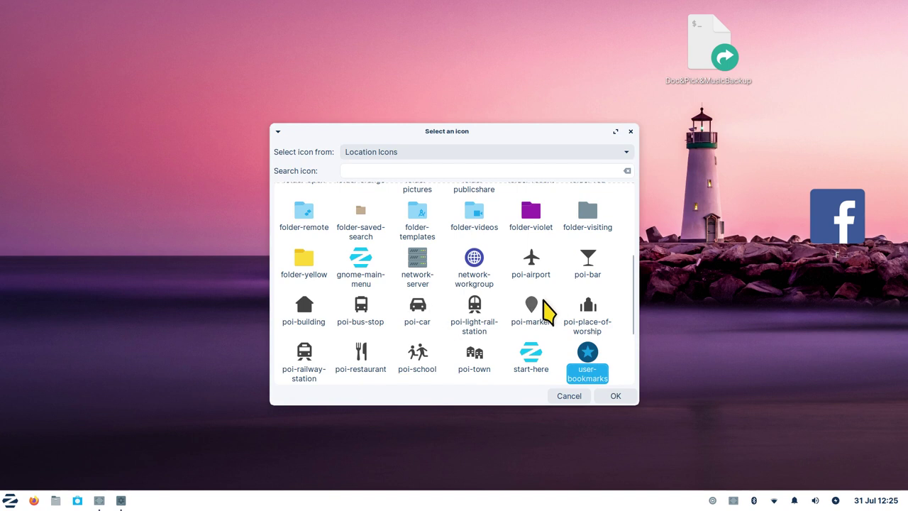
left_click(624, 153)
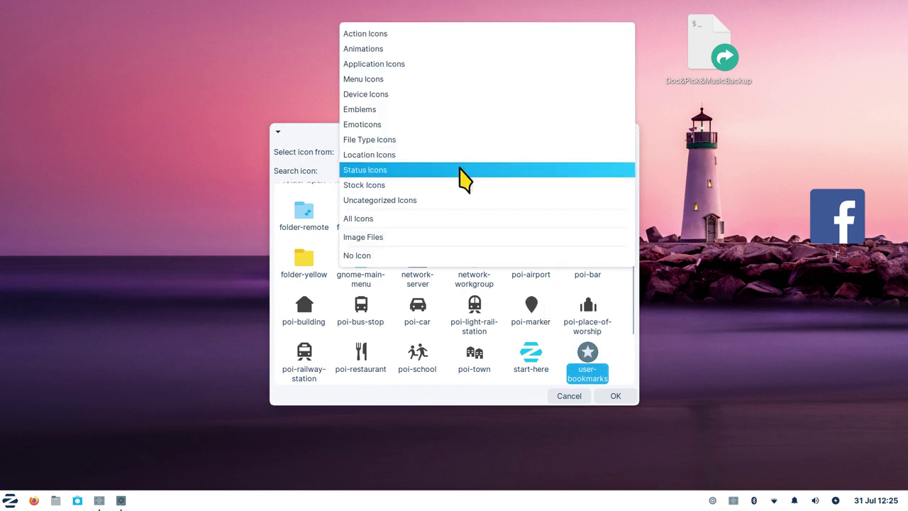
left_click(376, 241)
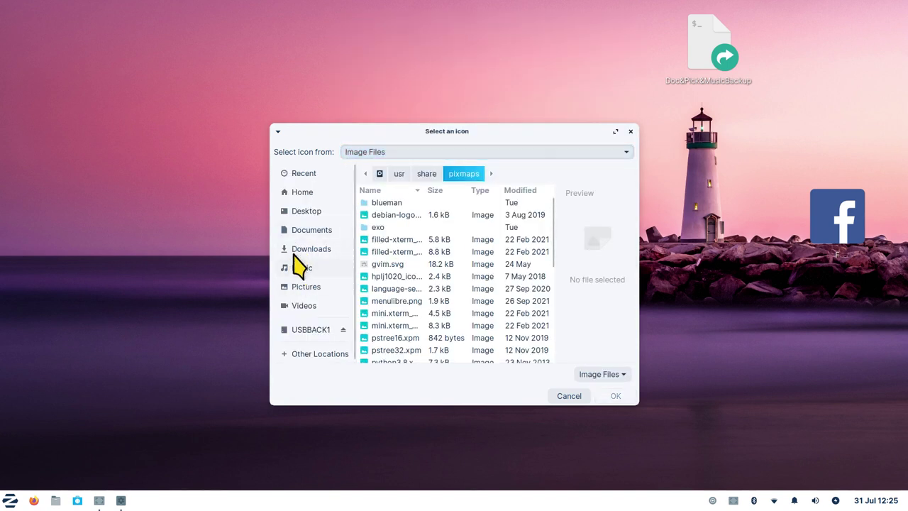
left_click(304, 286)
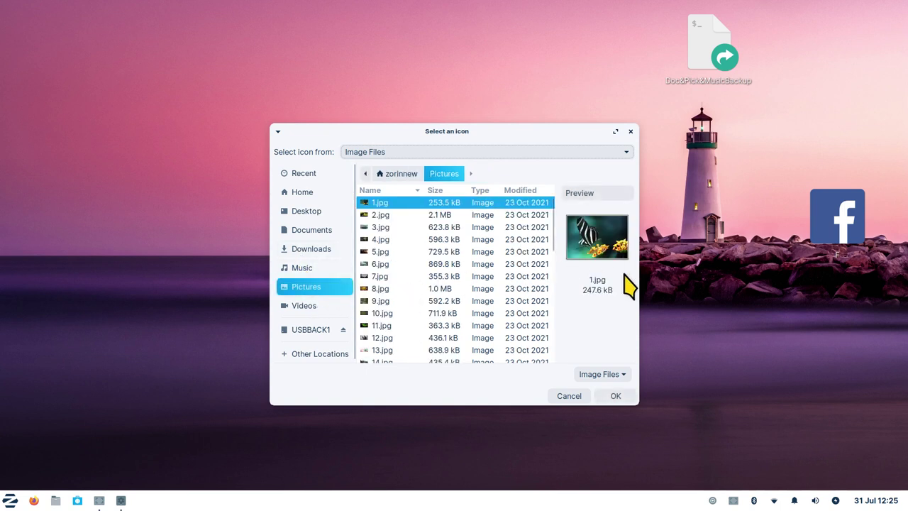
left_click(613, 396)
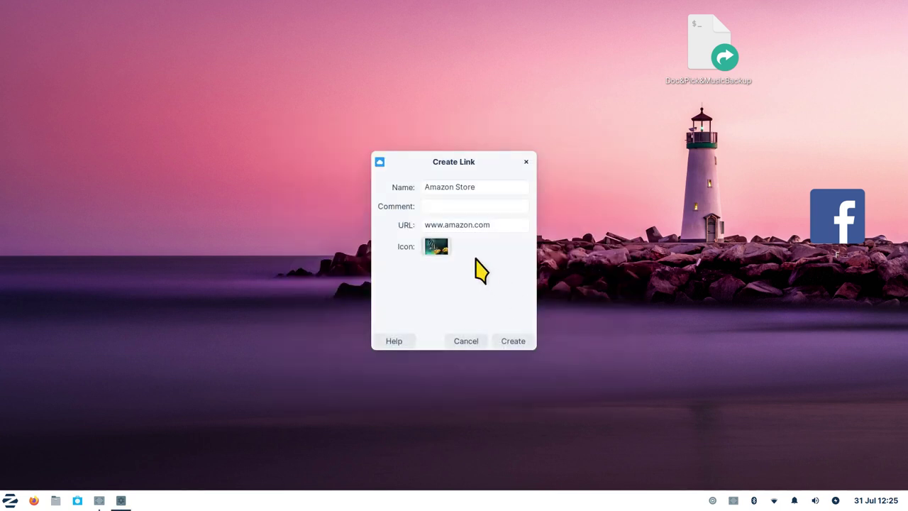
Search all icons for "ama" and set the Amazon Store link's icon to web-amazon.
left_click(441, 246)
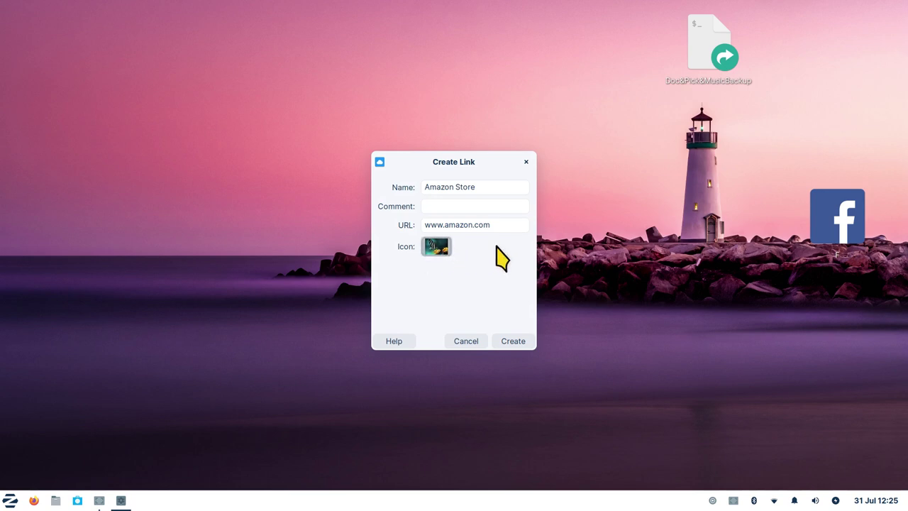
left_click(400, 151)
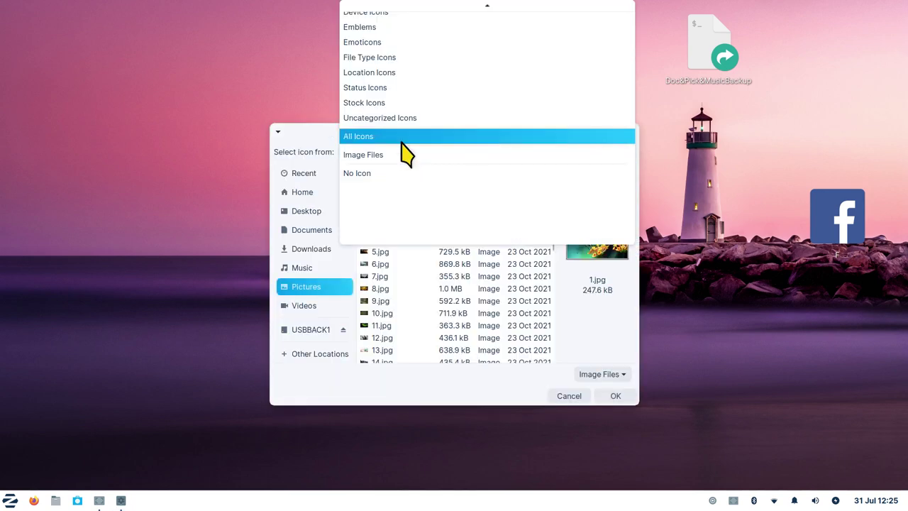
left_click(401, 139)
left_click(372, 173)
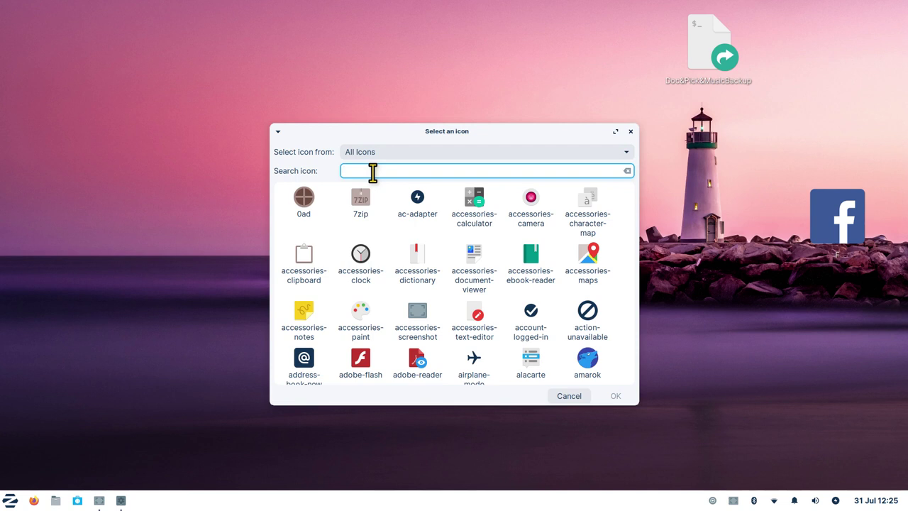
type("ama")
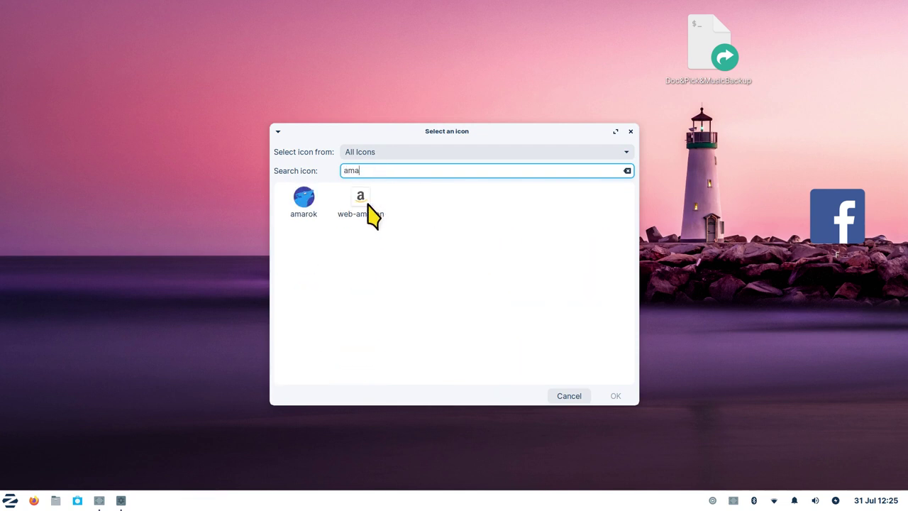
left_click(366, 205)
left_click(615, 394)
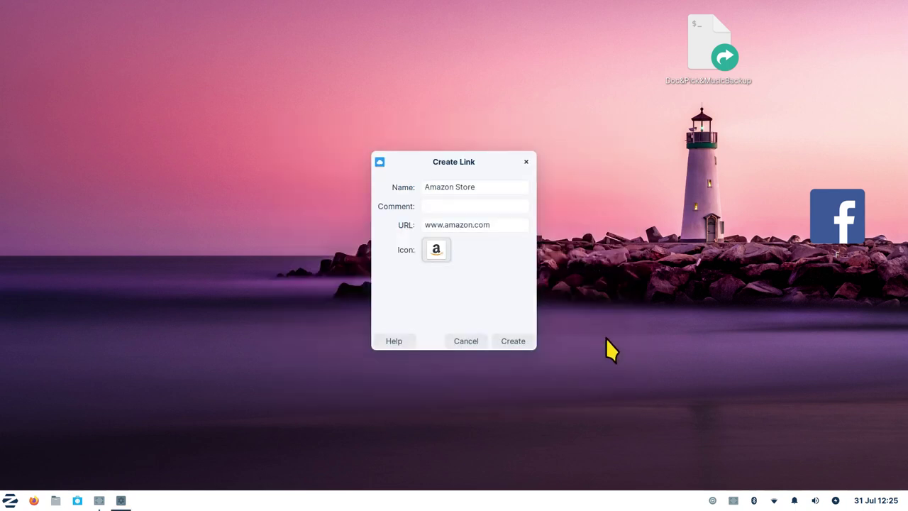
Create the Amazon Store link, test it from the desktop, and close the browser window.
left_click(512, 340)
double_click(81, 50)
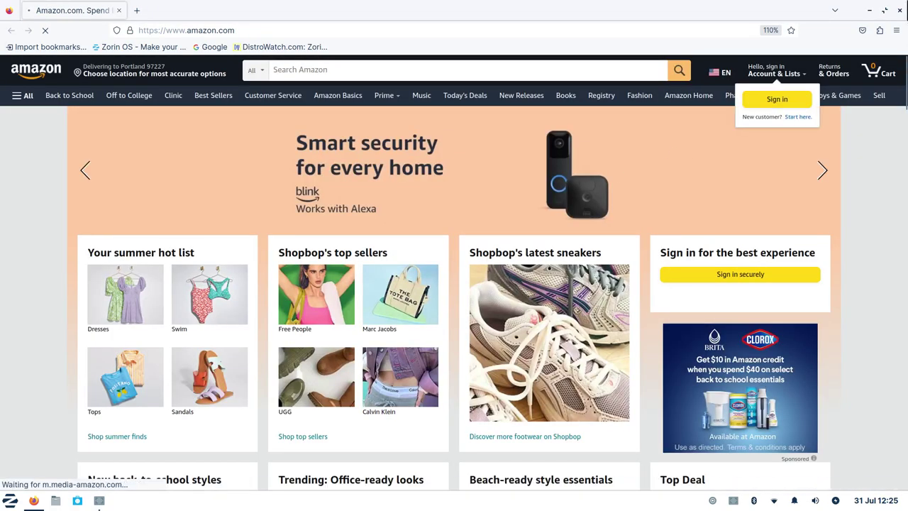
left_click(901, 10)
Move the Amazon Store icon to the upper middle of the desktop and delete the old Facebook shortcut.
left_click_drag(77, 56, 539, 124)
left_click_drag(856, 220, 567, 213)
left_click_drag(643, 190, 529, 284)
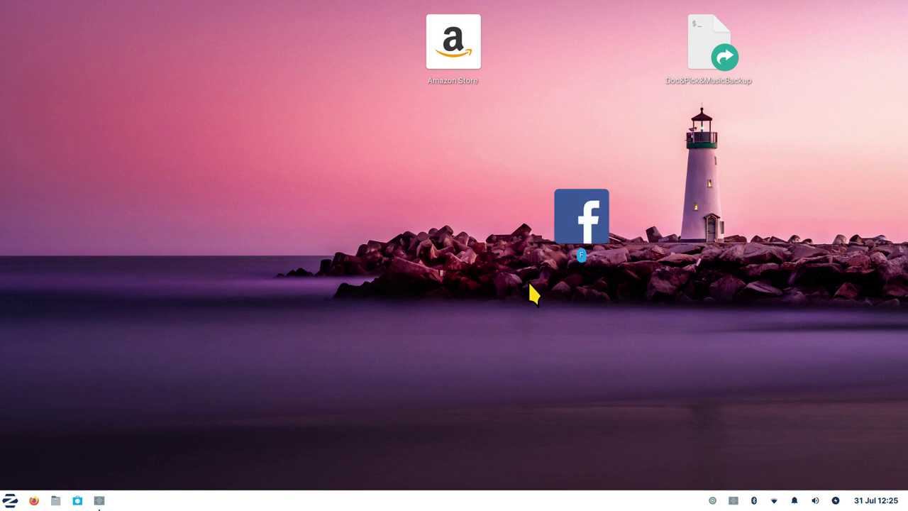
right_click(347, 200)
left_click(372, 223)
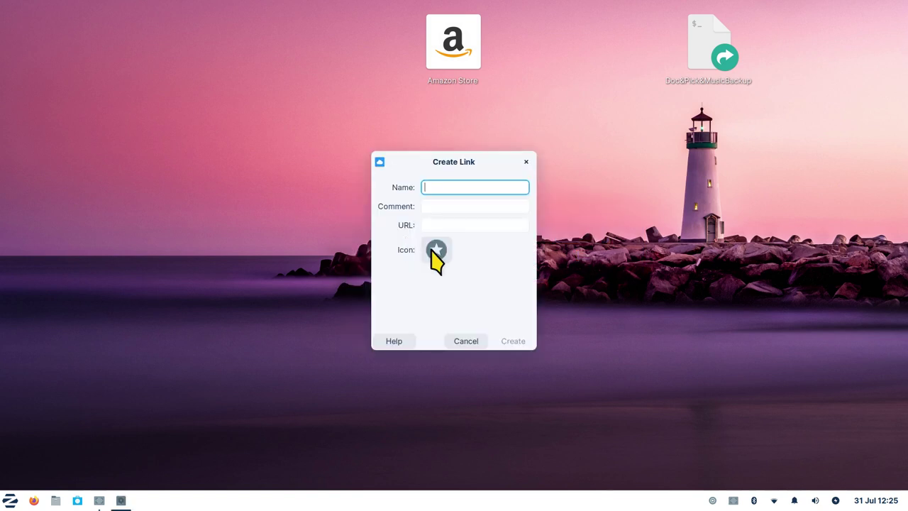
left_click(526, 162)
right_click(465, 183)
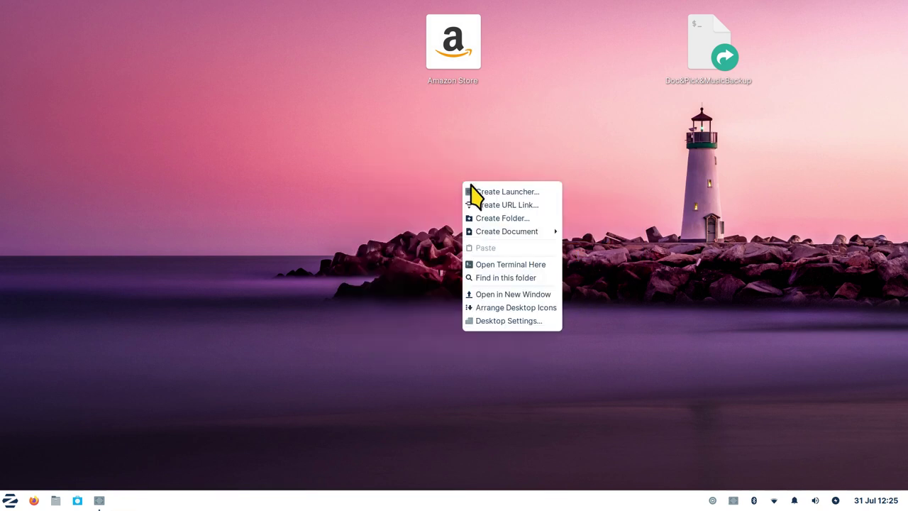
left_click(486, 205)
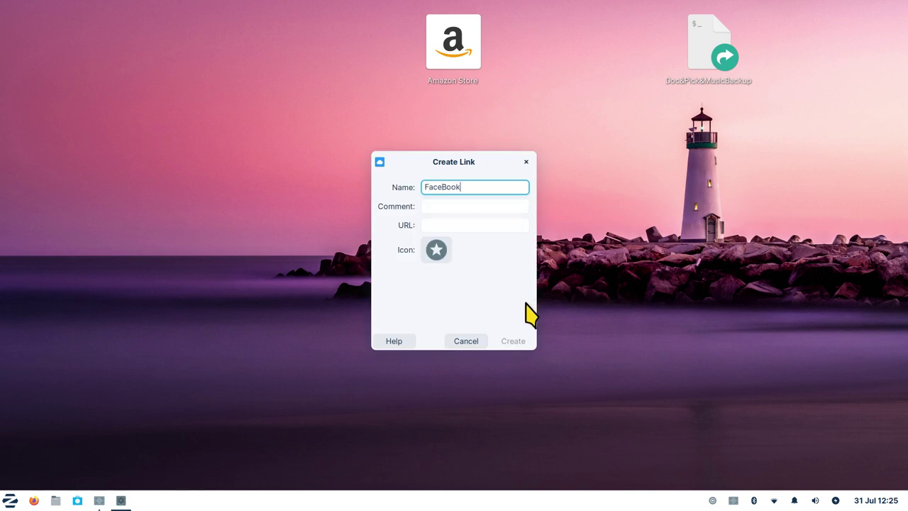
left_click(452, 222)
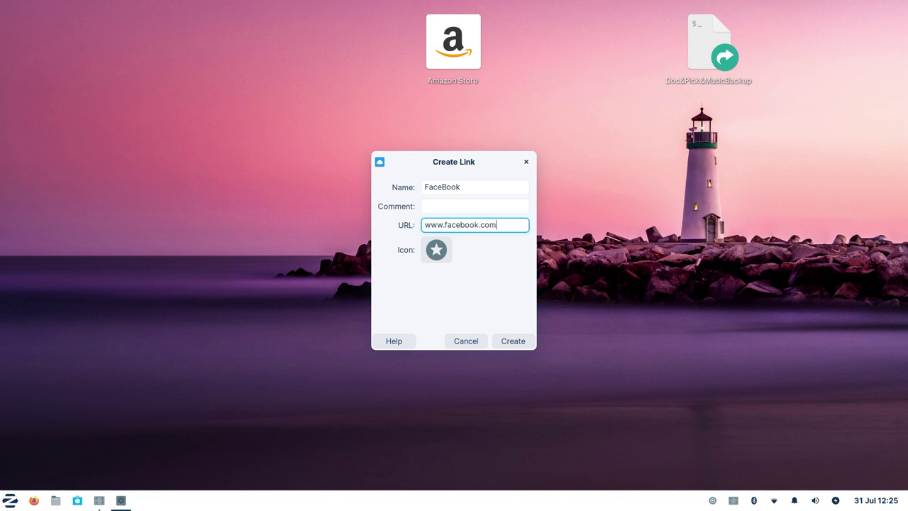
Create the FaceBook link with the web-facebook icon, found by searching all icons for "face", and test it from the desktop.
left_click(437, 251)
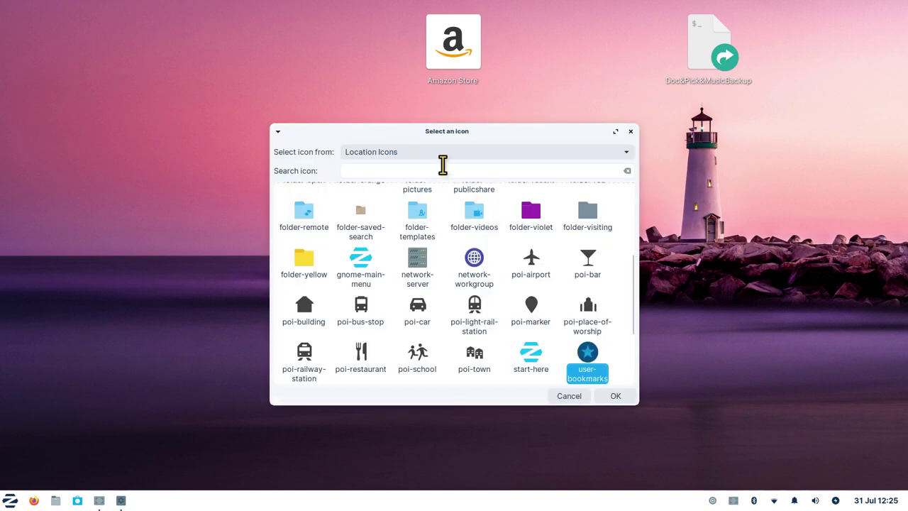
left_click(392, 170)
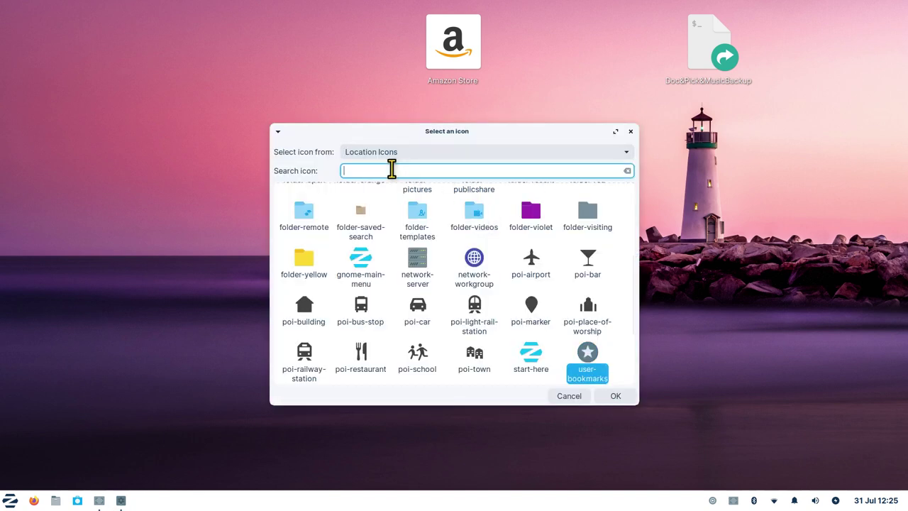
type("face")
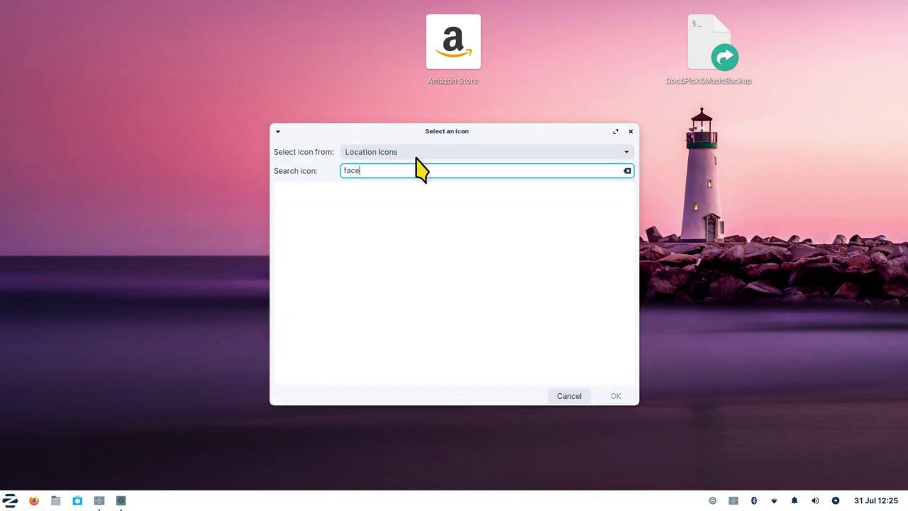
left_click(426, 152)
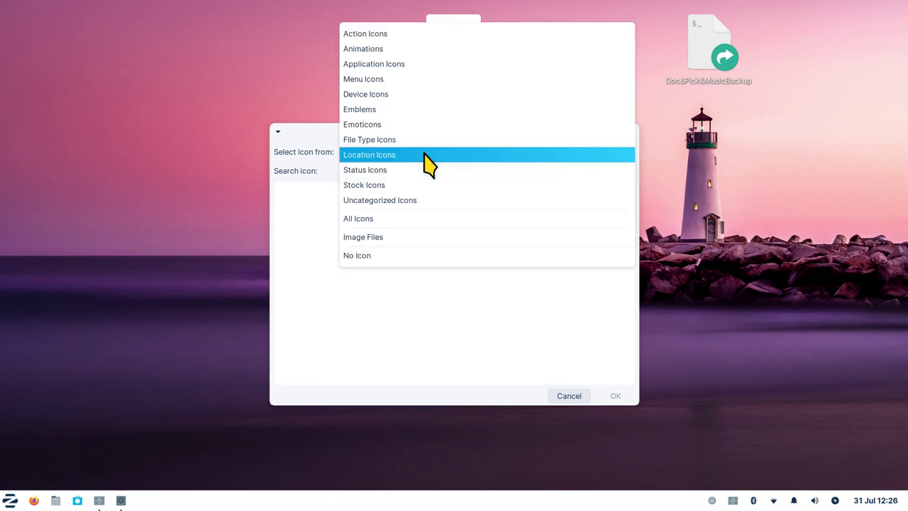
left_click(418, 218)
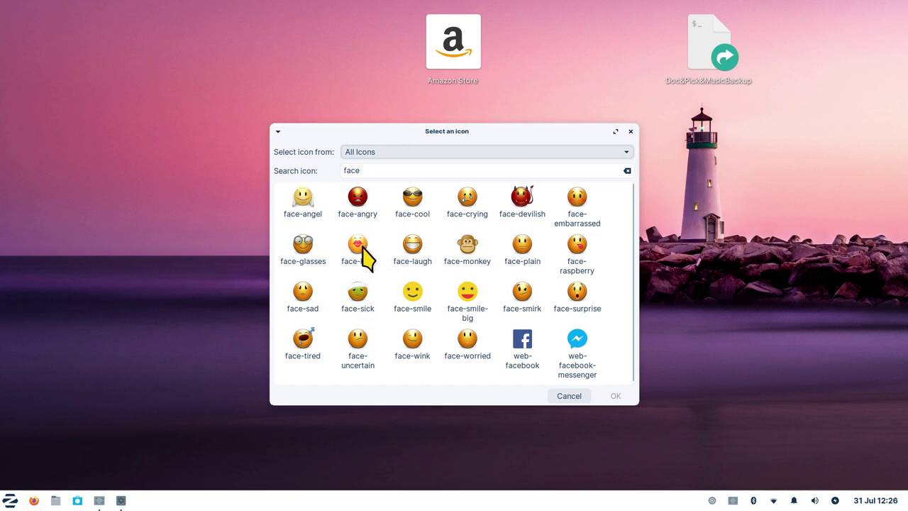
left_click(522, 346)
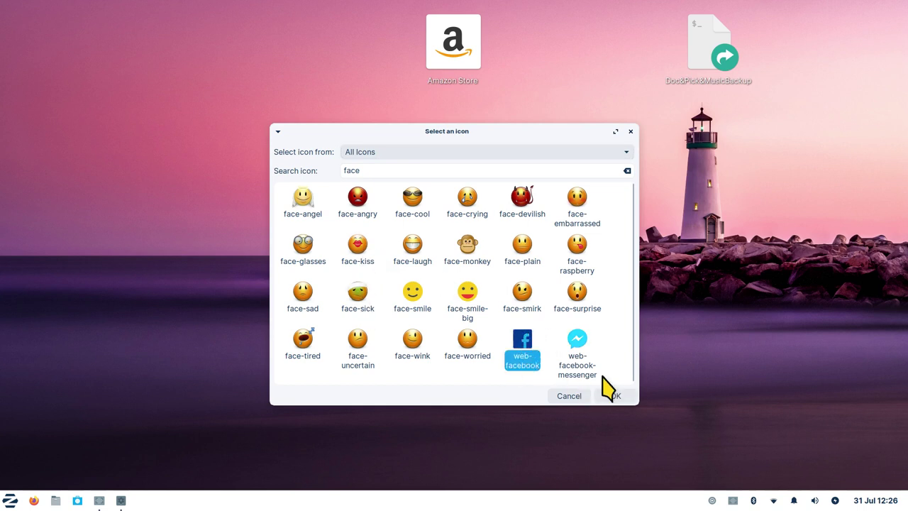
left_click(615, 396)
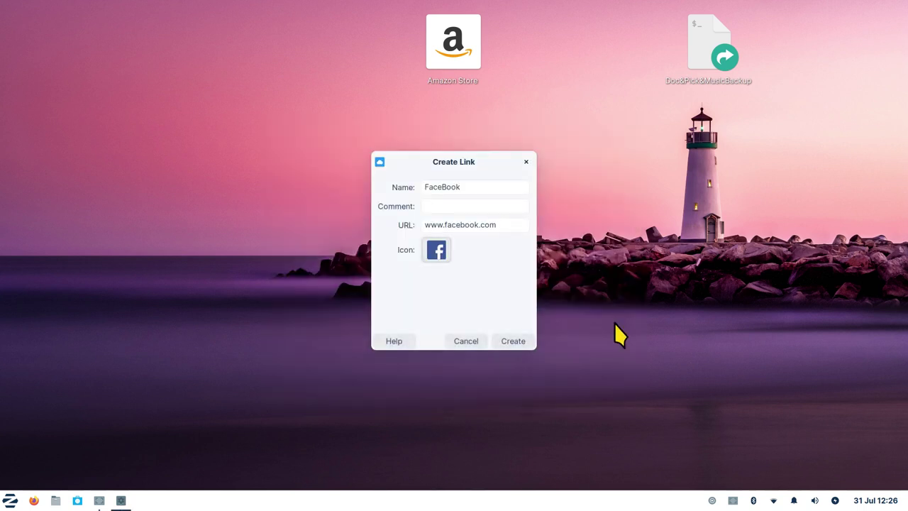
left_click(516, 341)
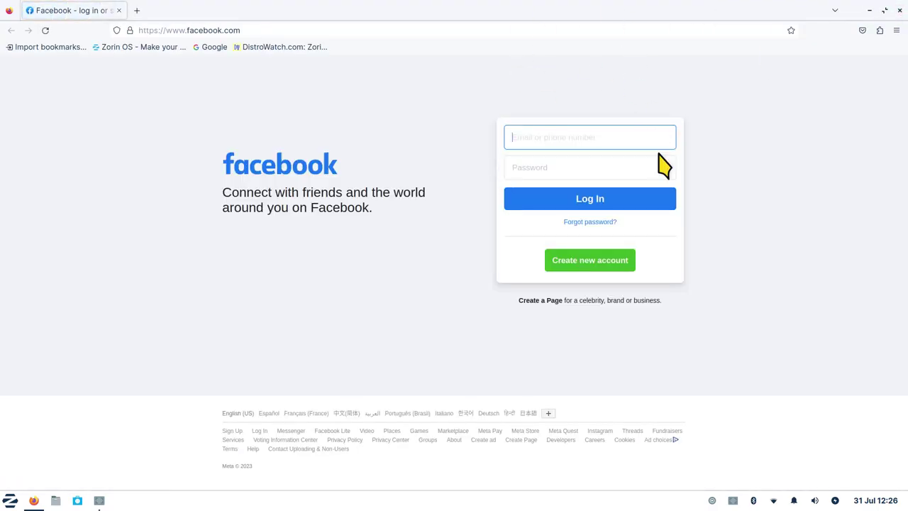
left_click(899, 10)
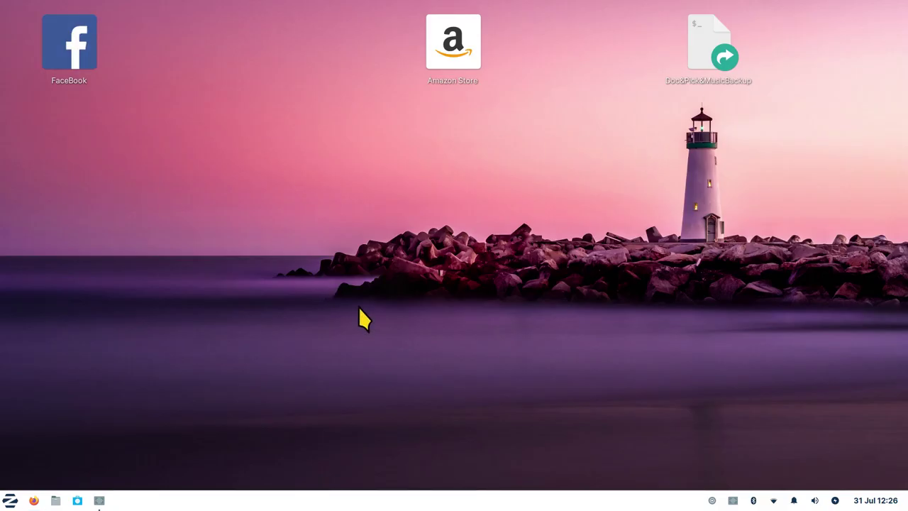
right_click(520, 505)
mouse_move(544, 482)
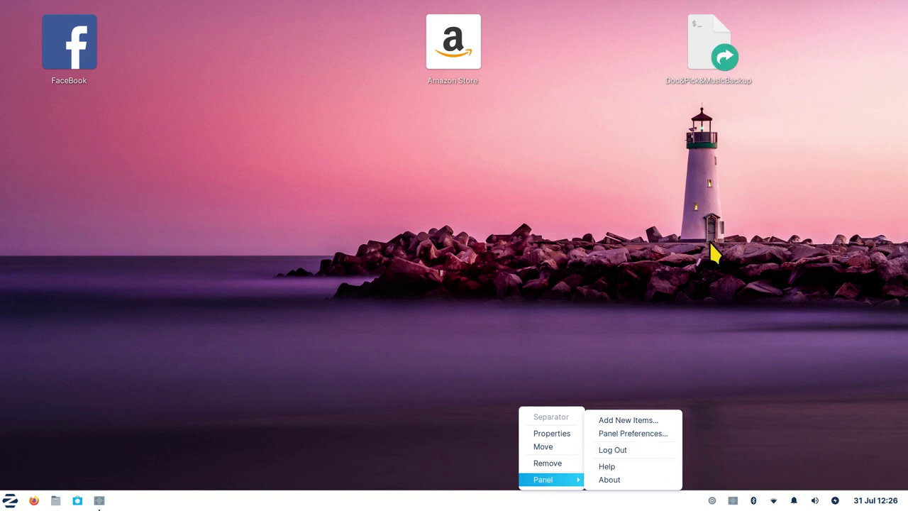
left_click(521, 380)
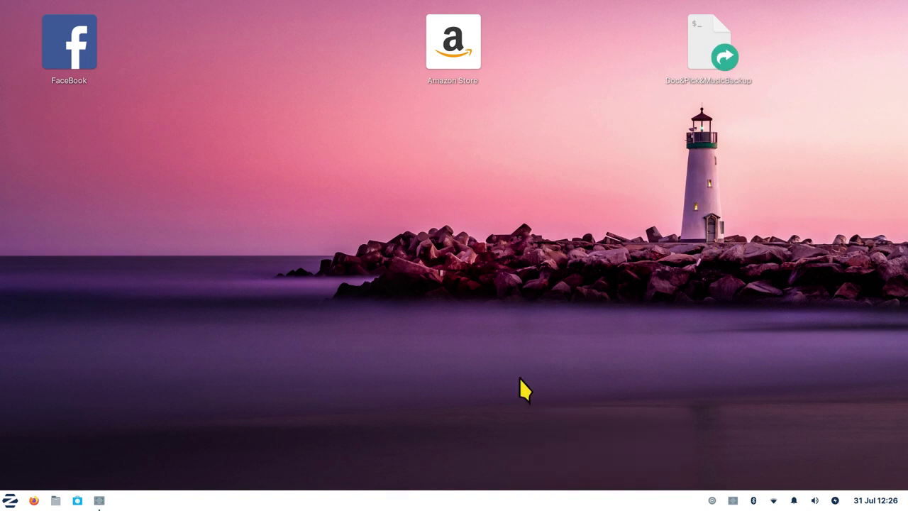
View the contents of the USBBACK1 drive in the file manager and close the window.
left_click(55, 500)
left_click(36, 220)
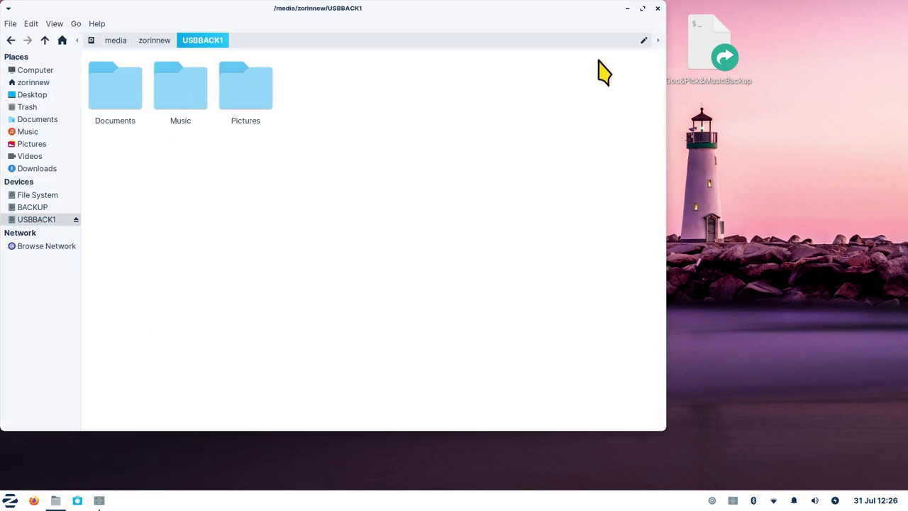
left_click(658, 10)
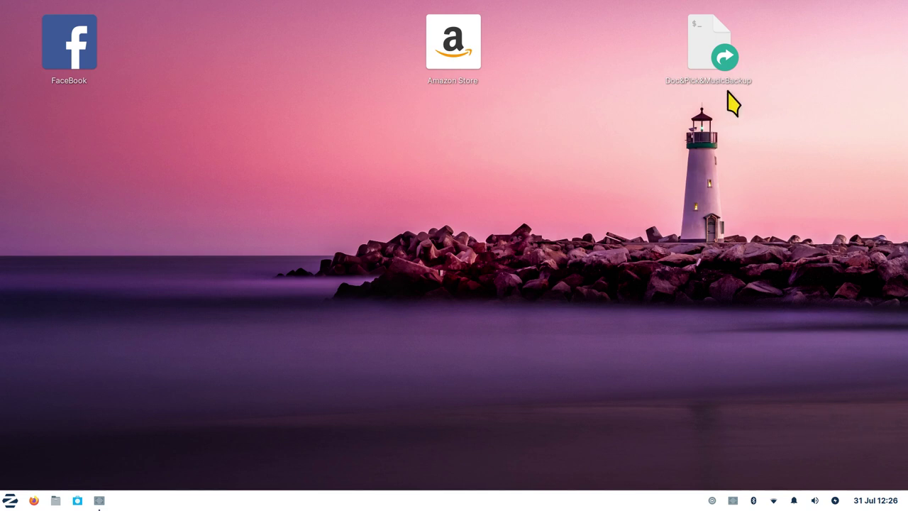
Open the taskbar's Panel Preferences and move the window to the middle of the desktop.
right_click(425, 505)
mouse_move(462, 485)
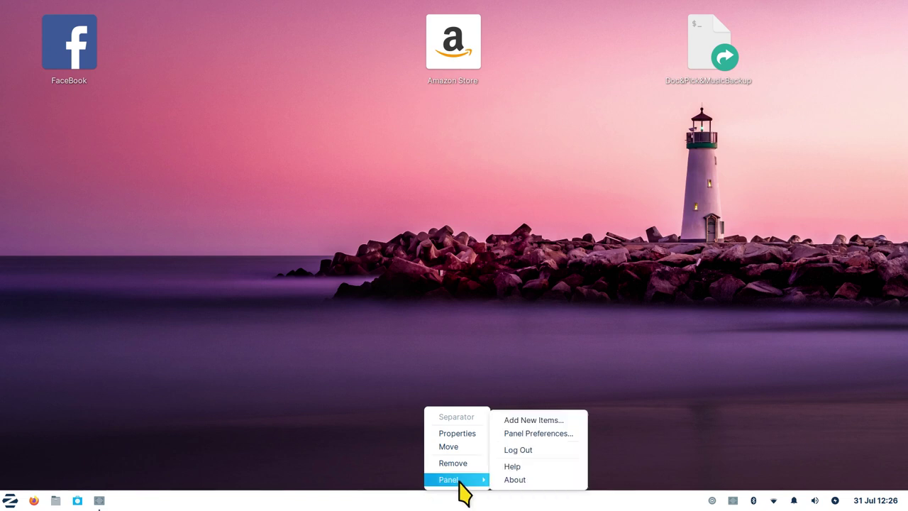
left_click(553, 434)
left_click_drag(447, 117, 484, 139)
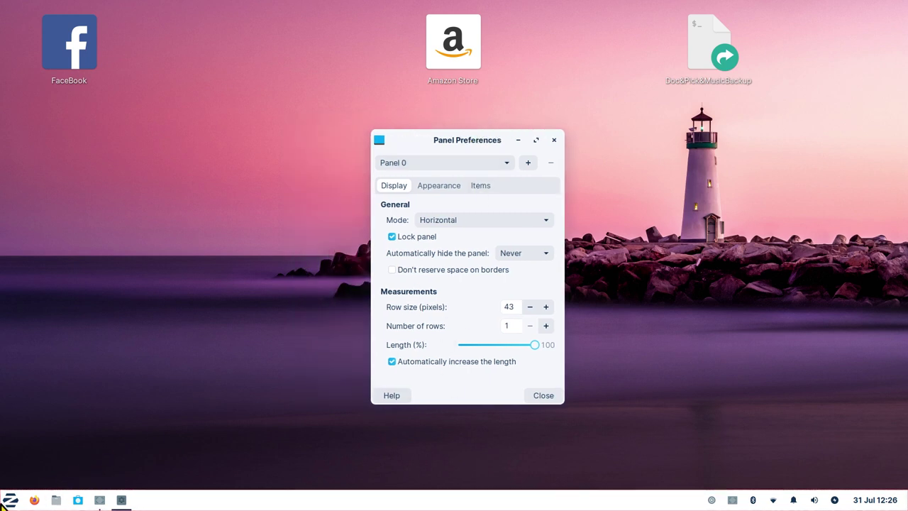
Open the Screenshot tool, compare its capture regions, and choose the active window including its border.
left_click(10, 502)
type("sc")
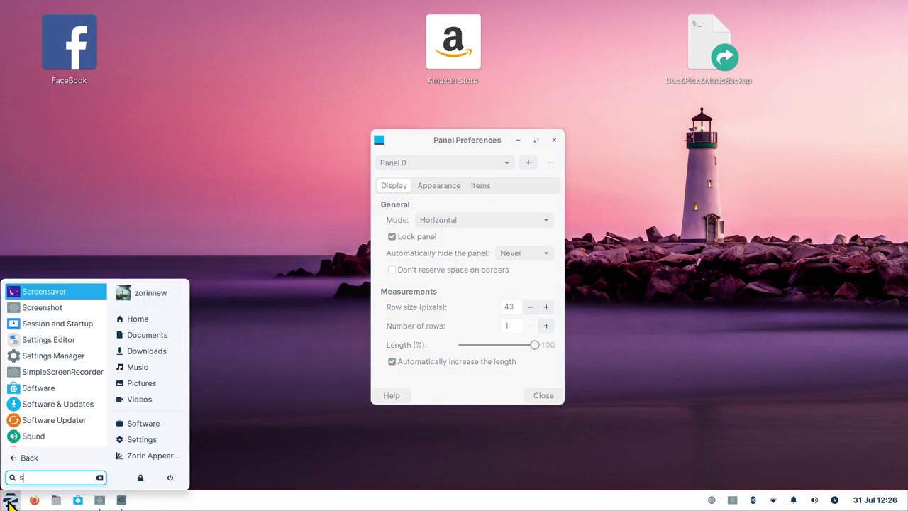
left_click(66, 311)
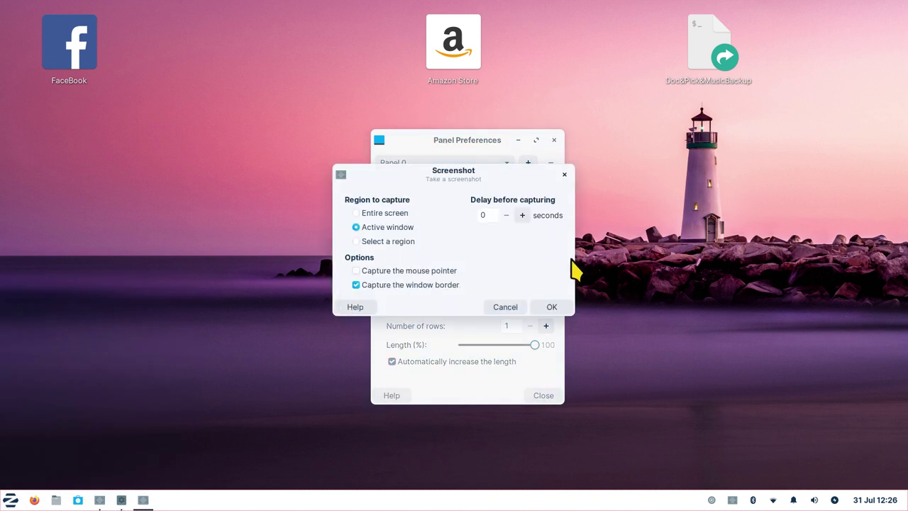
left_click_drag(435, 179, 738, 206)
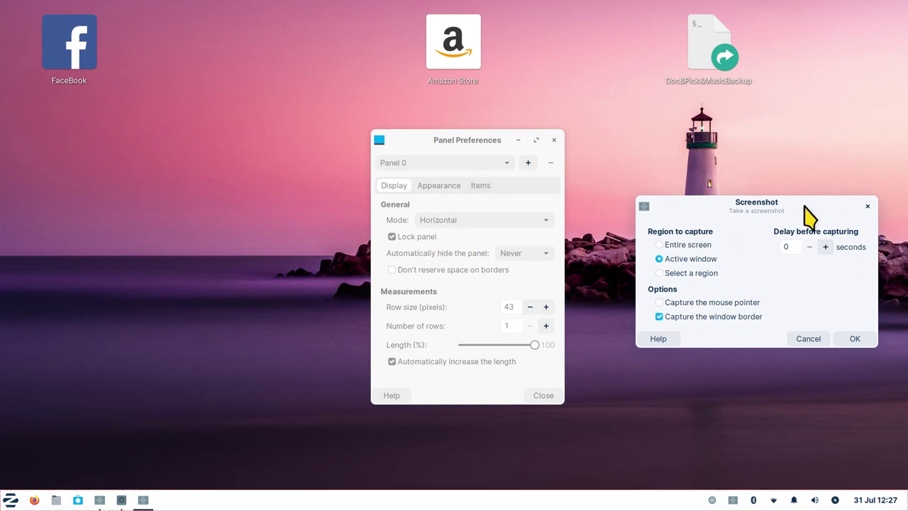
left_click(694, 243)
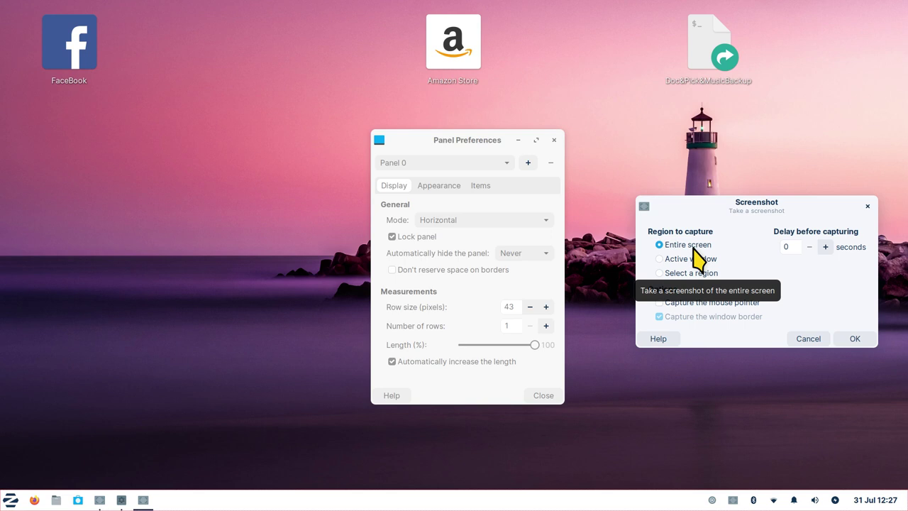
left_click(686, 259)
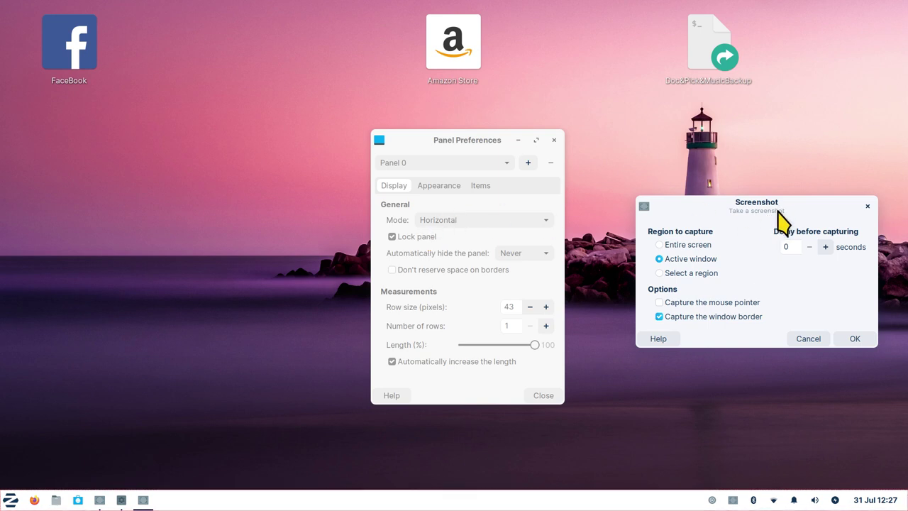
left_click_drag(777, 209, 491, 224)
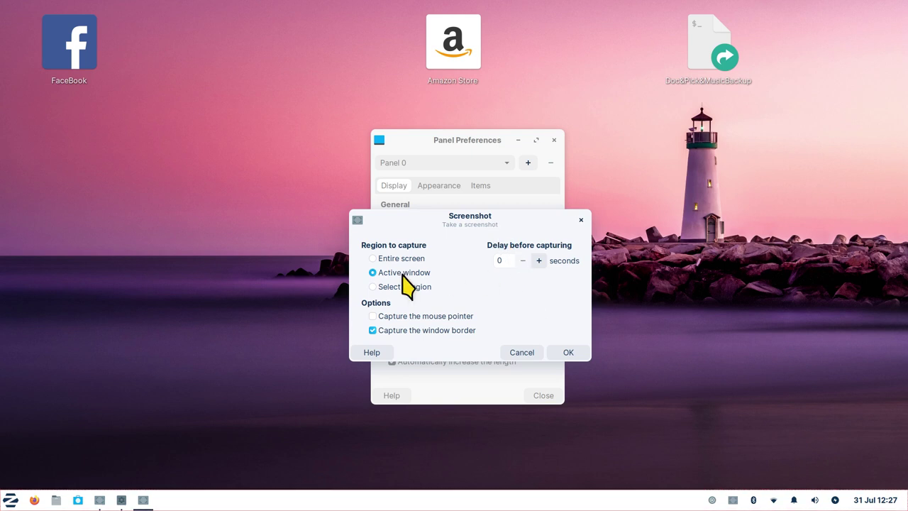
Capture the Panel Preferences window, save the PNG screenshot to the Desktop, and open it for checking.
left_click(566, 349)
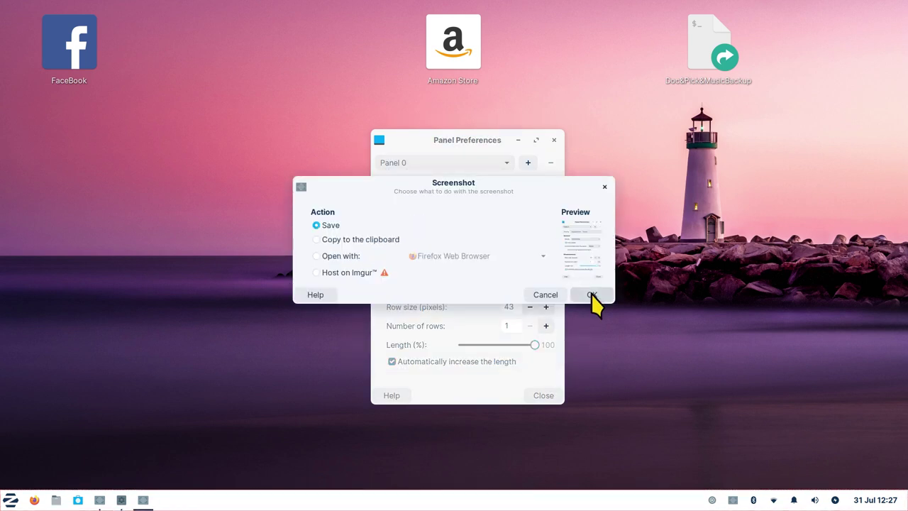
left_click(591, 294)
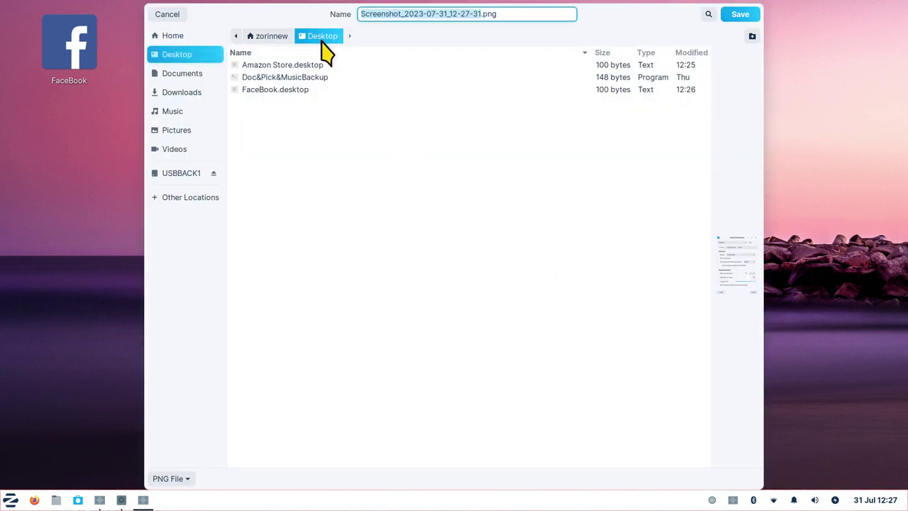
left_click(737, 17)
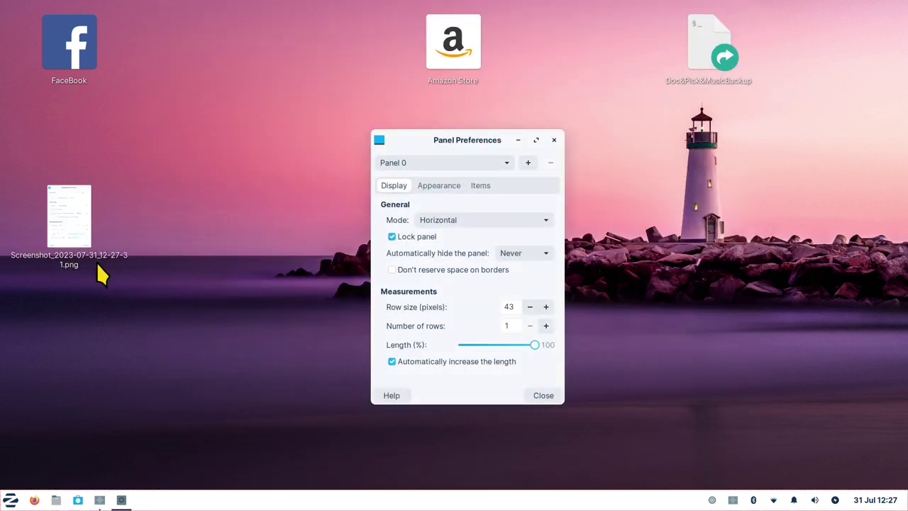
double_click(78, 213)
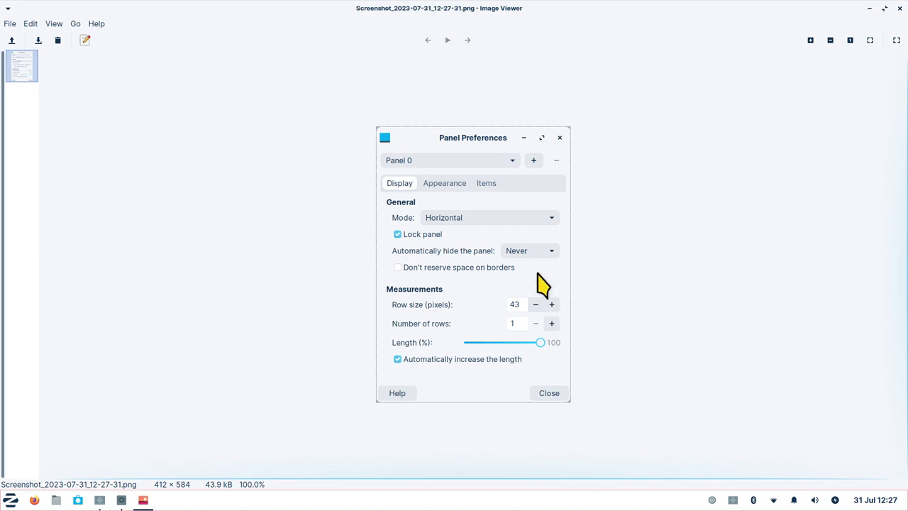
left_click(899, 8)
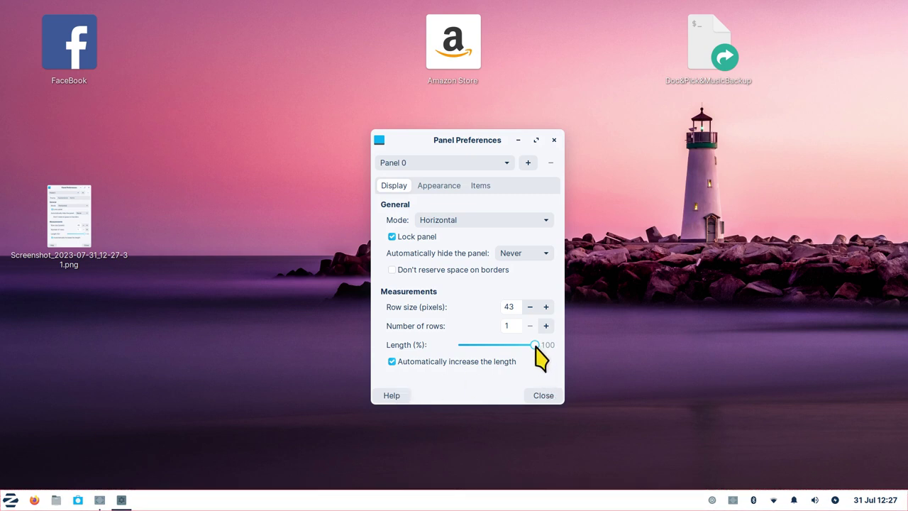
Try shortening the panel to 1% length with automatic length increase turned off.
left_click_drag(535, 347, 461, 348)
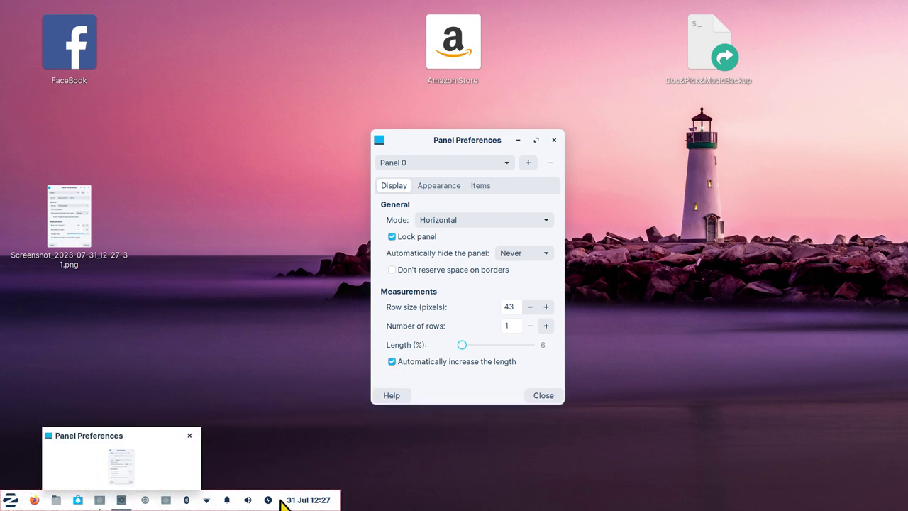
left_click(392, 361)
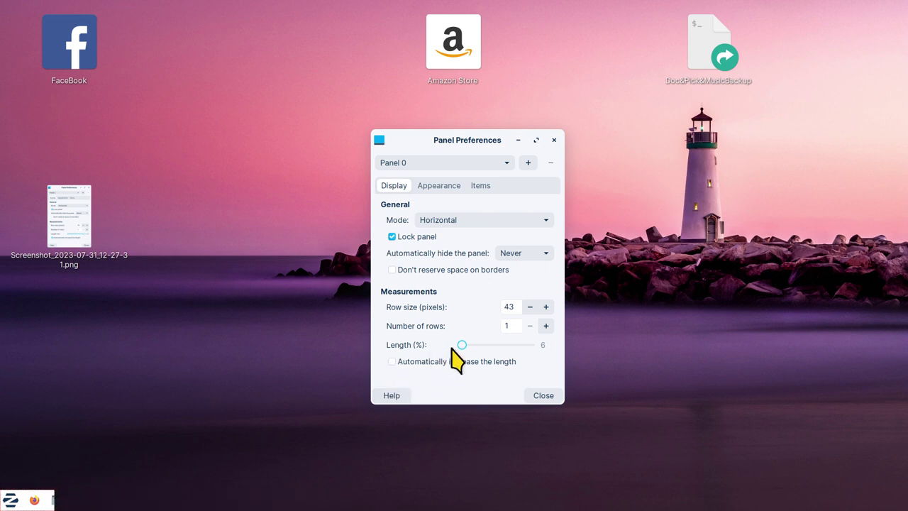
left_click_drag(462, 346, 458, 347)
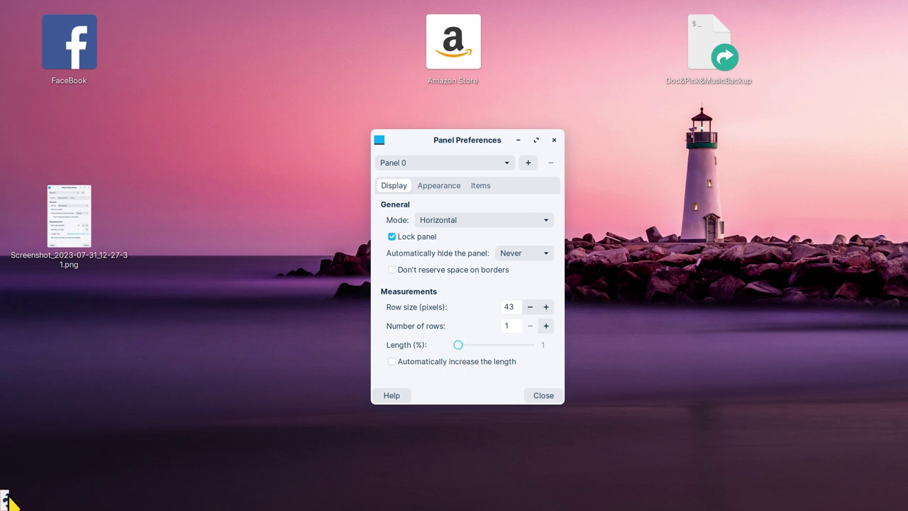
Turn automatic length increase back on and restore the panel's length to 100%.
left_click(392, 362)
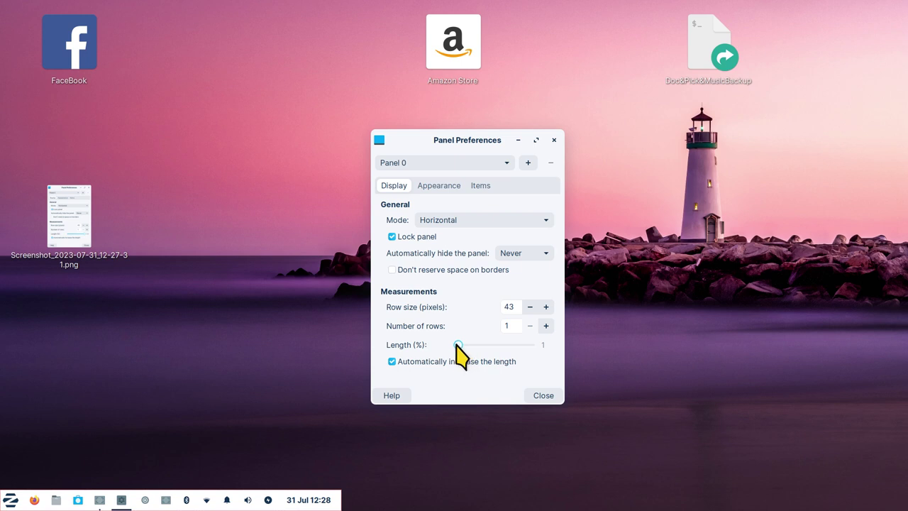
left_click_drag(458, 346, 520, 346)
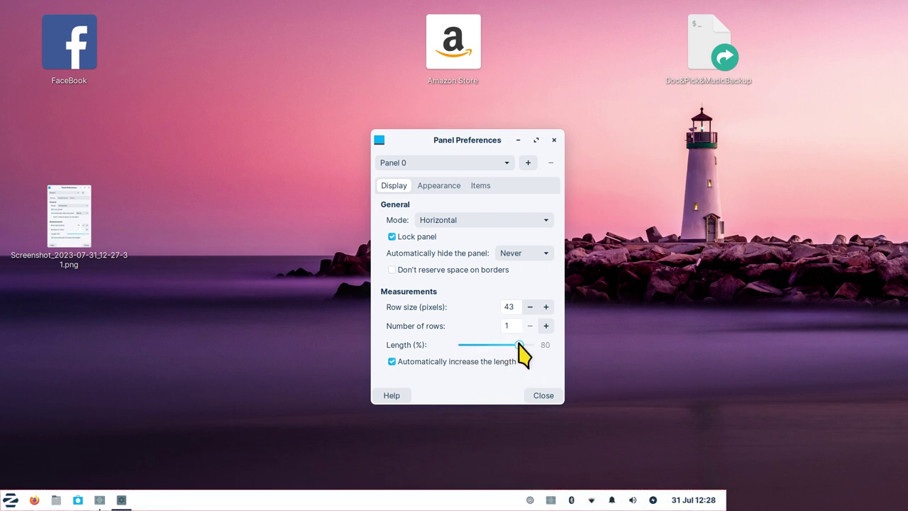
left_click_drag(519, 345, 558, 349)
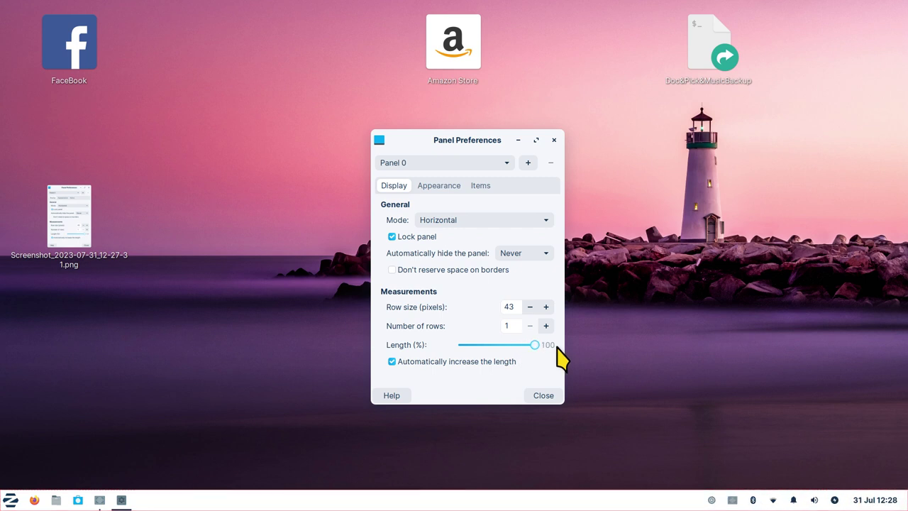
Raise the panel's number of rows to 6.
left_click(546, 325)
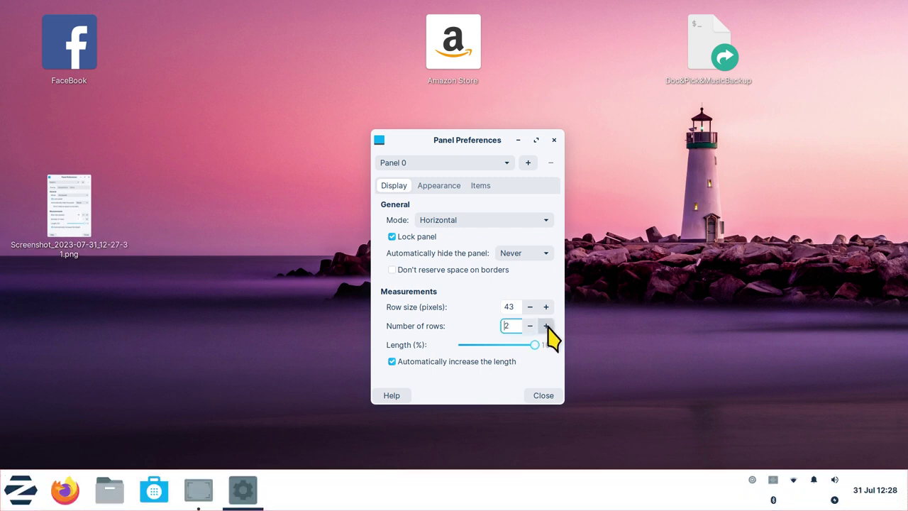
left_click(546, 325)
left_click(547, 326)
left_click(546, 326)
left_click(546, 325)
Reduce the panel's number of rows to 1.
mouse_move(669, 492)
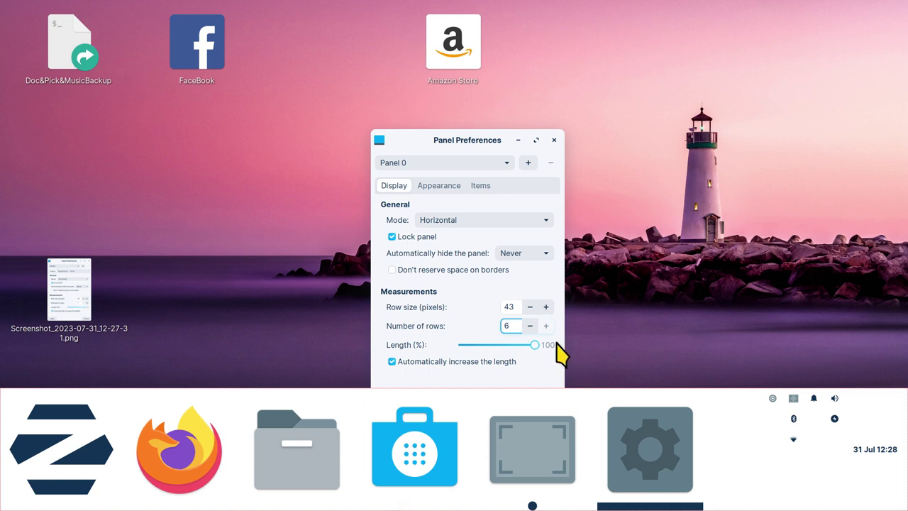
left_click(533, 329)
left_click(533, 329)
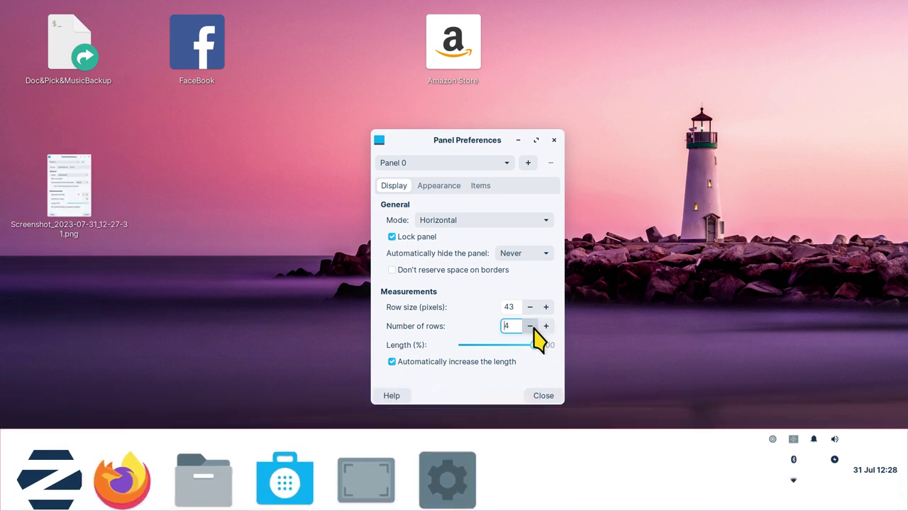
left_click(534, 329)
left_click(533, 329)
left_click(533, 329)
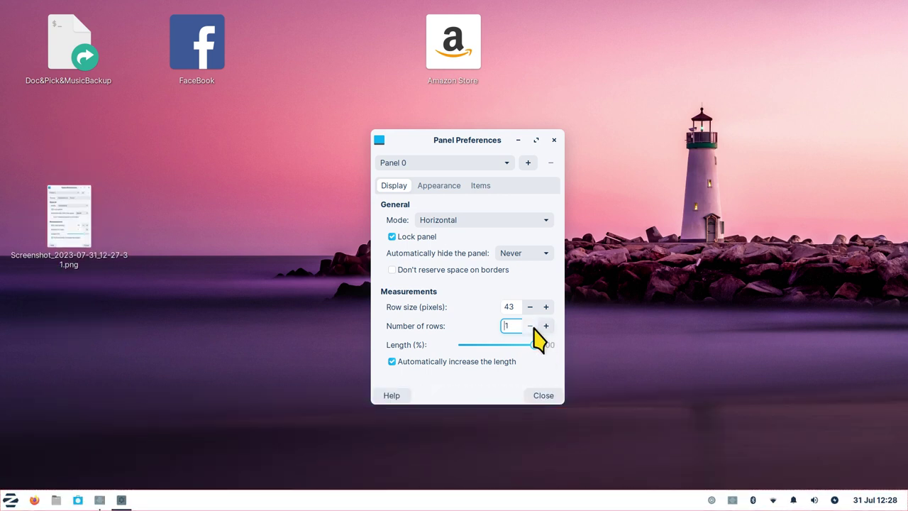
left_click_drag(515, 308, 493, 308)
Try setting the panel to hide automatically Always, and close its preferences.
left_click(531, 265)
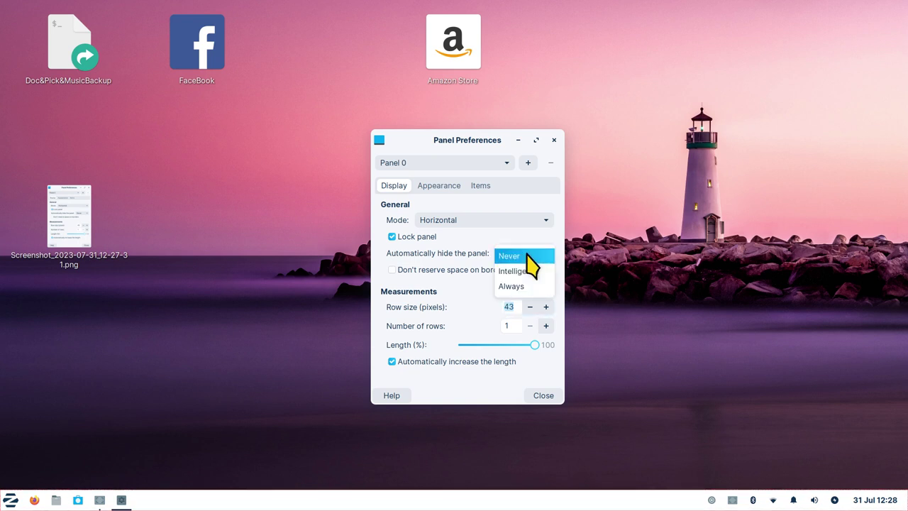
left_click(531, 286)
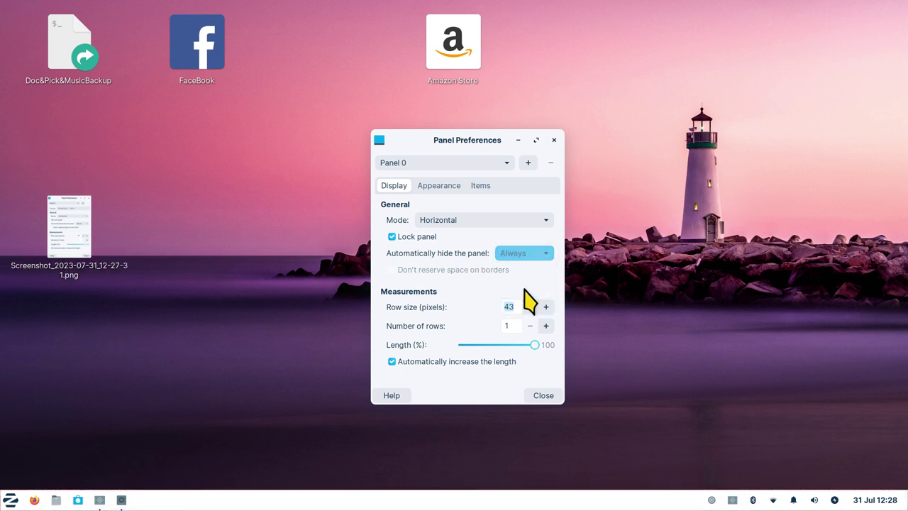
left_click(555, 140)
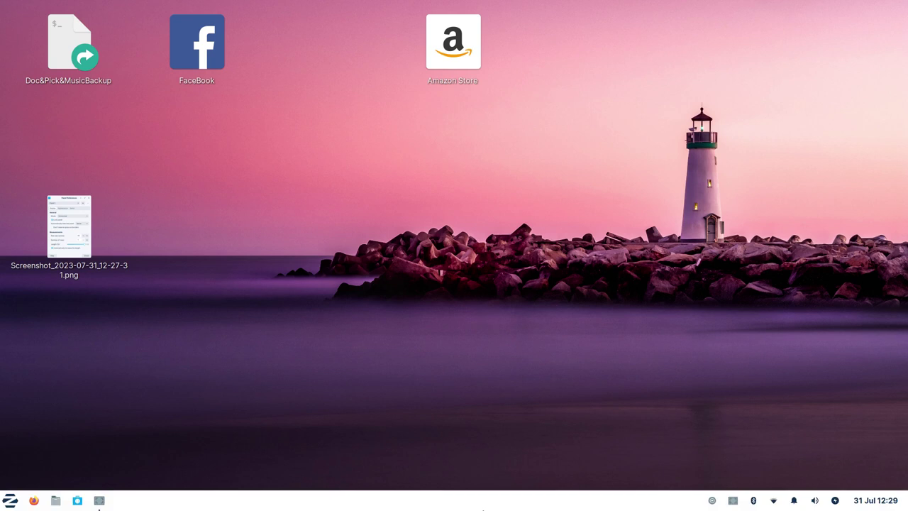
Reopen the panel's preferences, try setting automatic hiding to Intelligently, and close them.
right_click(483, 501)
mouse_move(521, 496)
left_click(595, 455)
left_click(508, 243)
left_click(510, 234)
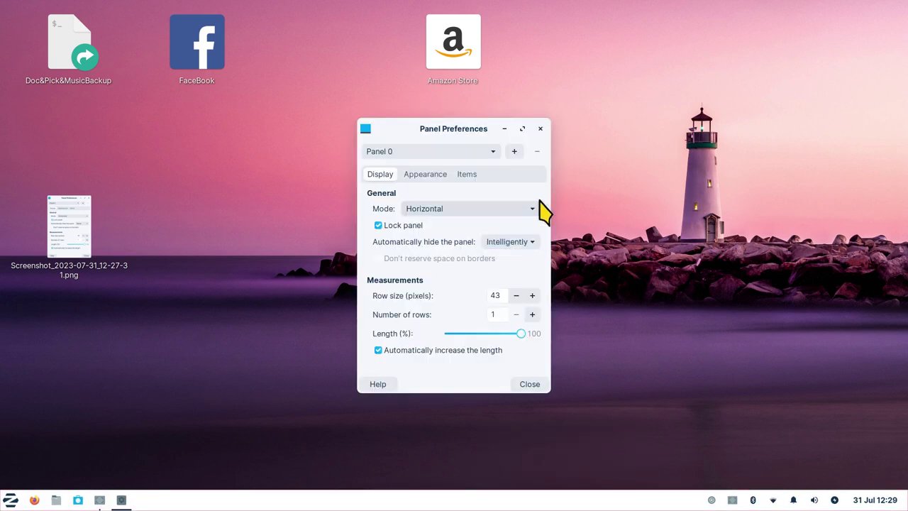
left_click(542, 129)
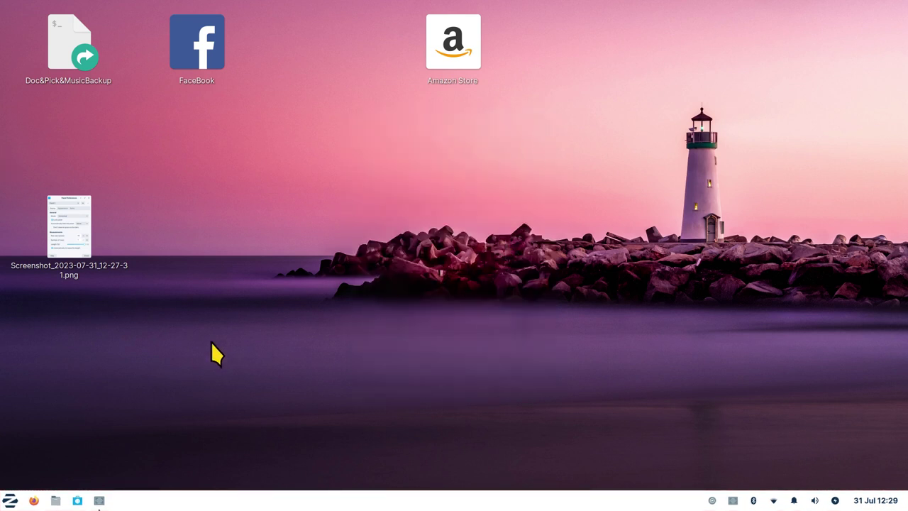
Open the file manager and maximize, restore and move its window to examine the panel's hiding behaviour, and close it.
left_click(55, 500)
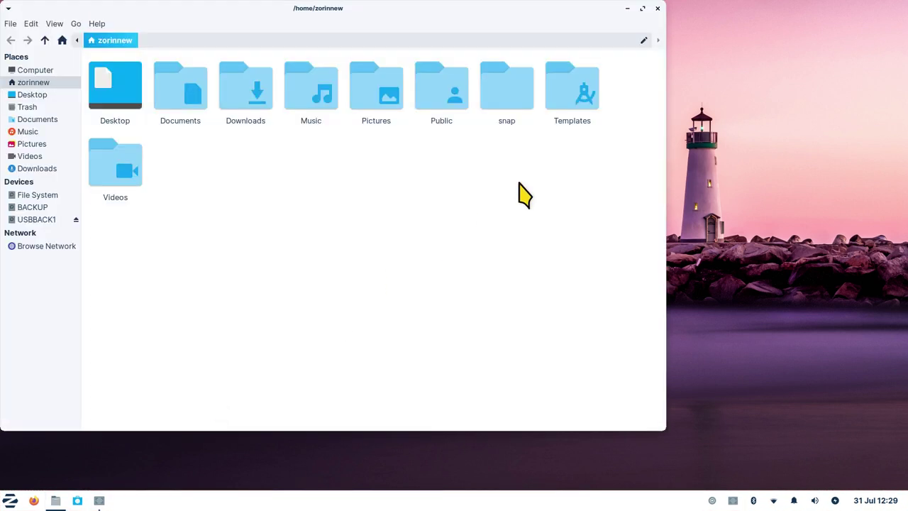
double_click(570, 11)
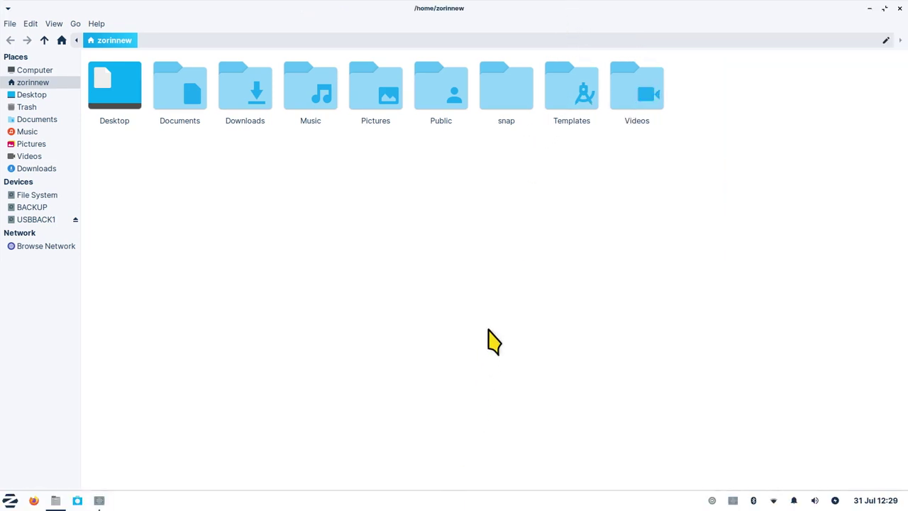
double_click(702, 10)
left_click_drag(478, 18, 600, 27)
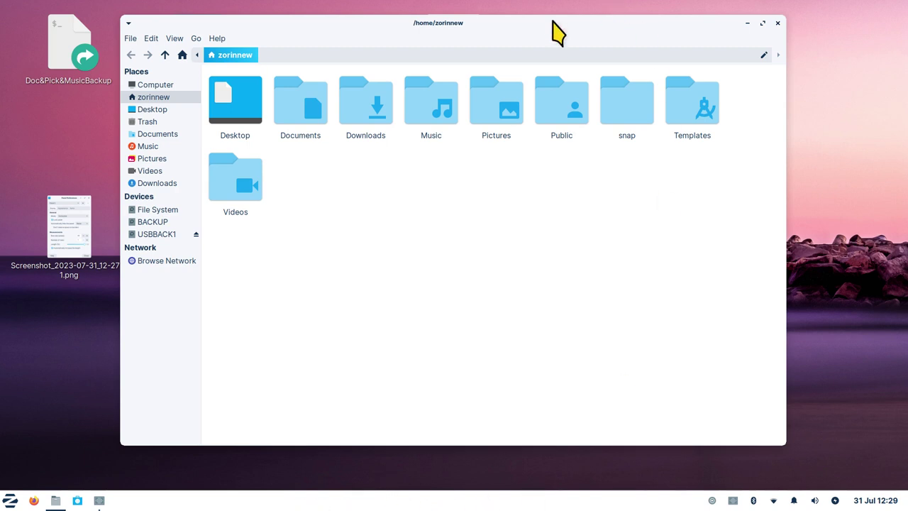
left_click_drag(554, 19, 560, 47)
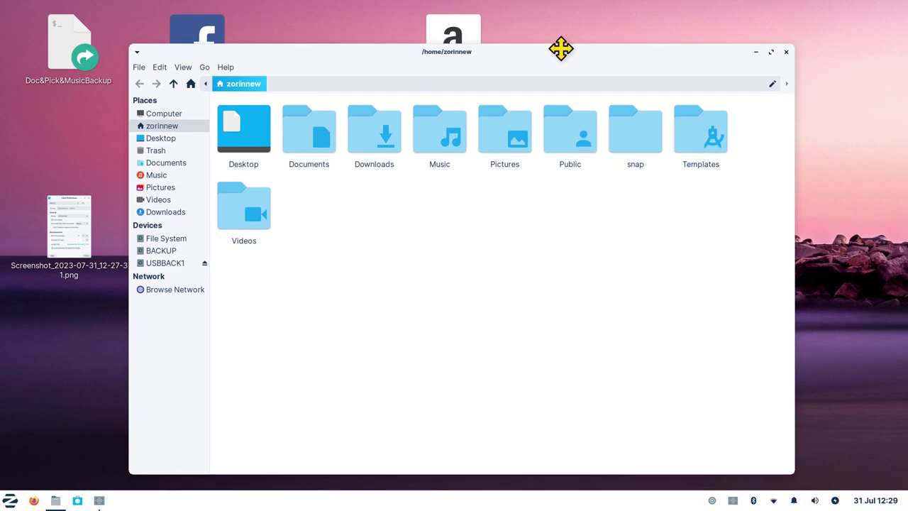
double_click(729, 53)
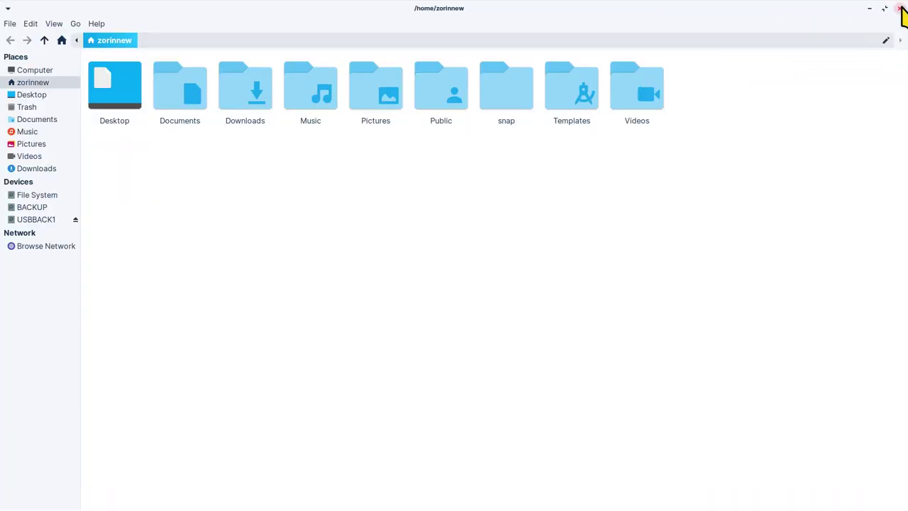
left_click(900, 8)
Open Firefox maximized, restore it to a smaller window to check the panel's hiding, and close it.
left_click(34, 501)
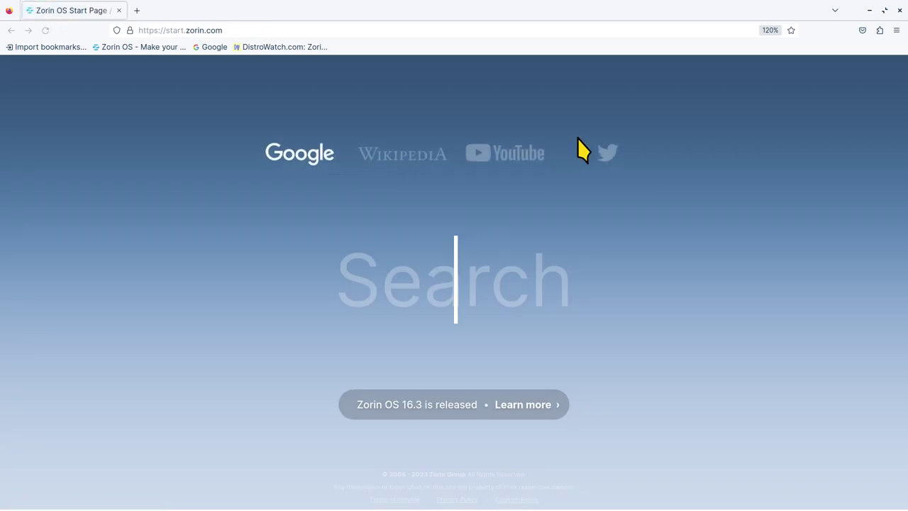
mouse_move(572, 509)
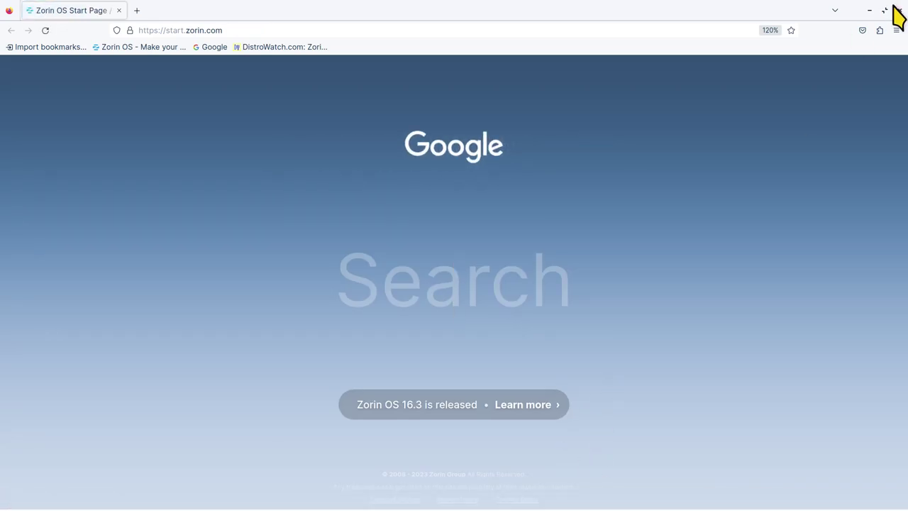
double_click(556, 10)
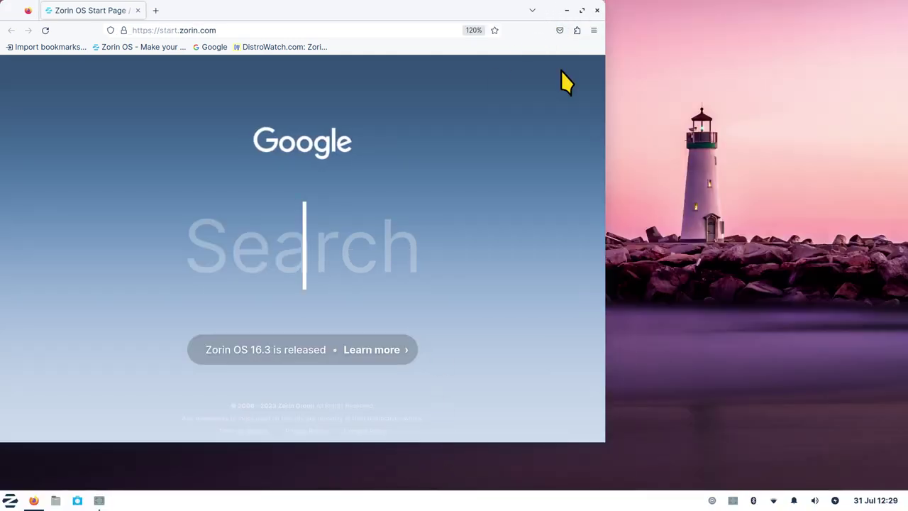
left_click(596, 10)
Reopen the panel's preferences and set automatic hiding to Never.
right_click(533, 496)
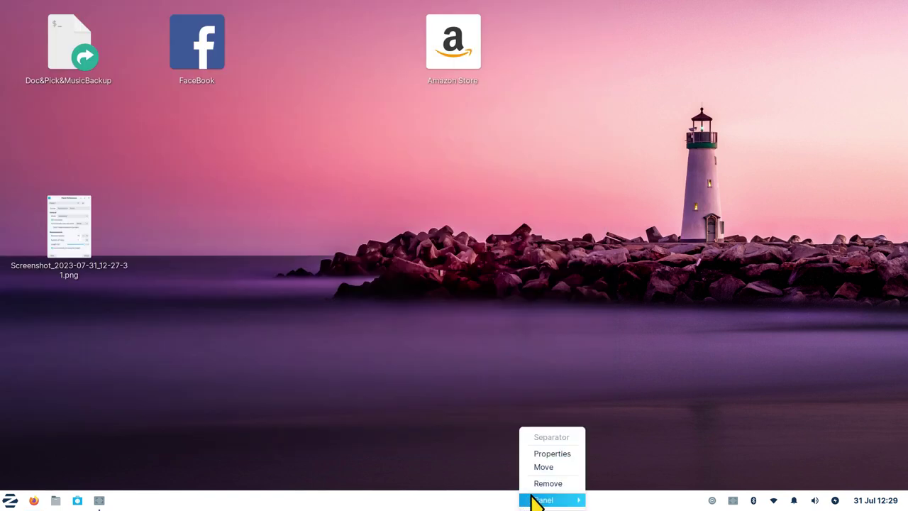
mouse_move(535, 500)
left_click(646, 457)
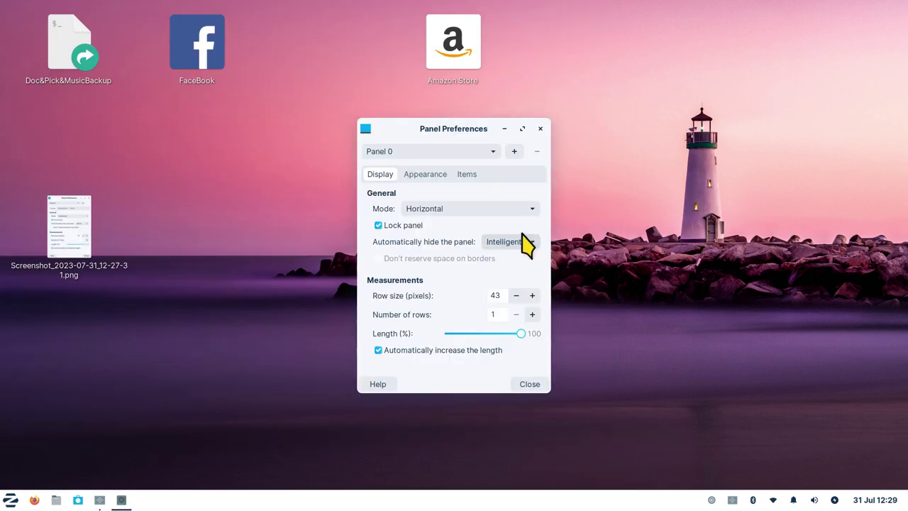
left_click(526, 243)
left_click(521, 233)
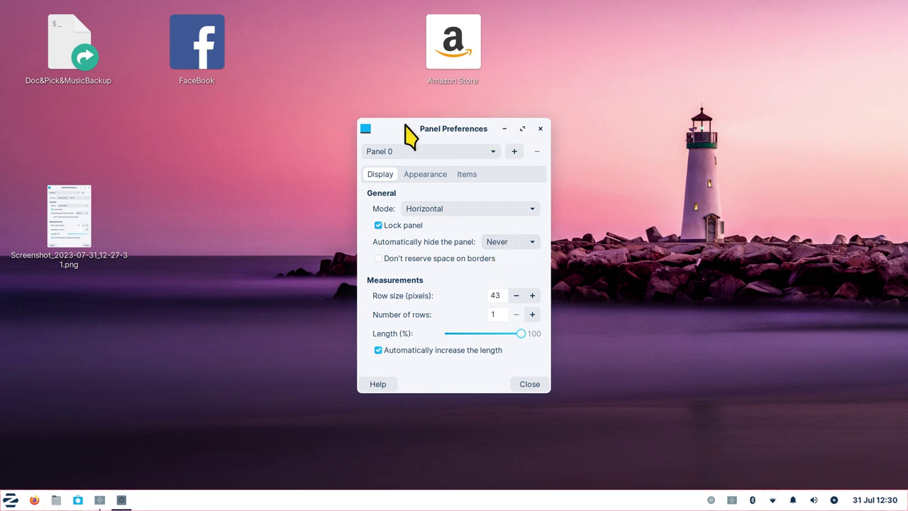
Look through the panel's Appearance settings and Items list, and briefly open the Zorin menu.
left_click_drag(397, 135, 353, 135)
left_click(383, 178)
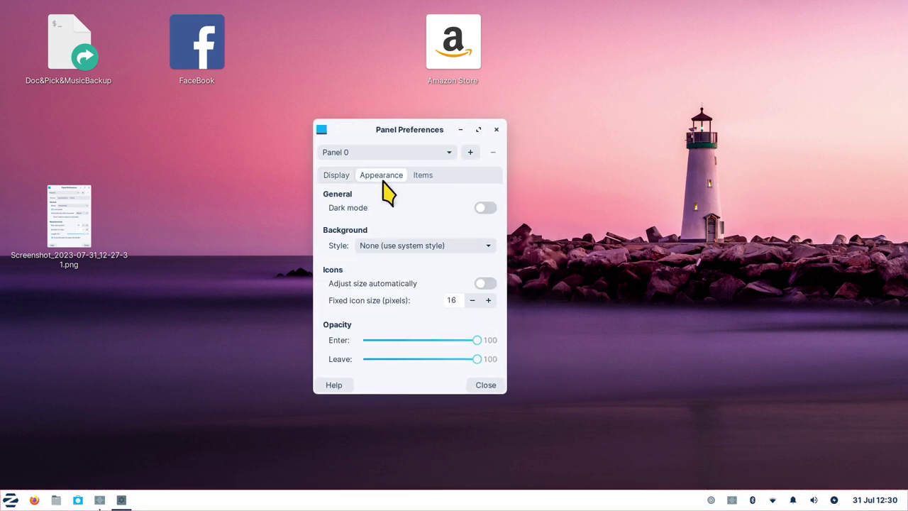
left_click(418, 177)
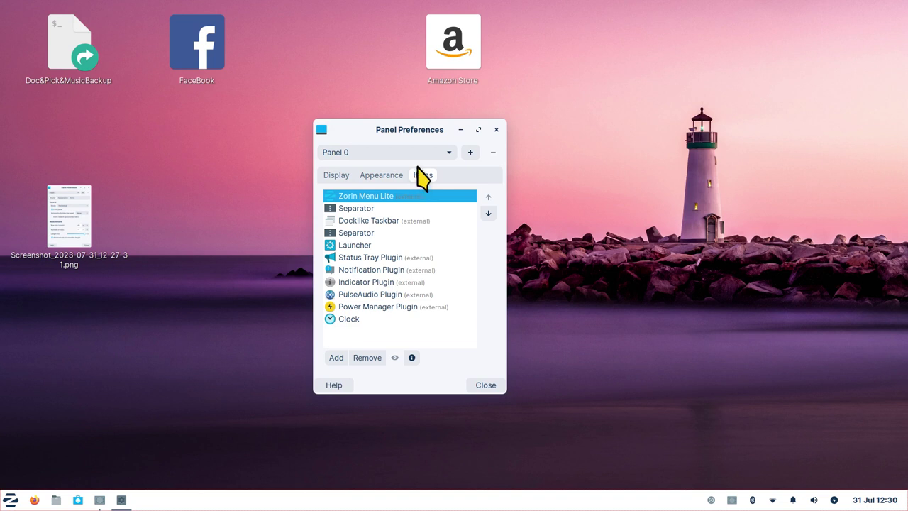
left_click_drag(426, 133, 417, 105)
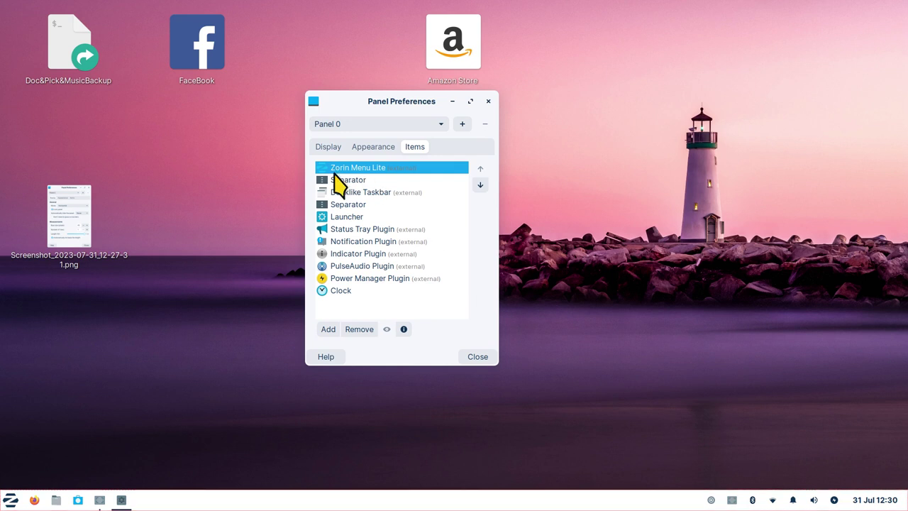
left_click(10, 502)
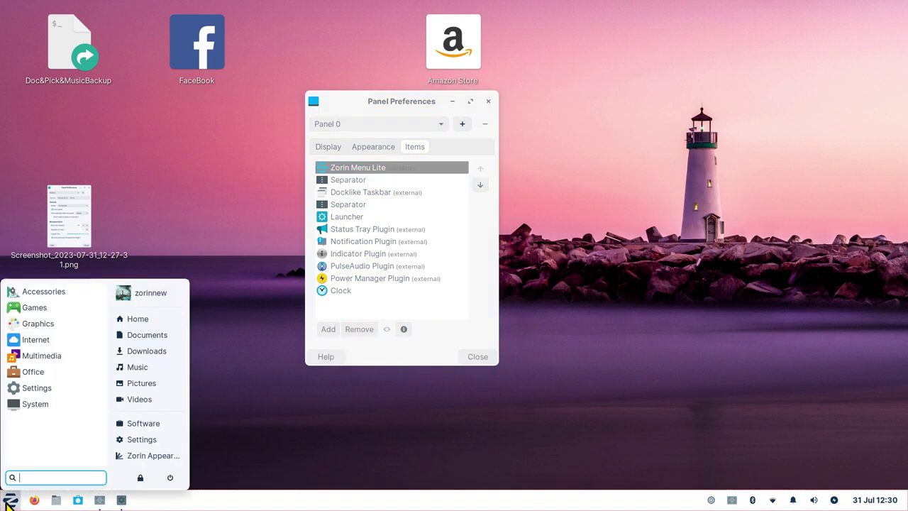
left_click(282, 391)
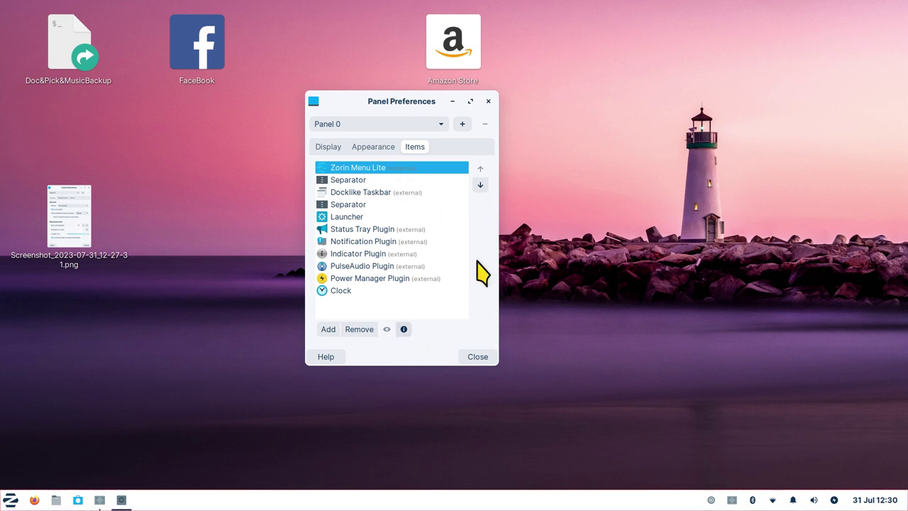
Move Zorin Menu Lite to the end of the panel's items, after the Clock, and close the preferences.
left_click(480, 185)
left_click(480, 186)
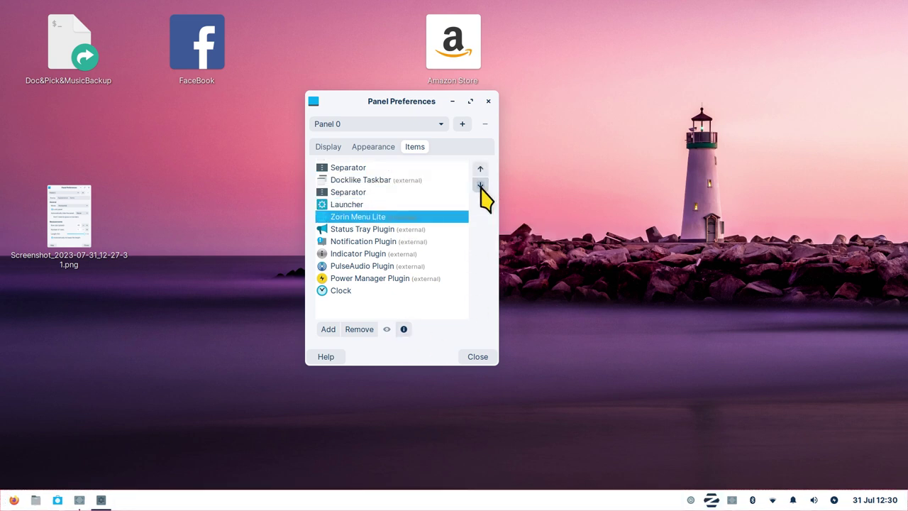
left_click(480, 185)
left_click(480, 185)
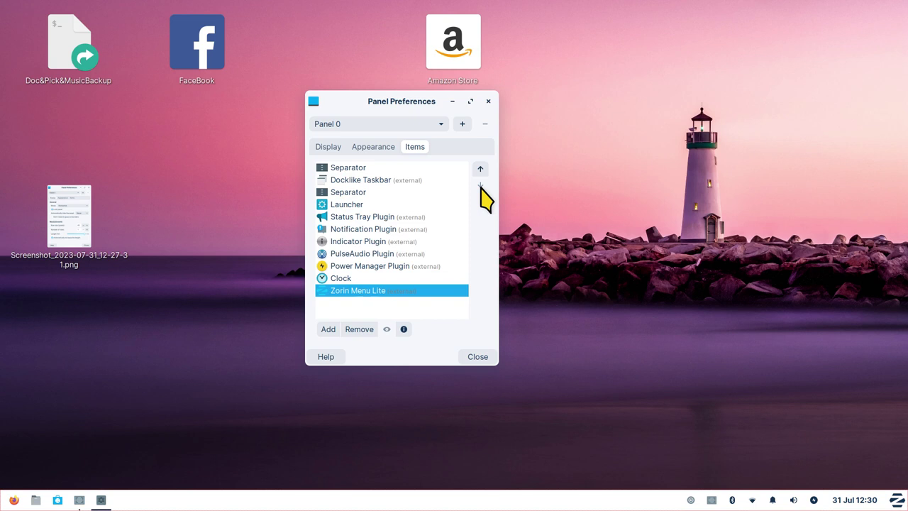
left_click(488, 100)
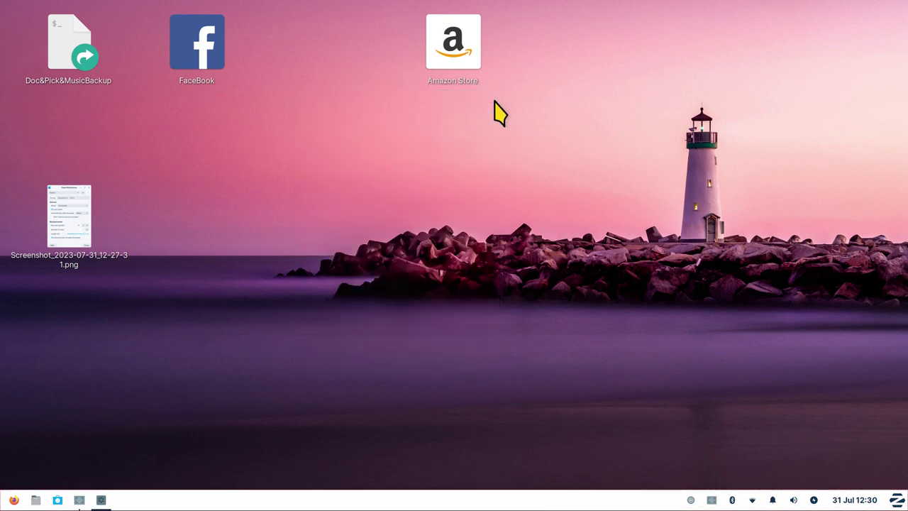
Check the relocated Zorin menu and the Firefox launcher by opening and closing each one.
left_click(897, 500)
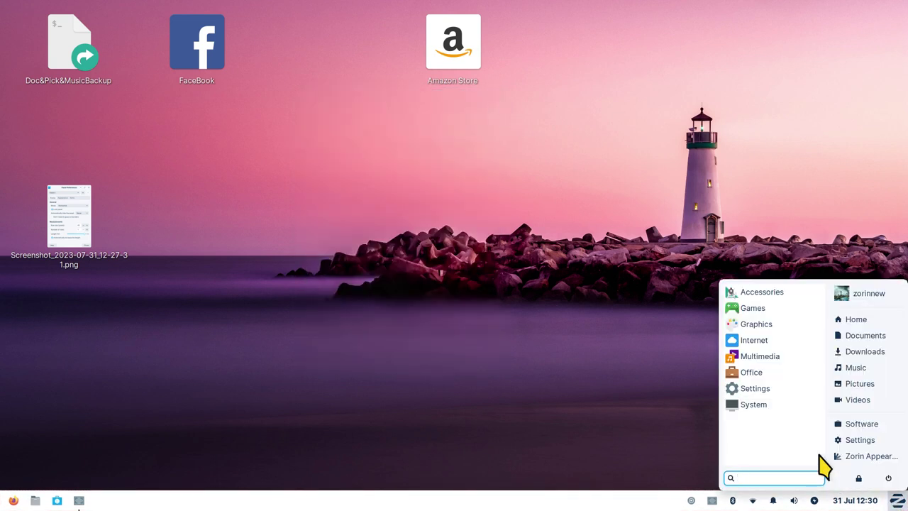
left_click(196, 417)
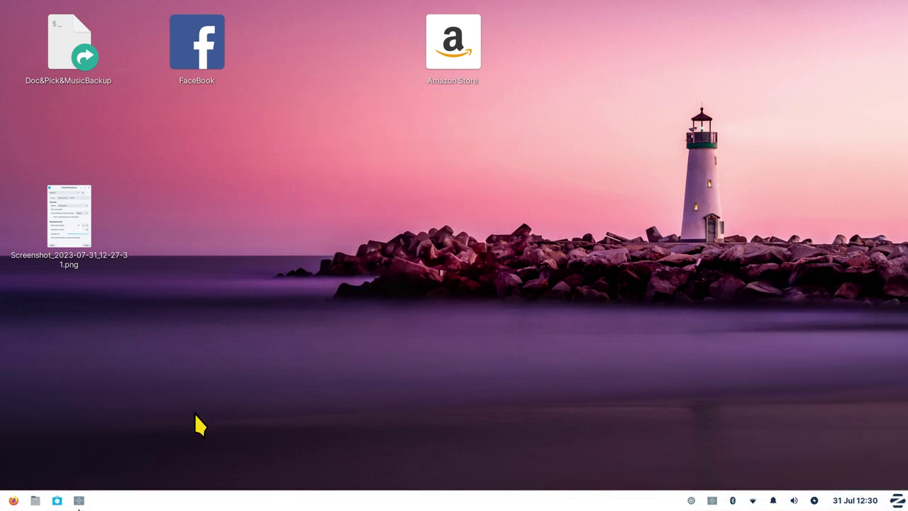
left_click(13, 501)
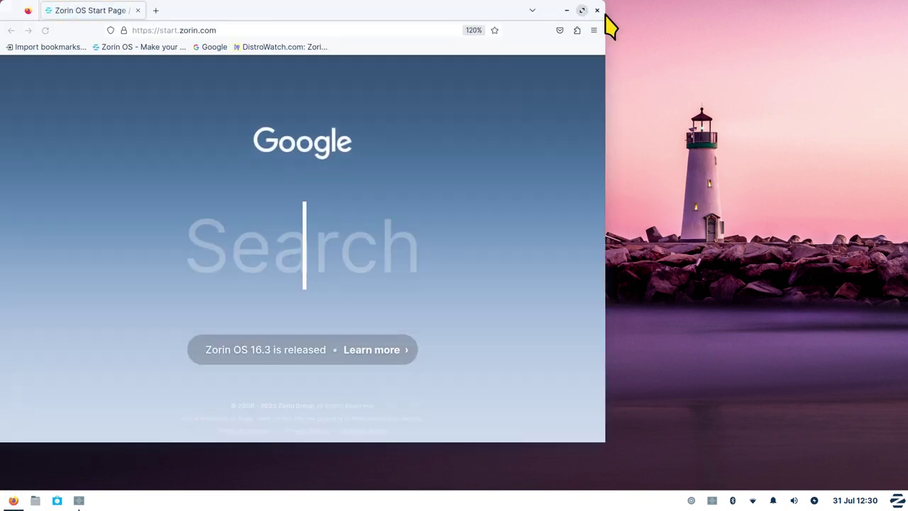
left_click(596, 11)
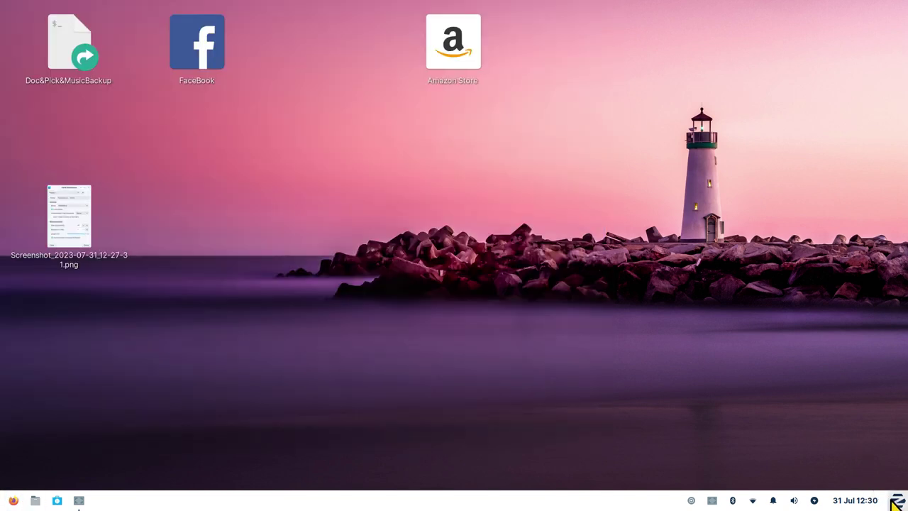
Move Zorin Menu Lite back to the first position in the panel's items and close the preferences.
right_click(458, 505)
mouse_move(500, 479)
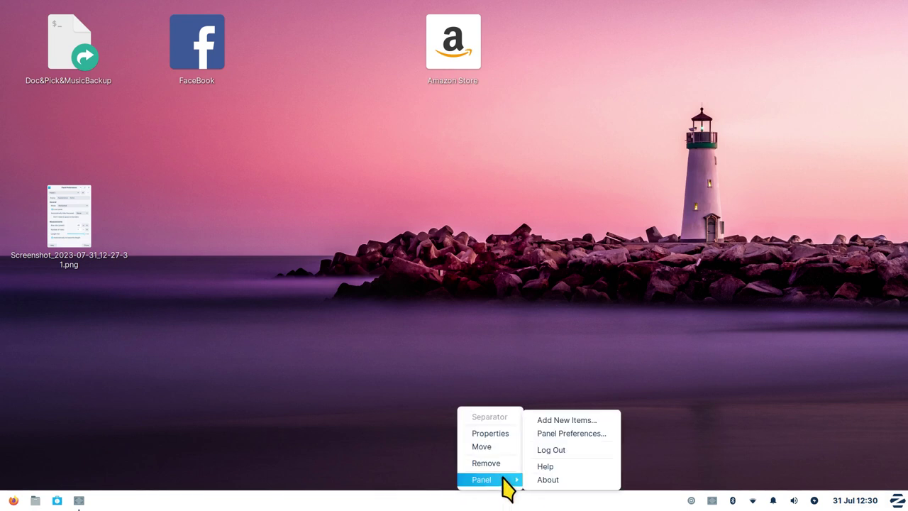
left_click(595, 434)
left_click(465, 163)
left_click(405, 308)
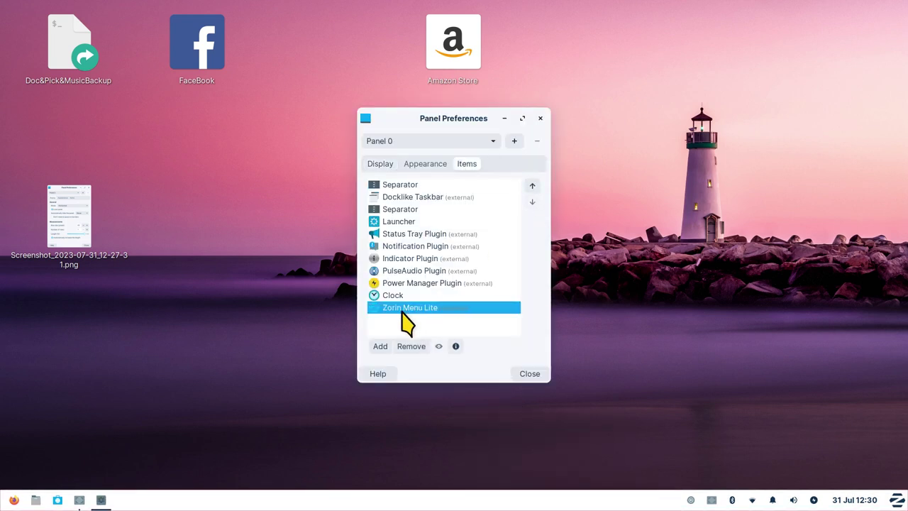
left_click(532, 185)
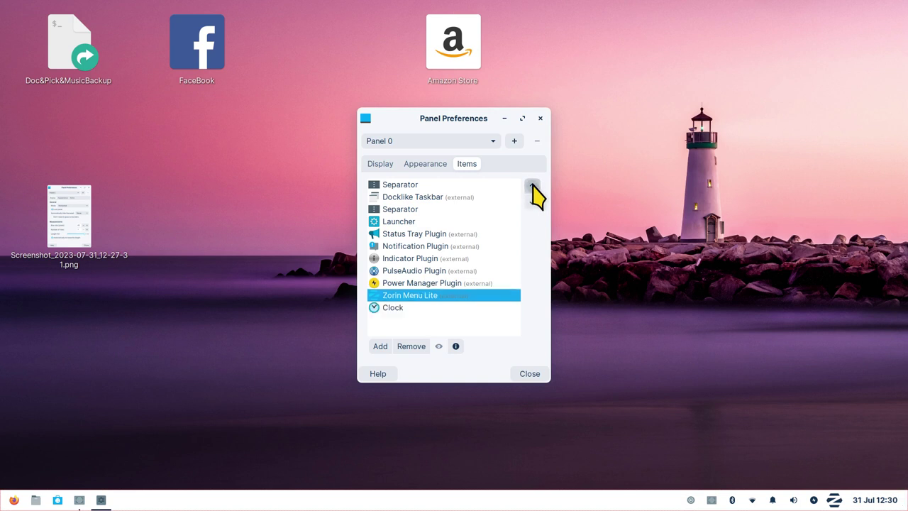
left_click(532, 185)
left_click(532, 185)
left_click(532, 185)
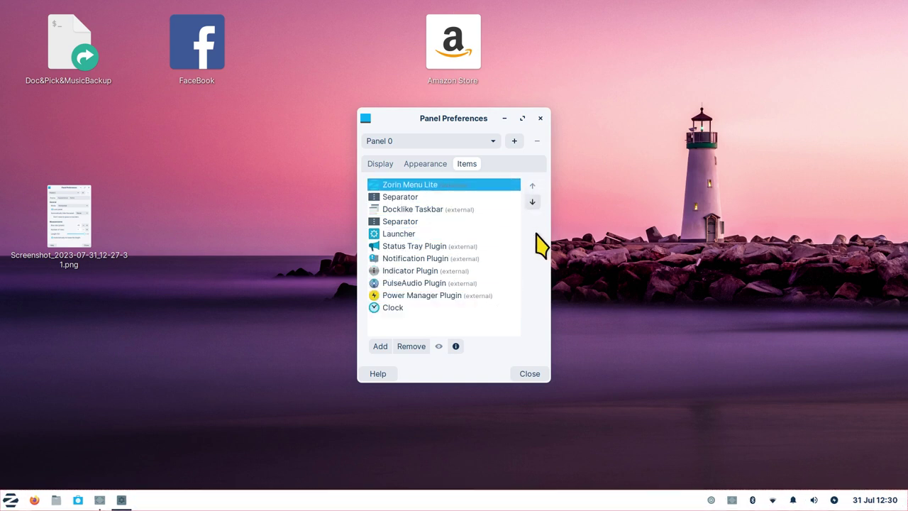
left_click(530, 374)
Check the Zorin menu in its original place, and view the log-out options before cancelling them.
left_click(10, 500)
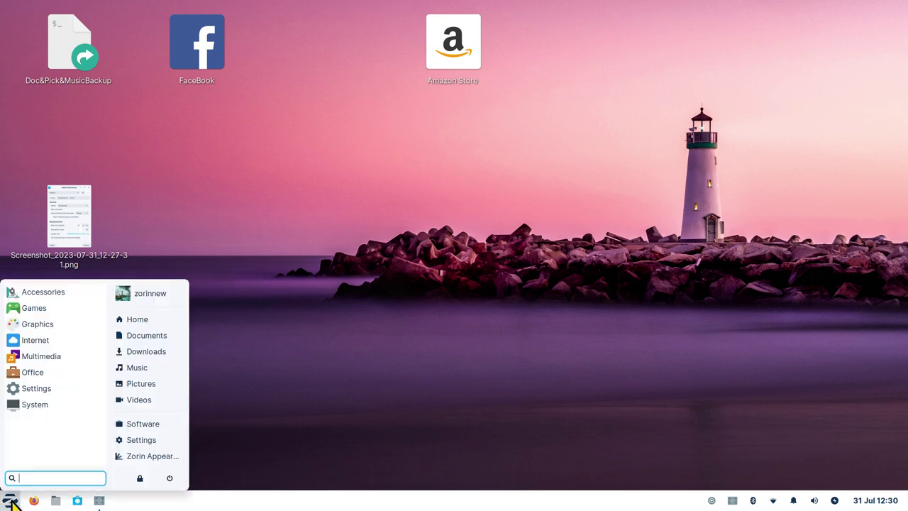
left_click(351, 418)
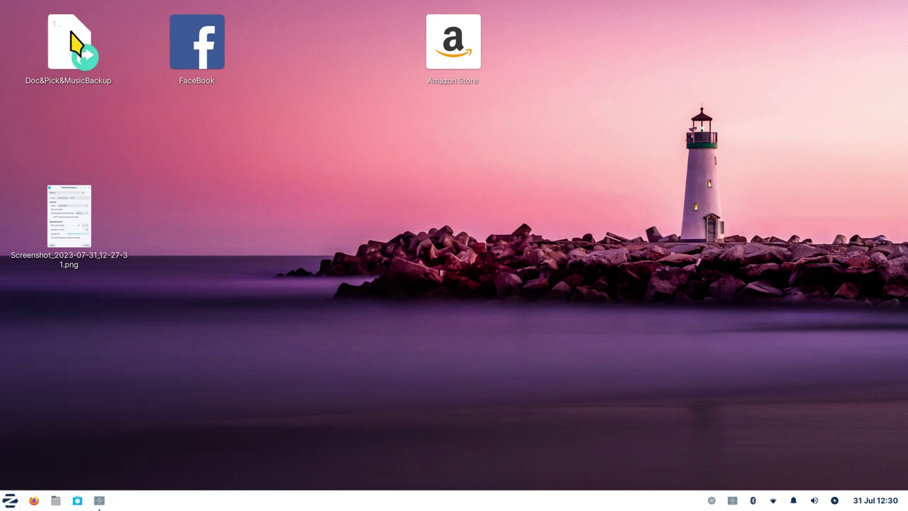
mouse_move(75, 42)
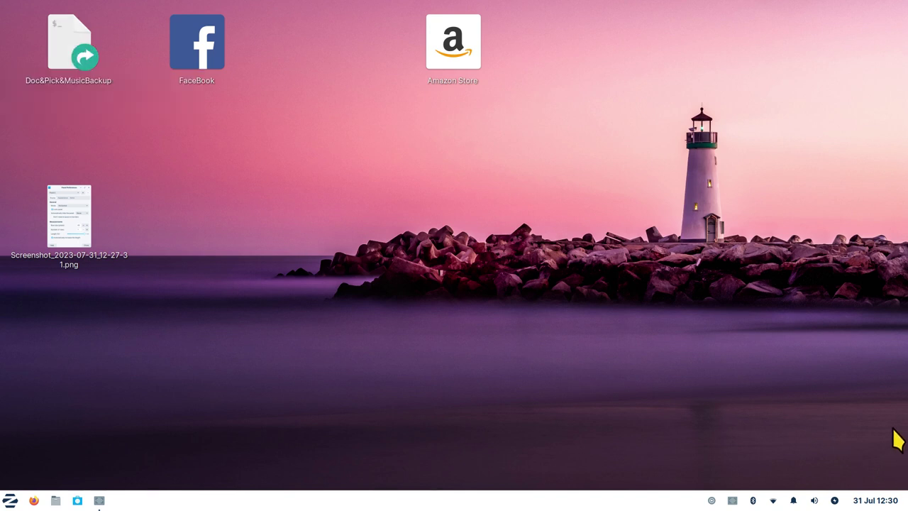
left_click(712, 501)
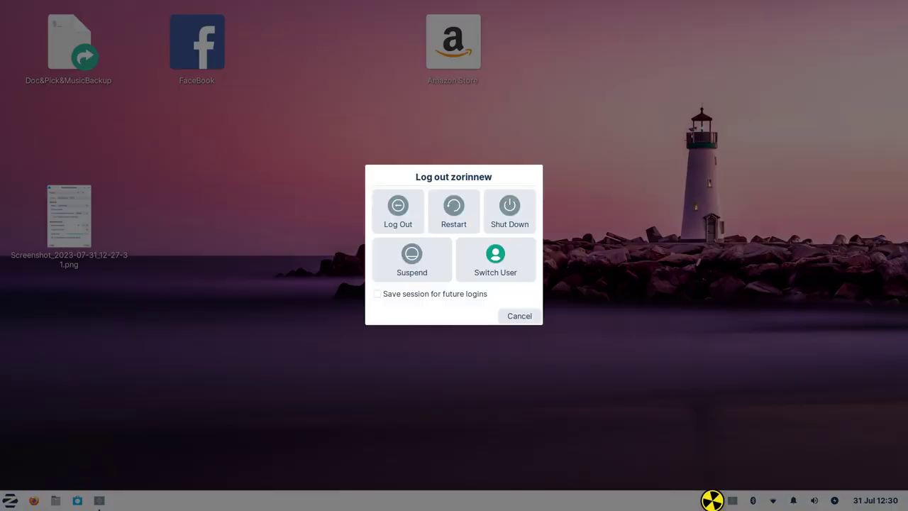
left_click(523, 317)
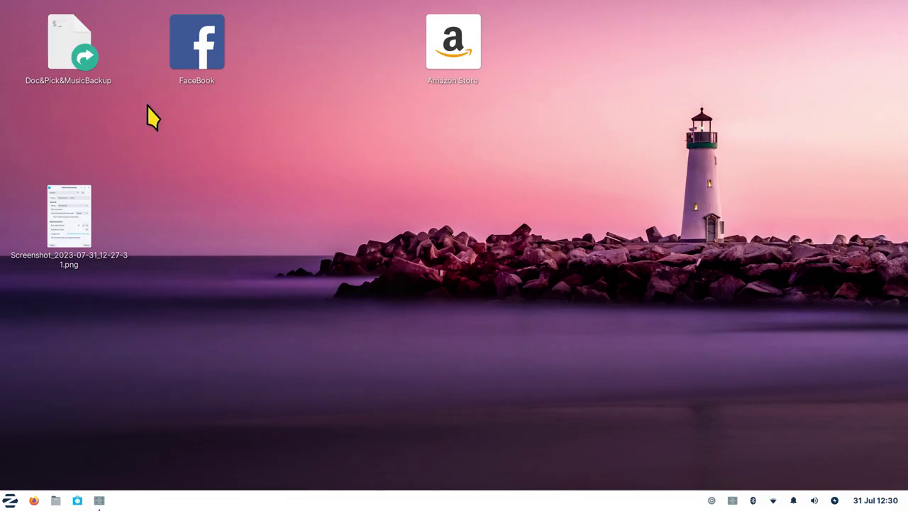